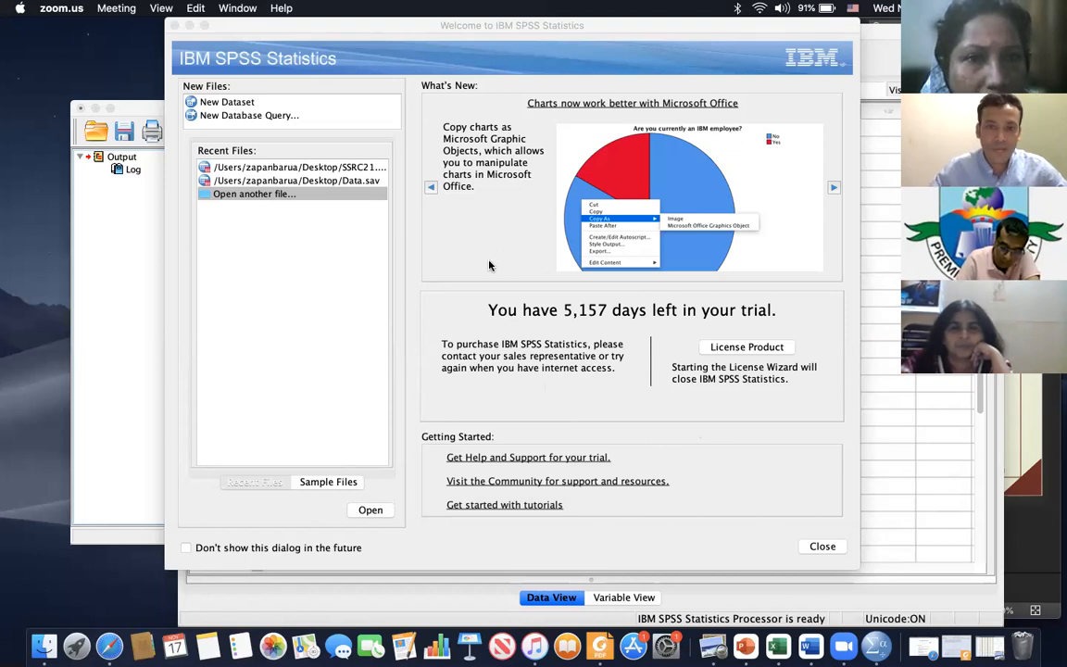
Dismiss the welcome screen and discard the startup output unsaved, keeping only the empty data editor fully in view
{"action": "left_click", "coordinate": [823, 547]}
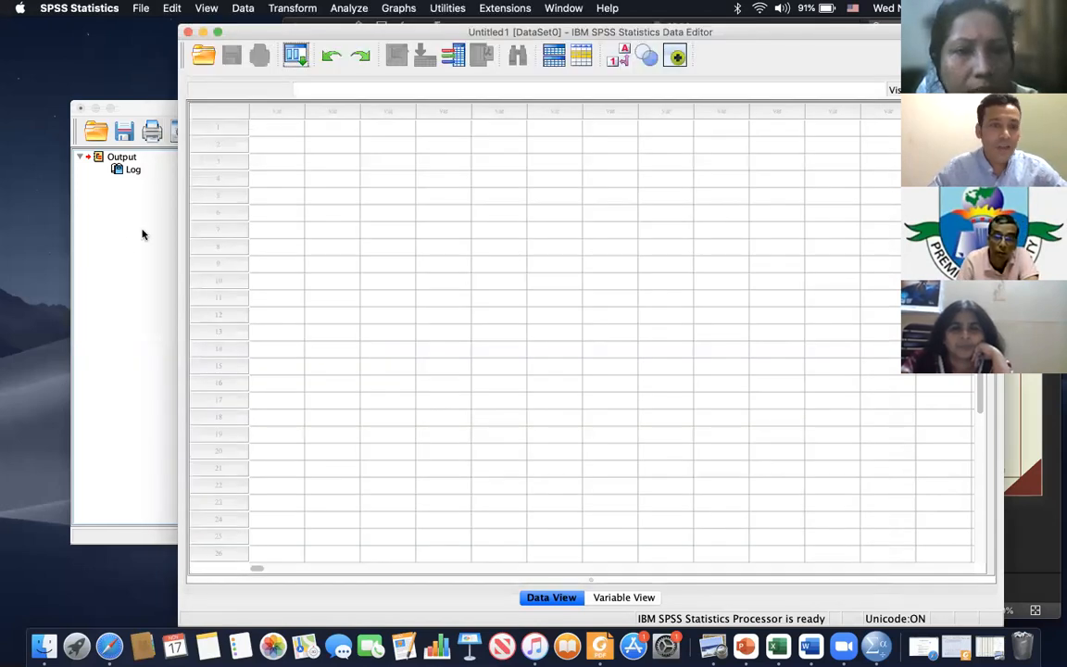
{"action": "left_click", "coordinate": [80, 110]}
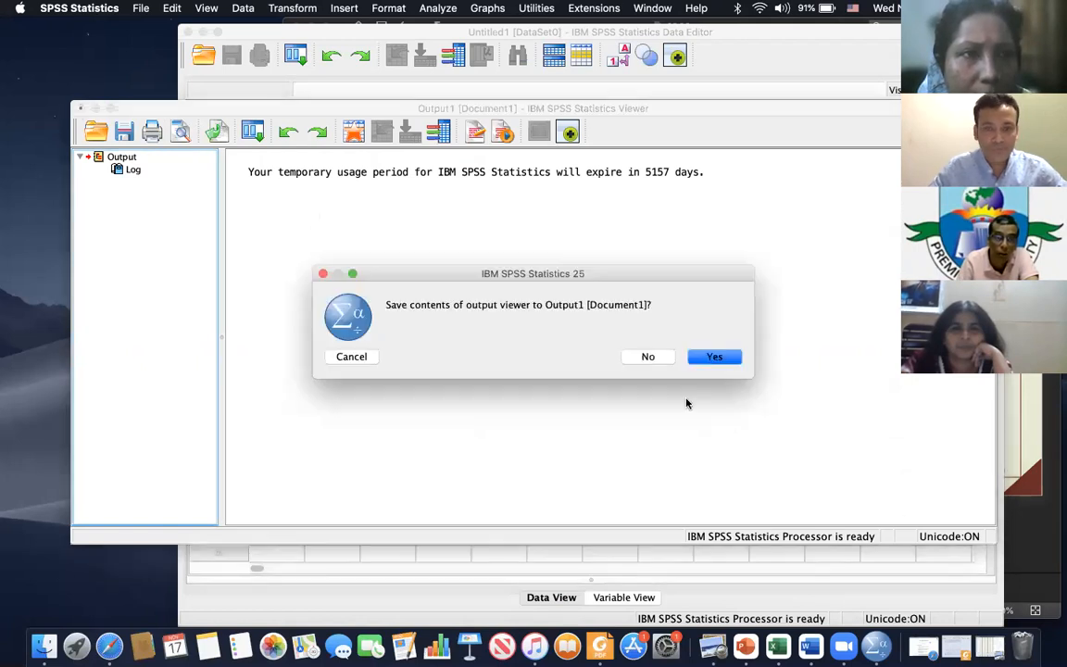
{"action": "left_click", "coordinate": [648, 358]}
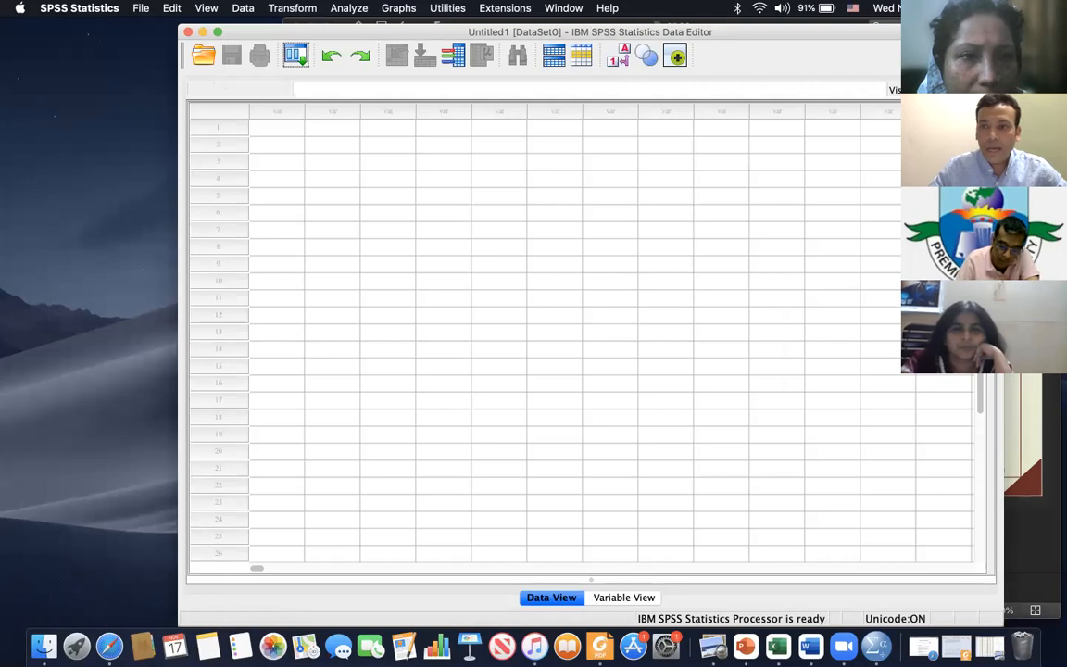
{"action": "left_click_drag", "start_coordinate": [815, 33], "coordinate": [598, 68]}
{"action": "left_click_drag", "start_coordinate": [856, 59], "coordinate": [872, 35]}
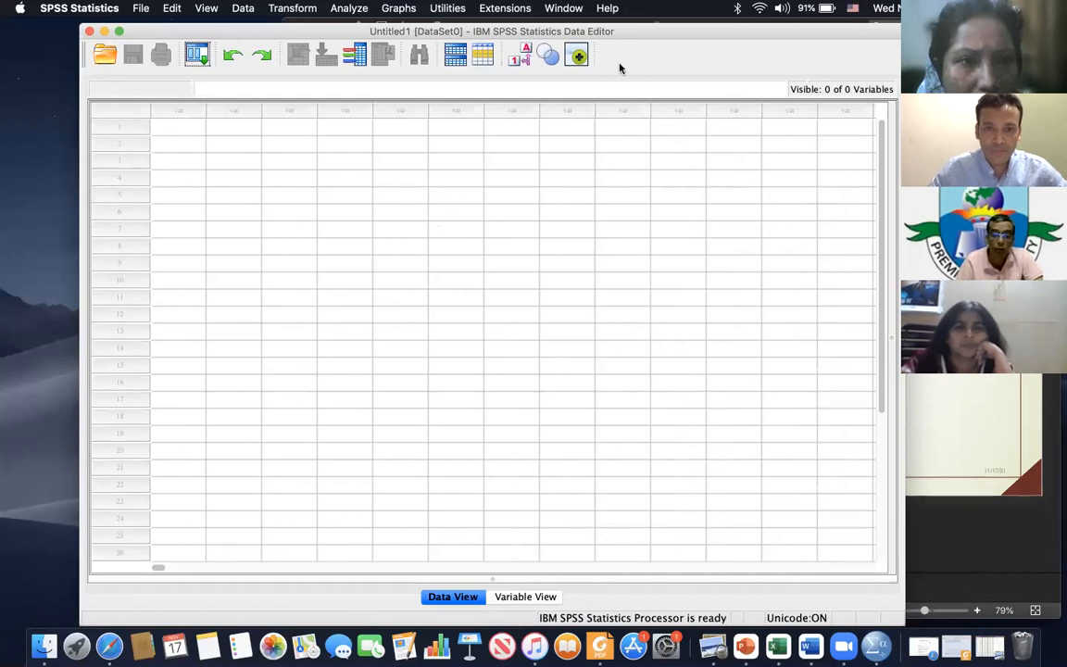
Import Sheet1 of the Excel file Data Set.xlsx from the Desktop, reading variable names from the first row
{"action": "left_click", "coordinate": [141, 9]}
{"action": "mouse_move", "coordinate": [175, 57]}
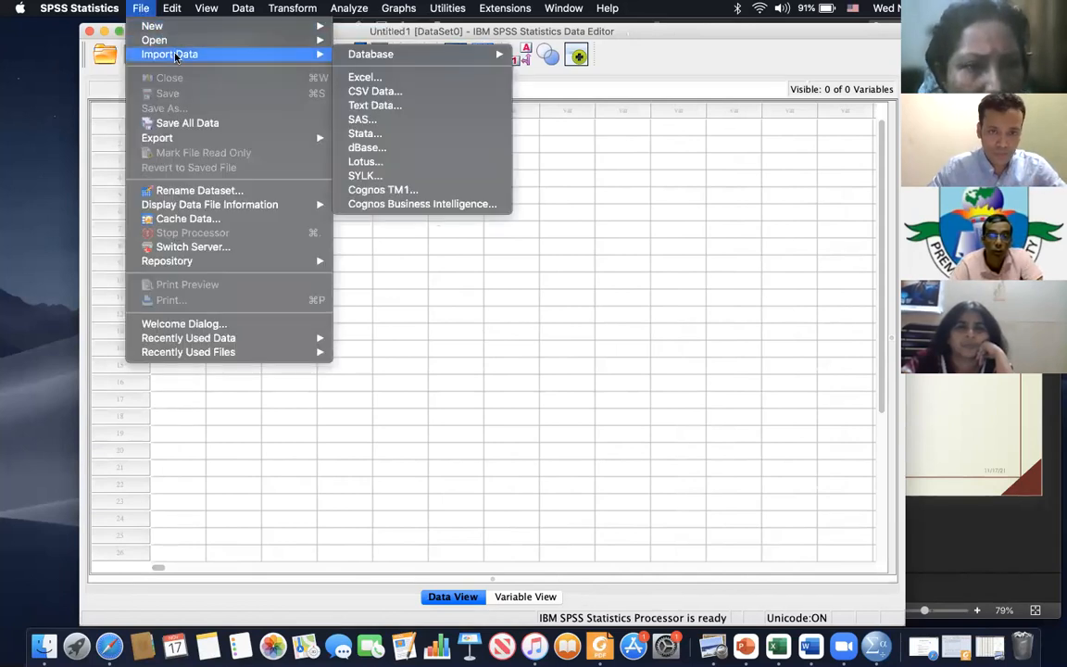
{"action": "left_click", "coordinate": [364, 77]}
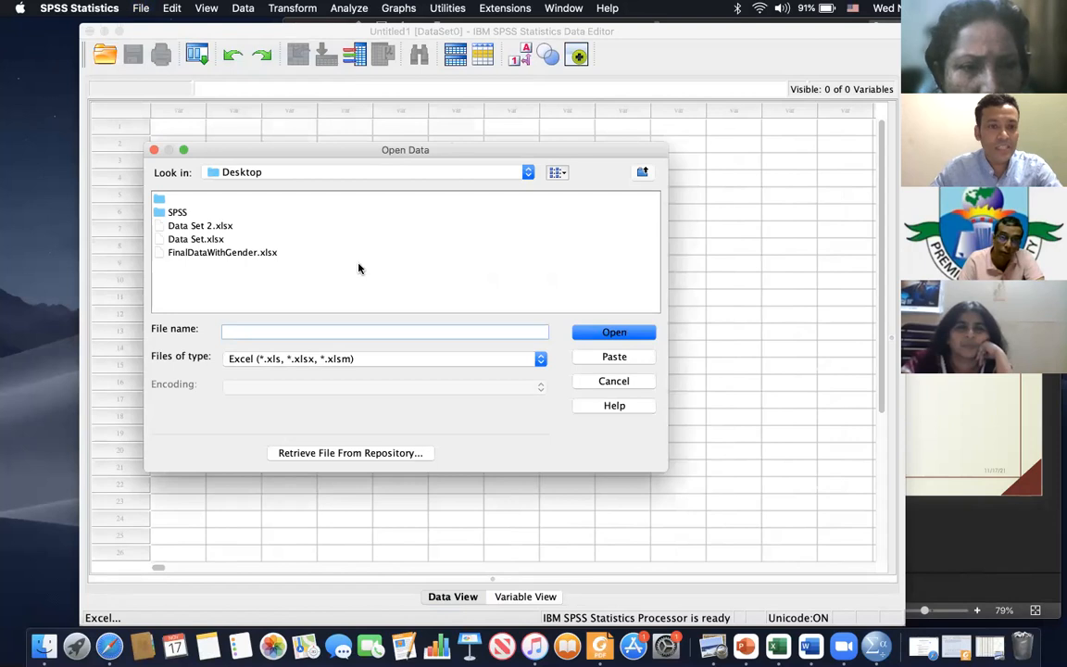
{"action": "left_click", "coordinate": [196, 241]}
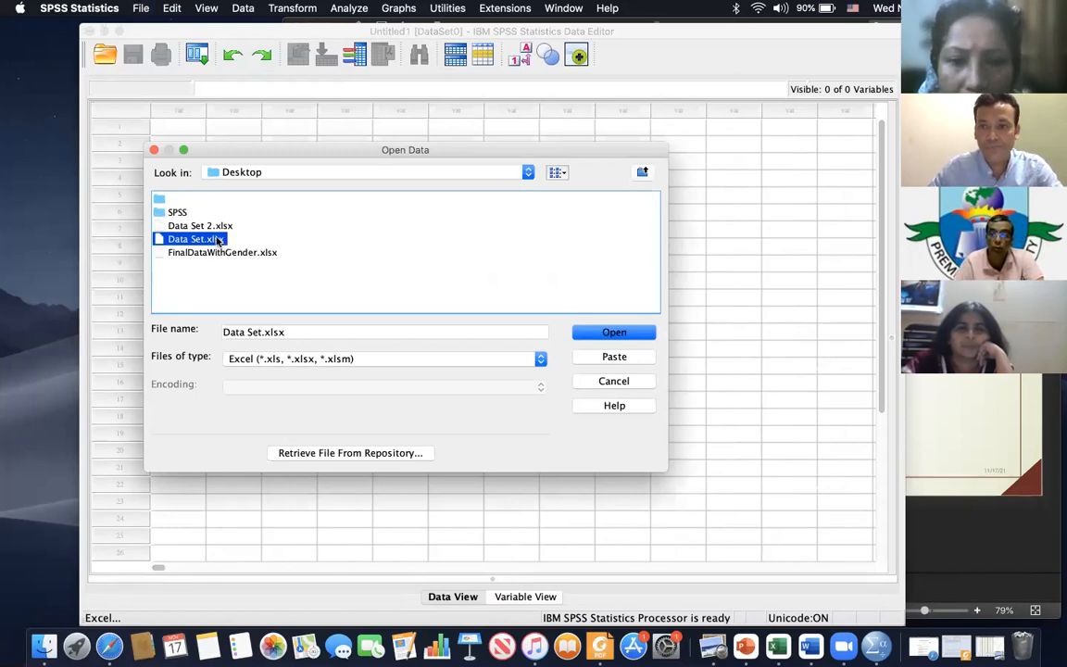
{"action": "left_click", "coordinate": [609, 333]}
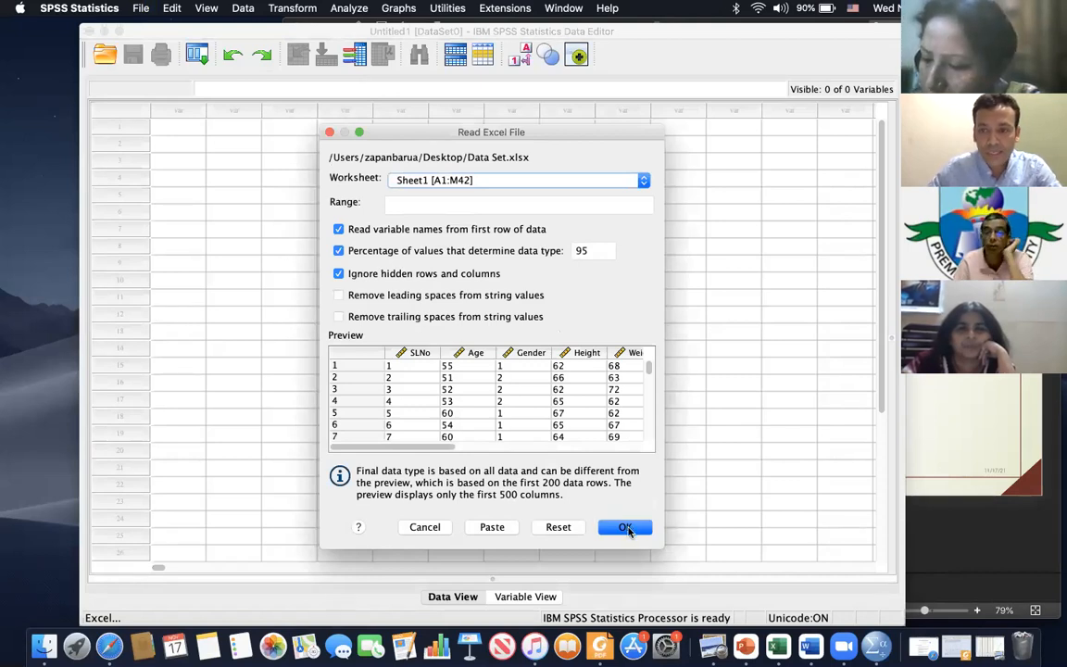
{"action": "left_click", "coordinate": [626, 528]}
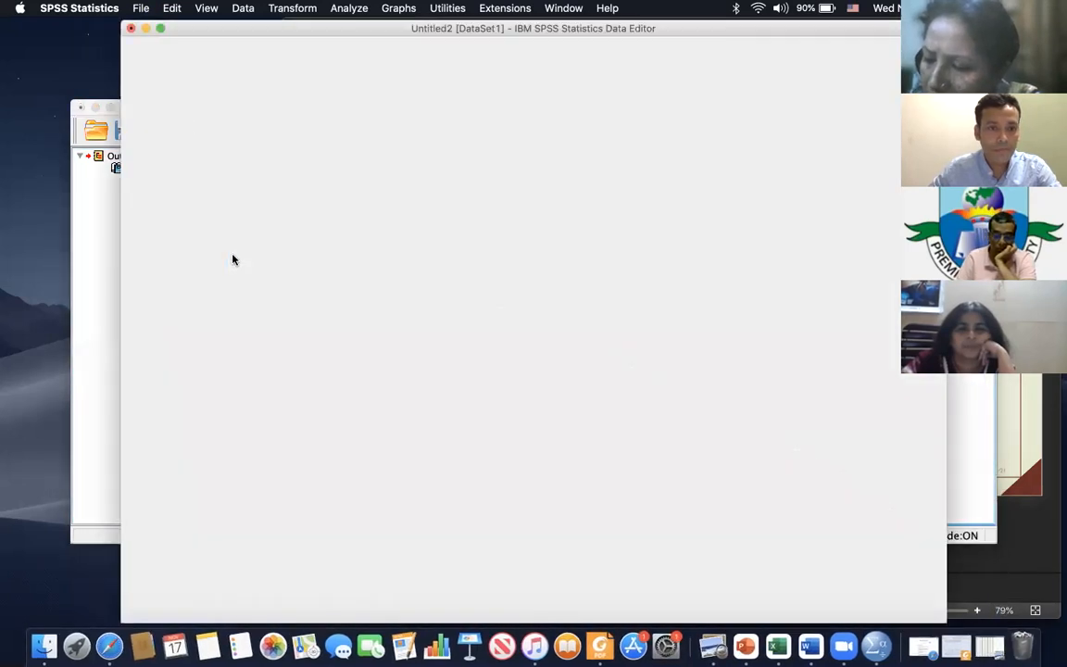
Discard the import log output unsaved and minimise the SPSS presentation window so the imported dataset is in clear view
{"action": "left_click", "coordinate": [80, 107]}
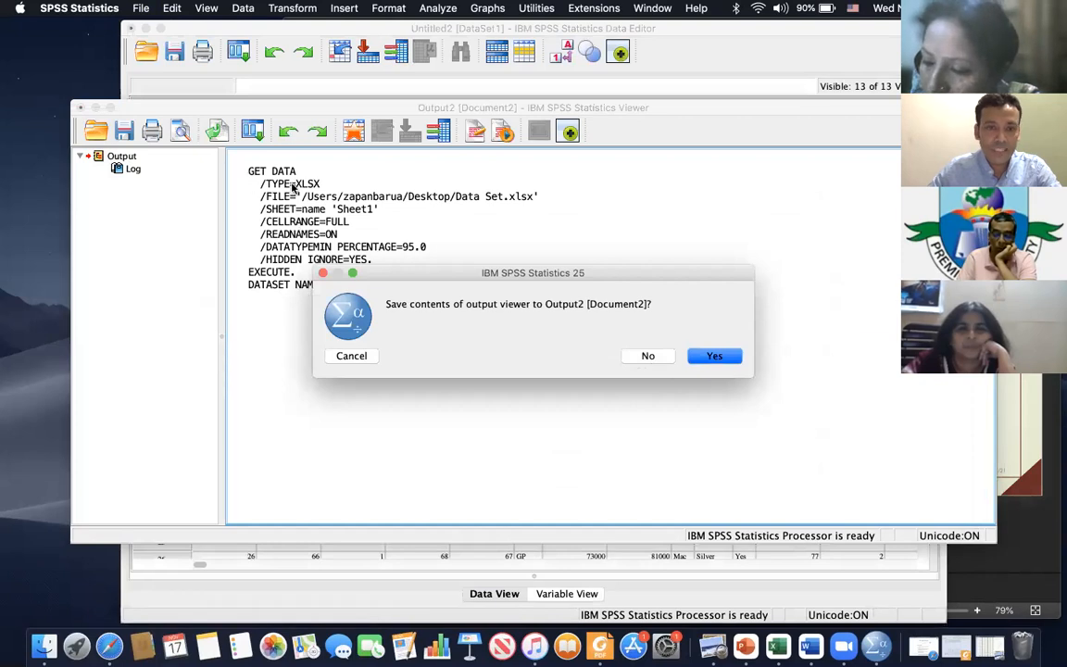
{"action": "left_click", "coordinate": [651, 357]}
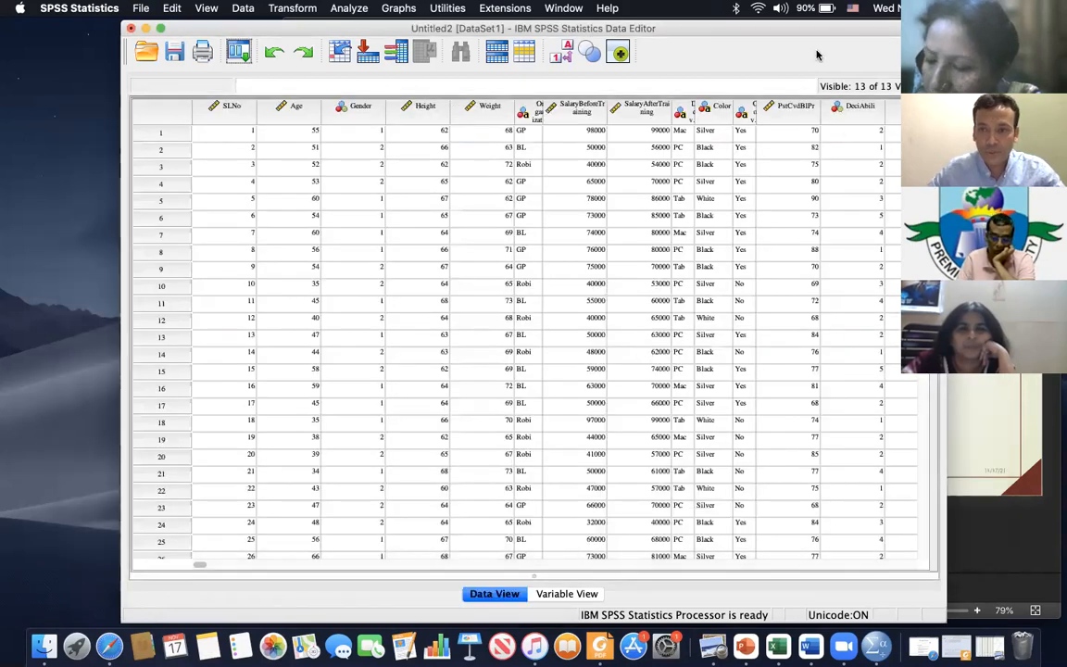
{"action": "left_click", "coordinate": [982, 29]}
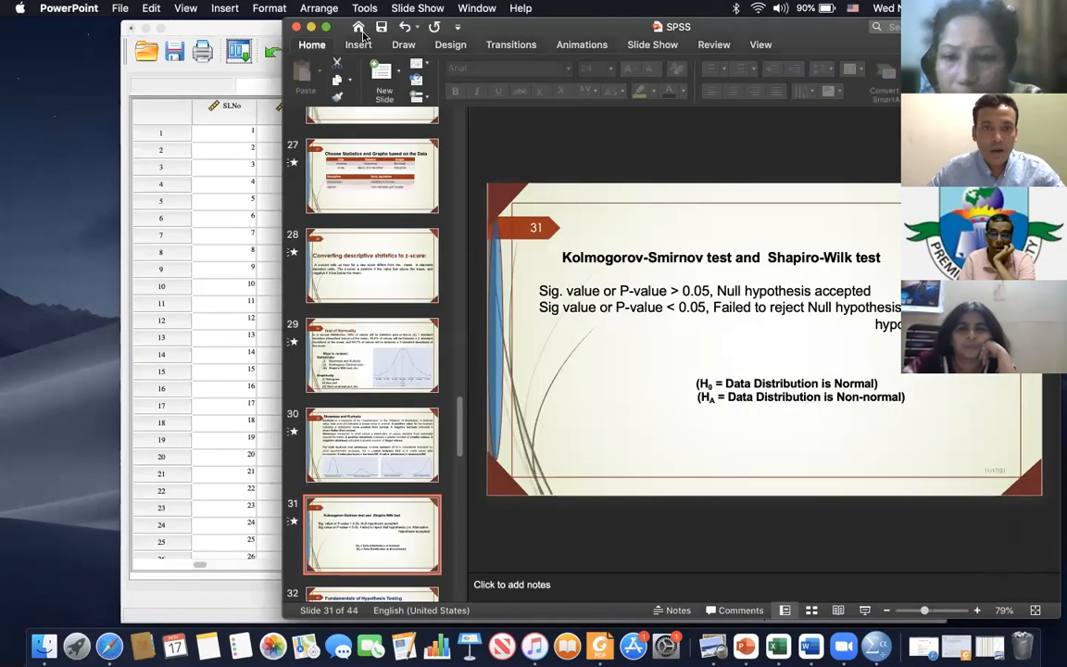
{"action": "left_click_drag", "start_coordinate": [982, 29], "coordinate": [995, 105]}
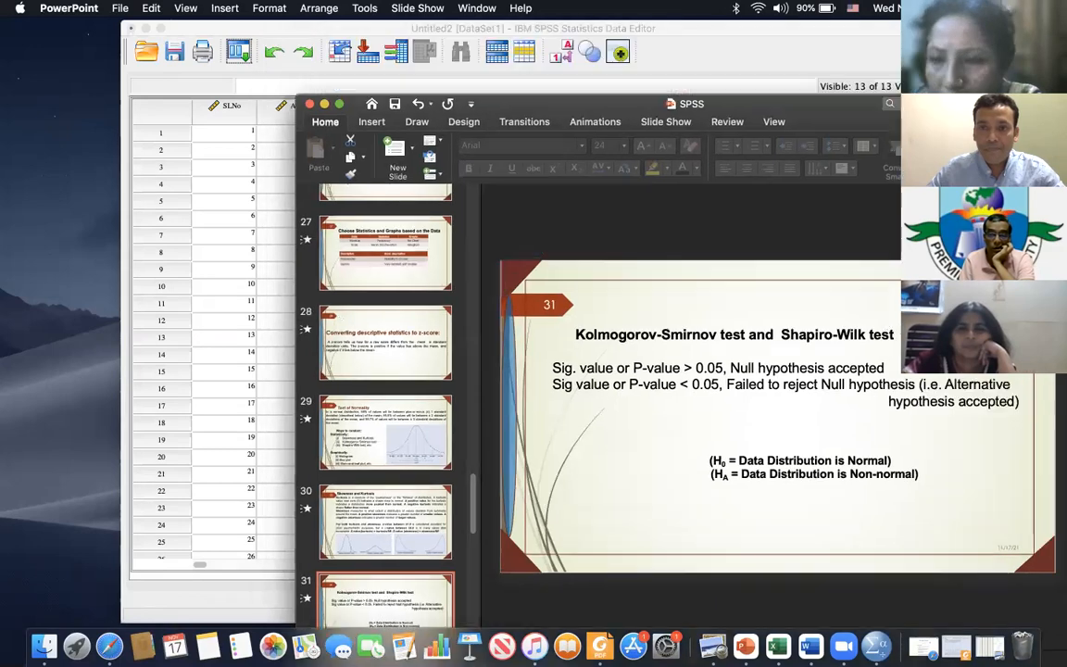
{"action": "left_click", "coordinate": [325, 103]}
{"action": "left_click_drag", "start_coordinate": [182, 35], "coordinate": [175, 79]}
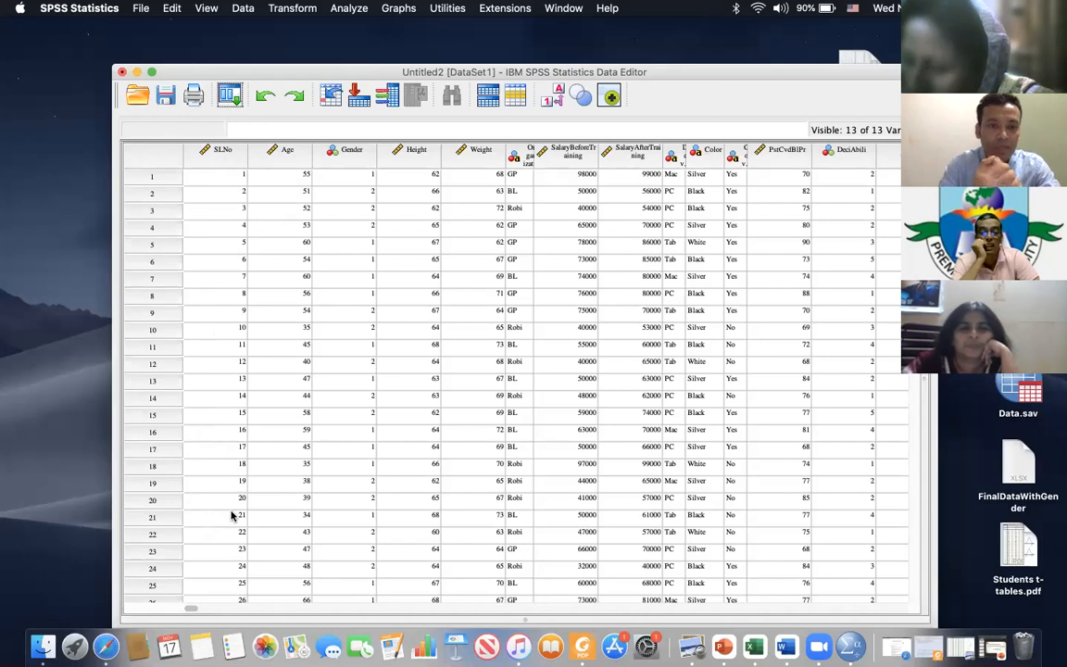
{"action": "double_click", "coordinate": [729, 77]}
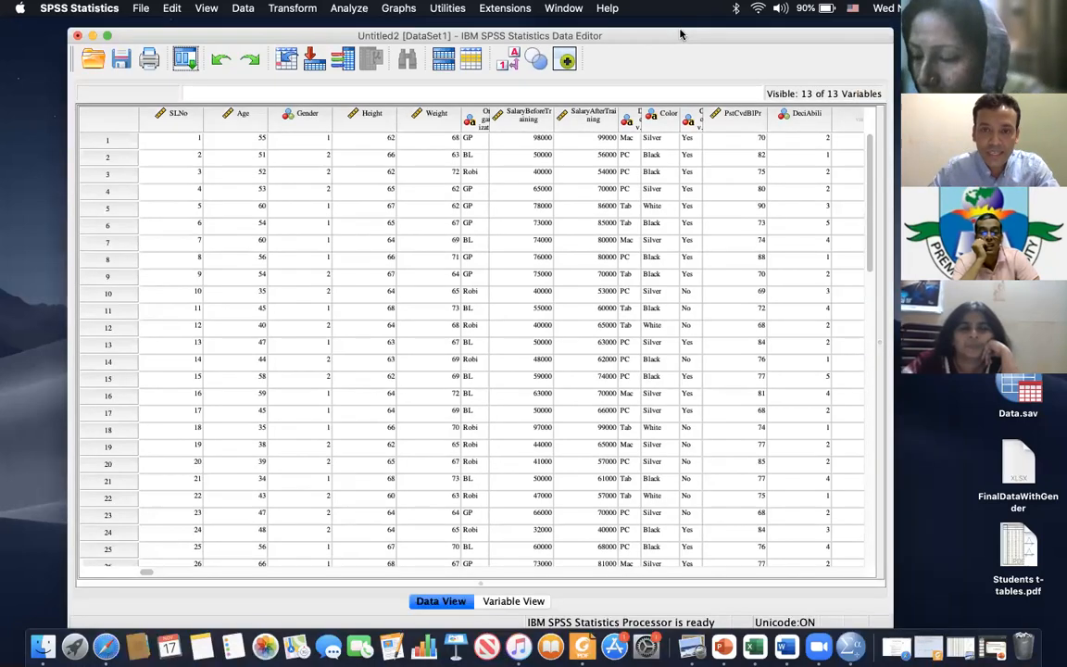
Set the measurement level of the SLNo, Age and Gender variables to Nominal
{"action": "left_click", "coordinate": [508, 599]}
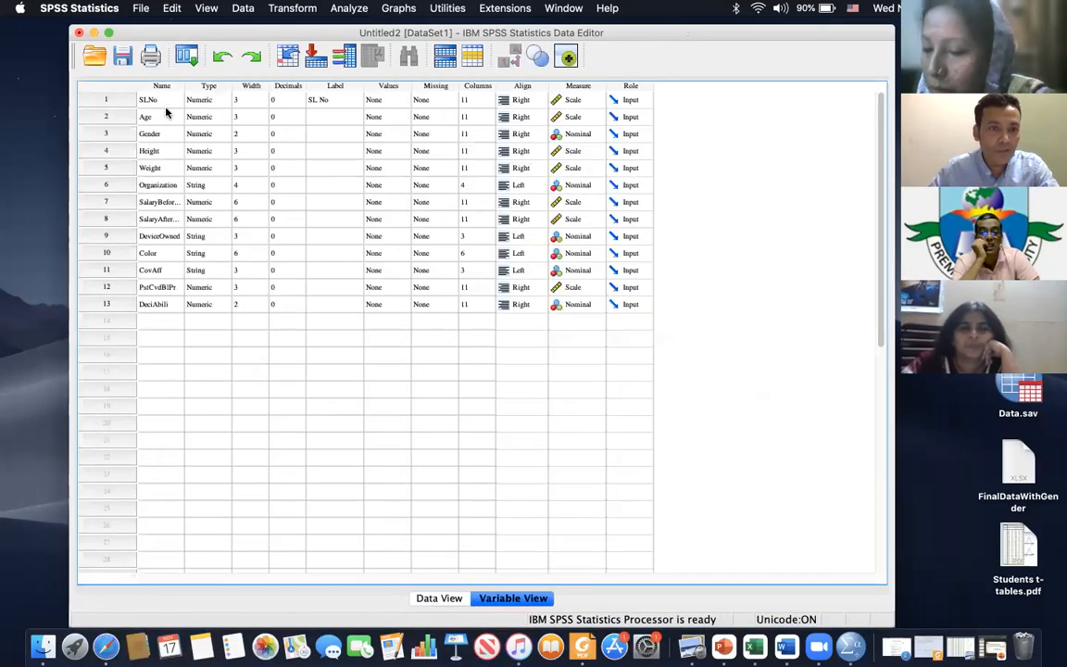
{"action": "left_click", "coordinate": [574, 100]}
{"action": "left_click", "coordinate": [597, 100]}
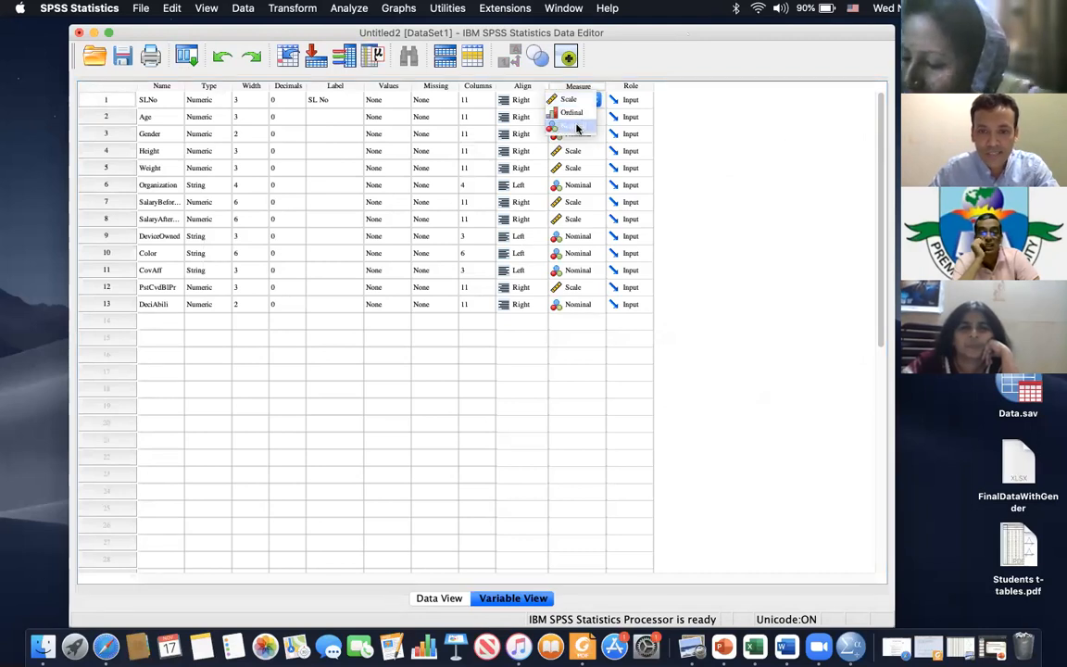
{"action": "left_click", "coordinate": [575, 127]}
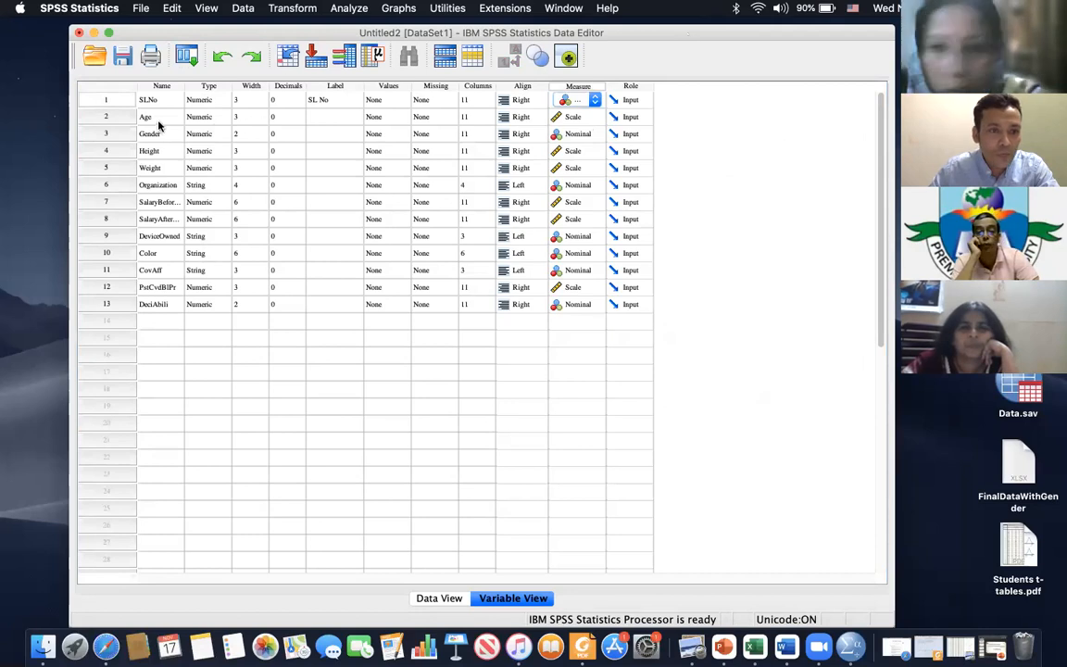
{"action": "left_click", "coordinate": [592, 118]}
{"action": "left_click", "coordinate": [597, 118]}
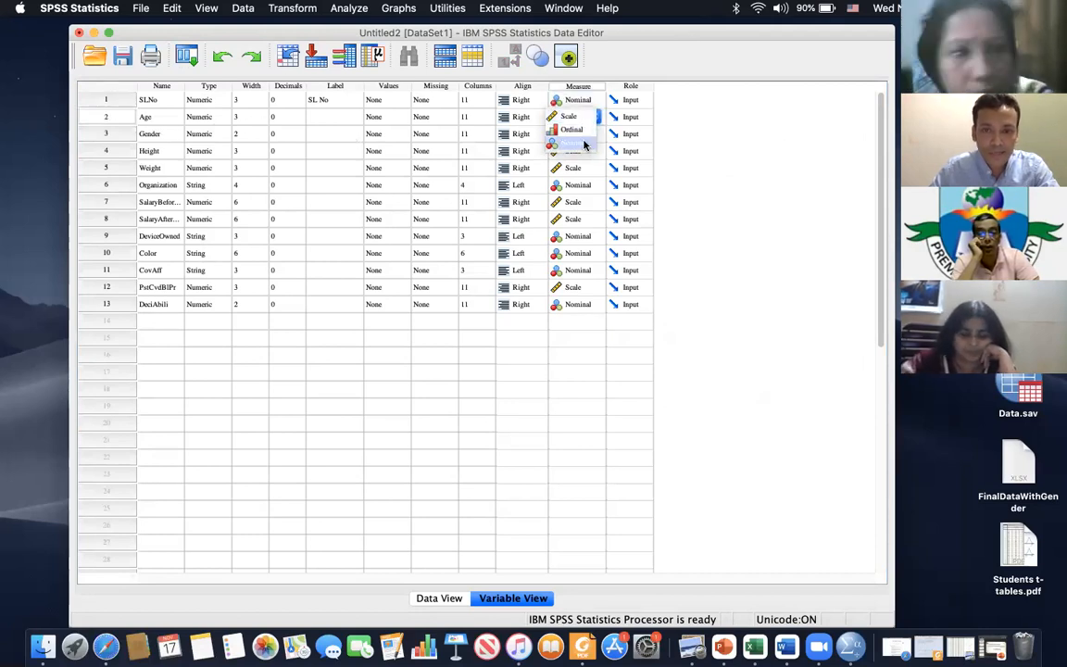
{"action": "left_click", "coordinate": [585, 145]}
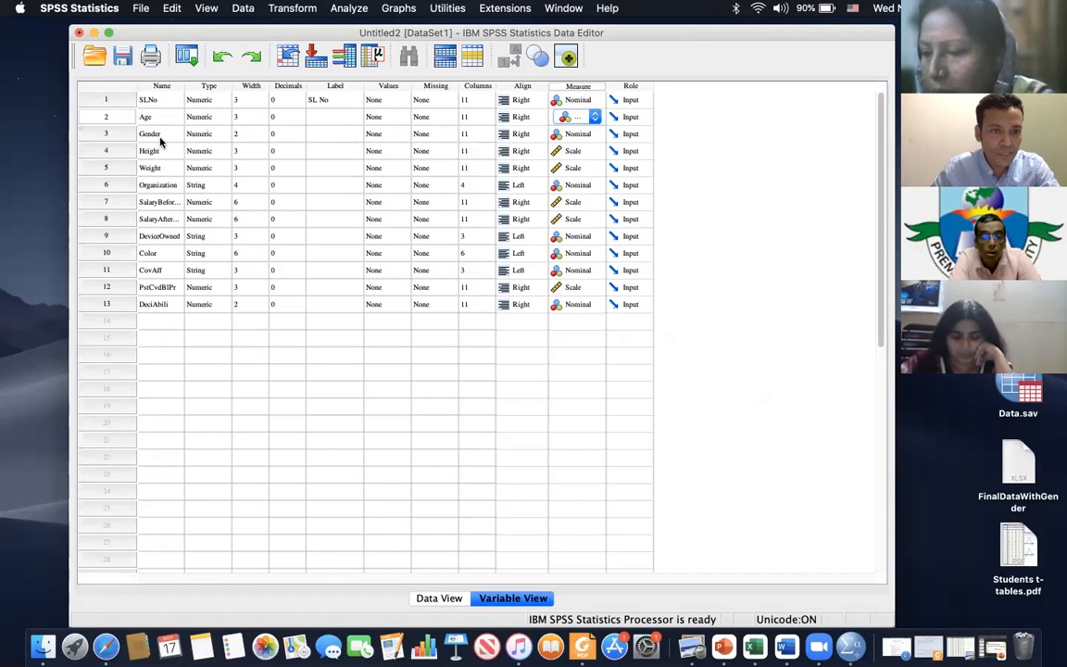
{"action": "left_click", "coordinate": [592, 137]}
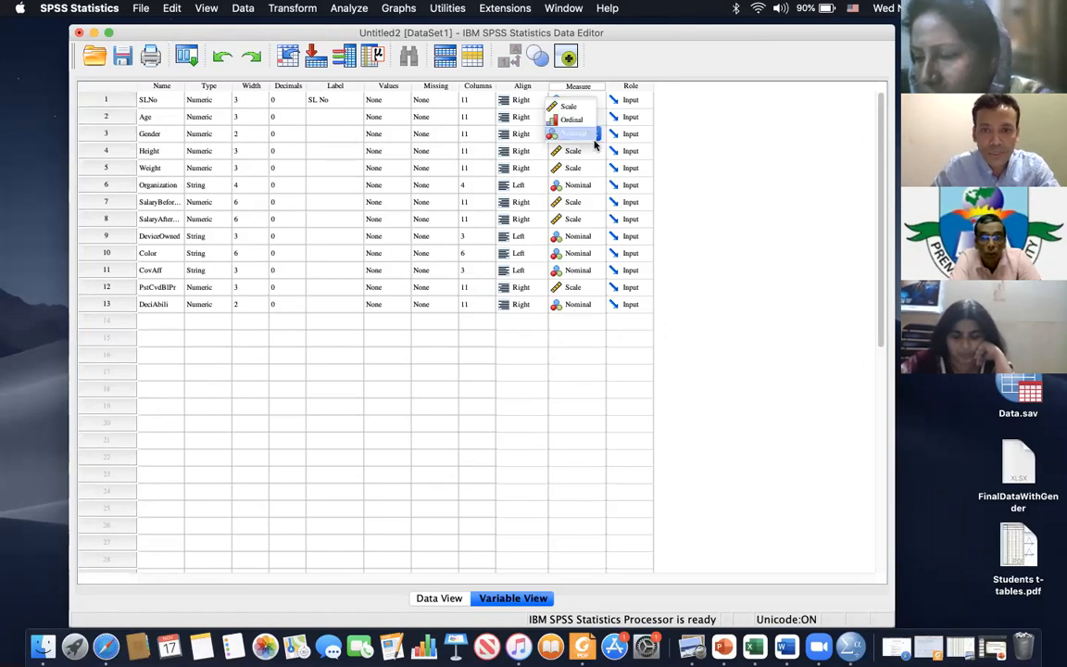
{"action": "left_click", "coordinate": [560, 134]}
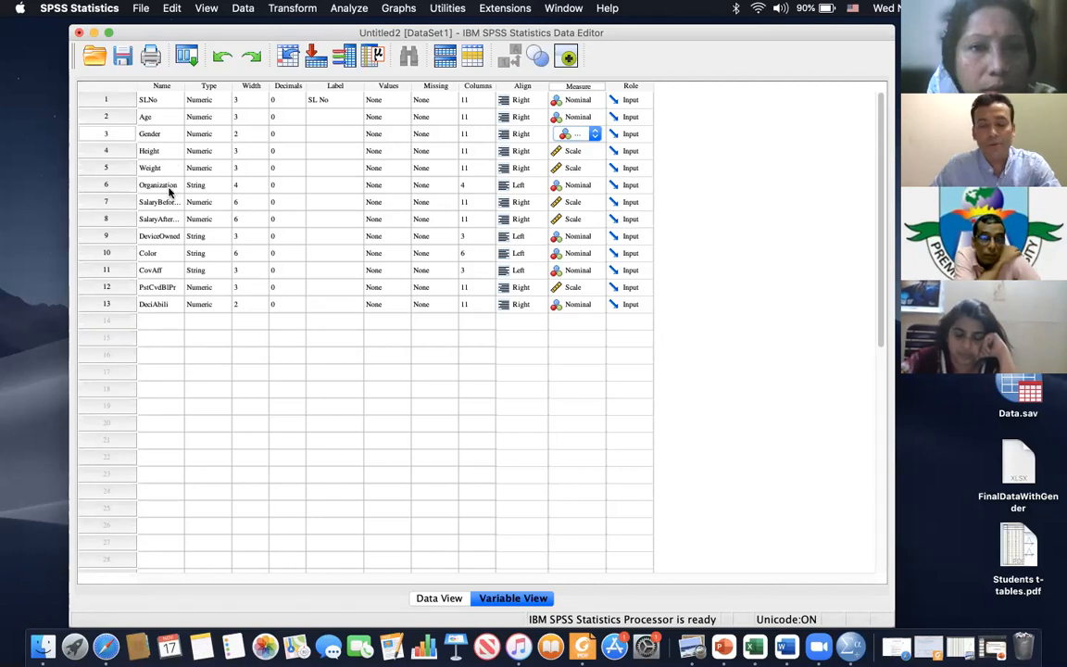
Widen the Organization, DeviceOwned and CovAff data columns so their headers are readable, and enlarge the data editor window
{"action": "left_click", "coordinate": [440, 599]}
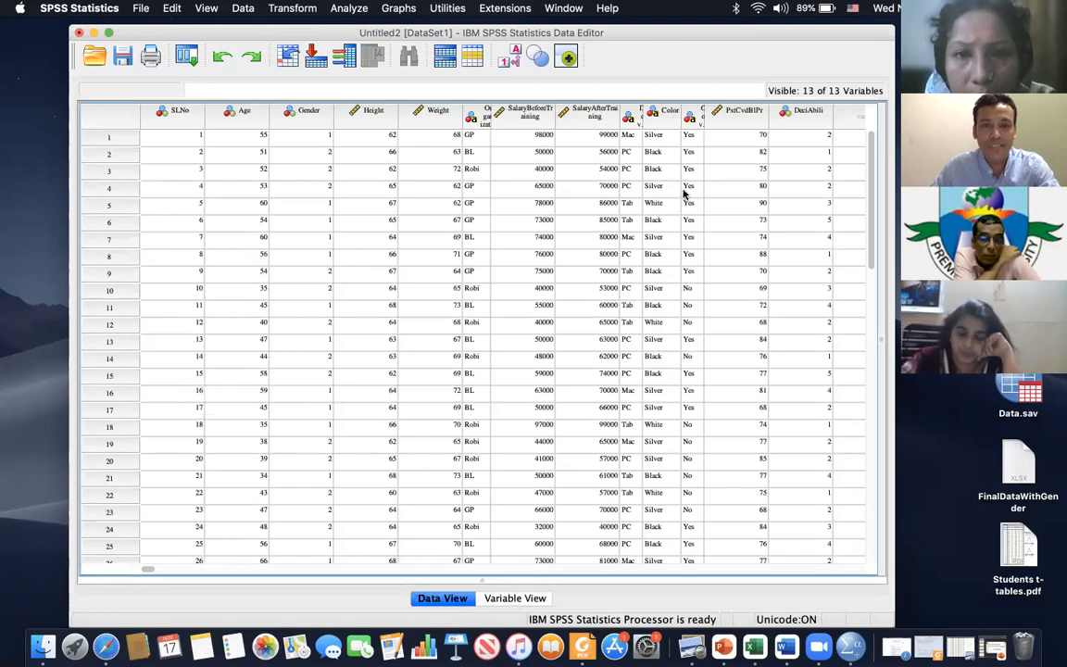
{"action": "left_click_drag", "start_coordinate": [492, 113], "coordinate": [553, 119]}
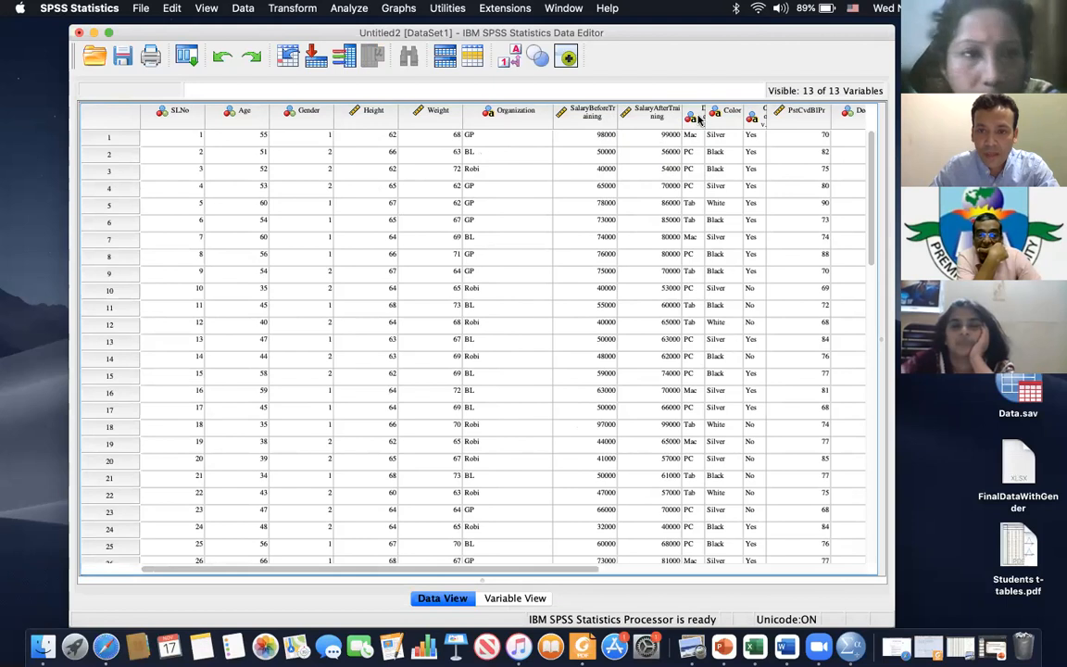
{"action": "left_click_drag", "start_coordinate": [701, 119], "coordinate": [729, 126]}
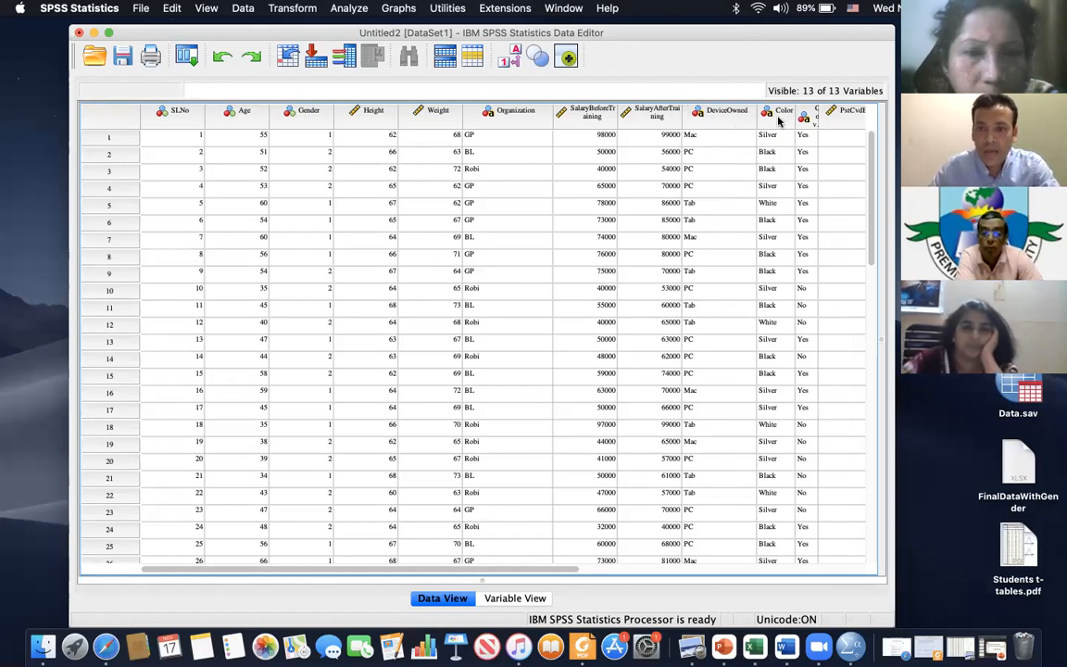
{"action": "mouse_move", "coordinate": [818, 119]}
{"action": "left_mouse_down"}
{"action": "mouse_move", "coordinate": [856, 119]}
{"action": "mouse_move", "coordinate": [834, 121]}
{"action": "left_mouse_up"}
{"action": "left_click_drag", "start_coordinate": [895, 144], "coordinate": [1010, 145]}
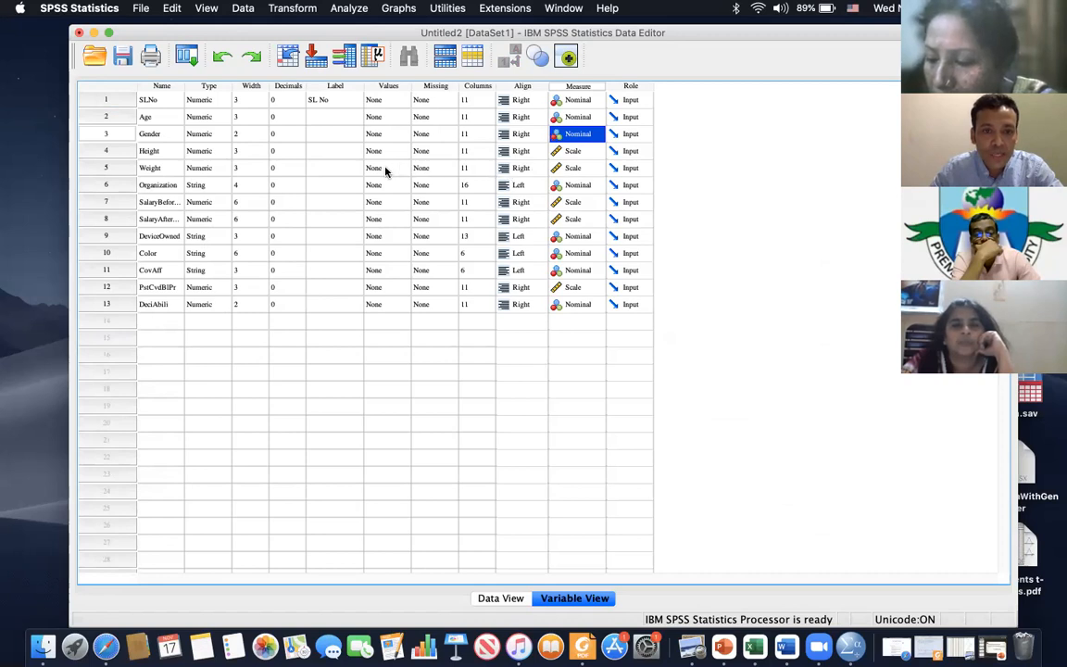
{"action": "left_click", "coordinate": [328, 168]}
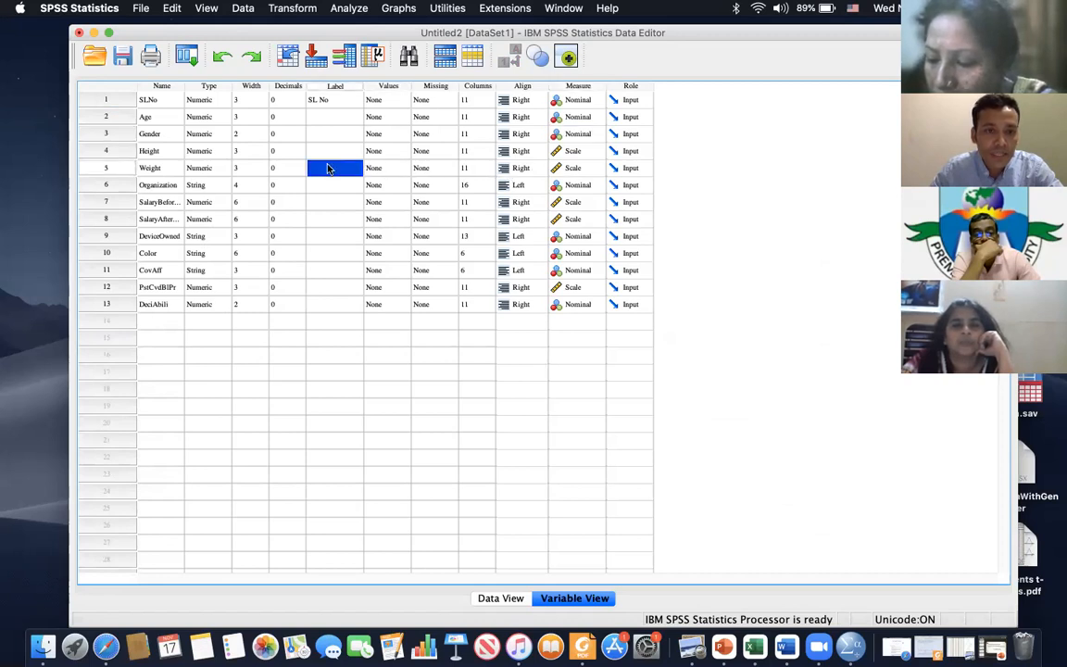
{"action": "left_click", "coordinate": [329, 169]}
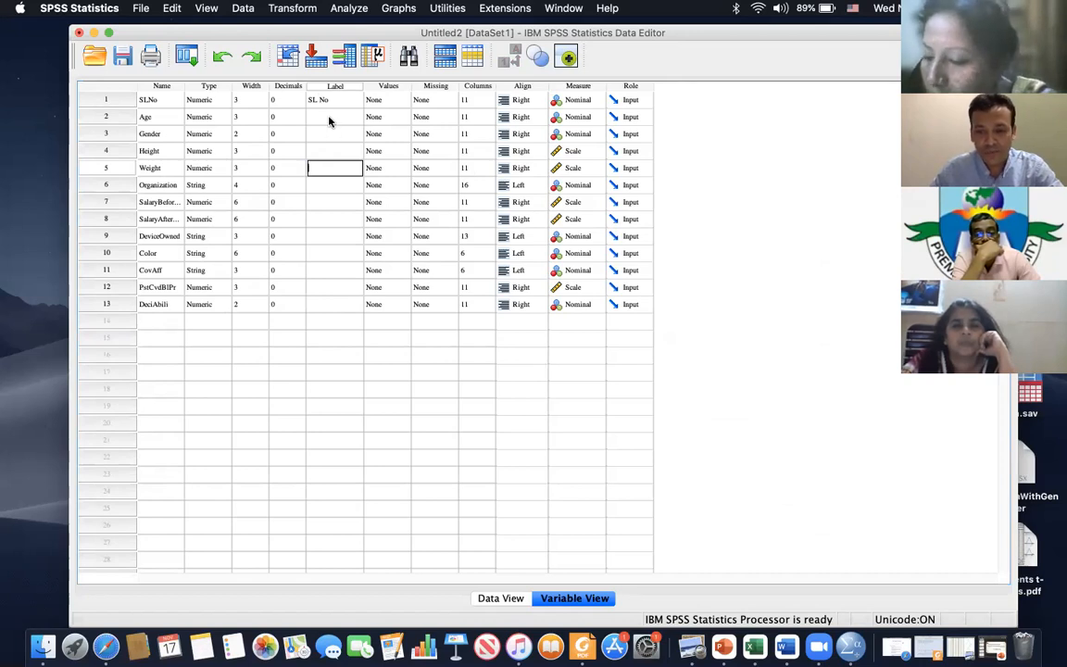
{"action": "left_click", "coordinate": [163, 186]}
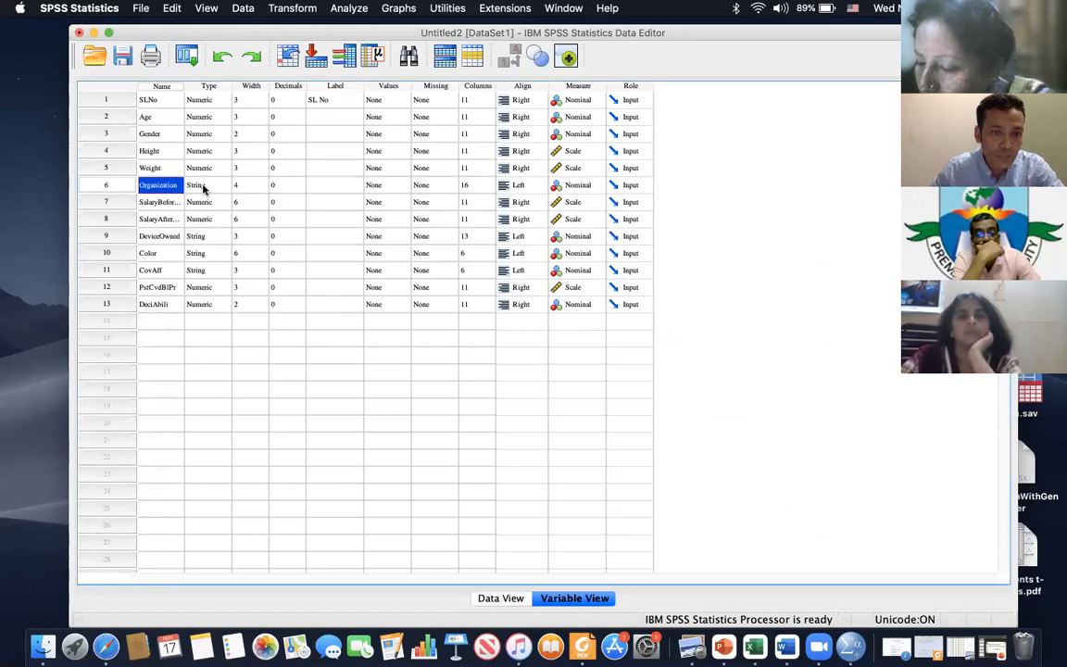
{"action": "left_click", "coordinate": [213, 187]}
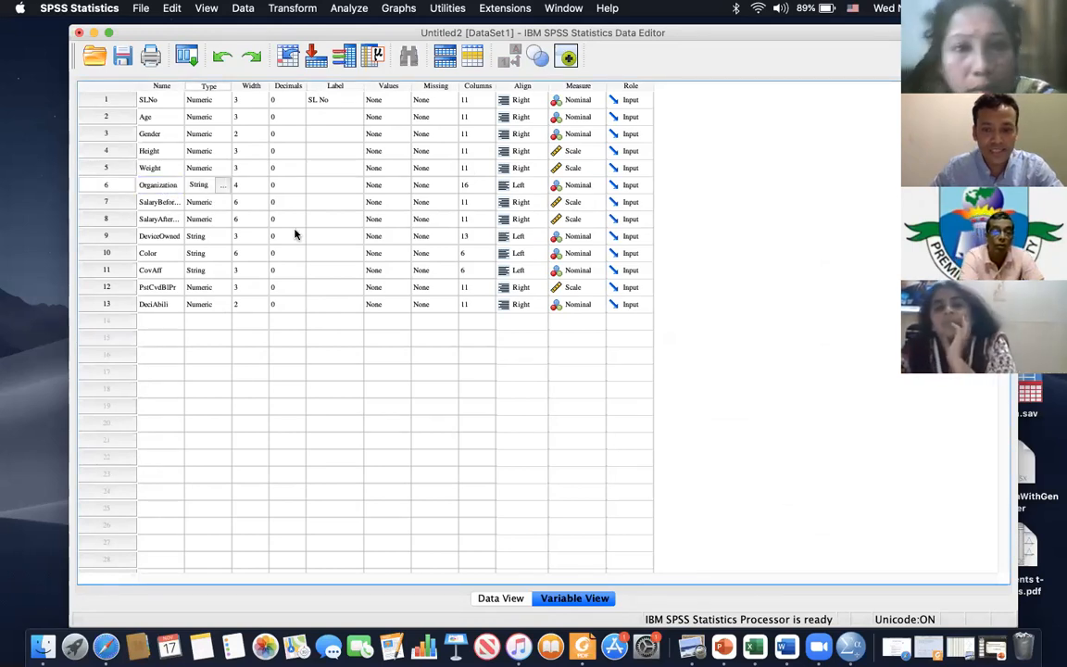
{"action": "left_click", "coordinate": [500, 598]}
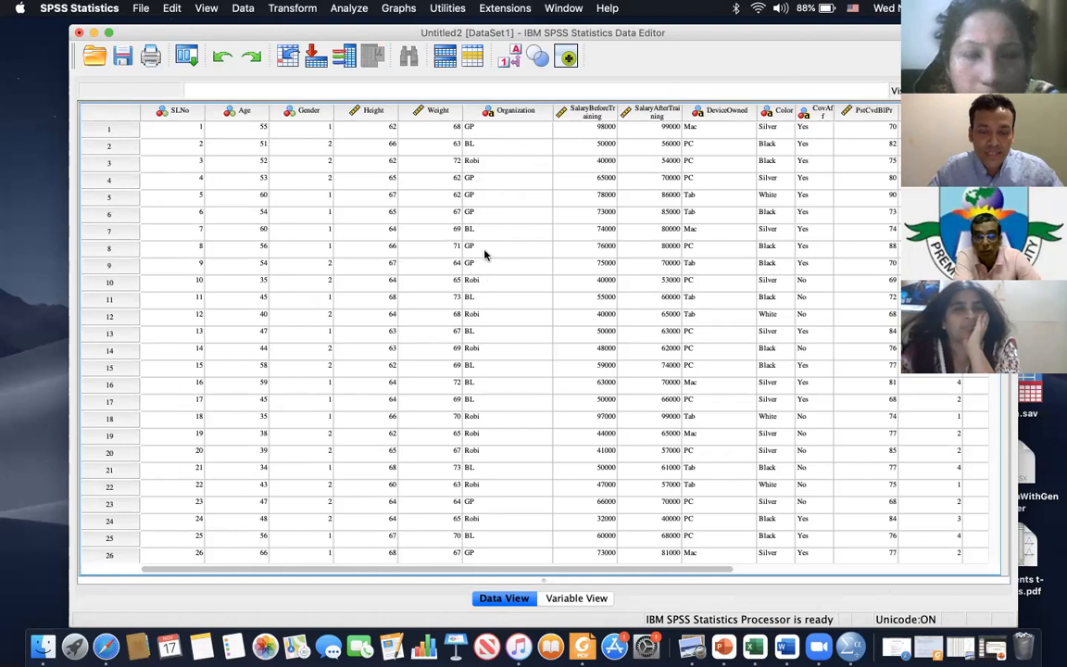
{"action": "left_click", "coordinate": [570, 599]}
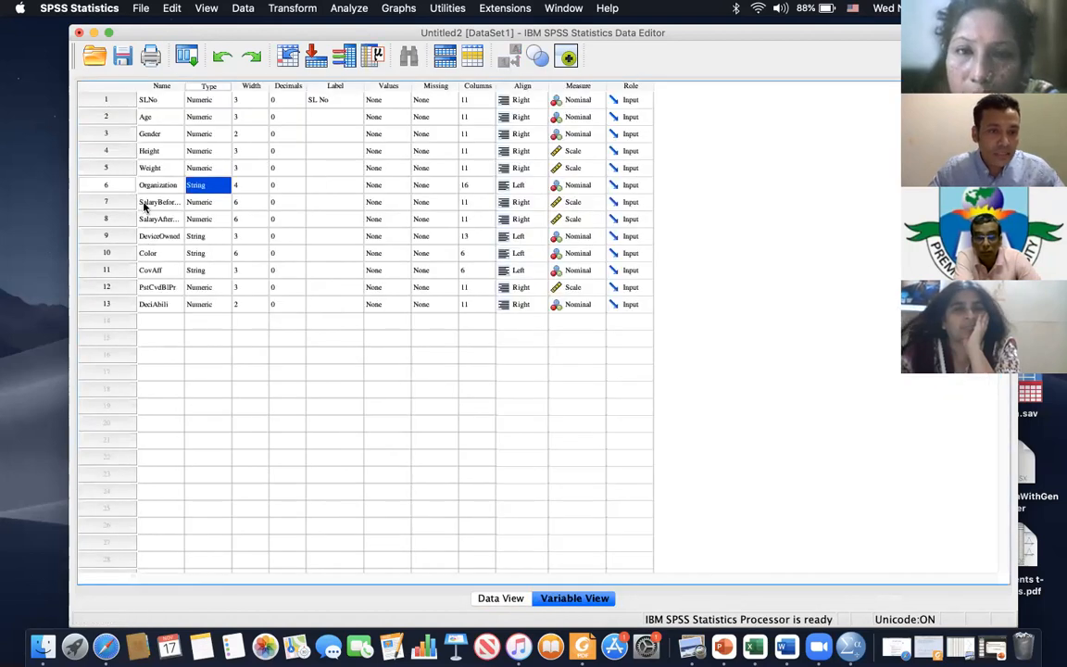
Change the Organization variable's type to Numeric
{"action": "left_click", "coordinate": [211, 186]}
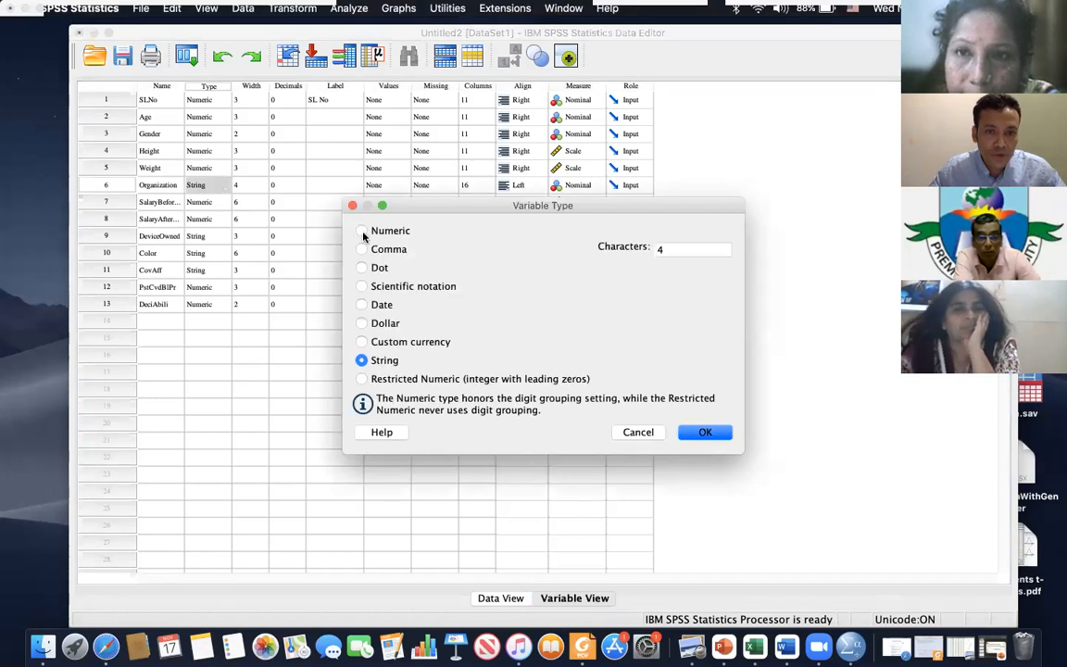
{"action": "left_click", "coordinate": [362, 232]}
{"action": "left_click_drag", "start_coordinate": [474, 199], "coordinate": [710, 102]}
{"action": "left_click", "coordinate": [939, 335]}
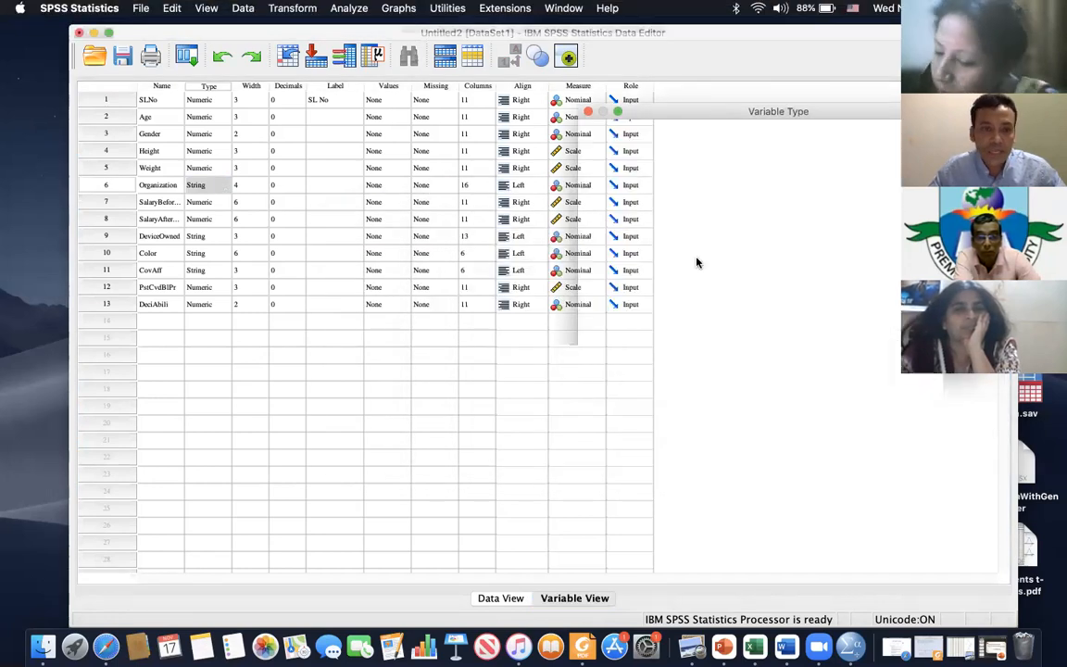
Add value labels to the Organization variable: 1 for GP and 2 for BL
{"action": "left_click", "coordinate": [397, 186]}
{"action": "left_click", "coordinate": [405, 186]}
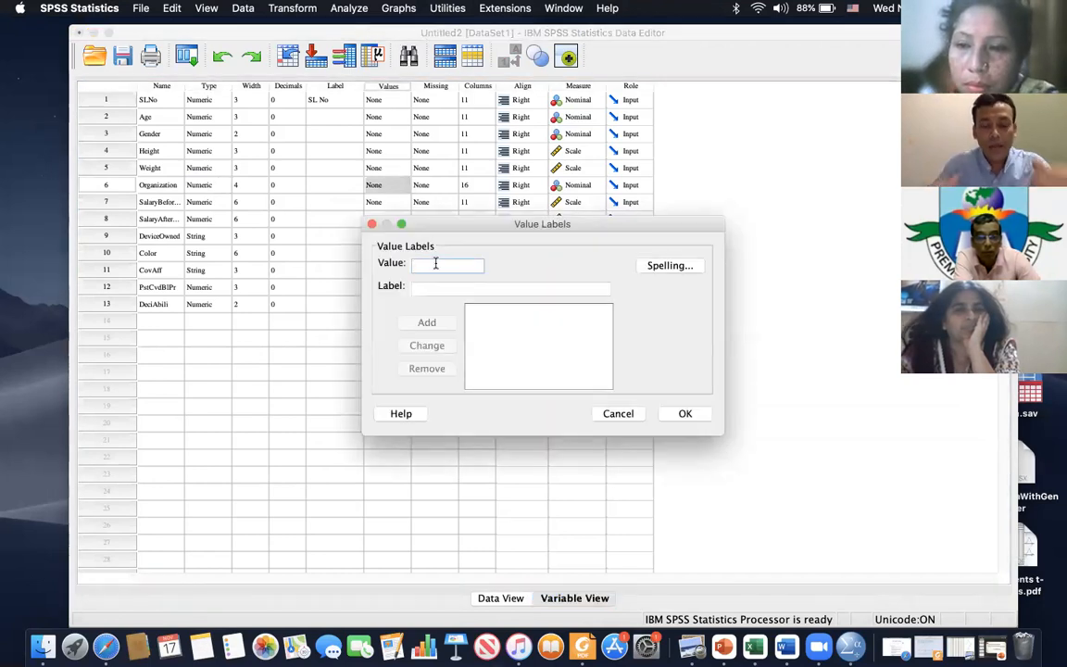
{"action": "type", "text": "1"}
{"action": "left_click", "coordinate": [435, 286]}
{"action": "type", "text": "GP"}
{"action": "left_click", "coordinate": [427, 323]}
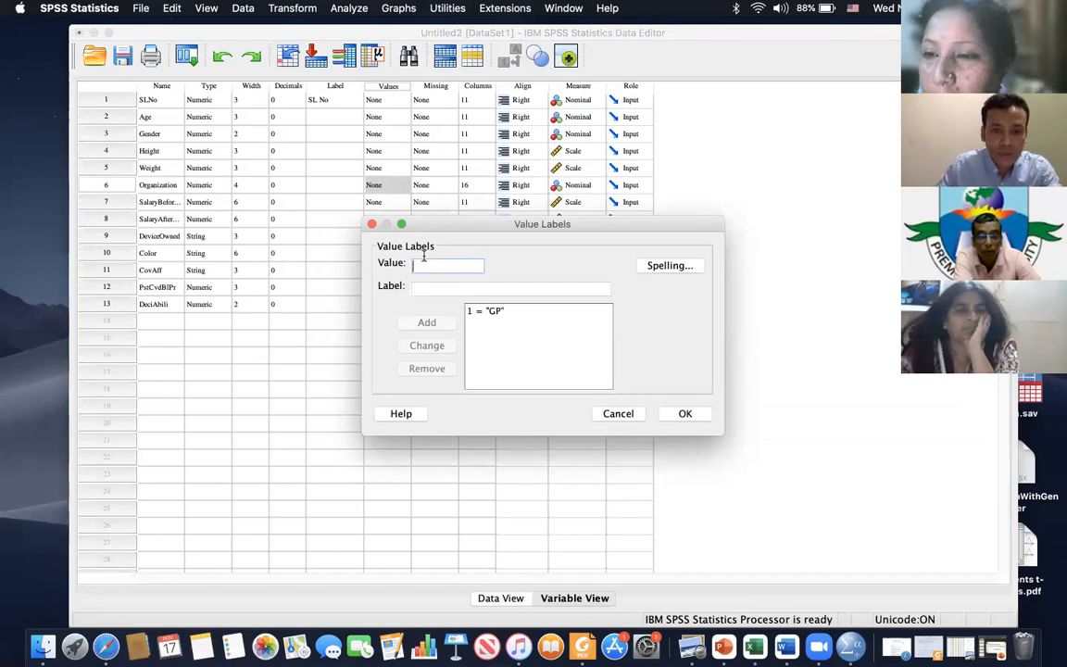
{"action": "left_click", "coordinate": [431, 289]}
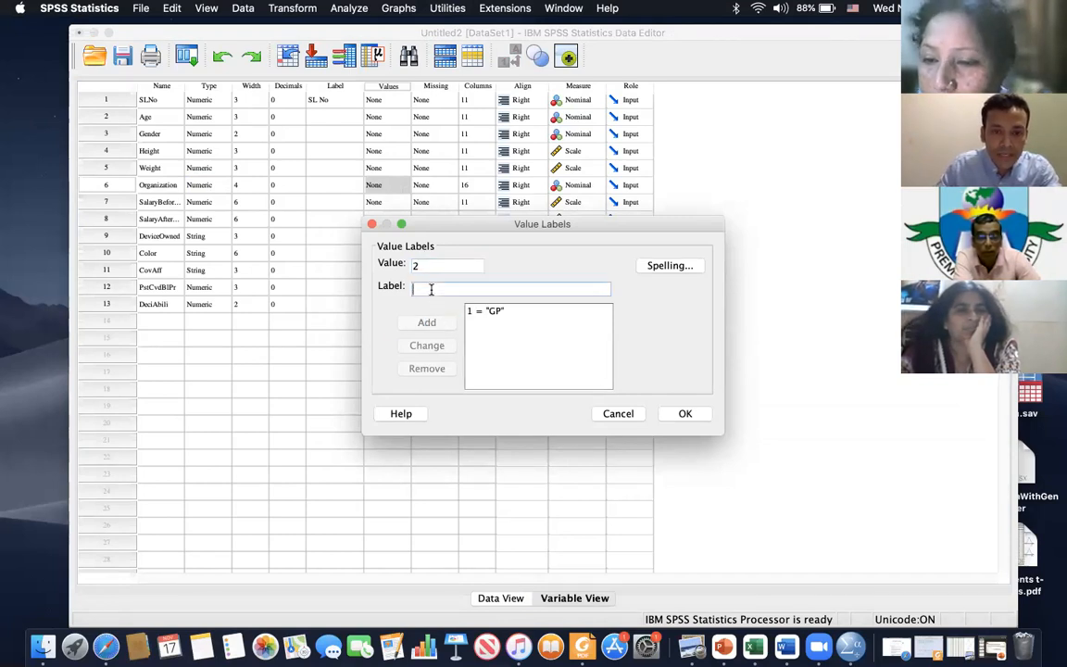
{"action": "type", "text": "BL"}
{"action": "key", "text": "Return"}
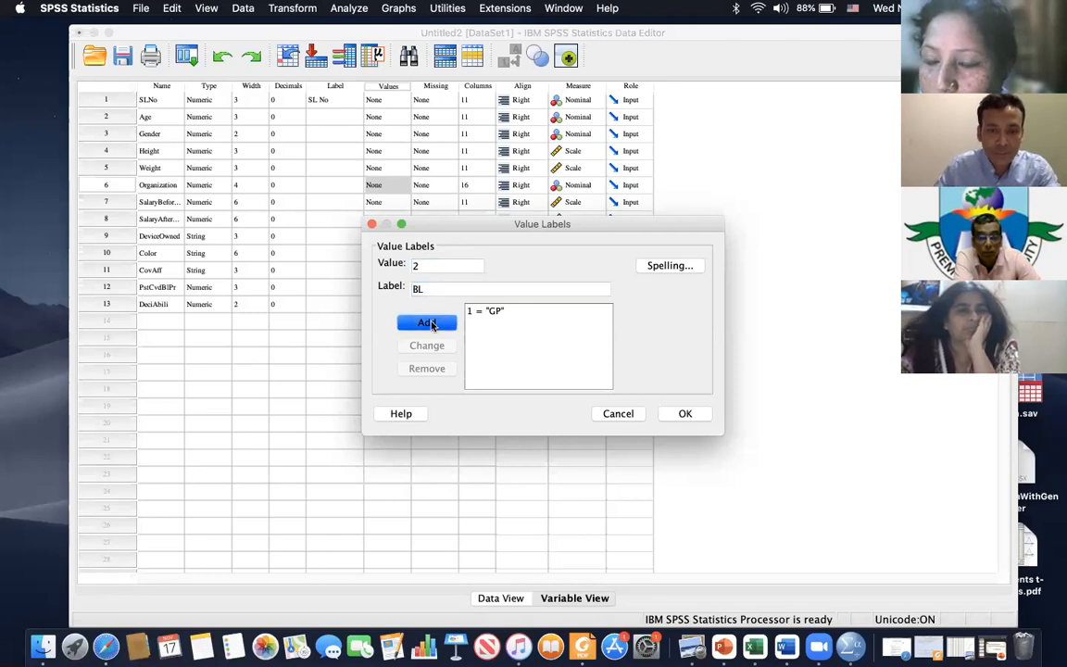
Add the value label Robi for value 3 of Organization and apply the set of labels
{"action": "type", "text": "2"}
{"action": "left_click", "coordinate": [427, 287]}
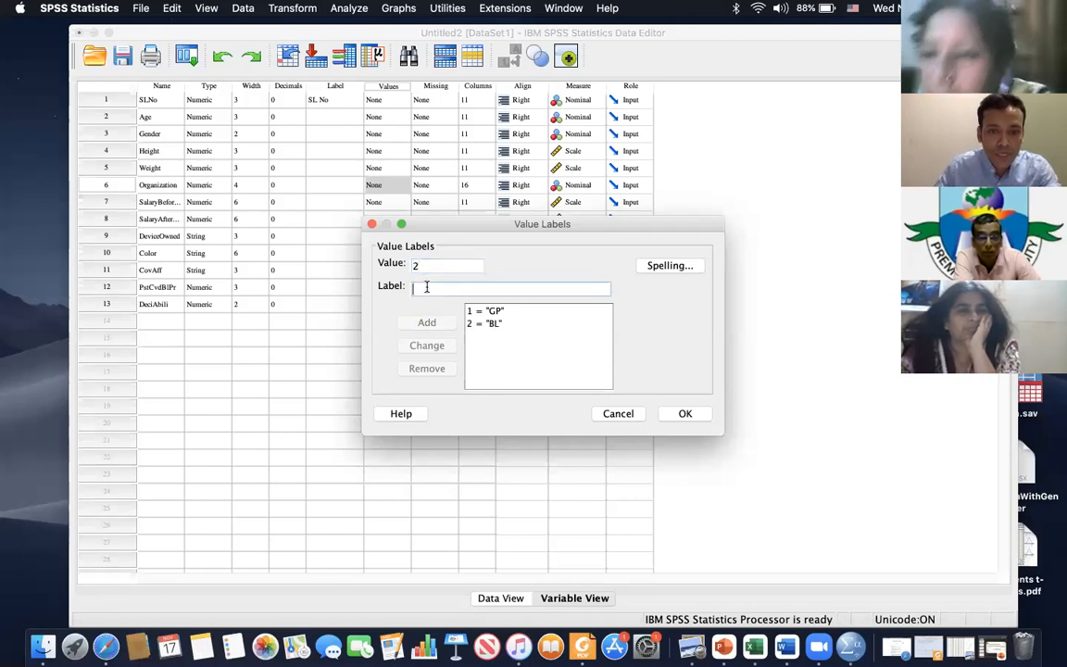
{"action": "type", "text": "Robi"}
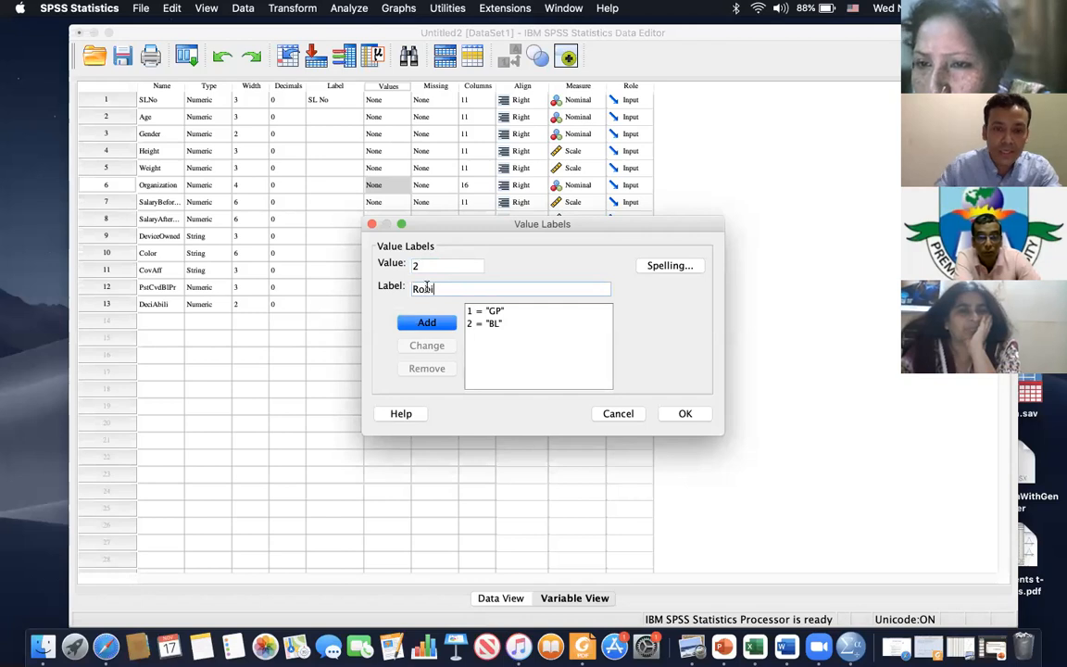
{"action": "left_click", "coordinate": [426, 323]}
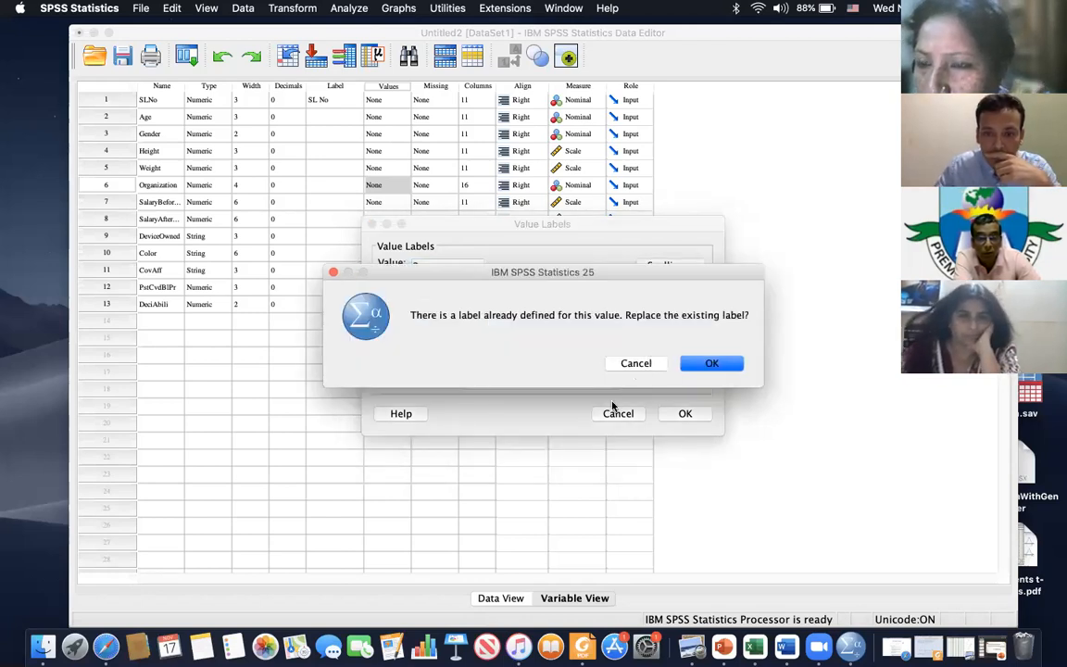
{"action": "left_click", "coordinate": [334, 273]}
{"action": "left_click", "coordinate": [431, 267]}
{"action": "key", "text": "BackSpace"}
{"action": "type", "text": "3"}
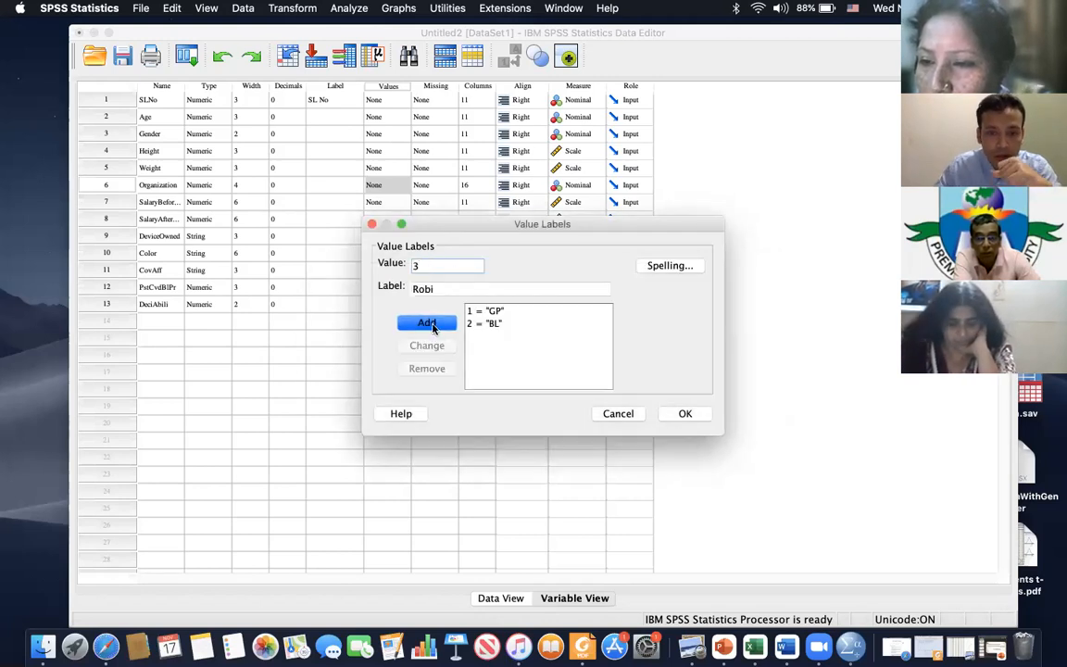
{"action": "left_click", "coordinate": [431, 324]}
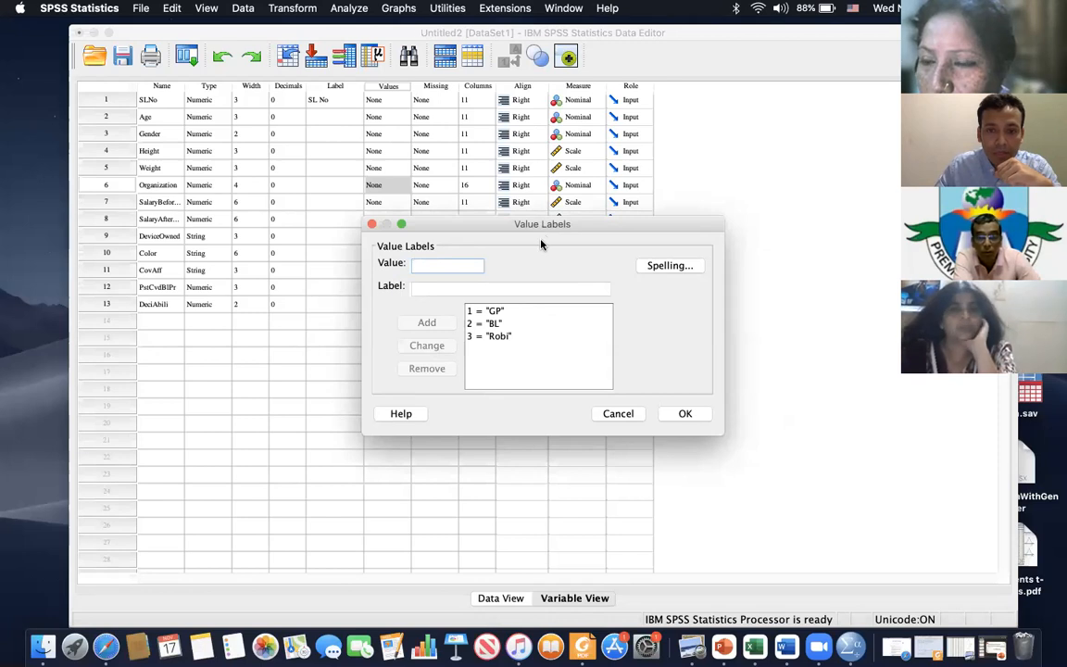
{"action": "left_click_drag", "start_coordinate": [567, 223], "coordinate": [607, 181]}
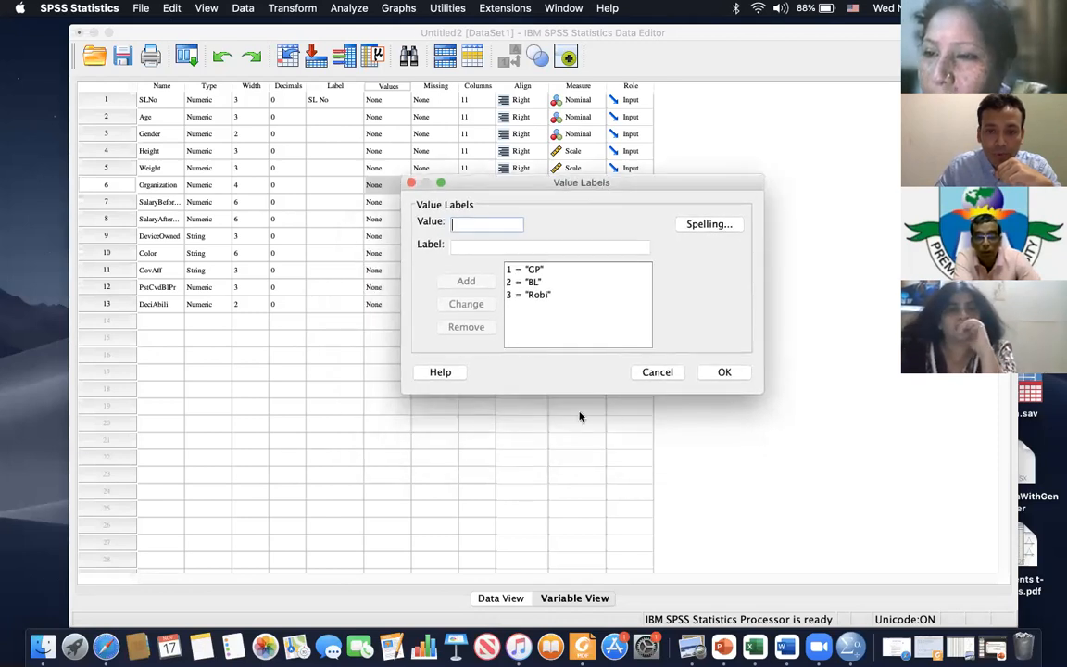
{"action": "left_click", "coordinate": [724, 373]}
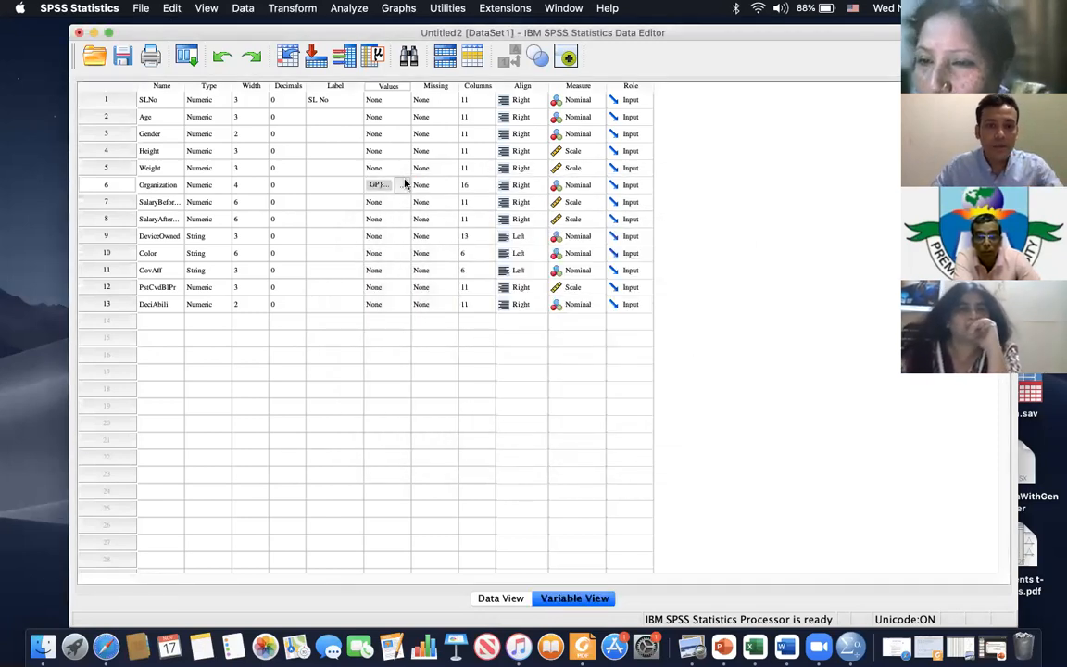
Show the dataset's cases, then open Data Set.xlsx in Excel and arrange it so the SPSS Organization column remains visible
{"action": "left_click", "coordinate": [505, 599]}
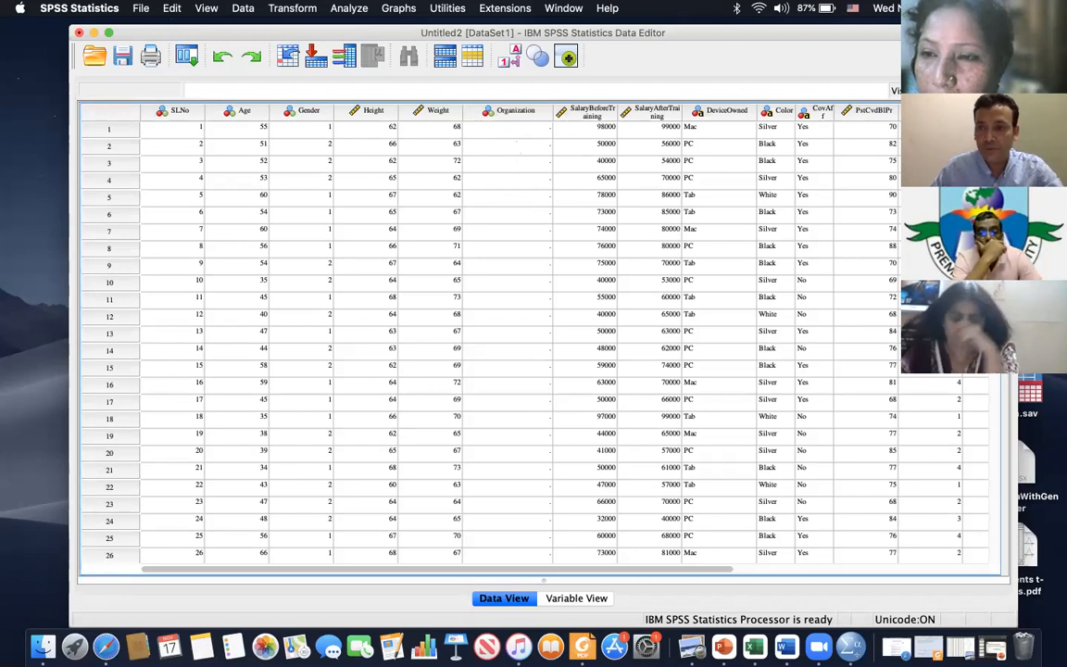
{"action": "left_click_drag", "start_coordinate": [884, 35], "coordinate": [646, 25]}
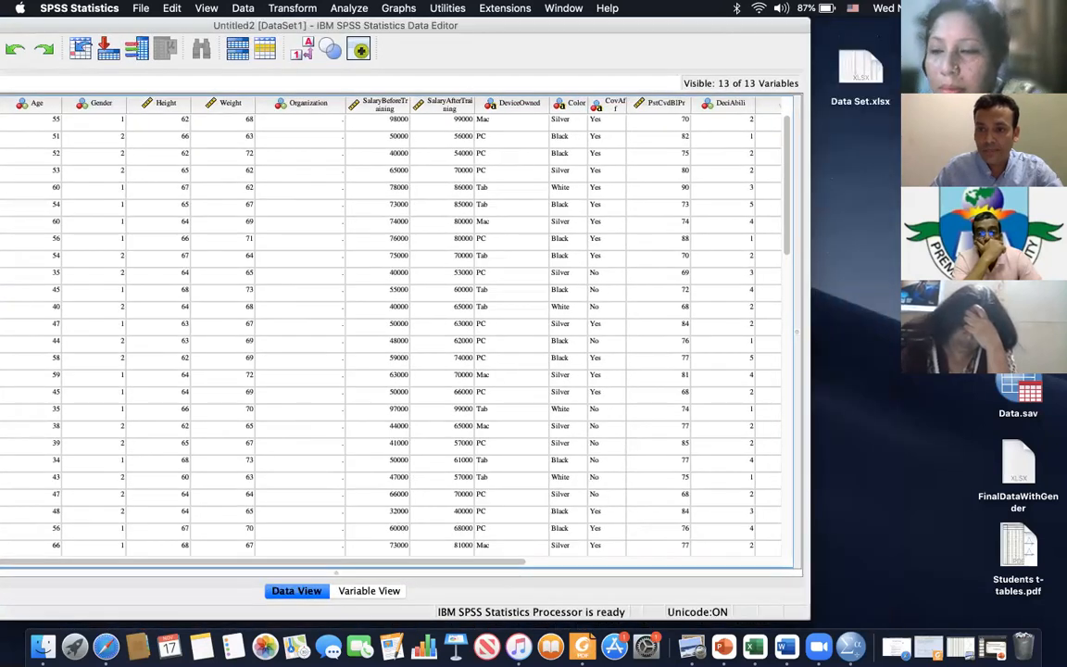
{"action": "double_click", "coordinate": [845, 76]}
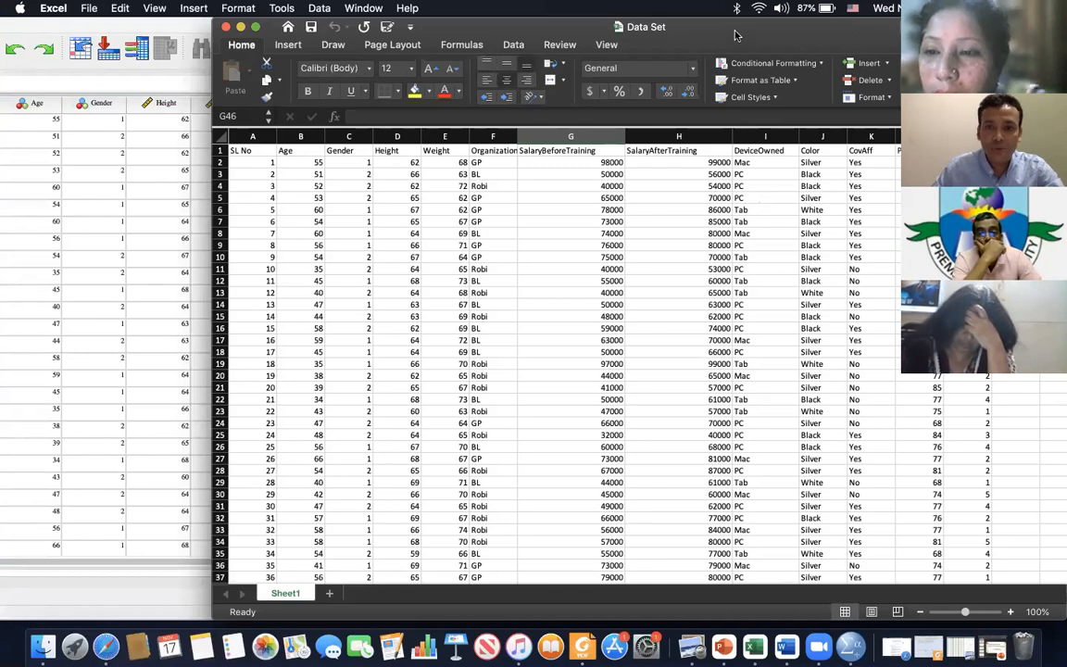
{"action": "left_click_drag", "start_coordinate": [729, 35], "coordinate": [879, 34]}
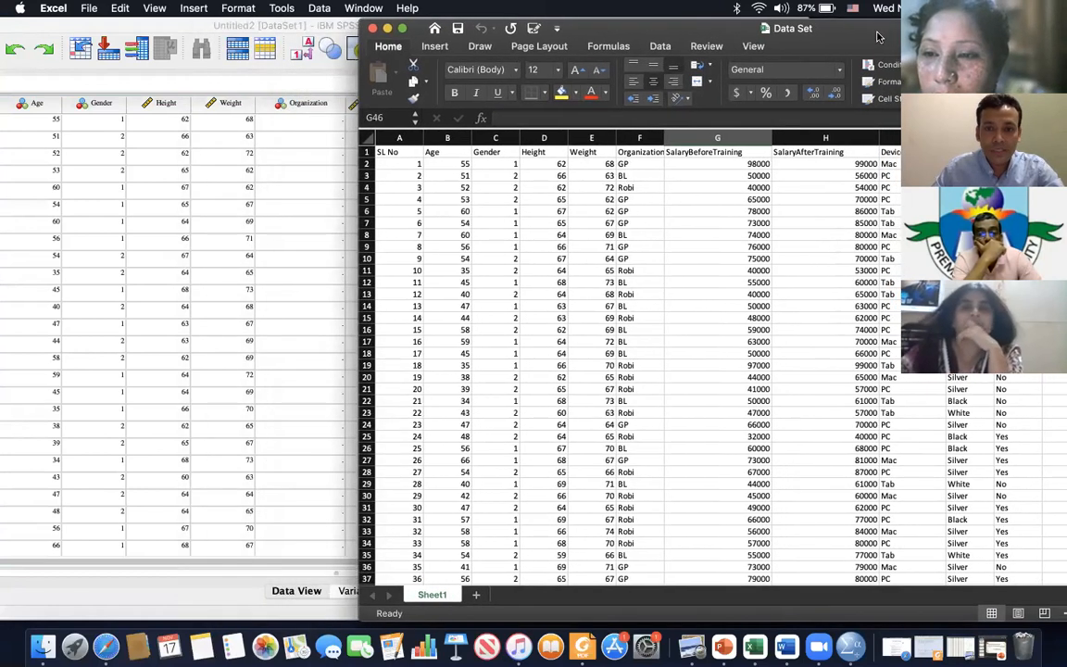
Insert an empty column between Organization and SalaryBeforeTraining in the Excel sheet
{"action": "left_click", "coordinate": [659, 162]}
{"action": "left_click", "coordinate": [686, 139]}
{"action": "right_click", "coordinate": [685, 139]}
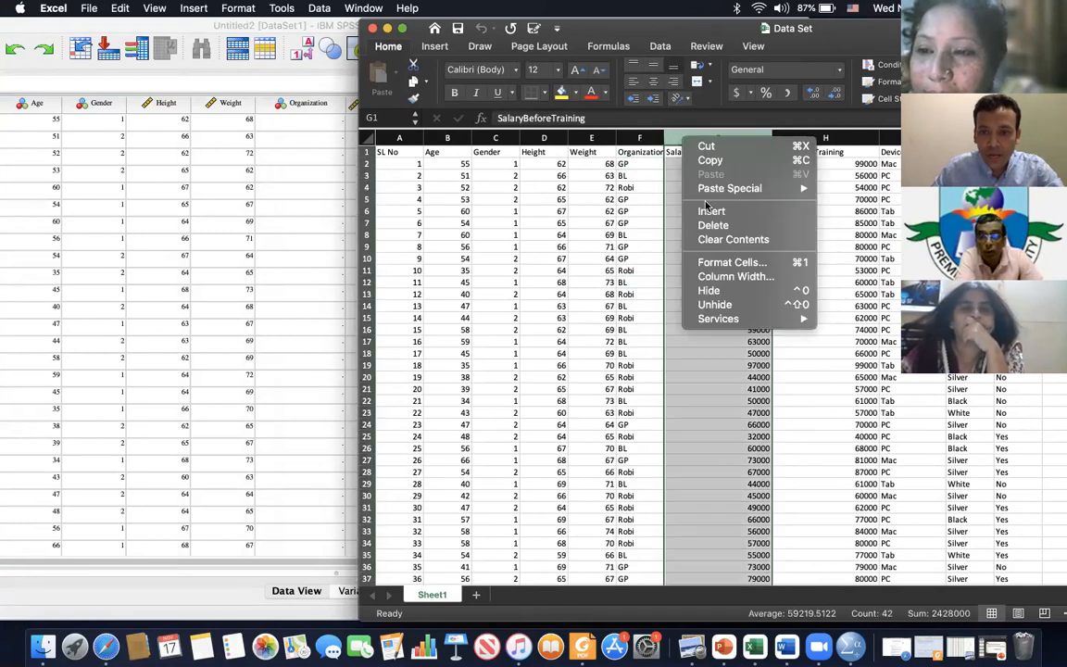
{"action": "left_click", "coordinate": [707, 213]}
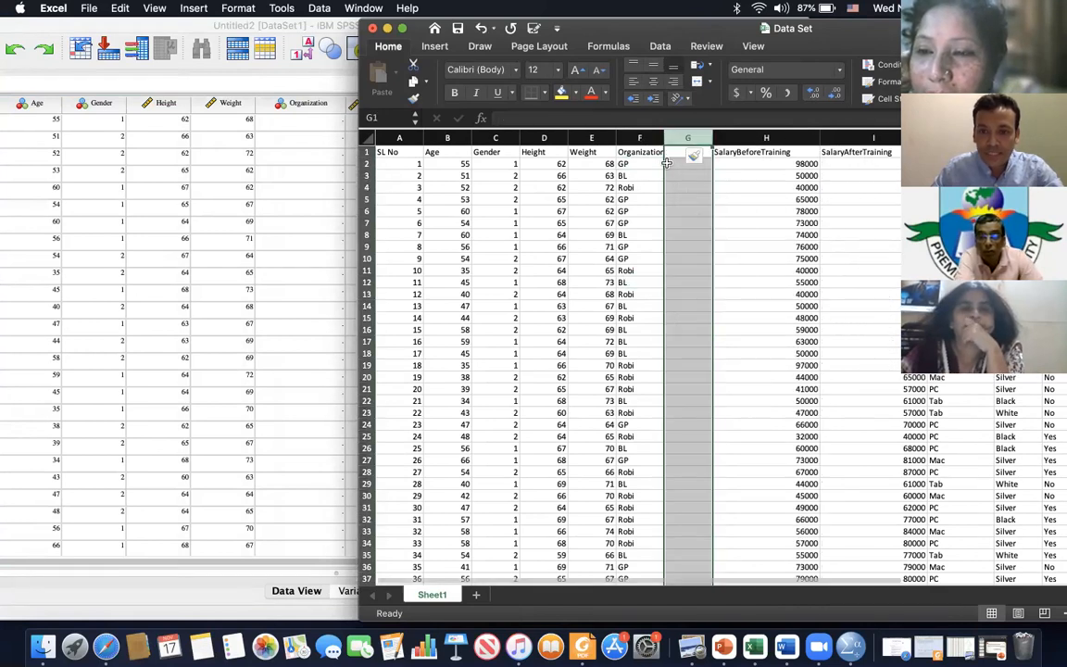
Fill G2:G42 with numeric codes matching each row's Organization: 1 for GP, 2 for BL and 3 for Robi
{"action": "left_click", "coordinate": [676, 164]}
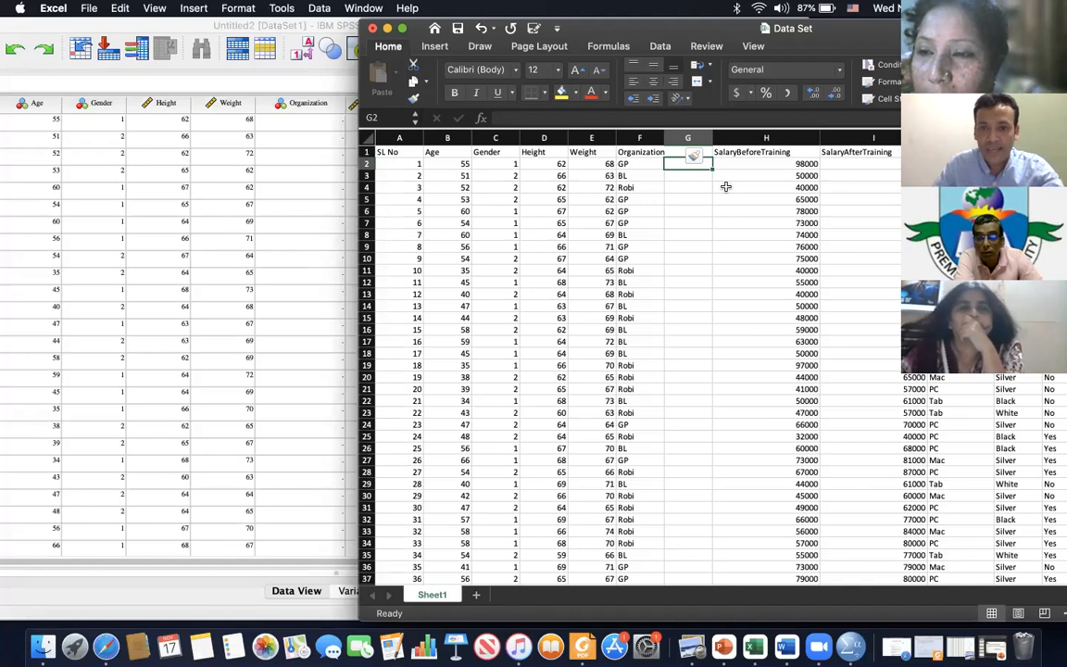
{"action": "type", "text": "1"}
{"action": "key", "text": "Return"}
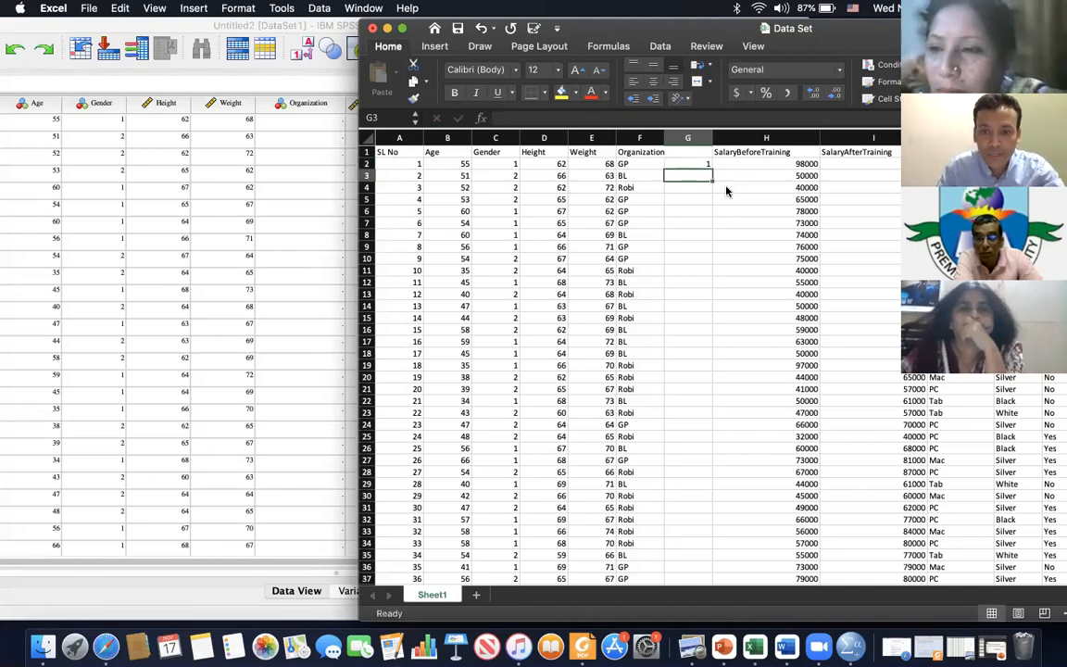
{"action": "type", "text": "2"}
{"action": "key", "text": "Return"}
{"action": "type", "text": "1"}
{"action": "key", "text": "Return"}
{"action": "type", "text": "1"}
{"action": "key", "text": "Return"}
{"action": "type", "text": "1"}
{"action": "key", "text": "Return"}
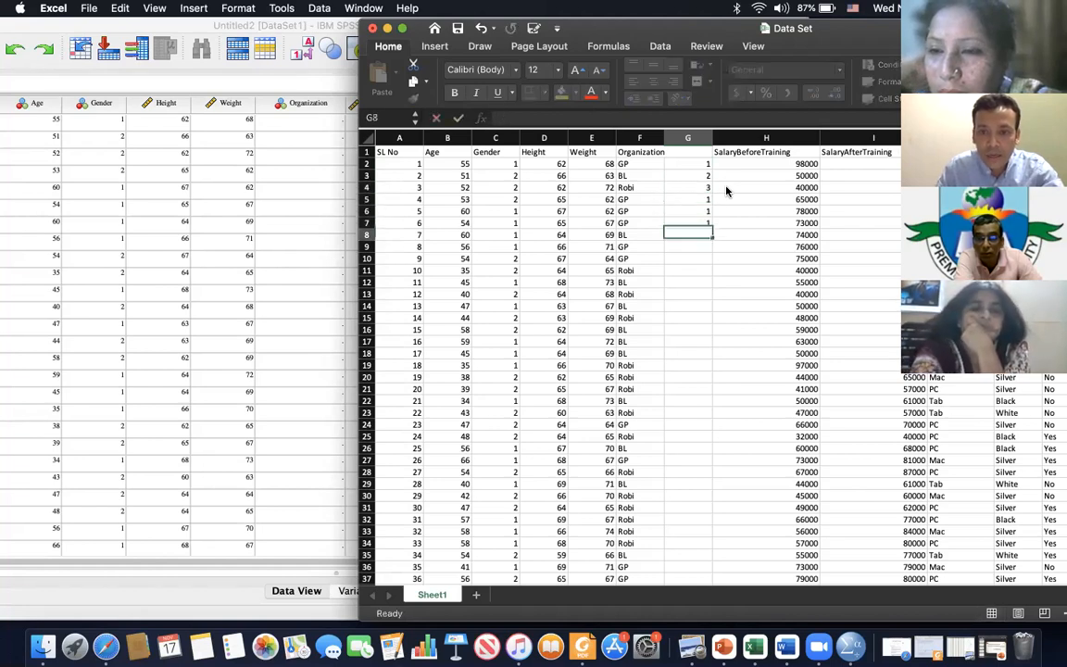
{"action": "type", "text": "2"}
{"action": "key", "text": "Return"}
{"action": "type", "text": "1"}
{"action": "key", "text": "Return"}
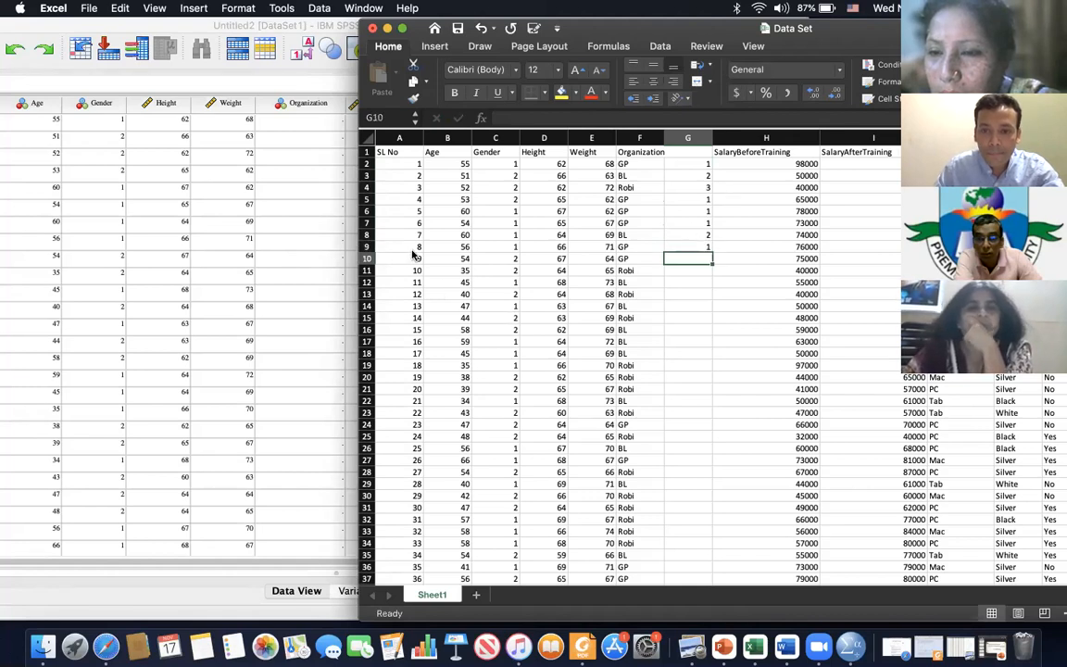
{"action": "key", "text": "Return"}
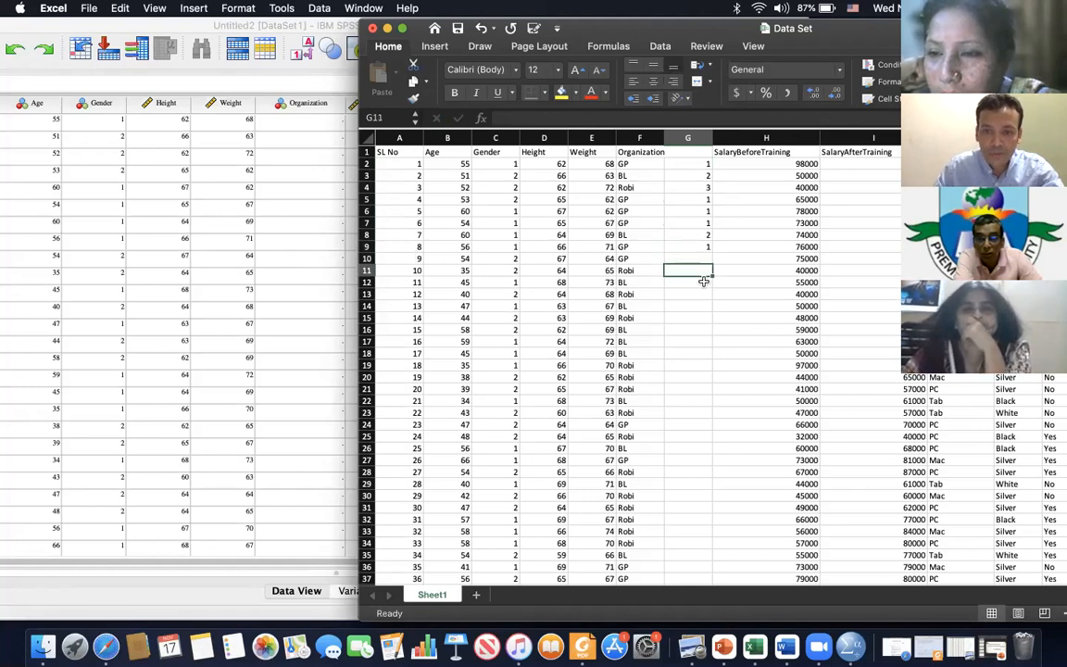
{"action": "type", "text": "3"}
{"action": "key", "text": "Return"}
{"action": "type", "text": "2"}
{"action": "key", "text": "Return"}
{"action": "type", "text": "3"}
{"action": "key", "text": "Return"}
{"action": "type", "text": "2"}
{"action": "key", "text": "Return"}
{"action": "type", "text": "3"}
{"action": "key", "text": "Return"}
{"action": "type", "text": "2"}
{"action": "key", "text": "Return"}
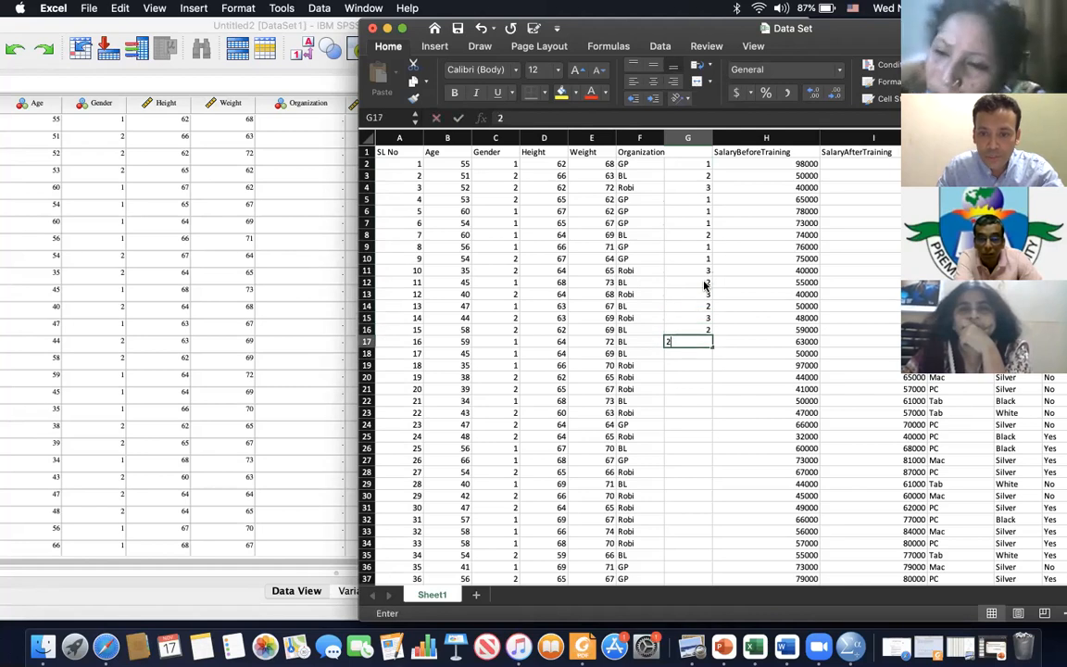
{"action": "type", "text": "2"}
{"action": "key", "text": "Return"}
{"action": "type", "text": "2"}
{"action": "key", "text": "Return"}
{"action": "type", "text": "3"}
{"action": "key", "text": "Return"}
{"action": "type", "text": "3"}
{"action": "key", "text": "Return"}
{"action": "type", "text": "3"}
{"action": "key", "text": "Return"}
{"action": "type", "text": "2"}
{"action": "key", "text": "Return"}
{"action": "type", "text": "3"}
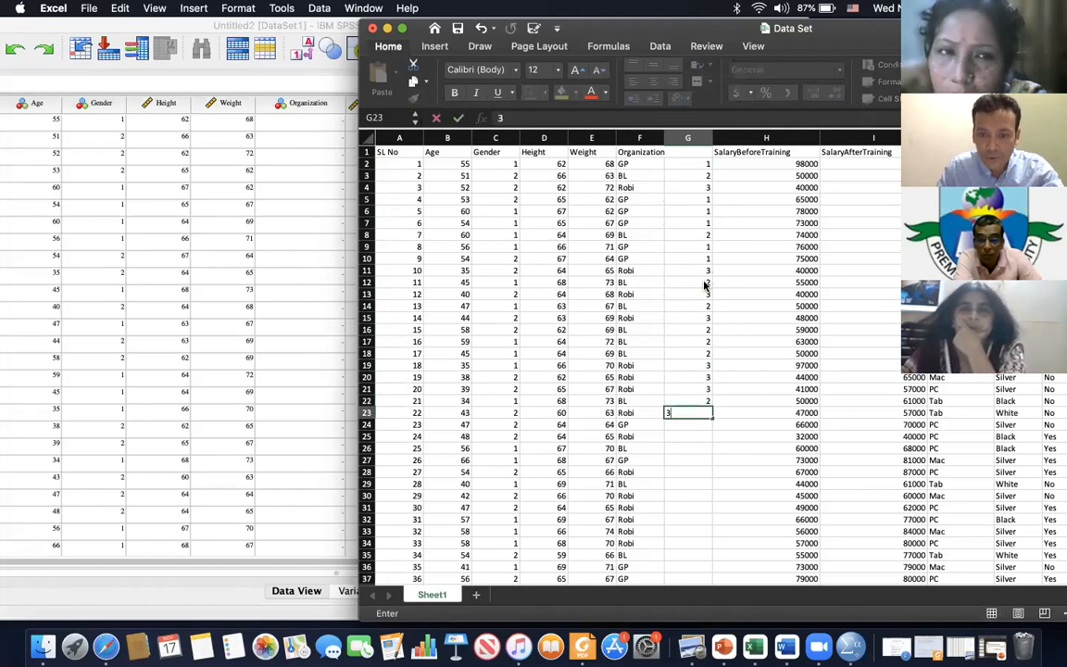
{"action": "key", "text": "Return"}
{"action": "type", "text": "1"}
{"action": "key", "text": "Return"}
{"action": "type", "text": "3"}
{"action": "key", "text": "Return"}
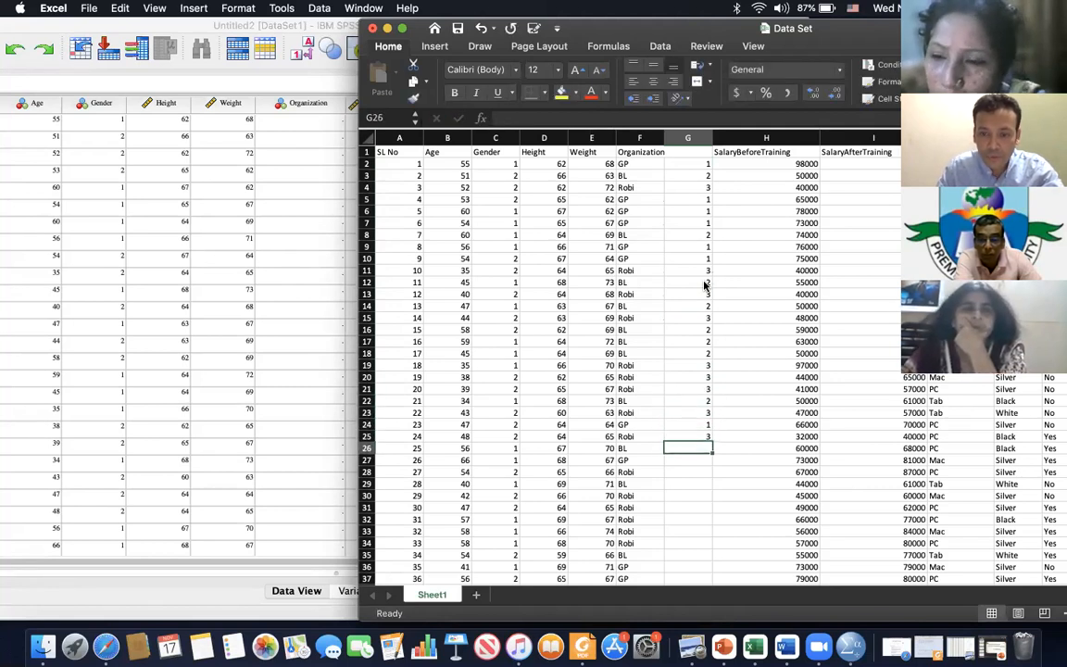
{"action": "type", "text": "2"}
{"action": "key", "text": "Return"}
{"action": "type", "text": "1"}
{"action": "key", "text": "Return"}
{"action": "type", "text": "3"}
{"action": "key", "text": "Return"}
{"action": "type", "text": "2"}
{"action": "key", "text": "Return"}
{"action": "type", "text": "2"}
{"action": "key", "text": "Return"}
{"action": "key", "text": "Up"}
{"action": "type", "text": "3"}
{"action": "key", "text": "Return"}
{"action": "type", "text": "3"}
{"action": "key", "text": "Return"}
{"action": "type", "text": "3"}
{"action": "key", "text": "Return"}
{"action": "type", "text": "3"}
{"action": "key", "text": "Return"}
{"action": "type", "text": "3"}
{"action": "key", "text": "Return"}
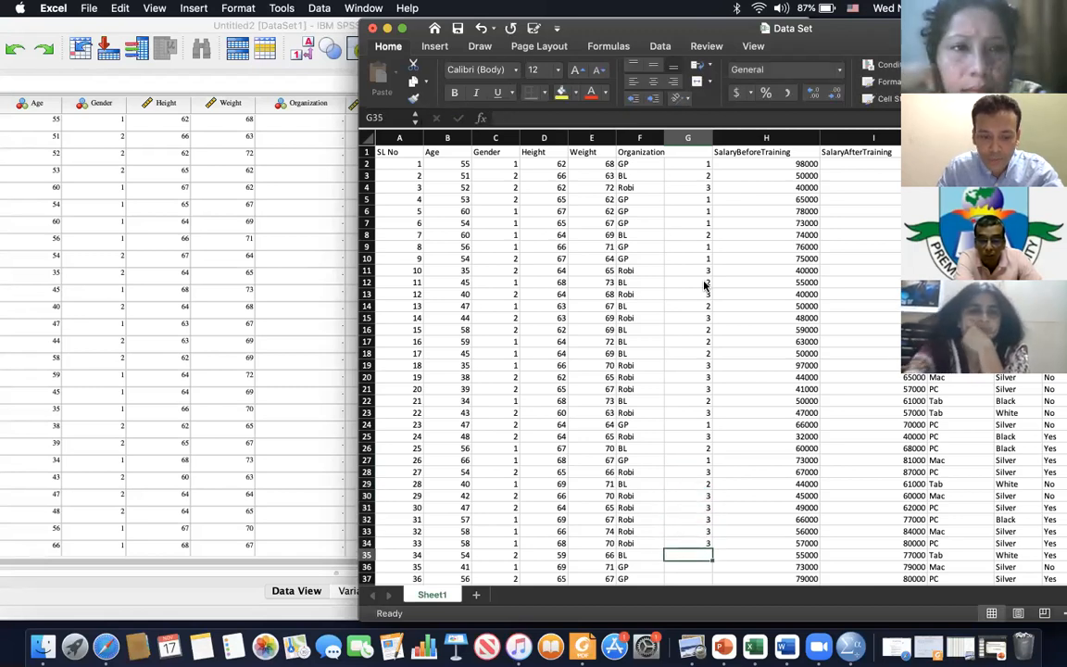
{"action": "type", "text": "2"}
{"action": "key", "text": "Return"}
{"action": "type", "text": "1"}
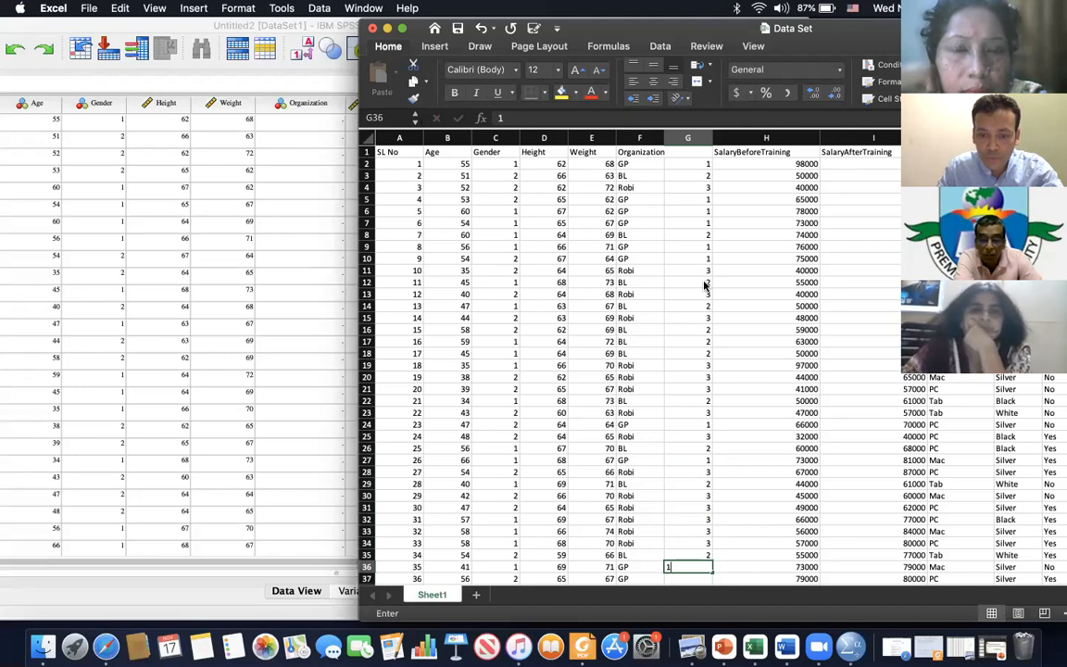
{"action": "key", "text": "Return"}
{"action": "type", "text": "1"}
{"action": "key", "text": "Return"}
{"action": "scroll", "coordinate": [700, 354], "scroll_direction": "down", "scroll_amount": 10}
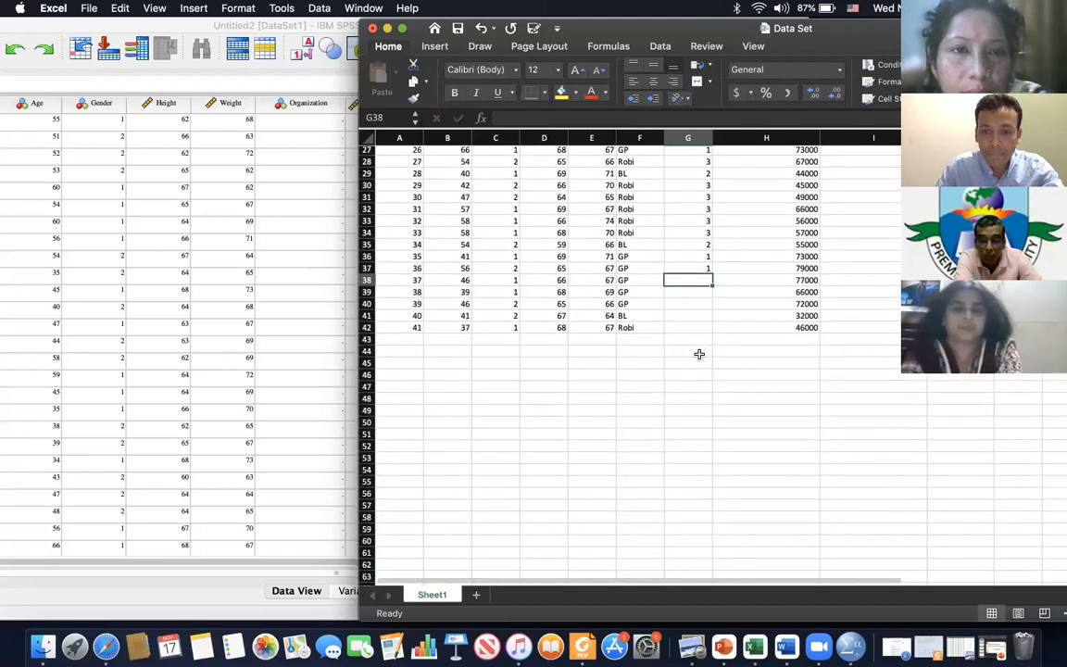
{"action": "type", "text": "1"}
{"action": "key", "text": "Return"}
{"action": "type", "text": "1"}
{"action": "key", "text": "Return"}
{"action": "type", "text": "1"}
{"action": "key", "text": "Return"}
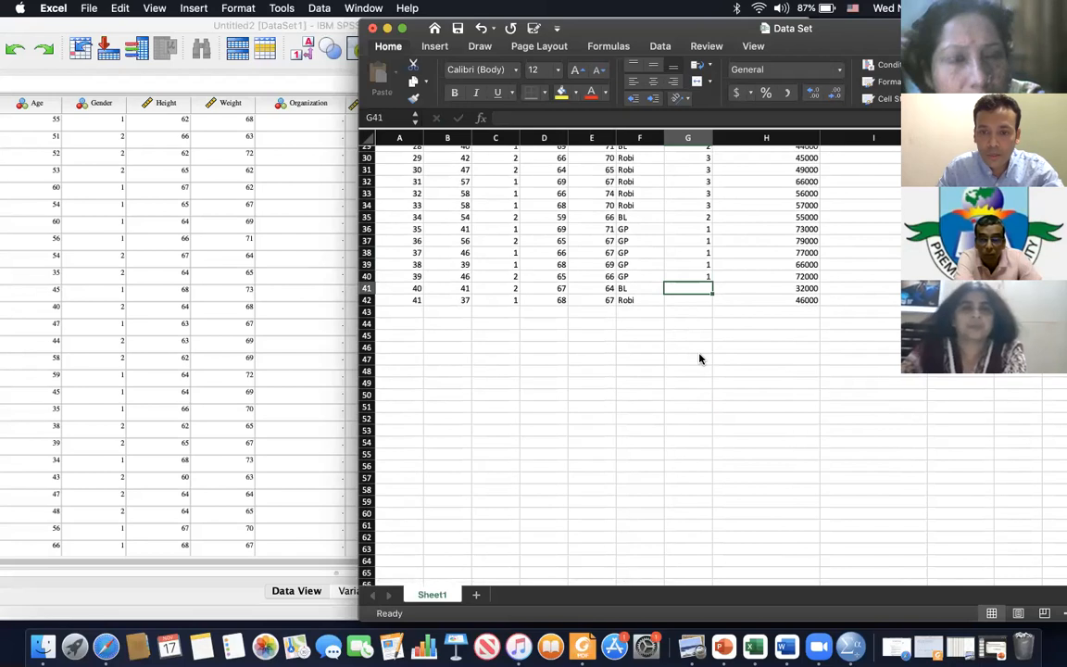
{"action": "type", "text": "2"}
{"action": "key", "text": "Return"}
{"action": "type", "text": "3"}
{"action": "key", "text": "Return"}
Copy the codes in G2:G42 into the SPSS Organization column starting at the first case, and display them as value labels
{"action": "scroll", "coordinate": [666, 303], "scroll_direction": "up", "scroll_amount": 15}
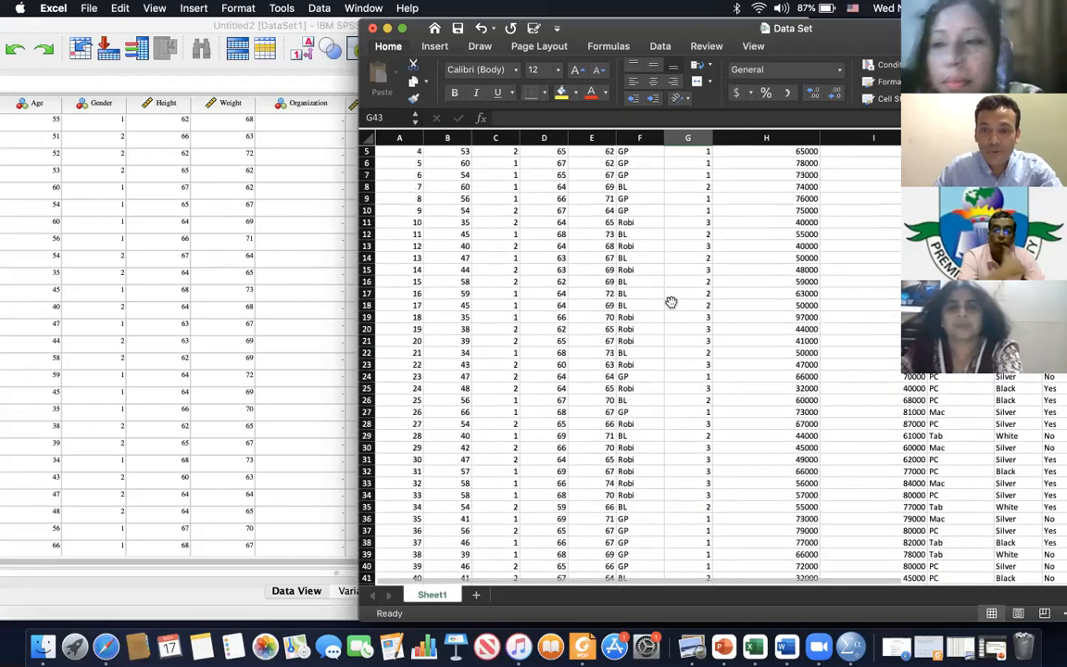
{"action": "left_click_drag", "start_coordinate": [686, 163], "coordinate": [704, 334]}
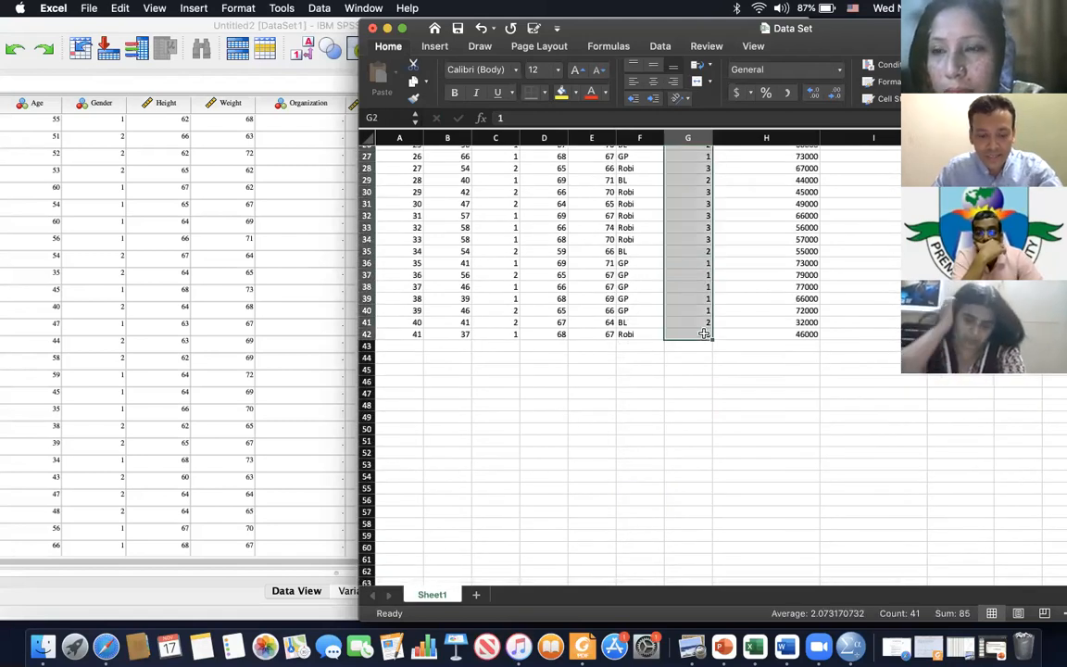
{"action": "key", "text": "super+c"}
{"action": "scroll", "coordinate": [603, 278], "scroll_direction": "up", "scroll_amount": 10}
{"action": "left_click", "coordinate": [289, 121]}
{"action": "left_click", "coordinate": [301, 123]}
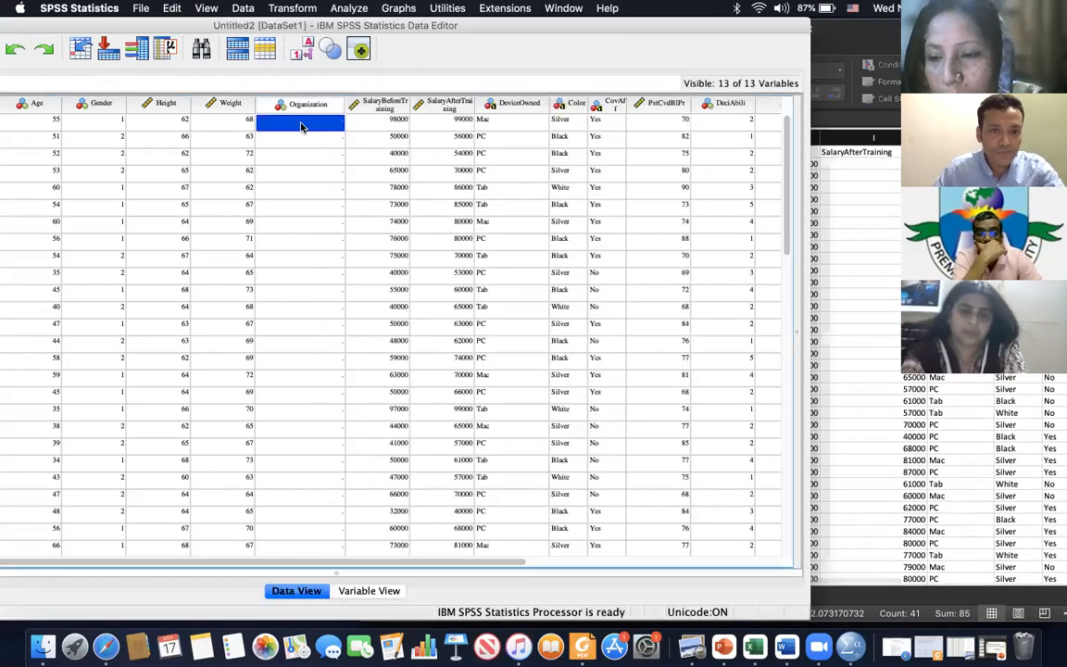
{"action": "right_click", "coordinate": [303, 125]}
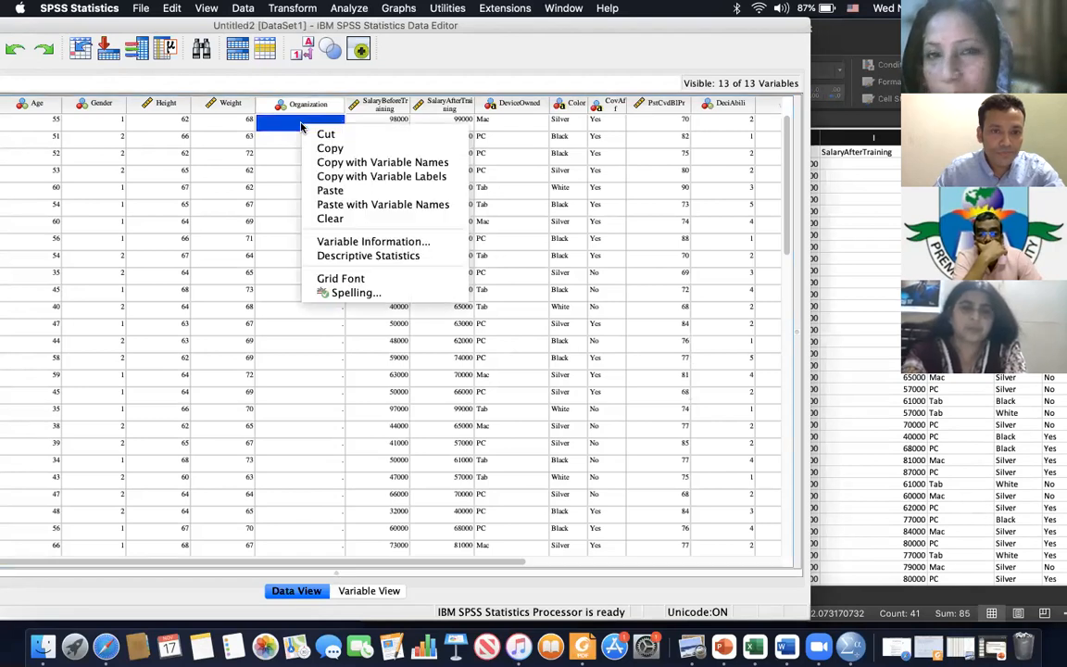
{"action": "left_click", "coordinate": [329, 190]}
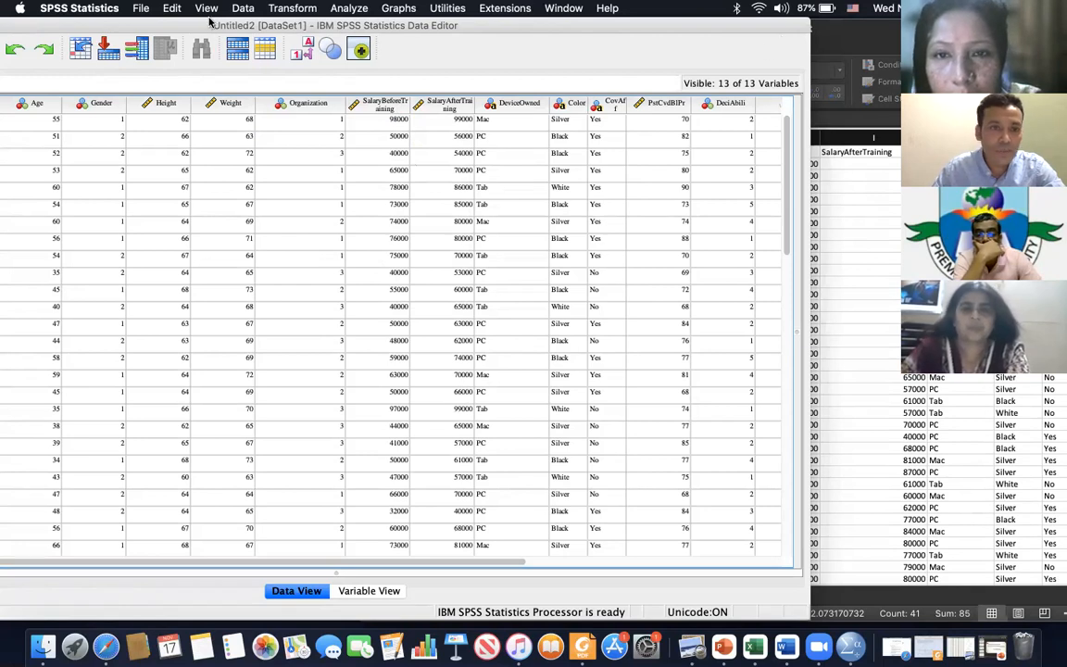
{"action": "left_click", "coordinate": [302, 51]}
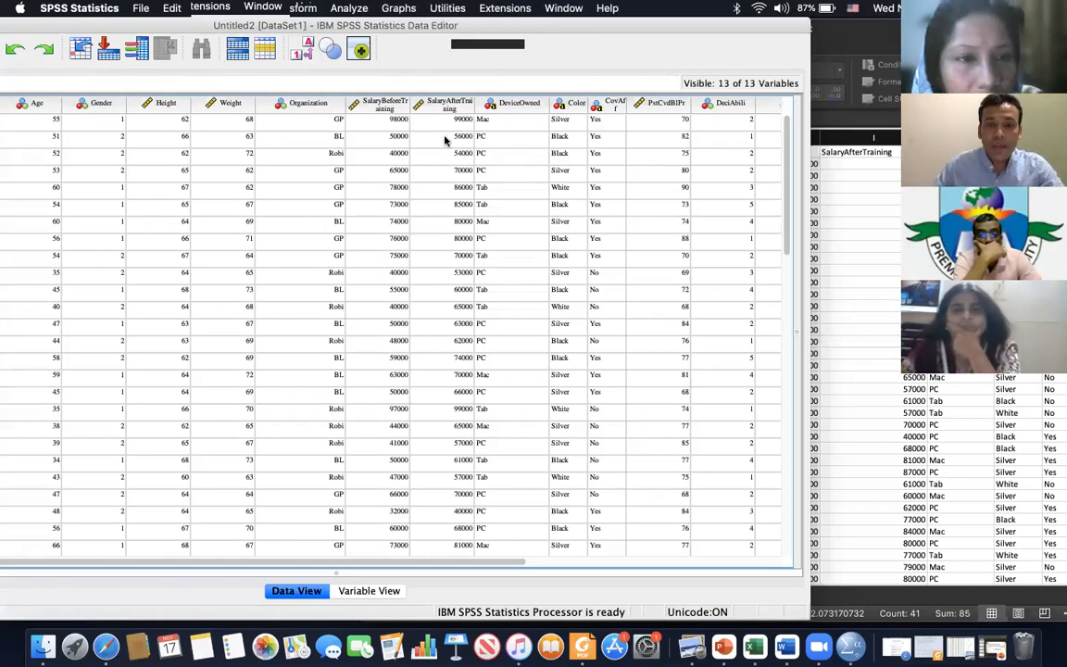
Reposition the Data Editor window so the case numbers and first columns are visible, keeping it in front of the Excel sheet
{"action": "left_click_drag", "start_coordinate": [514, 23], "coordinate": [676, 23]}
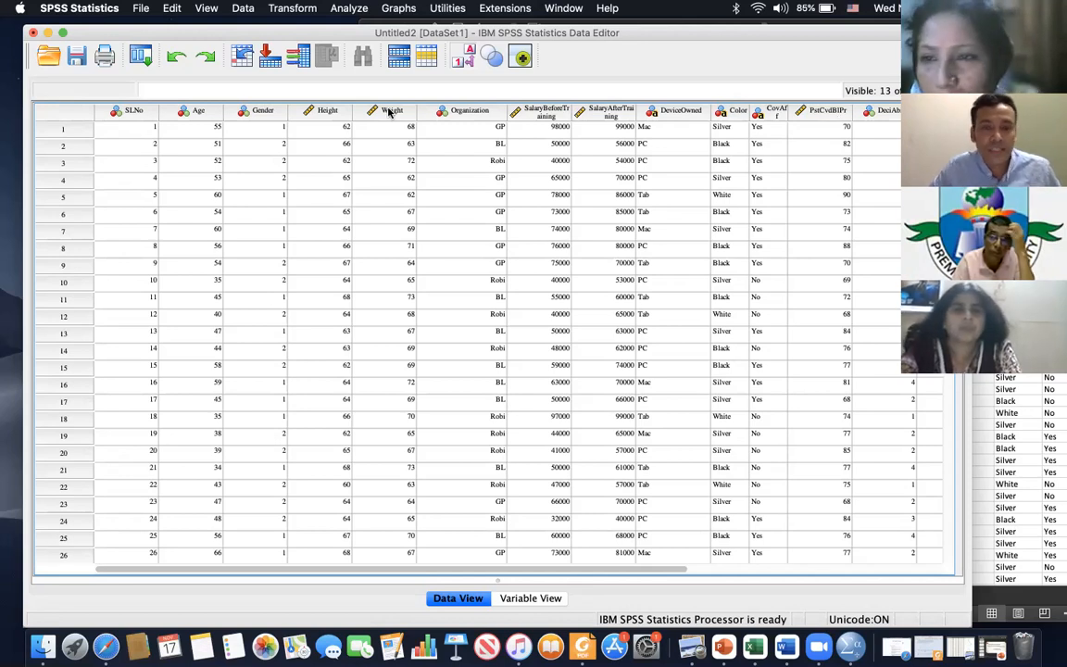
{"action": "left_click", "coordinate": [519, 598]}
{"action": "left_click", "coordinate": [459, 599]}
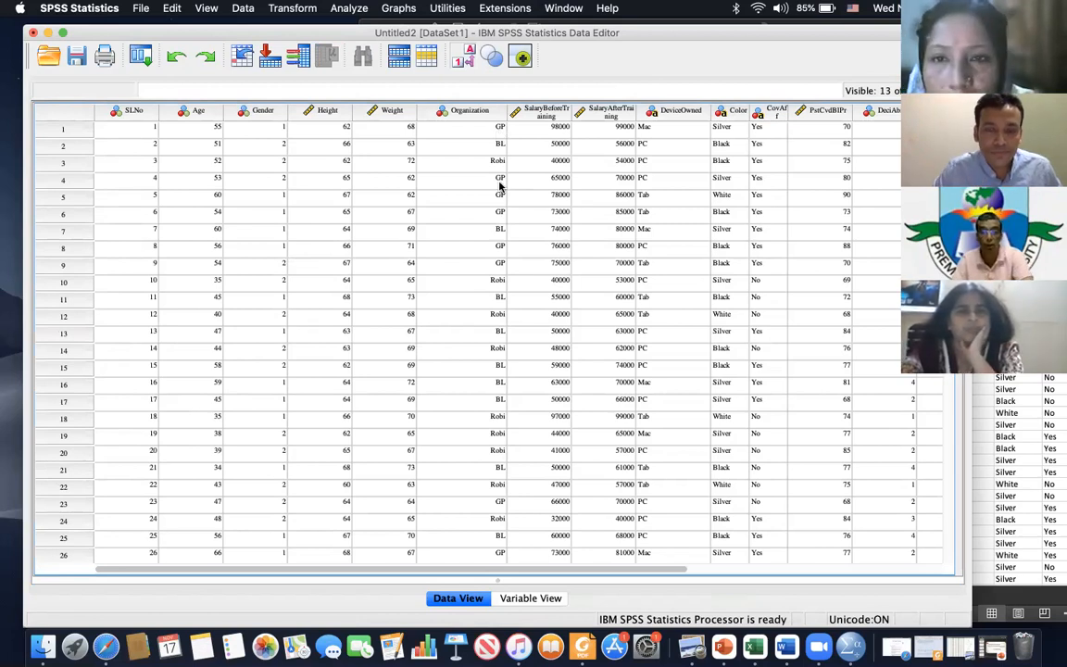
{"action": "left_click", "coordinate": [437, 22]}
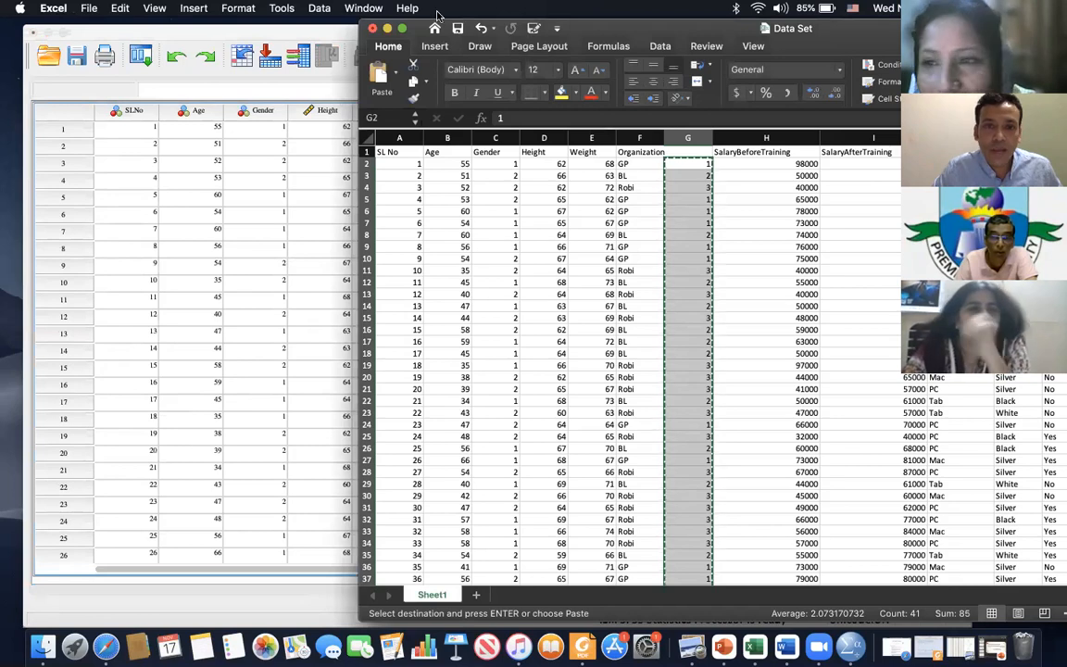
{"action": "left_click", "coordinate": [307, 31]}
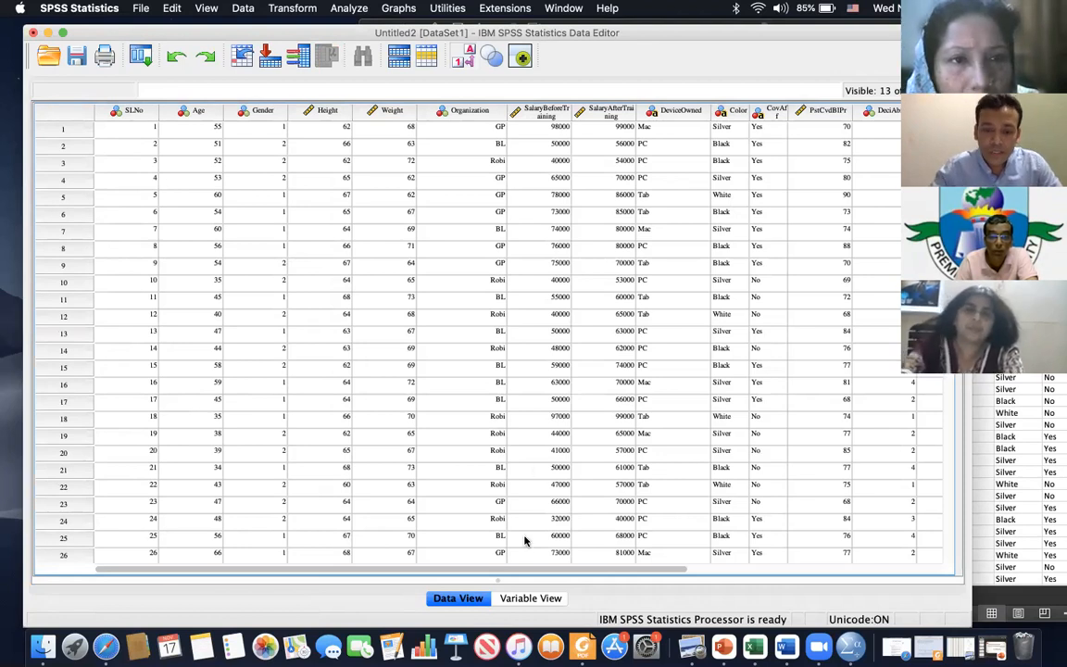
Set the measurement level of the DeciAbili variable to Ordinal and return to the data cases
{"action": "left_click", "coordinate": [531, 598]}
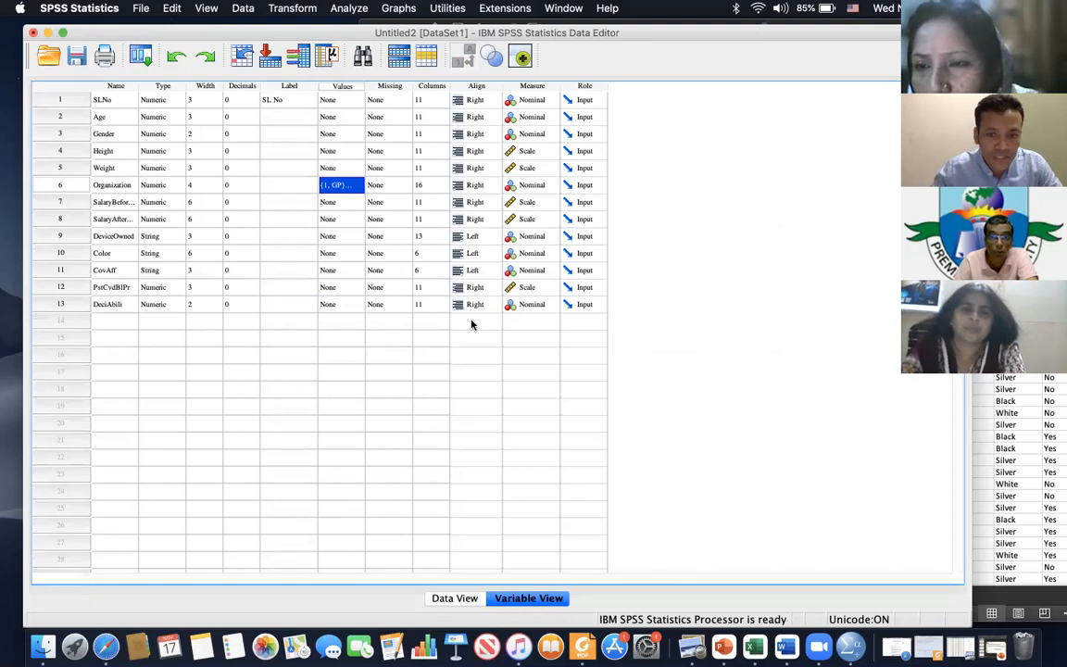
{"action": "left_click", "coordinate": [545, 304]}
{"action": "left_click", "coordinate": [531, 293]}
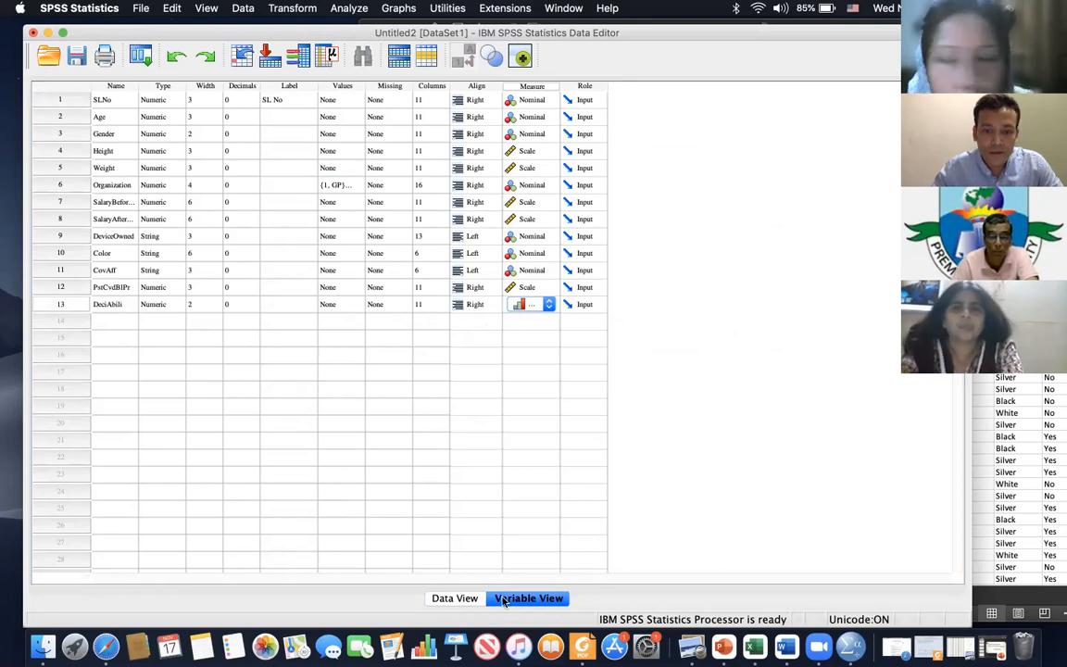
{"action": "left_click", "coordinate": [460, 601]}
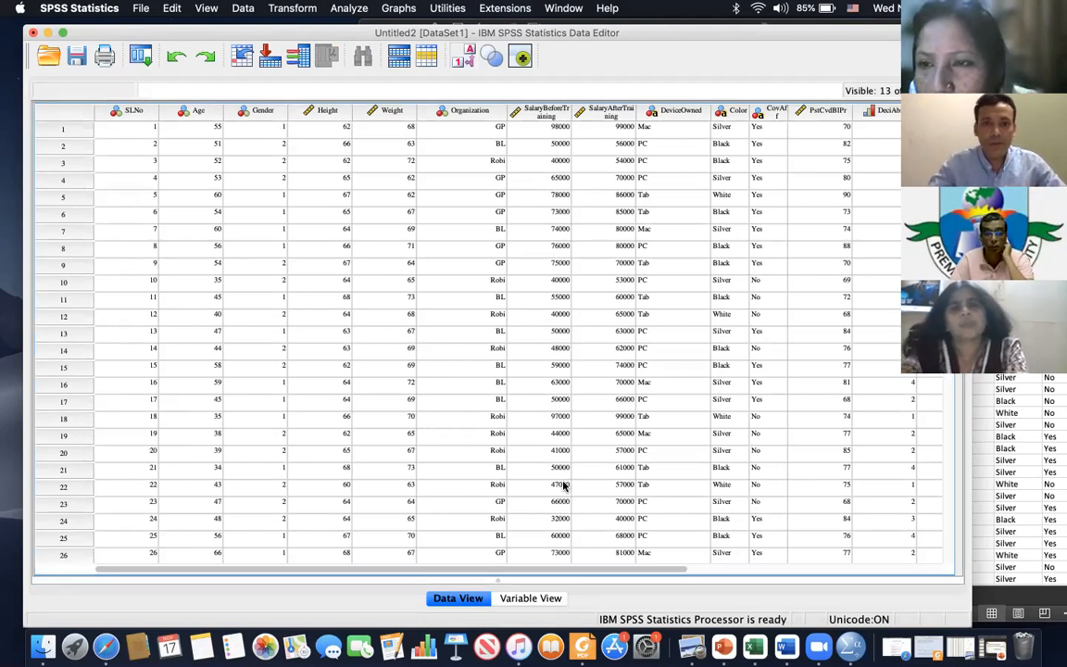
Switch to the SPSS presentation in PowerPoint, review the normality and Skewness and Kurtosis slides, then minimize it and return to the Data Editor
{"action": "left_click", "coordinate": [897, 645]}
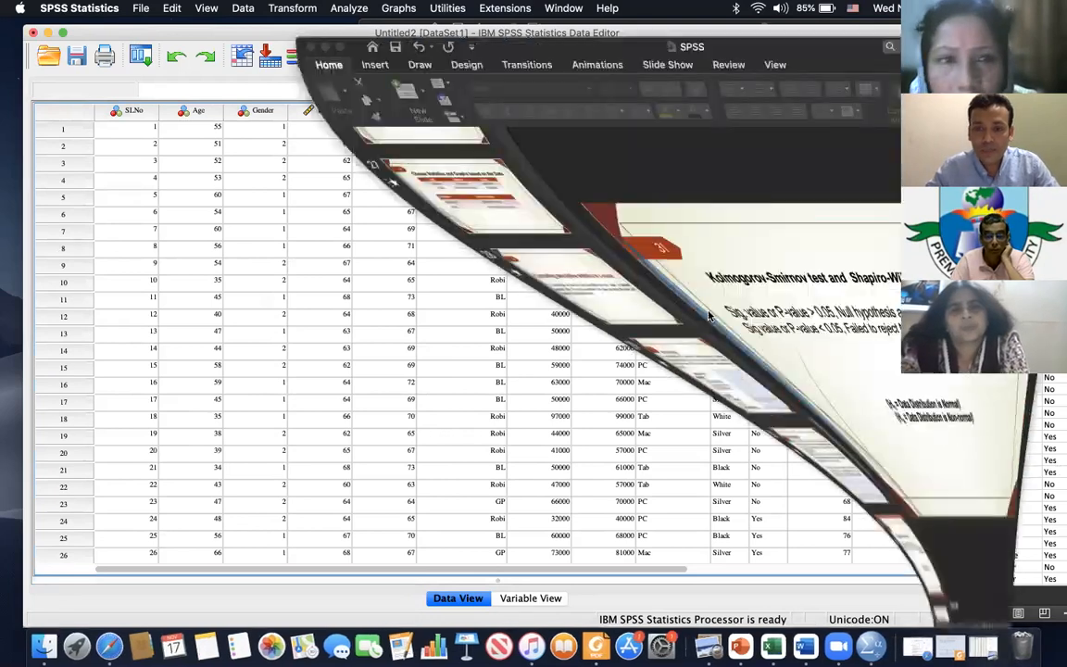
{"action": "left_click", "coordinate": [379, 428]}
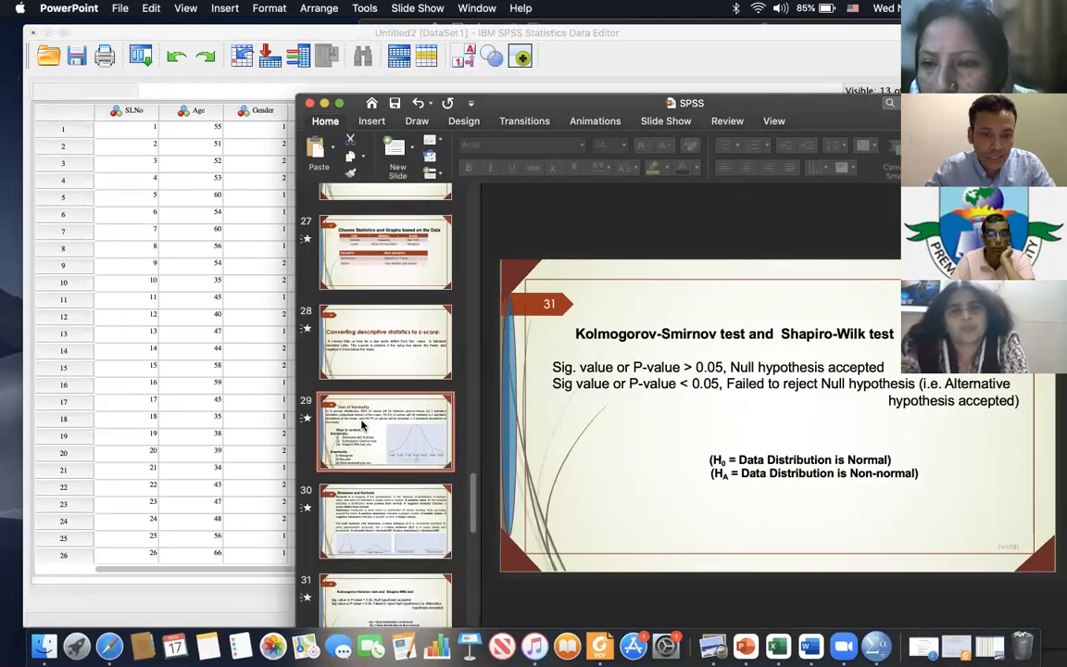
{"action": "left_click", "coordinate": [337, 477]}
{"action": "scroll", "coordinate": [408, 505], "scroll_direction": "down", "scroll_amount": 1}
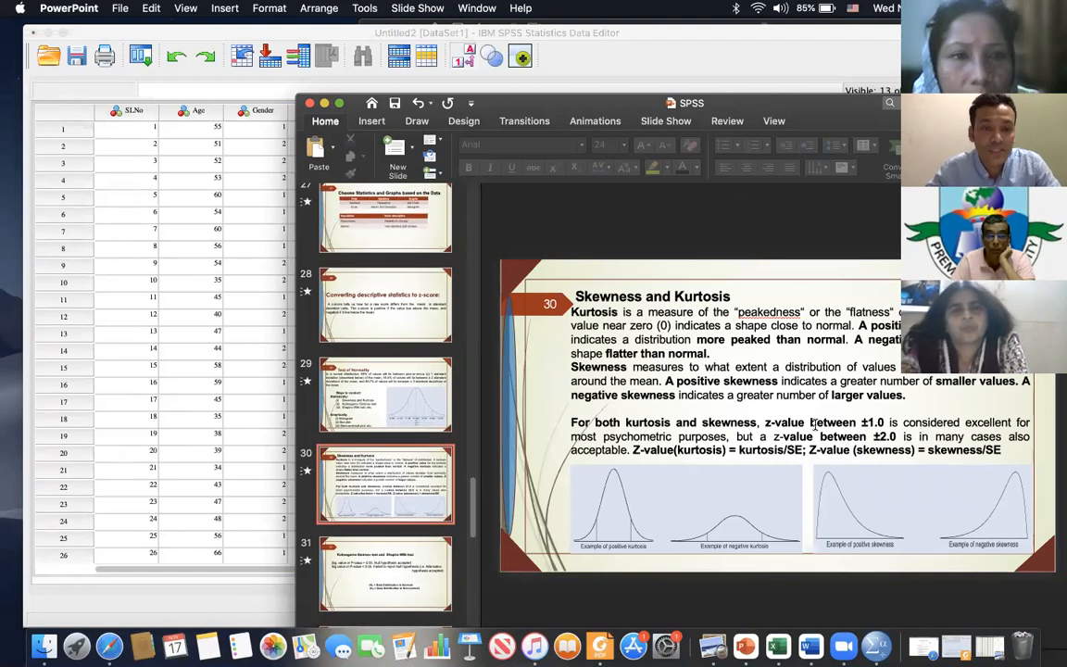
{"action": "left_click", "coordinate": [325, 103]}
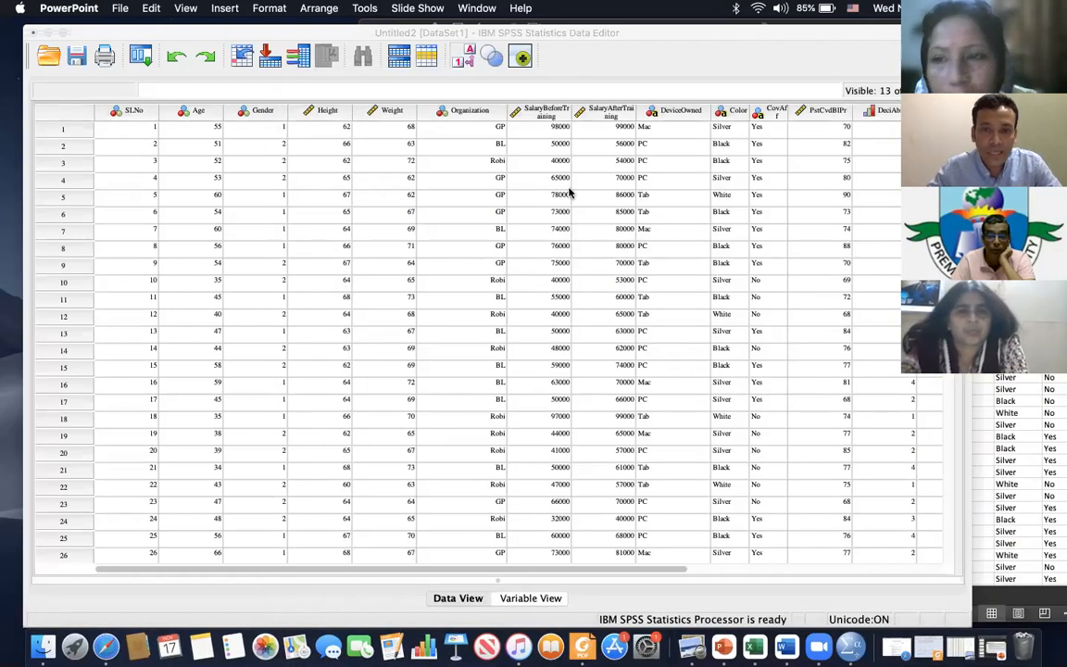
{"action": "left_click", "coordinate": [637, 35]}
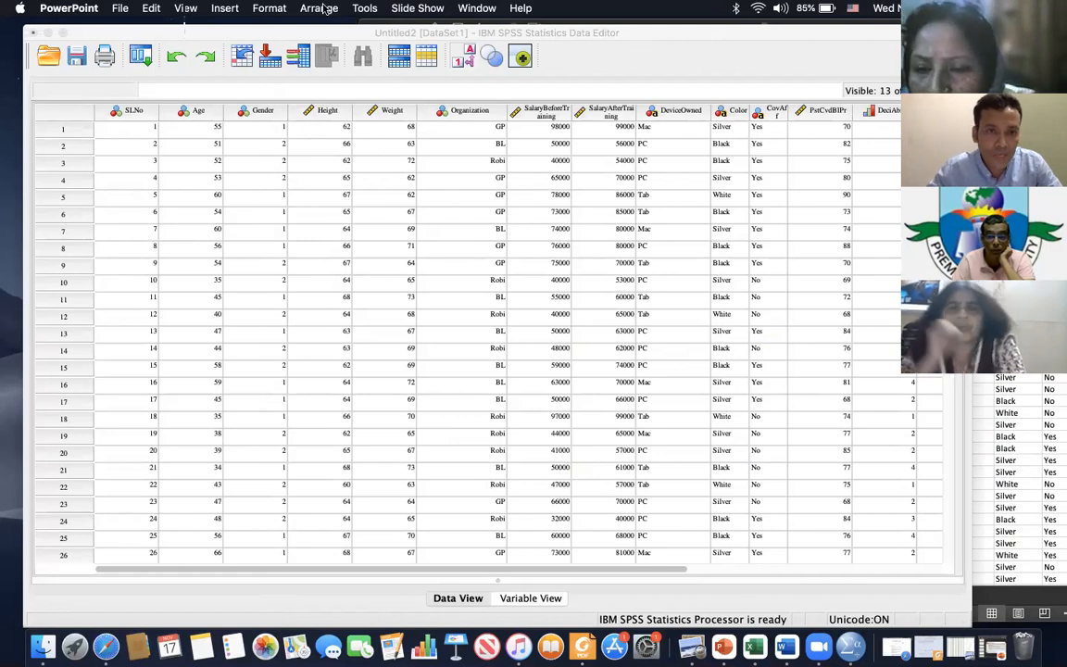
{"action": "left_click", "coordinate": [259, 31]}
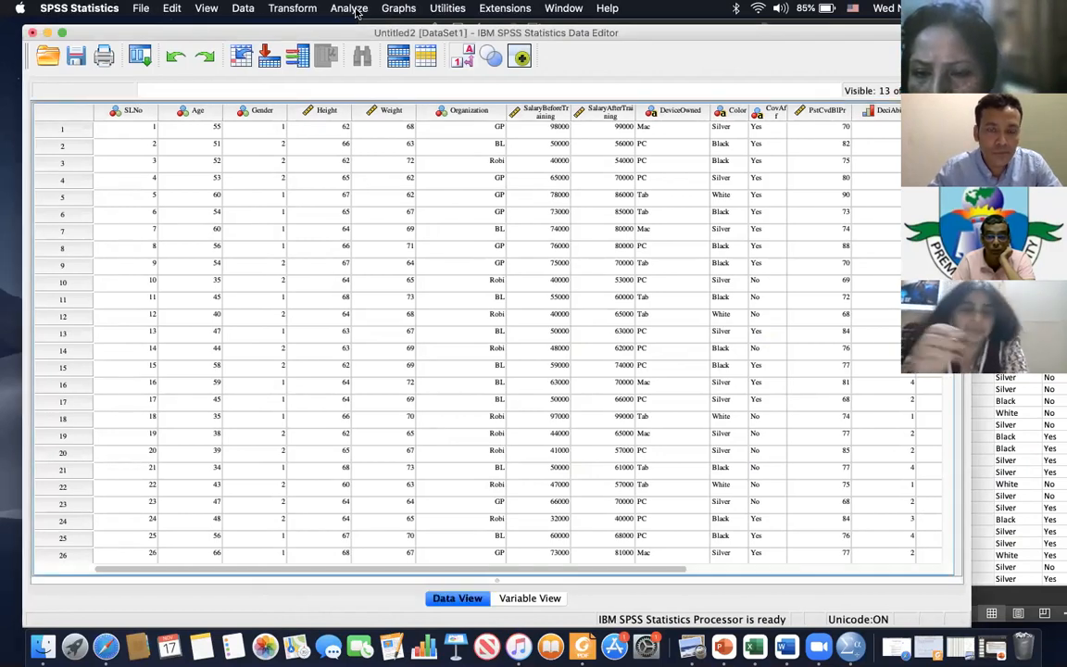
Start an Explore analysis under descriptive statistics with Height and Weight as the dependent variables
{"action": "left_click", "coordinate": [355, 9]}
{"action": "left_click", "coordinate": [355, 9]}
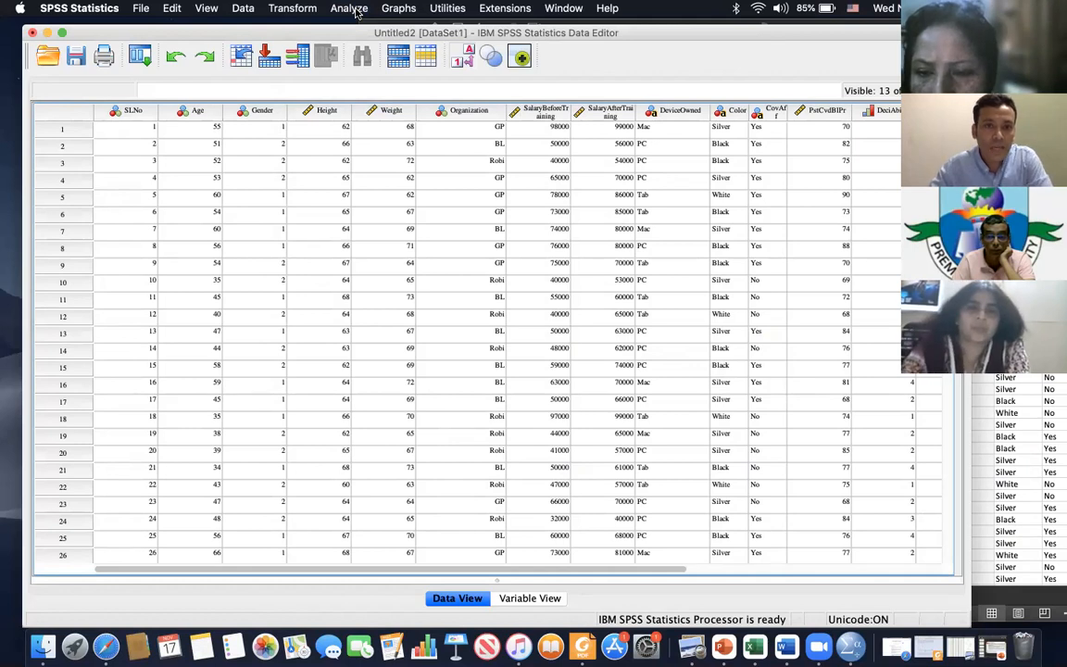
{"action": "left_click", "coordinate": [356, 10]}
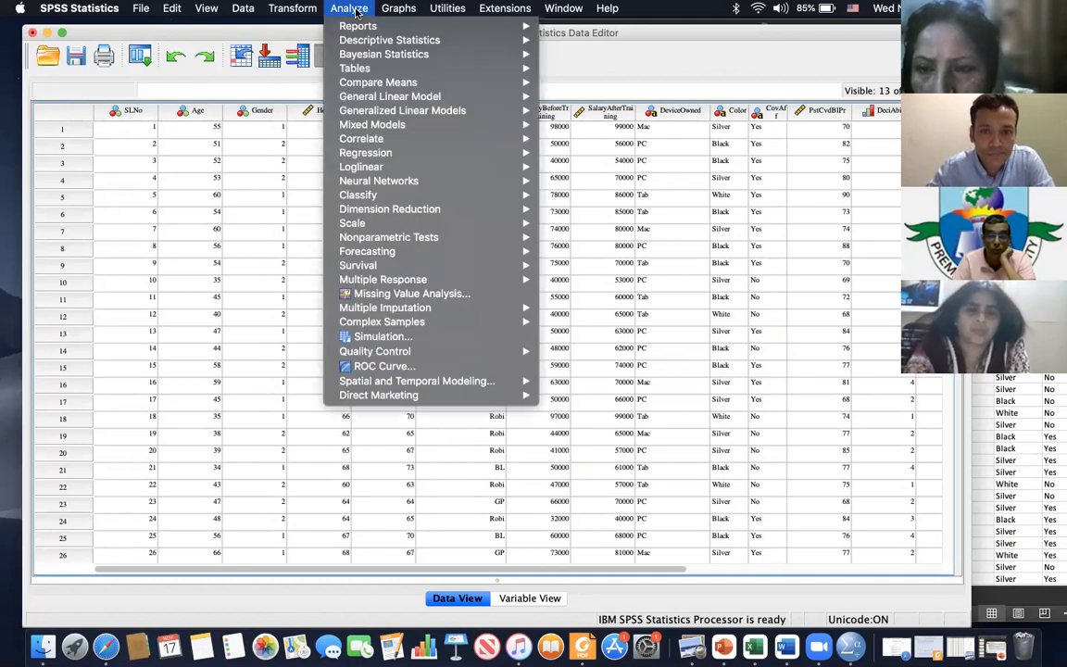
{"action": "mouse_move", "coordinate": [379, 43]}
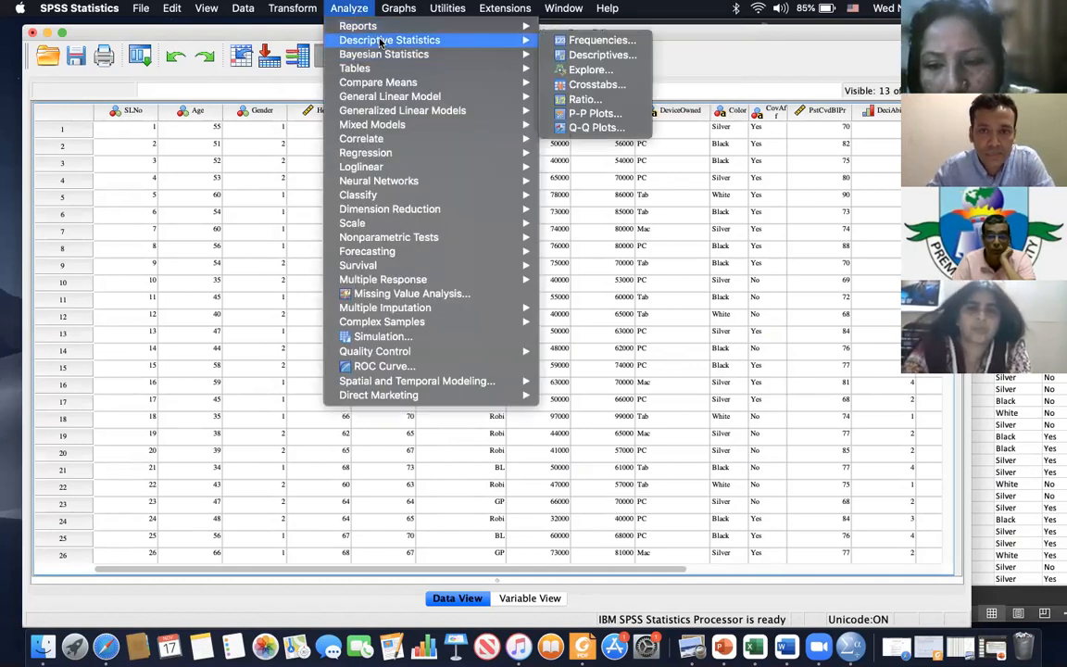
{"action": "left_click", "coordinate": [577, 71]}
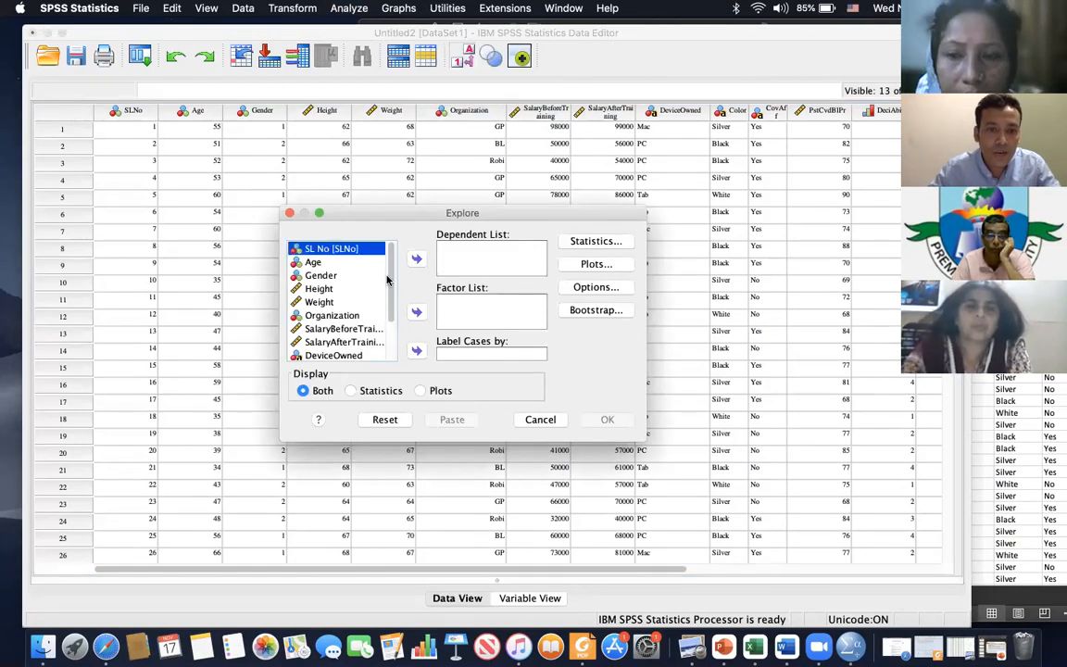
{"action": "left_click", "coordinate": [313, 289]}
{"action": "left_click", "coordinate": [321, 304]}
{"action": "left_click", "coordinate": [325, 290]}
{"action": "left_click", "coordinate": [322, 304], "text": "shift"}
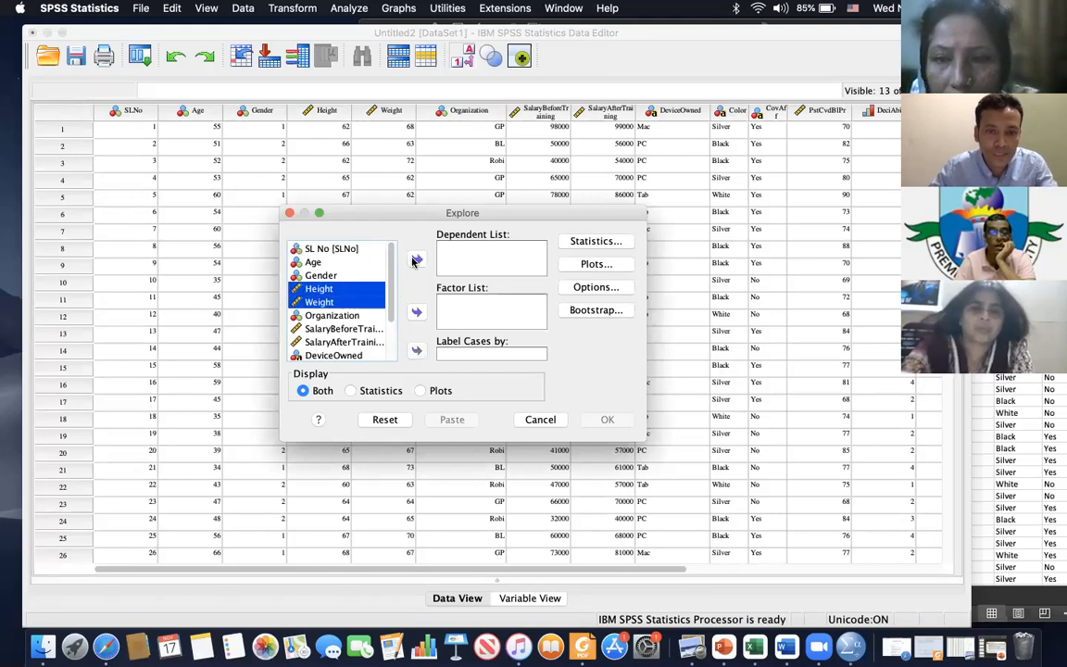
{"action": "left_click", "coordinate": [417, 258]}
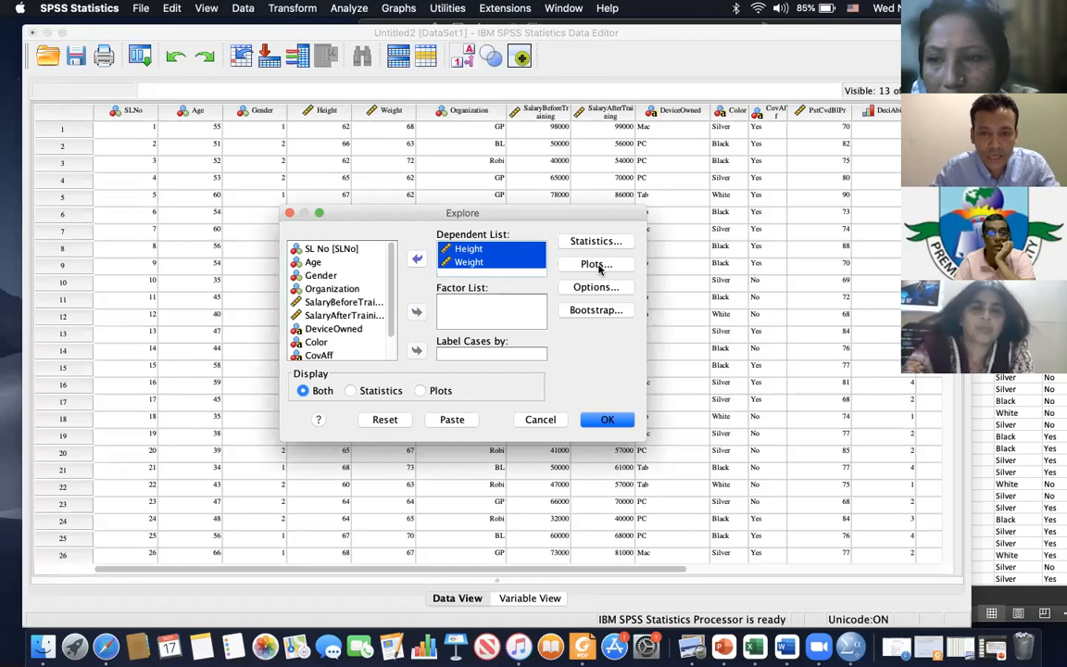
Keep Descriptives with a 95% confidence interval, add histograms and normality plots with tests, and run the Explore analysis
{"action": "left_click", "coordinate": [595, 241]}
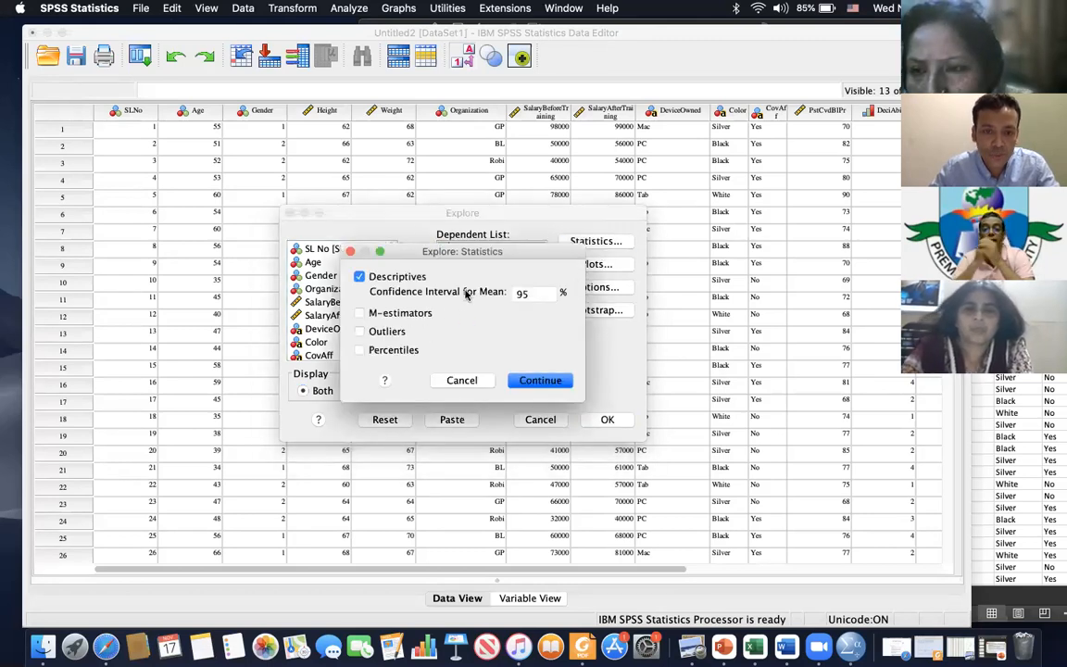
{"action": "left_click", "coordinate": [538, 380]}
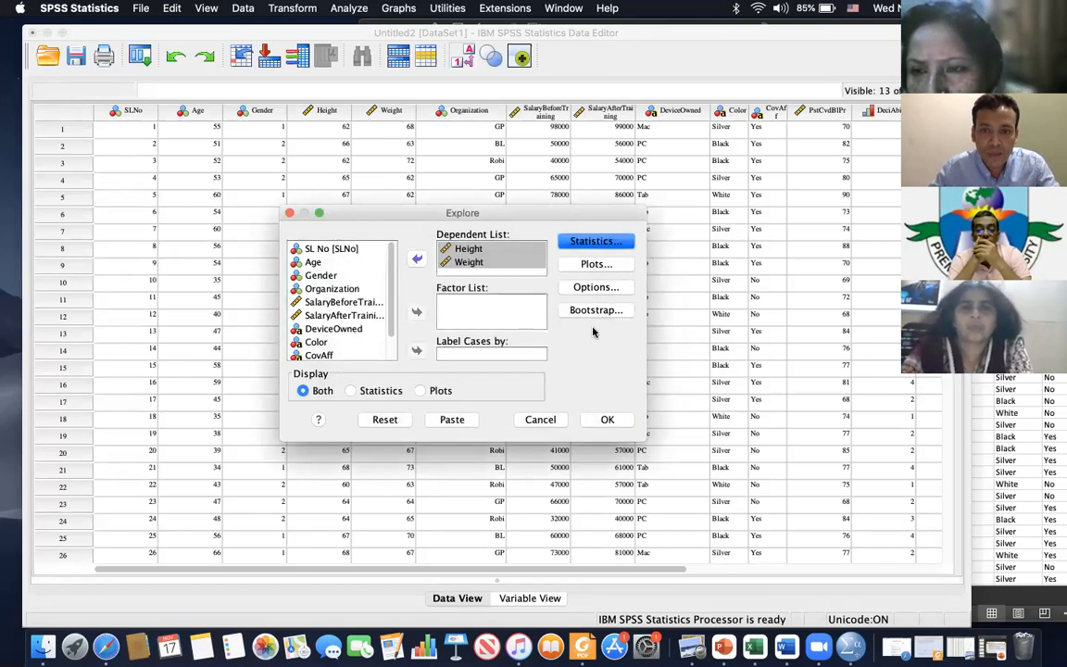
{"action": "left_click", "coordinate": [594, 265]}
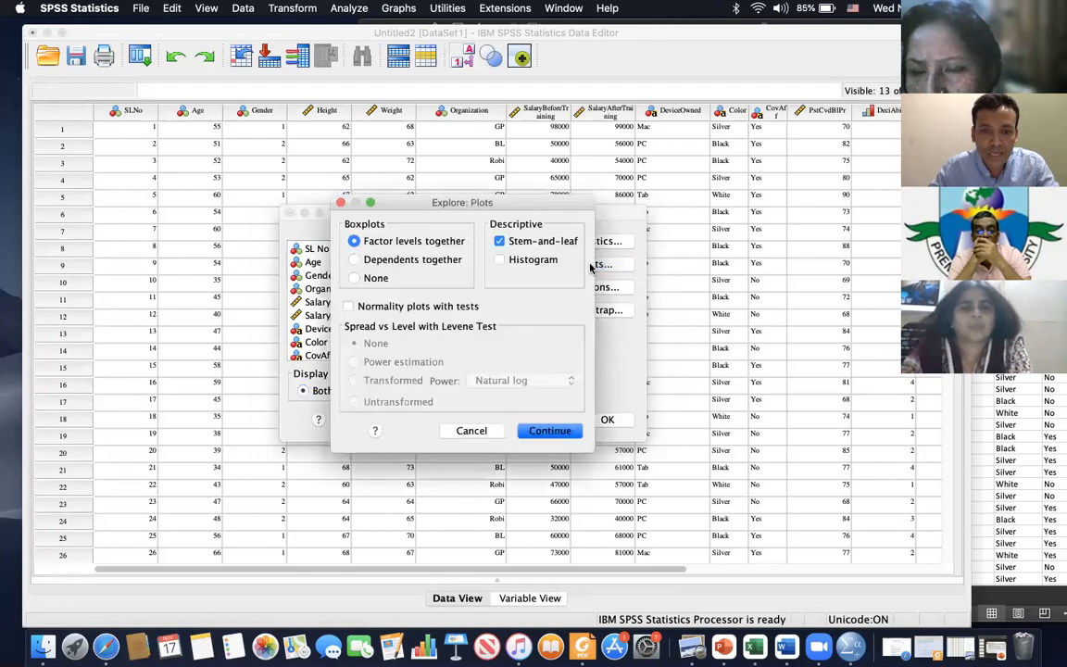
{"action": "left_click", "coordinate": [531, 262]}
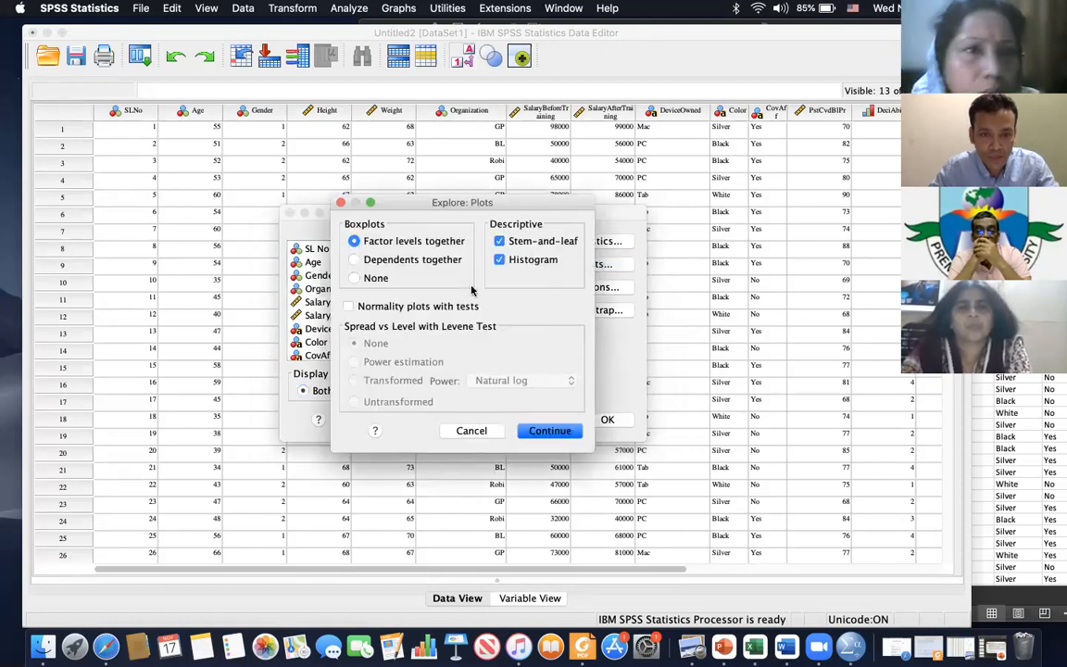
{"action": "left_click", "coordinate": [349, 306]}
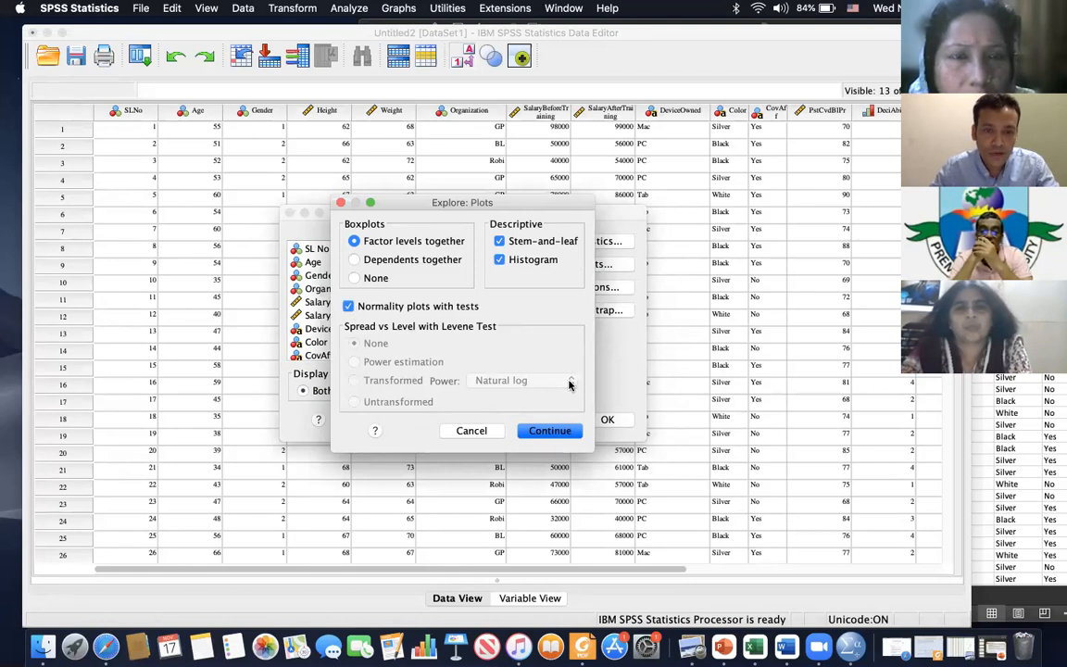
{"action": "left_click", "coordinate": [549, 431]}
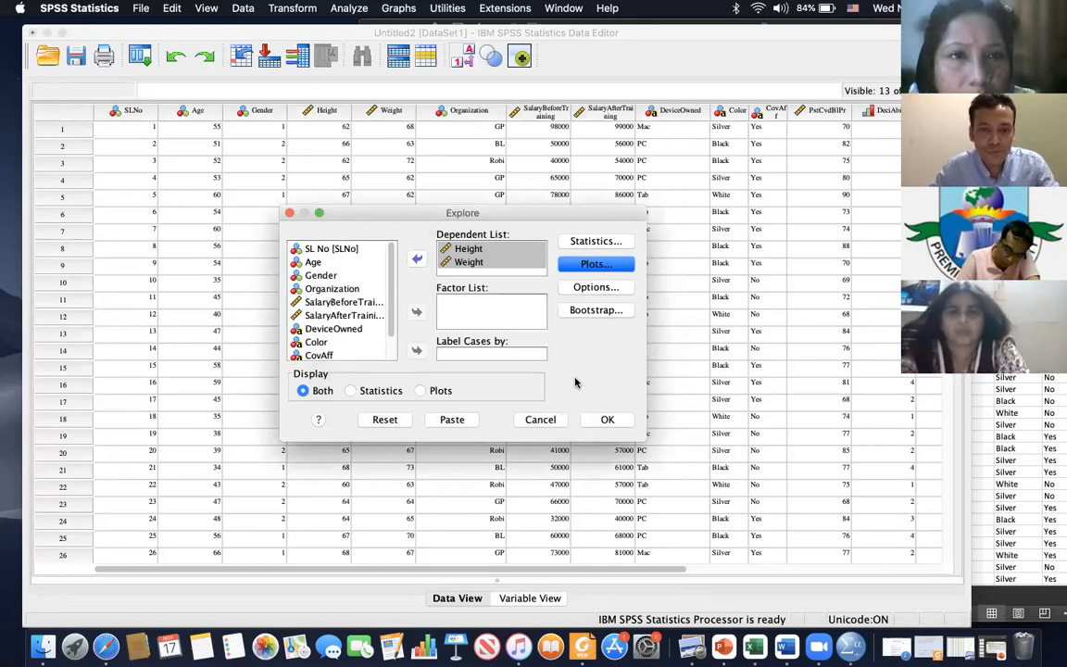
{"action": "left_click", "coordinate": [457, 252]}
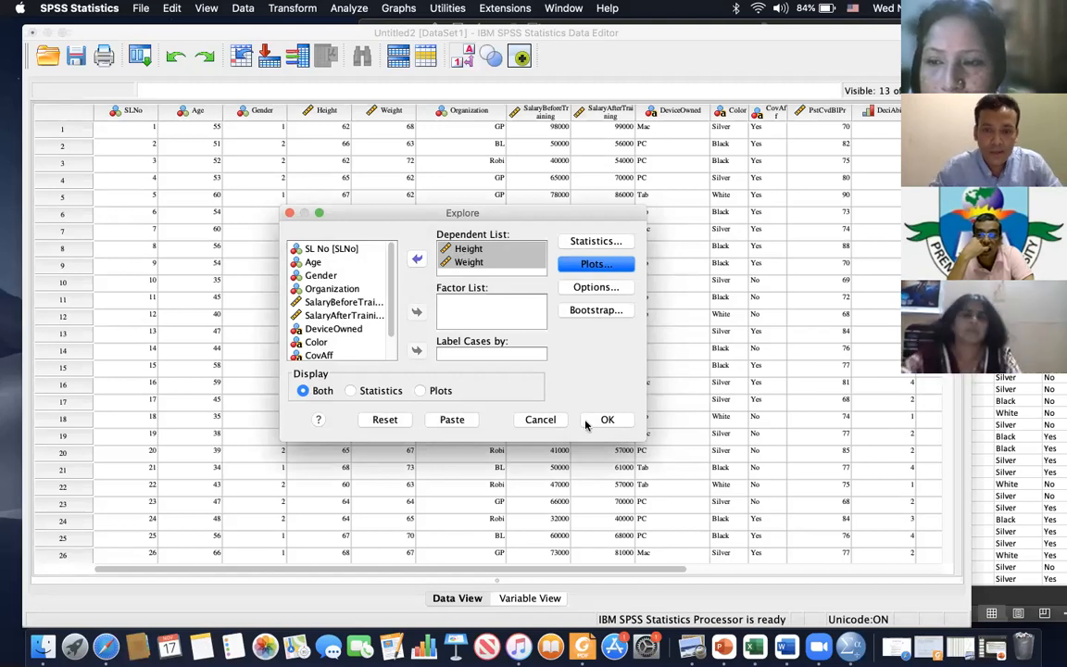
{"action": "left_click", "coordinate": [620, 414]}
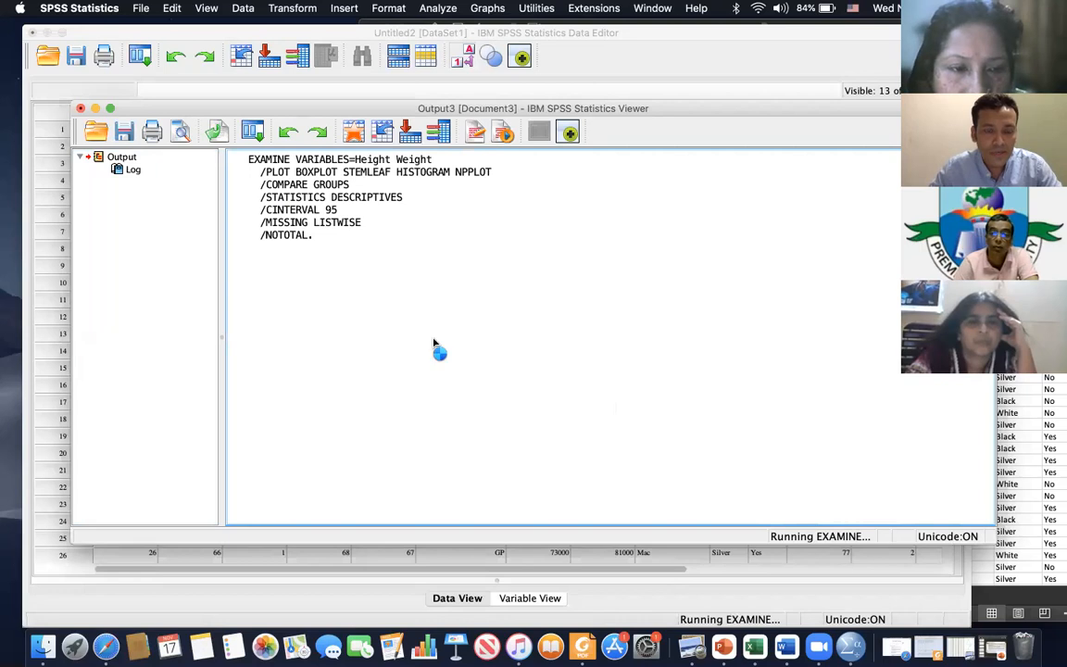
Examine the Case Processing Summary and the Descriptives table, including the skewness and kurtosis of Height with their standard errors
{"action": "scroll", "coordinate": [472, 381], "scroll_direction": "down", "scroll_amount": 2}
{"action": "left_click", "coordinate": [282, 255]}
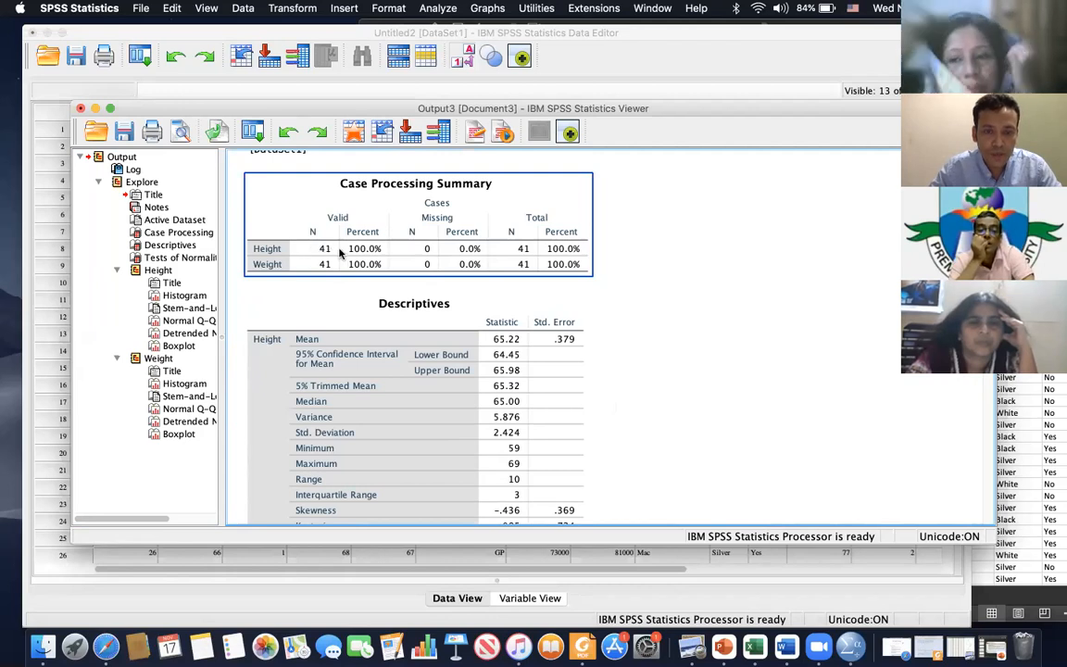
{"action": "scroll", "coordinate": [410, 290], "scroll_direction": "up", "scroll_amount": 1}
{"action": "left_click", "coordinate": [362, 392]}
{"action": "scroll", "coordinate": [299, 365], "scroll_direction": "down", "scroll_amount": 1}
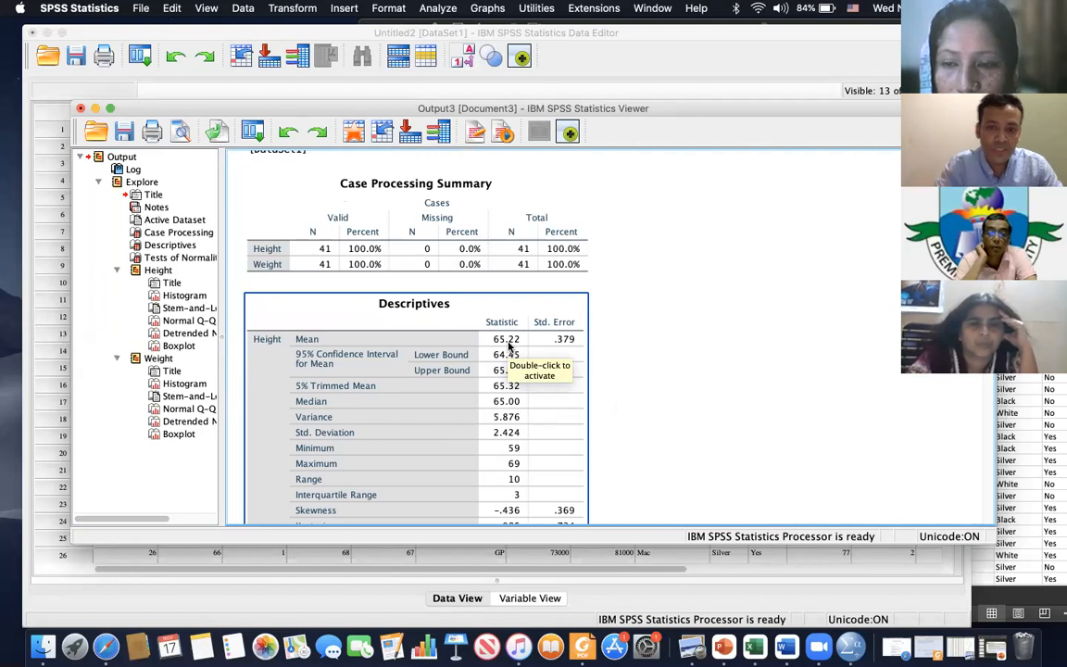
{"action": "scroll", "coordinate": [505, 345], "scroll_direction": "up", "scroll_amount": 1}
{"action": "scroll", "coordinate": [504, 338], "scroll_direction": "down", "scroll_amount": 3}
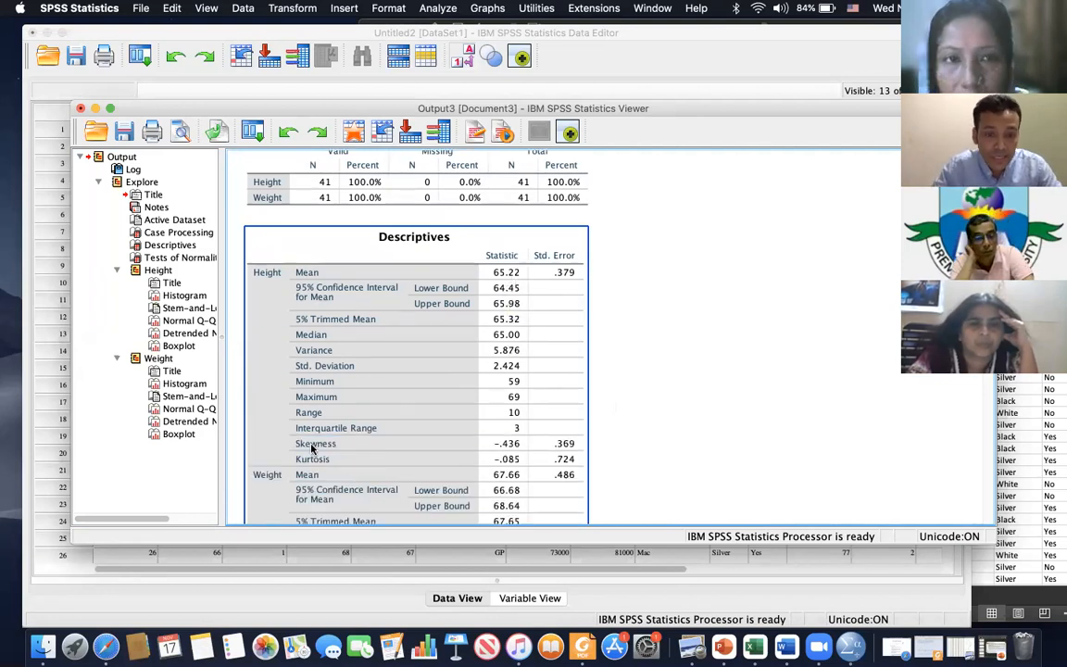
{"action": "left_click", "coordinate": [777, 450]}
{"action": "left_click", "coordinate": [401, 460]}
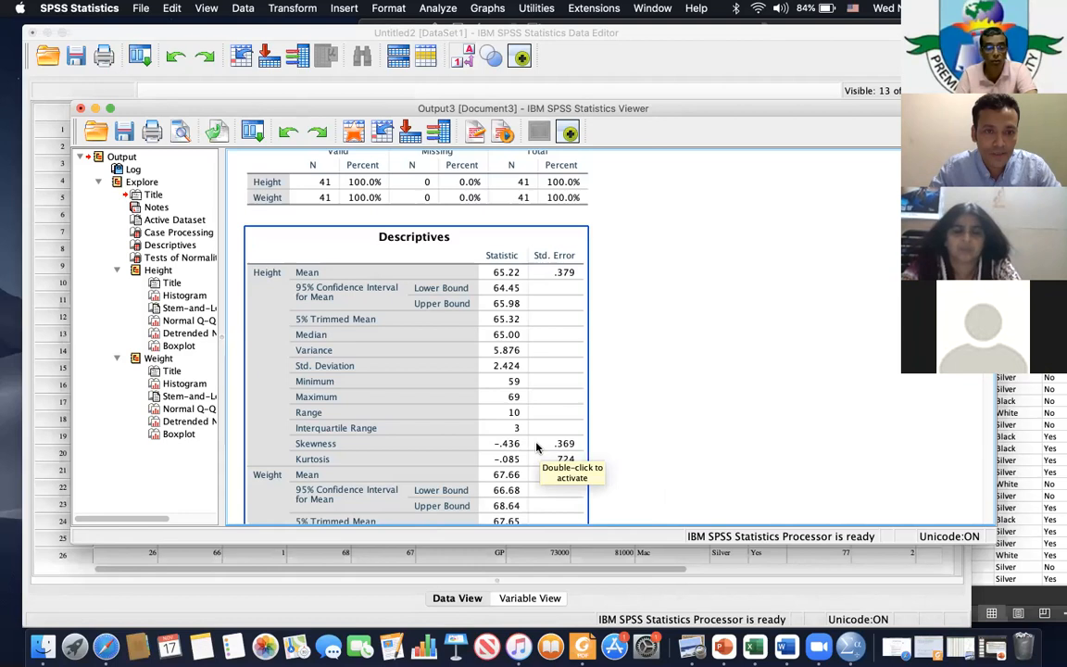
Switch to Calculator and compute the skewness z-value for Height by dividing .436 by its standard error .369
{"action": "left_click", "coordinate": [765, 455]}
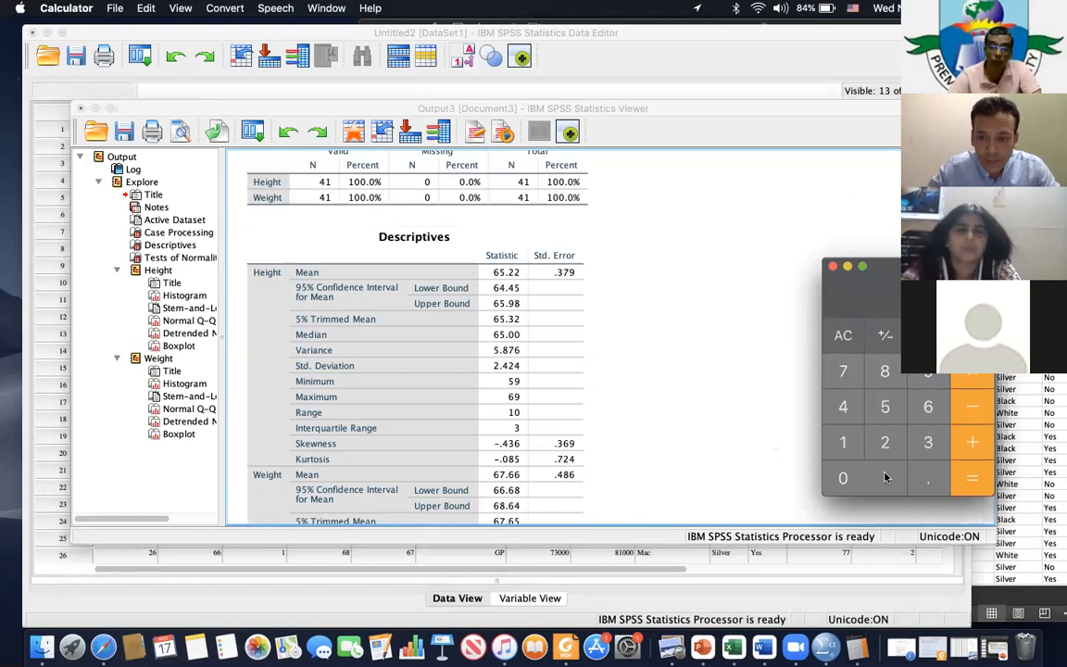
{"action": "left_click", "coordinate": [931, 488]}
{"action": "left_click", "coordinate": [840, 409]}
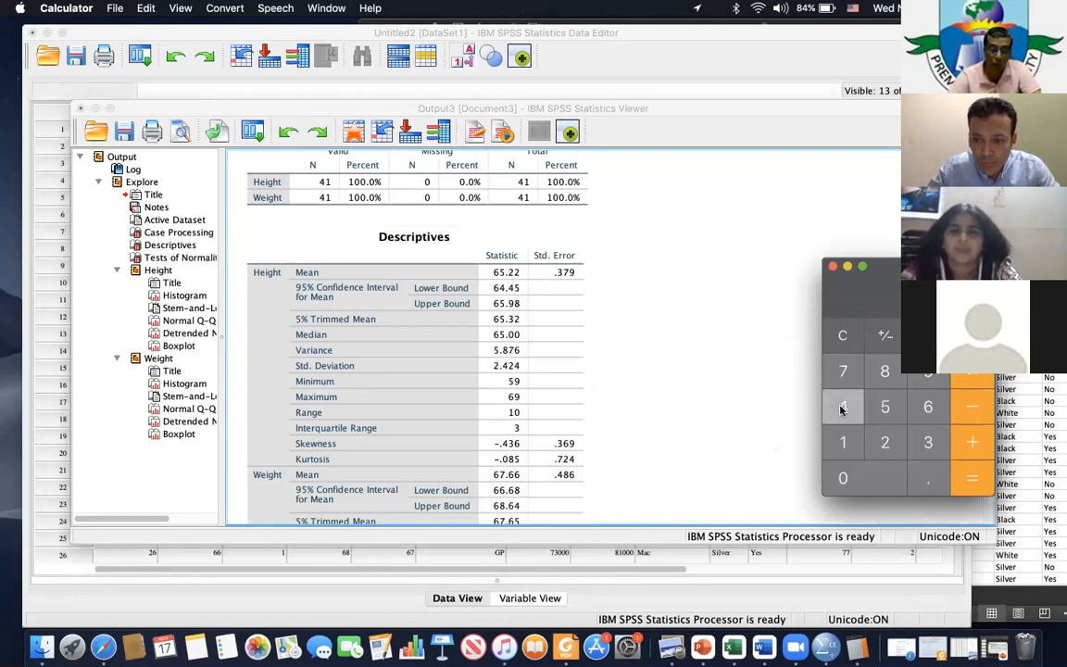
{"action": "left_click", "coordinate": [929, 444]}
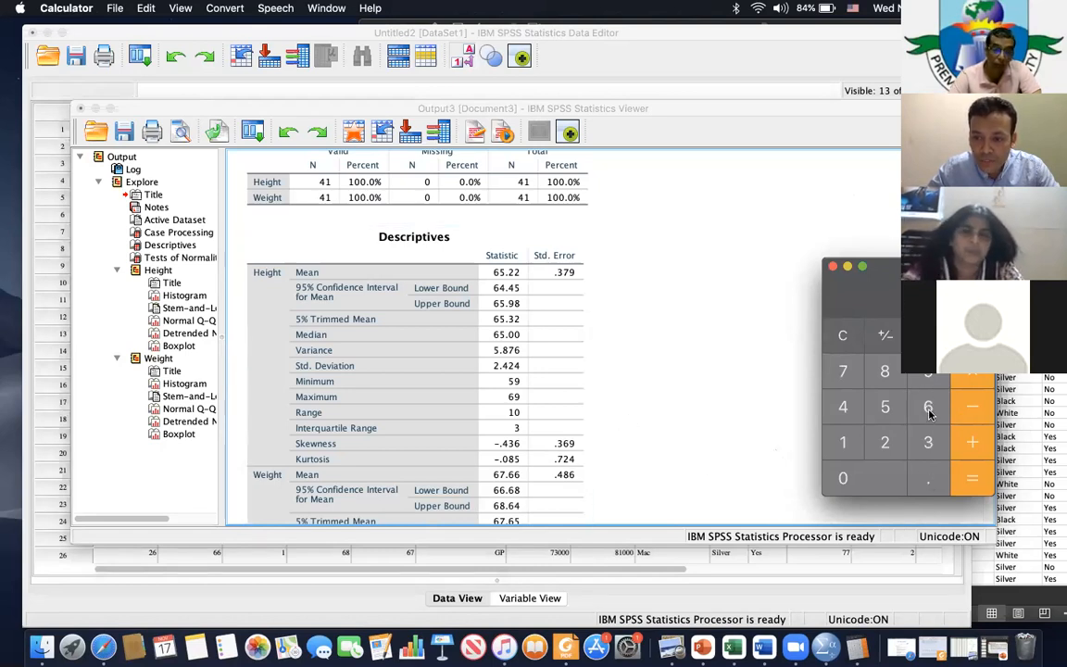
{"action": "left_click", "coordinate": [976, 475]}
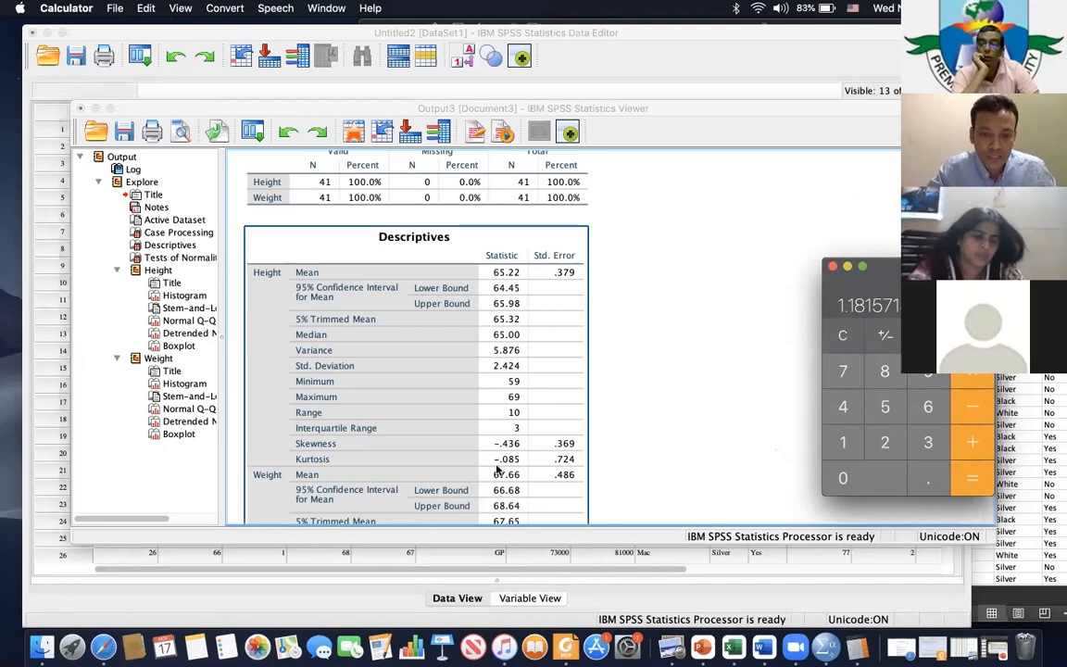
Compute the skewness z-value for Weight by dividing .084 by its standard error .369
{"action": "left_click", "coordinate": [843, 336]}
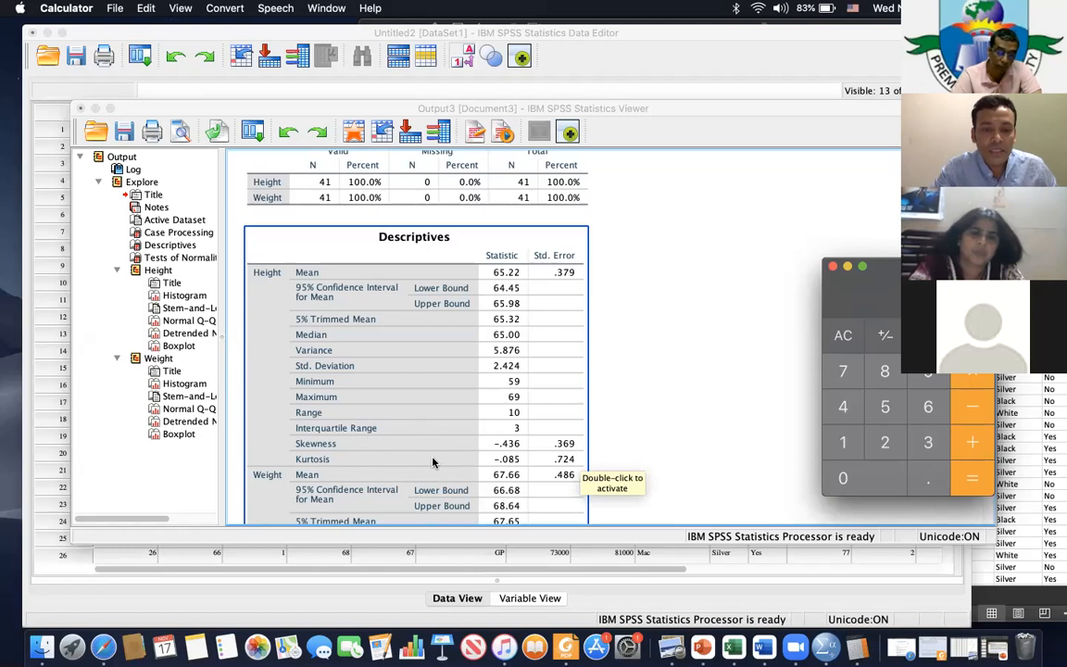
{"action": "scroll", "coordinate": [432, 461], "scroll_direction": "down", "scroll_amount": 2}
{"action": "scroll", "coordinate": [436, 454], "scroll_direction": "down", "scroll_amount": 1}
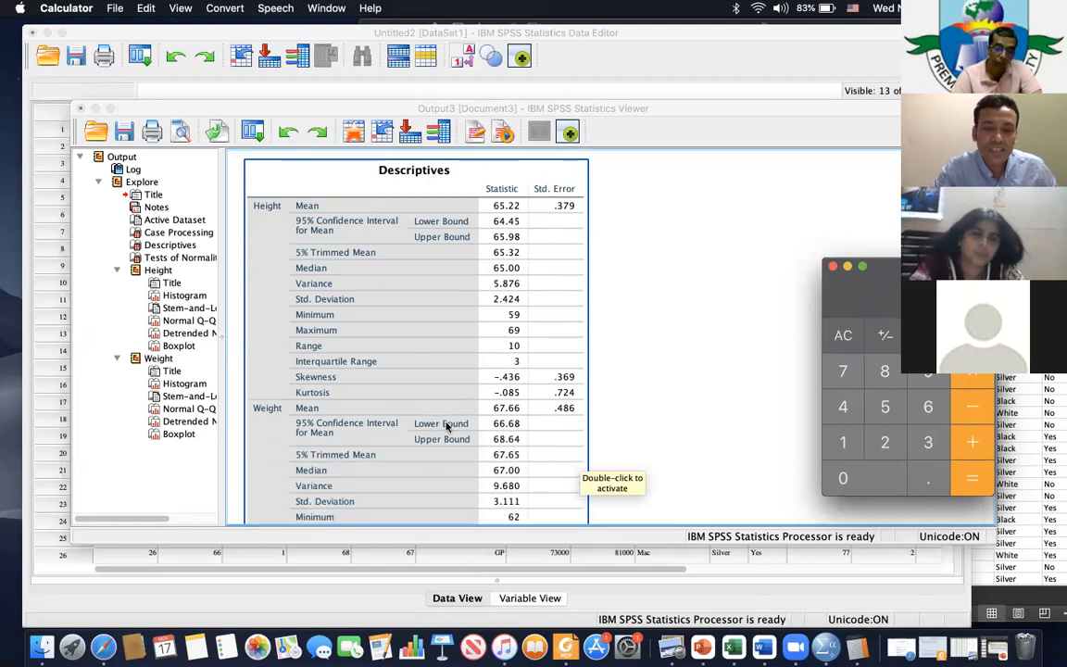
{"action": "scroll", "coordinate": [447, 426], "scroll_direction": "down", "scroll_amount": 1}
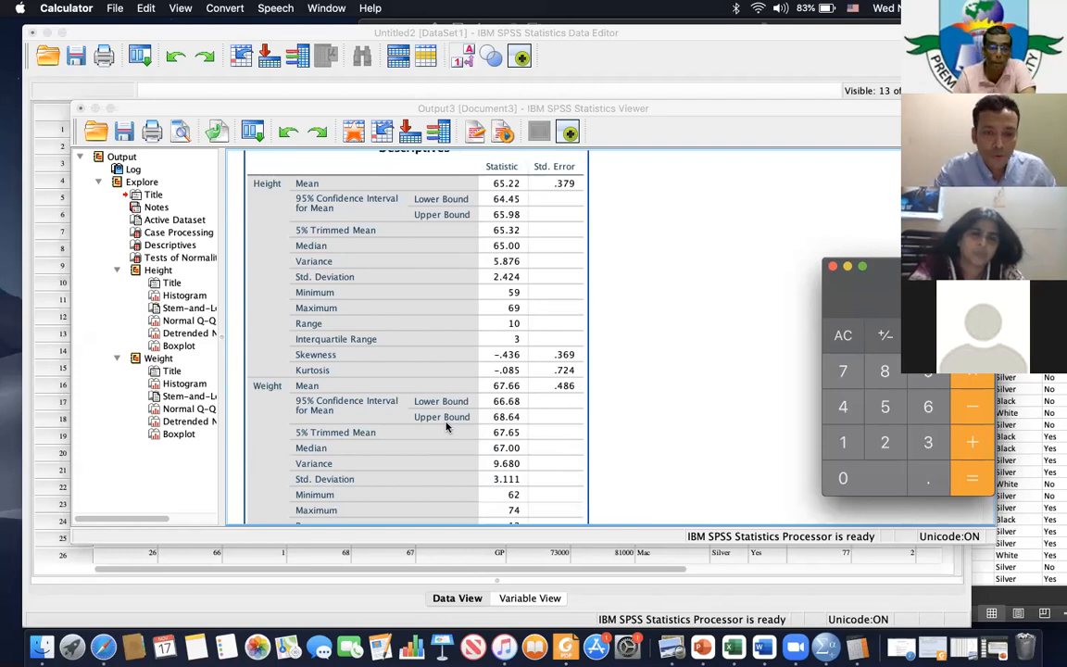
{"action": "scroll", "coordinate": [445, 426], "scroll_direction": "down", "scroll_amount": 5}
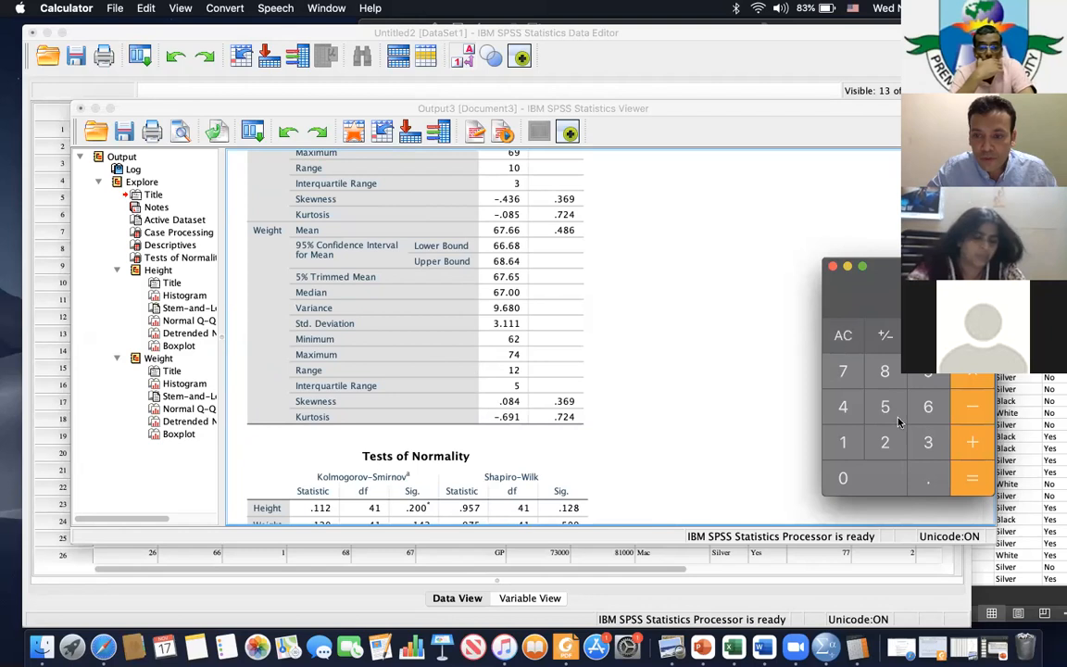
{"action": "left_click", "coordinate": [927, 482]}
{"action": "left_click", "coordinate": [867, 478]}
{"action": "left_click", "coordinate": [885, 377]}
{"action": "left_click", "coordinate": [840, 406]}
{"action": "left_click", "coordinate": [931, 483]}
{"action": "left_click", "coordinate": [925, 440]}
{"action": "left_click", "coordinate": [929, 407]}
{"action": "left_click", "coordinate": [931, 372]}
{"action": "left_click", "coordinate": [972, 477]}
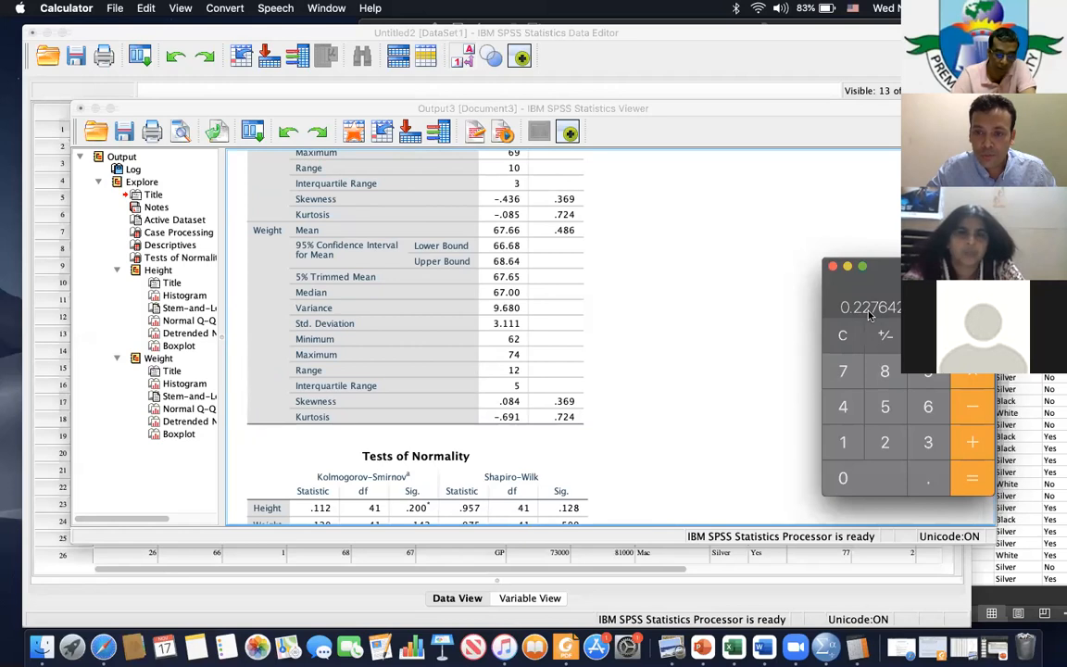
Compute the kurtosis z-value for Weight by dividing .691 by its standard error .724, ignoring the sign
{"action": "left_click", "coordinate": [546, 427]}
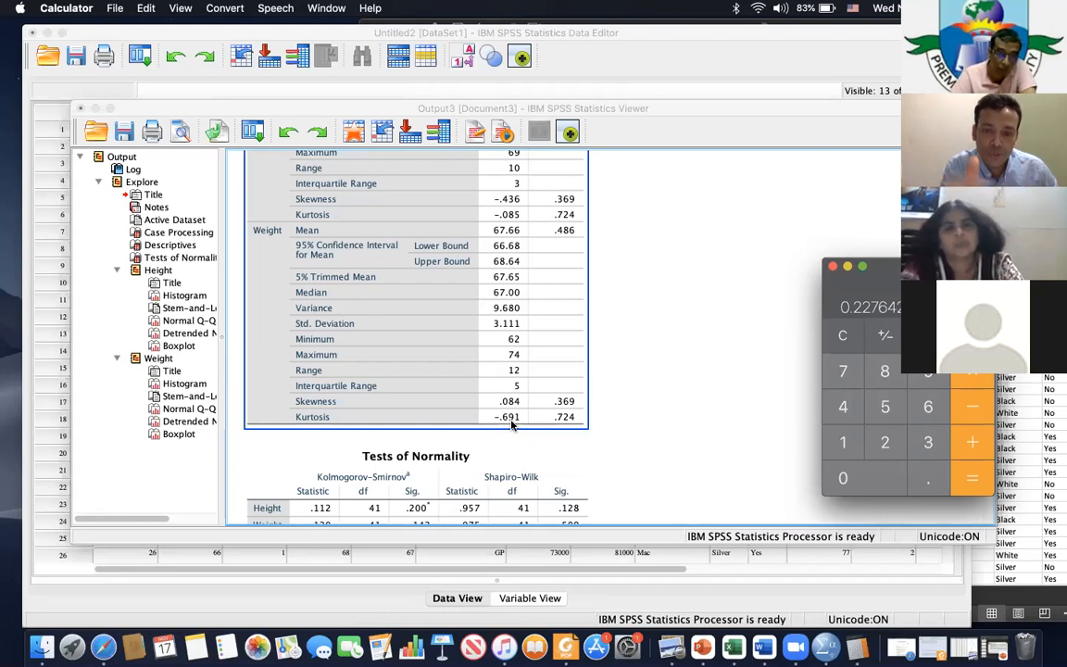
{"action": "left_click", "coordinate": [843, 335]}
{"action": "left_click", "coordinate": [843, 417]}
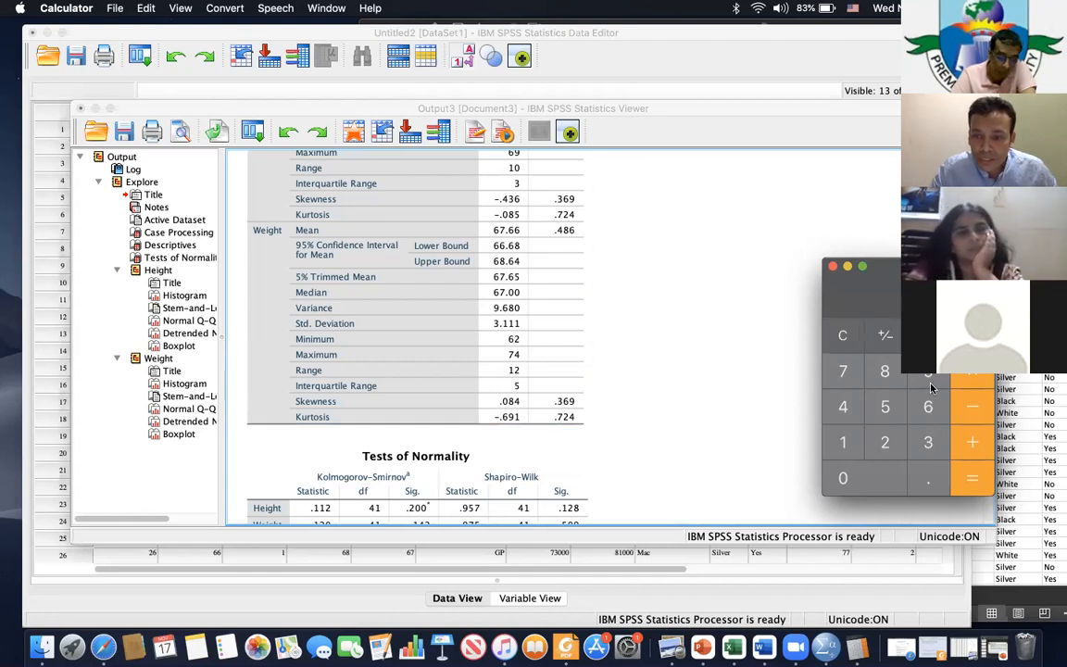
{"action": "left_click", "coordinate": [941, 476]}
{"action": "left_click", "coordinate": [883, 435]}
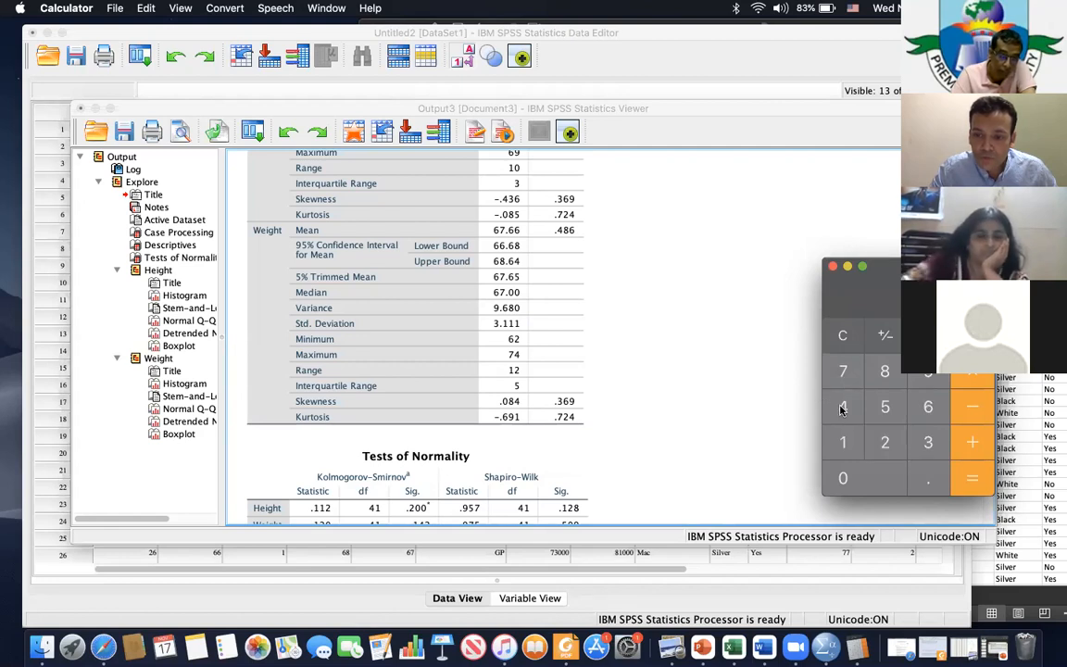
{"action": "left_click", "coordinate": [974, 475]}
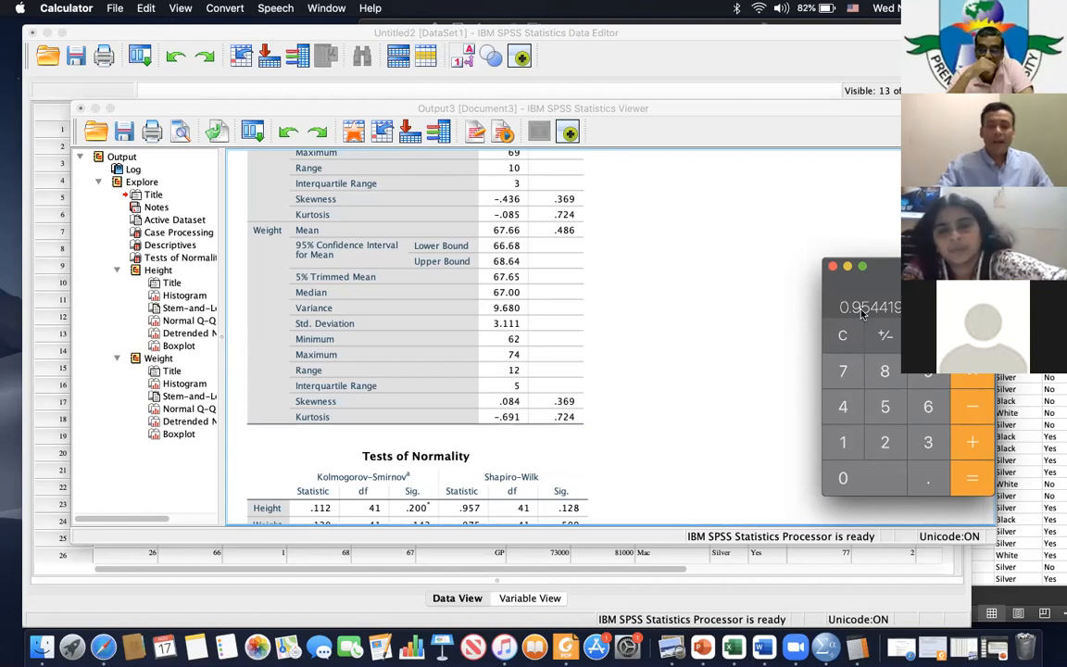
{"action": "left_click", "coordinate": [417, 319]}
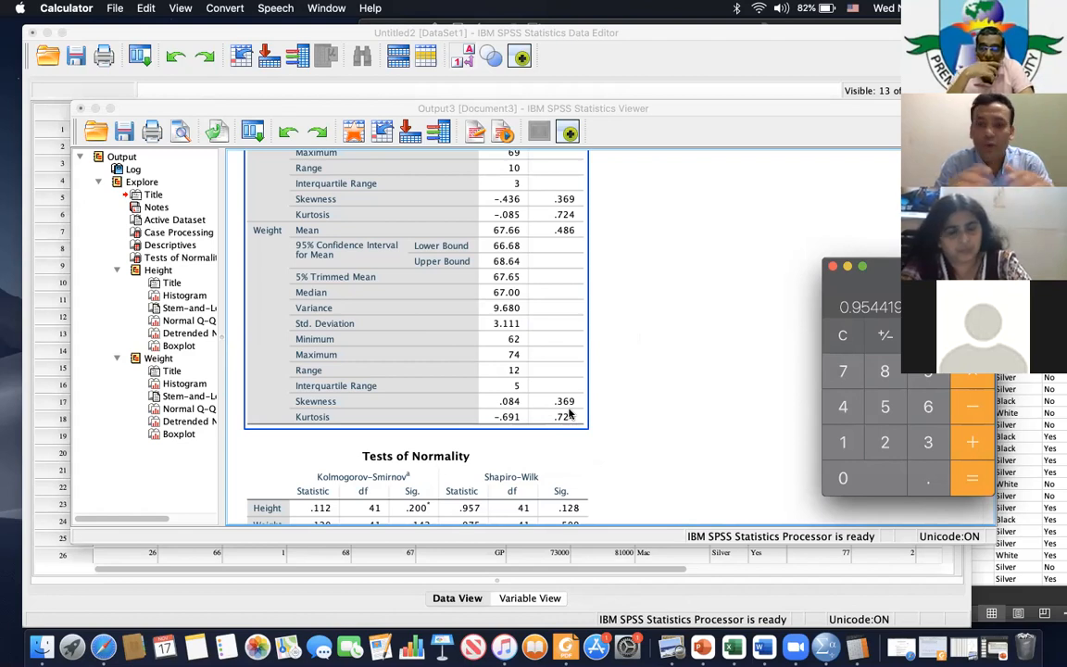
{"action": "left_click", "coordinate": [598, 425]}
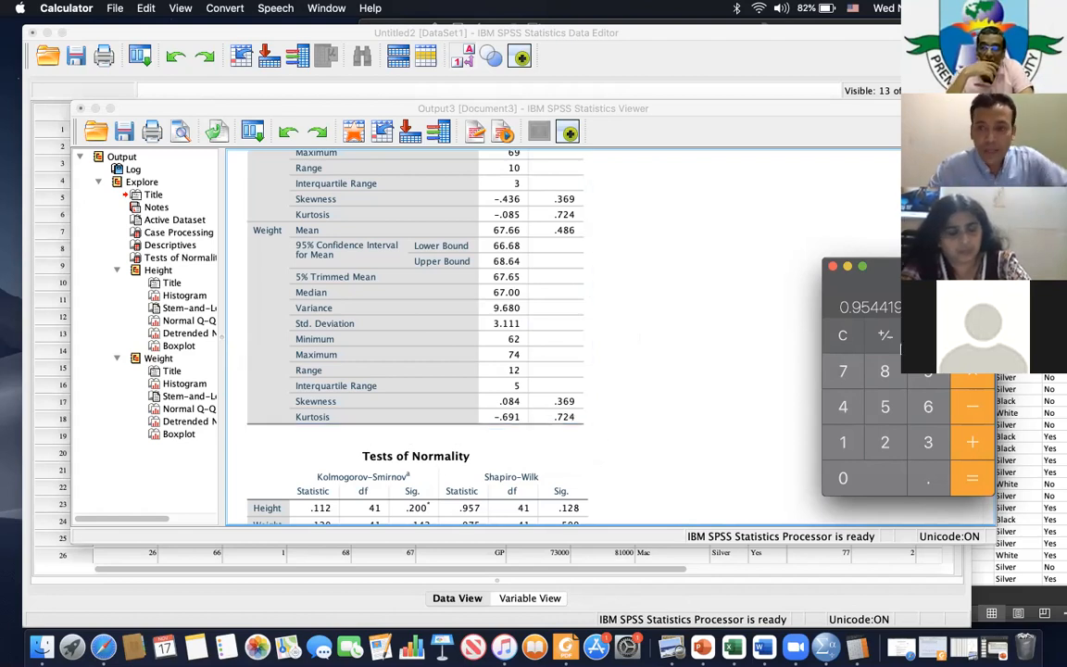
Close Calculator, switch to PowerPoint and highlight the ±1.0 z-value limit on the Skewness and Kurtosis slide
{"action": "left_click", "coordinate": [832, 266]}
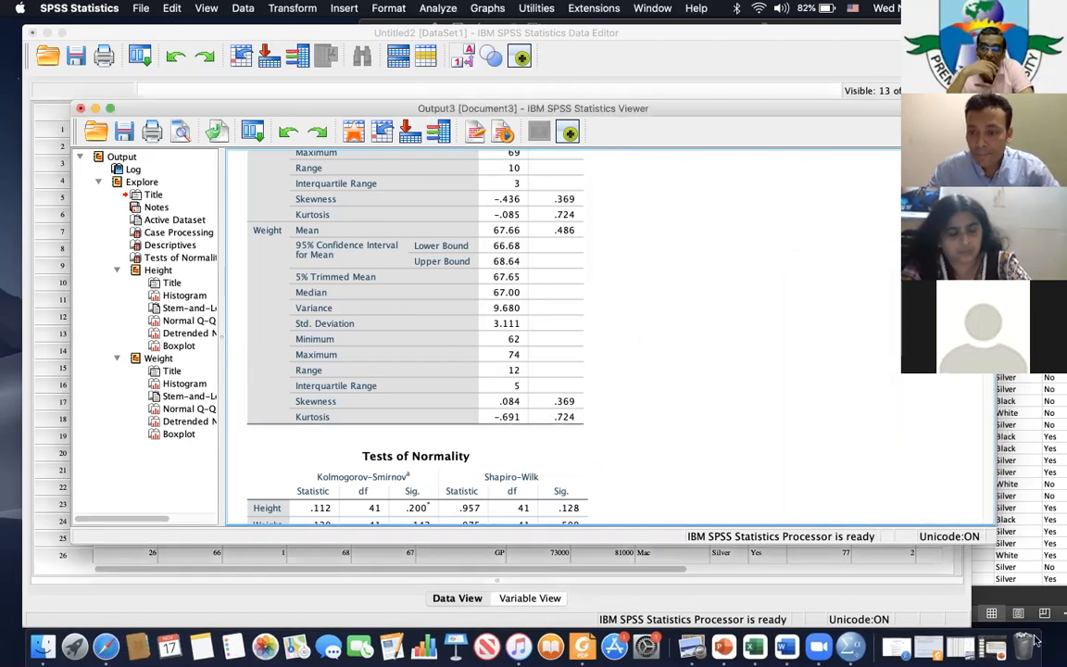
{"action": "left_click", "coordinate": [992, 646]}
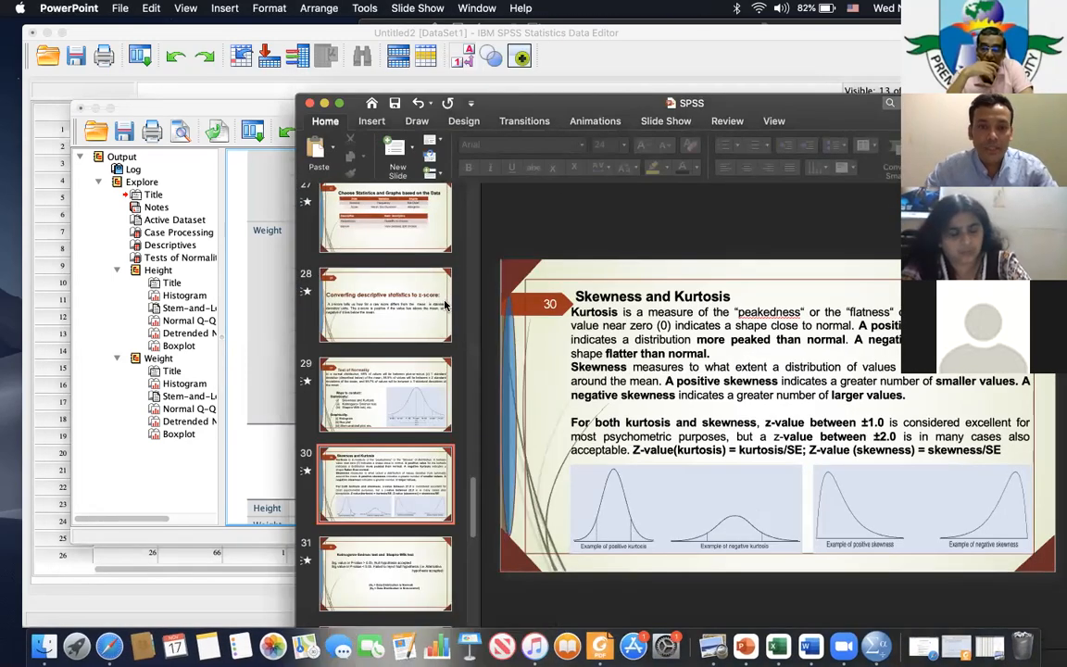
{"action": "left_click_drag", "start_coordinate": [854, 111], "coordinate": [834, 64]}
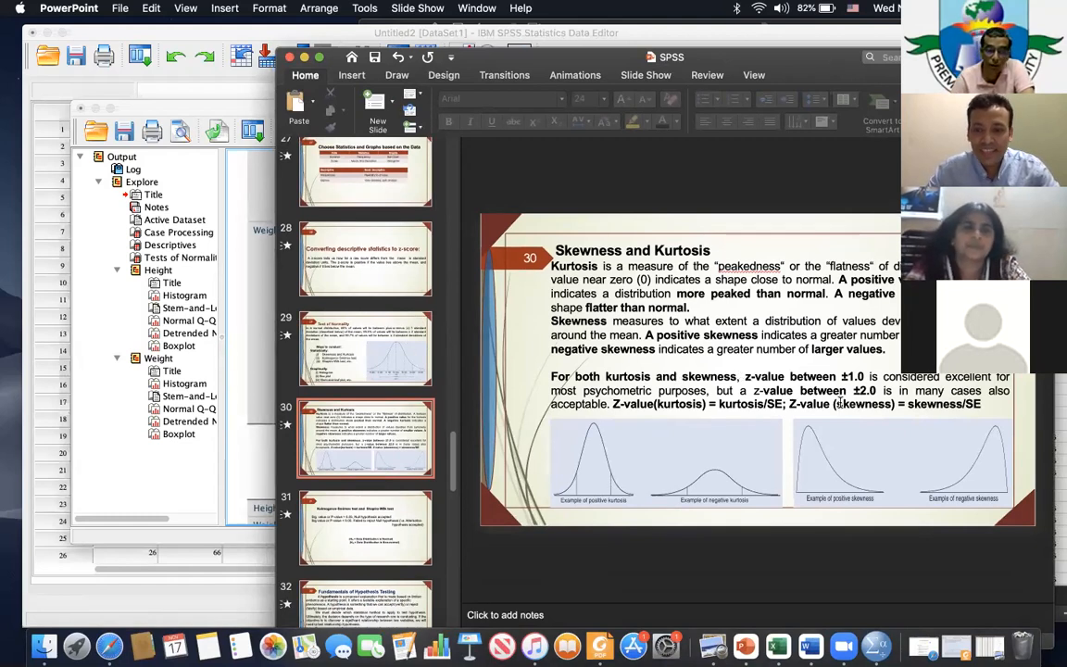
{"action": "left_click_drag", "start_coordinate": [842, 377], "coordinate": [868, 377]}
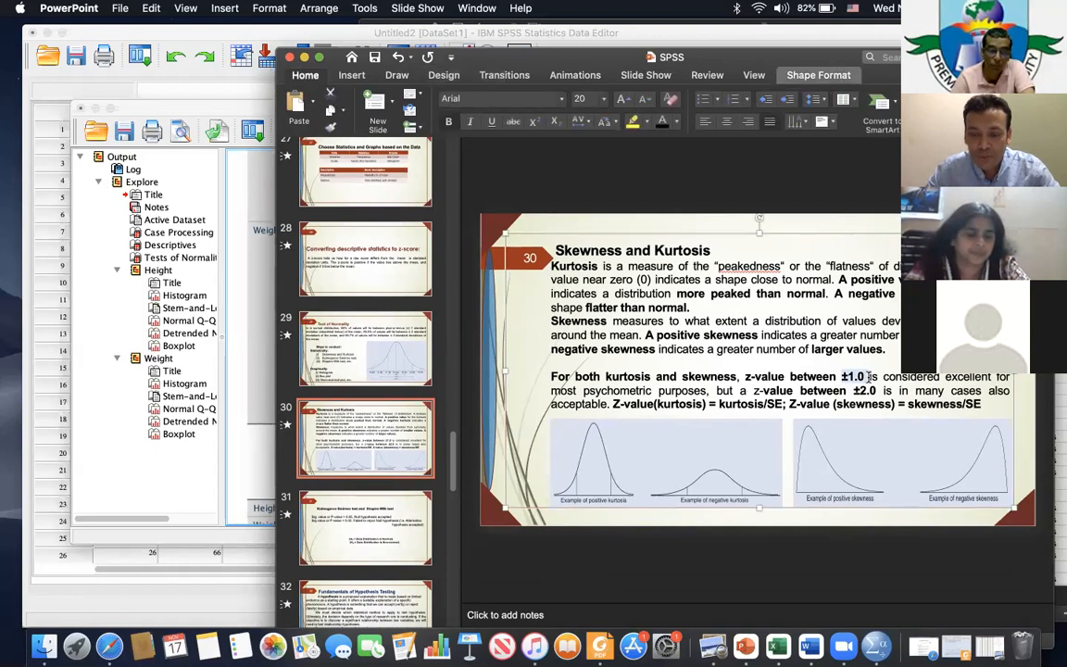
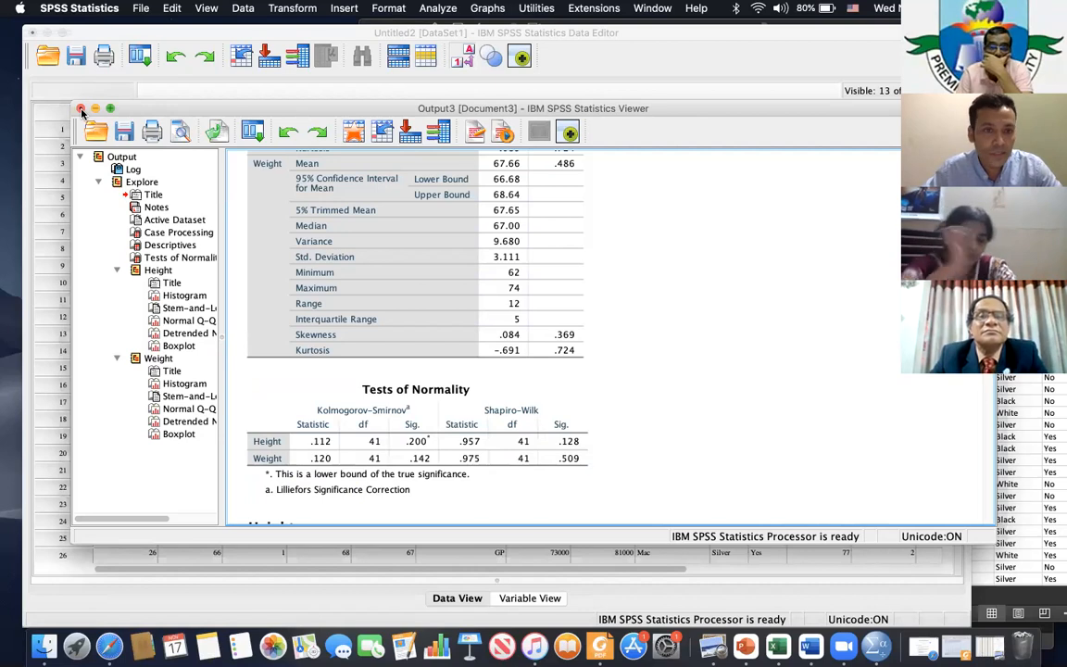
Close the existing Explore output window, then reopen the Explore analysis and reset its settings
{"action": "left_click", "coordinate": [80, 110]}
{"action": "left_click", "coordinate": [640, 358]}
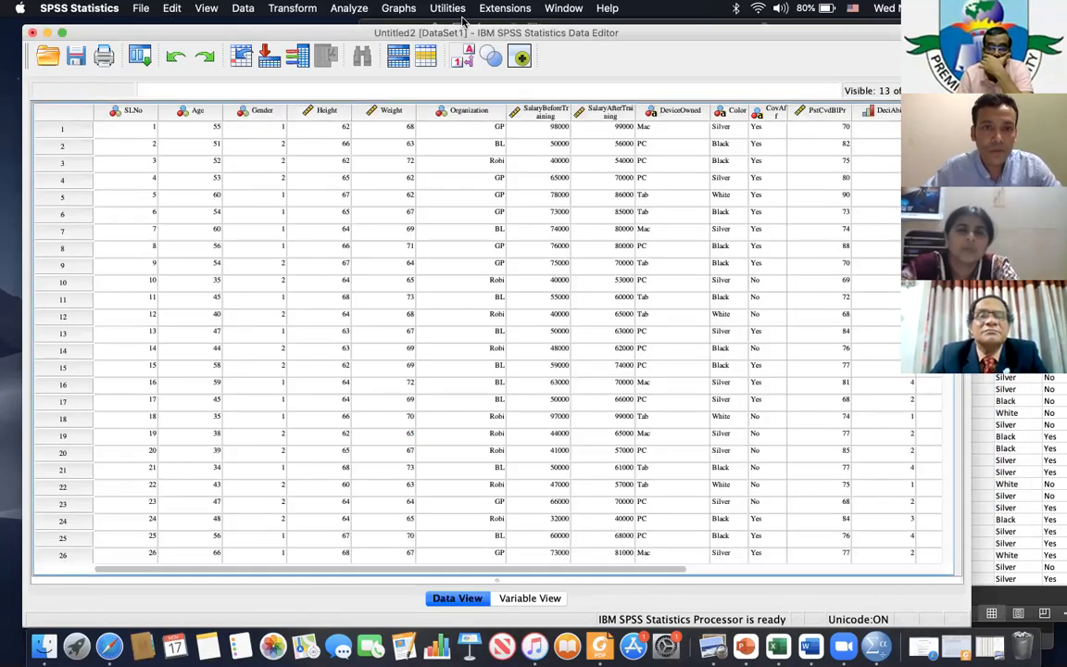
{"action": "left_click", "coordinate": [326, 8]}
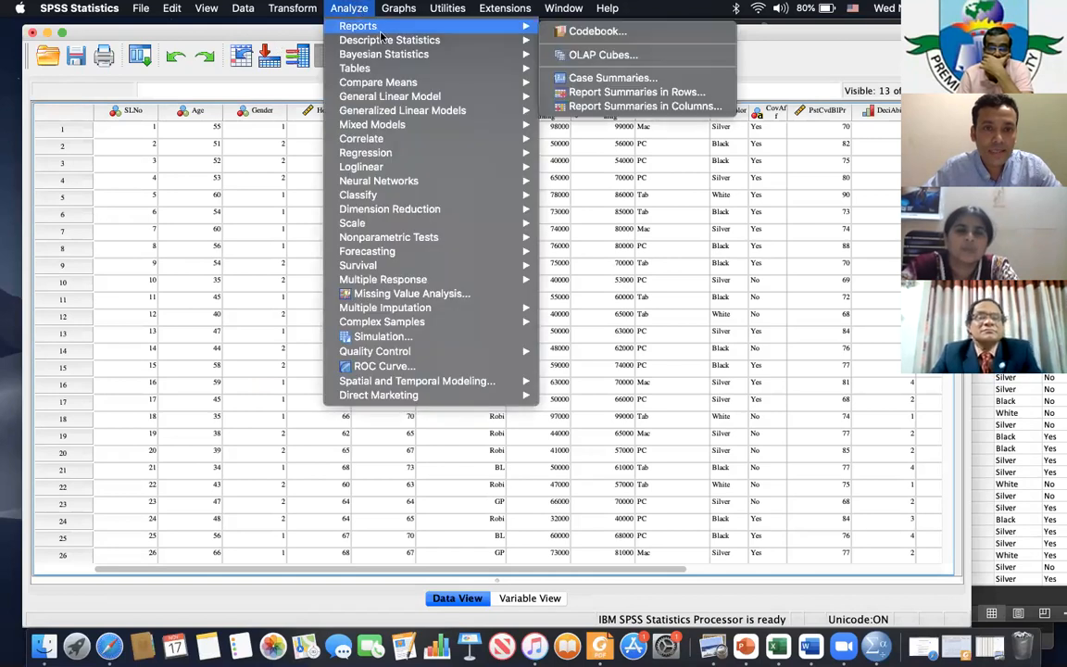
{"action": "mouse_move", "coordinate": [388, 43]}
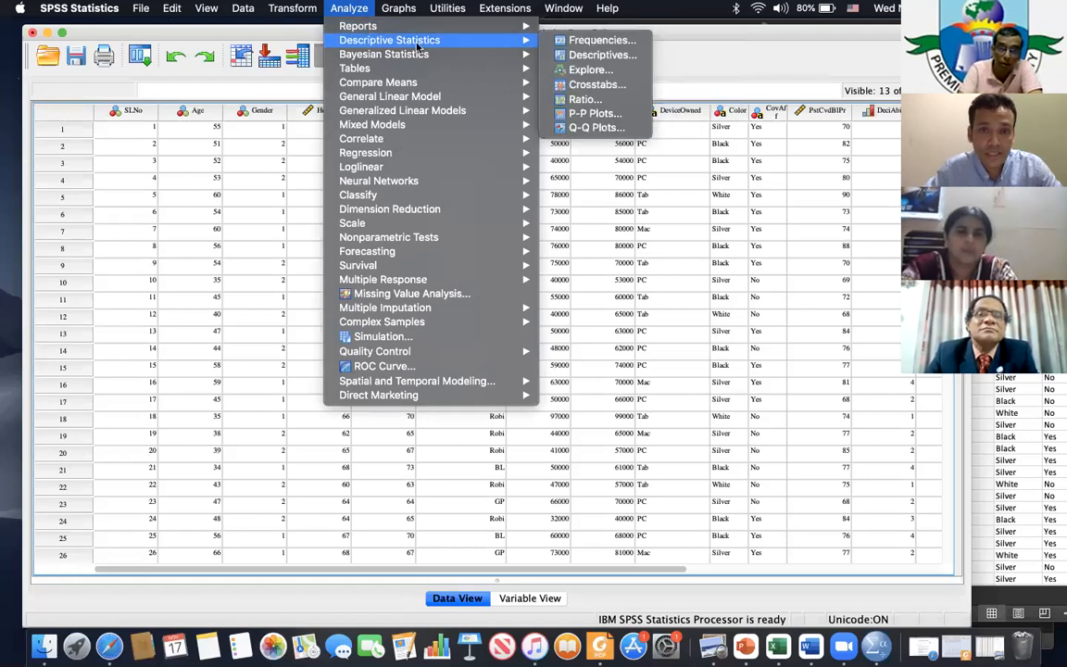
{"action": "left_click", "coordinate": [589, 72]}
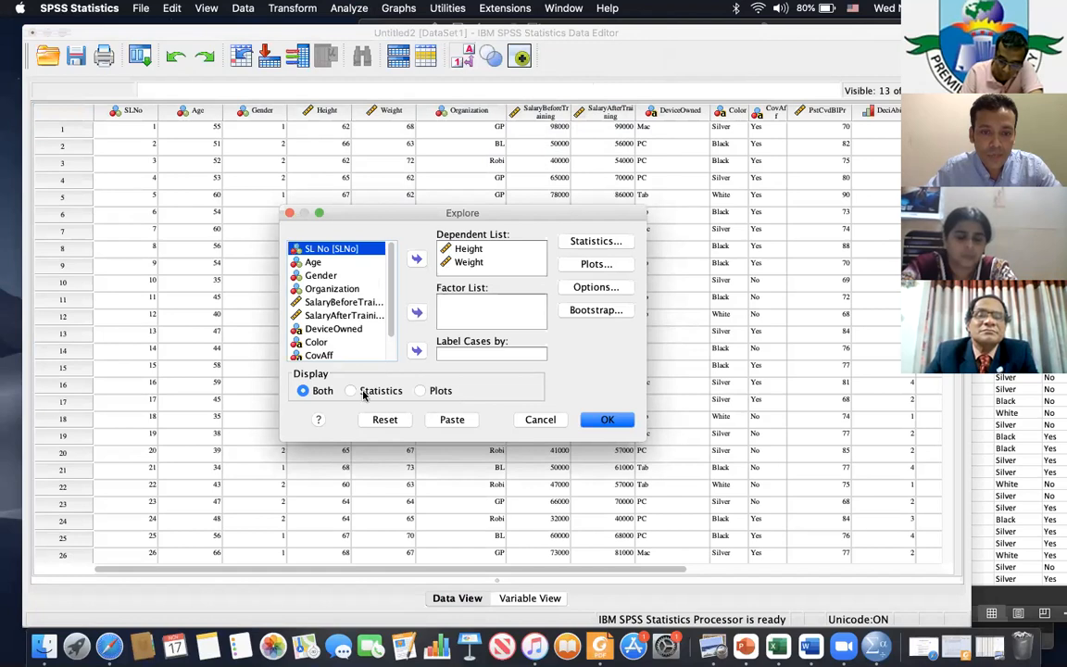
{"action": "left_click", "coordinate": [384, 419]}
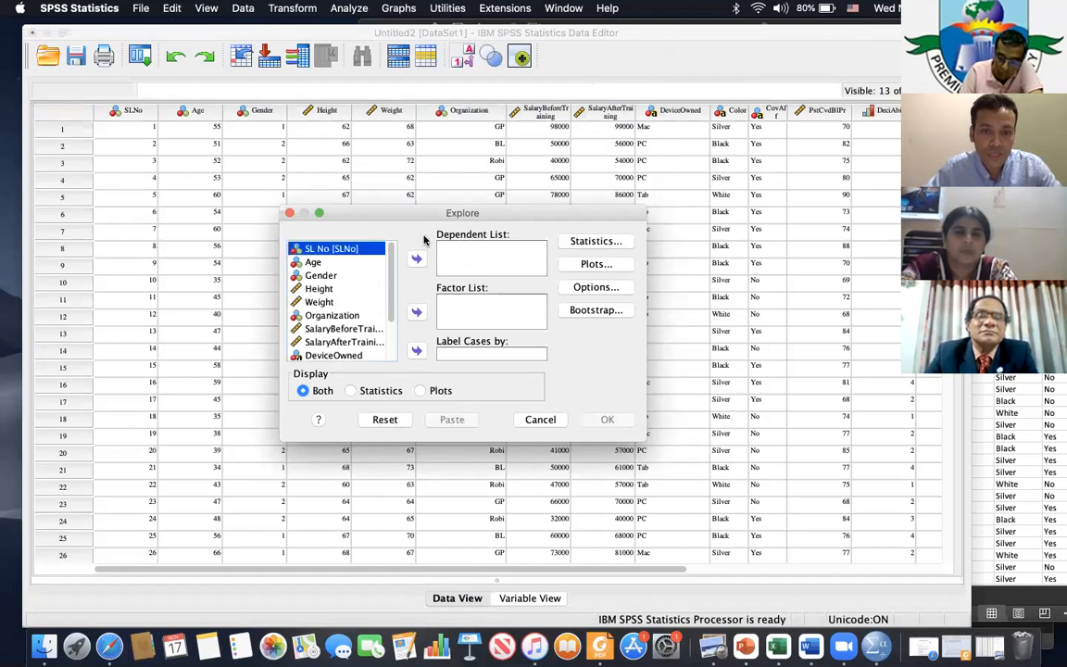
Set Height, Weight, SalaryBeforeTraining and SalaryAfterTraining as the dependent variables of the Explore analysis
{"action": "left_click", "coordinate": [315, 289]}
{"action": "left_click", "coordinate": [315, 302]}
{"action": "scroll", "coordinate": [355, 280], "scroll_direction": "down", "scroll_amount": 2}
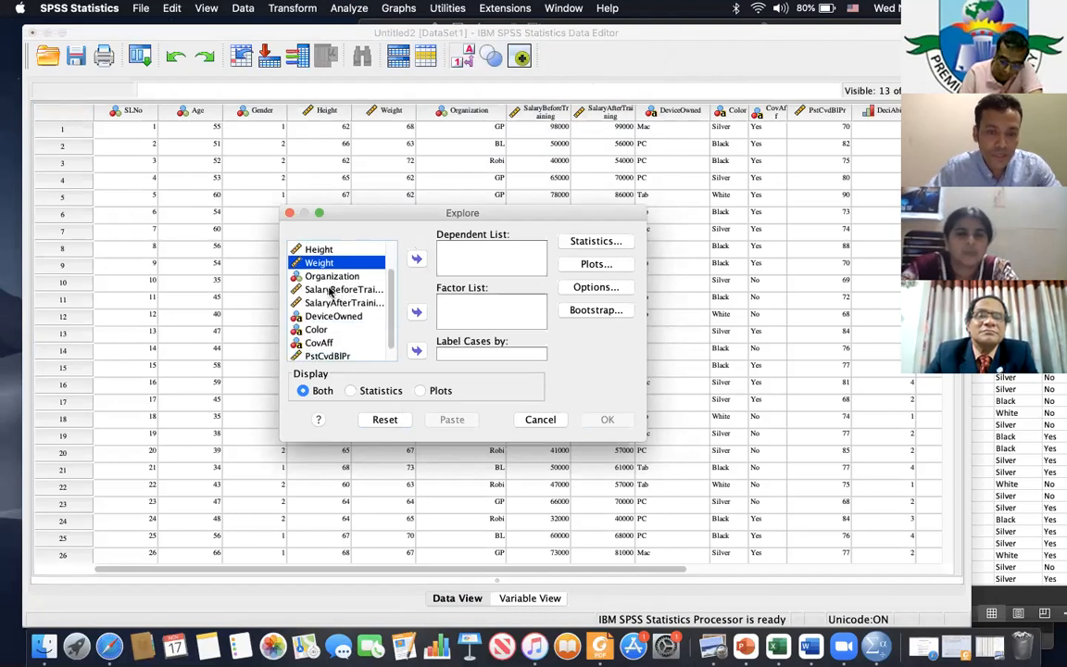
{"action": "left_click", "coordinate": [323, 251]}
{"action": "left_click", "coordinate": [320, 263], "text": "shift"}
{"action": "left_click", "coordinate": [416, 259]}
{"action": "left_click", "coordinate": [334, 274]}
{"action": "left_click", "coordinate": [336, 288], "text": "shift"}
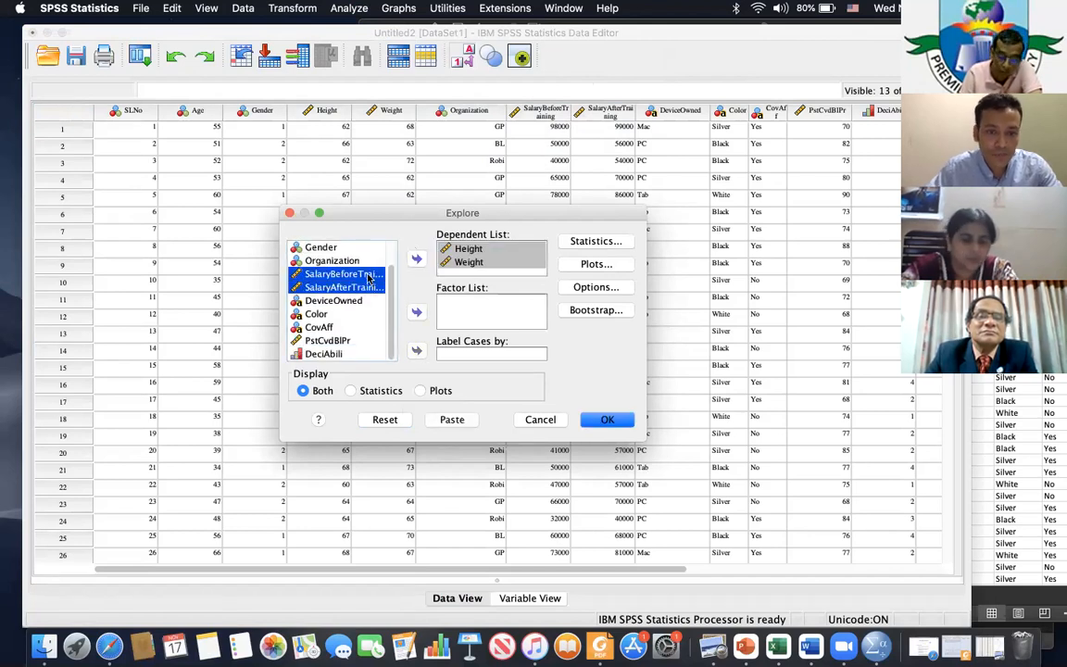
{"action": "left_click", "coordinate": [416, 261]}
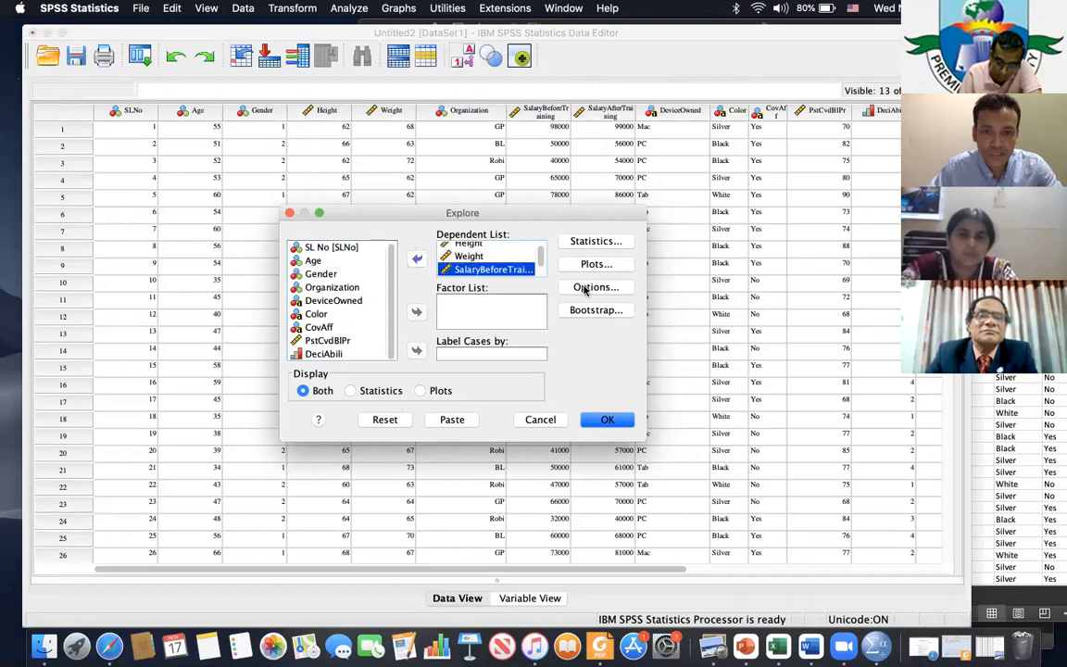
Keep Descriptives with a 95% confidence interval, add histograms and normality plots with tests, and run Explore on the four variables
{"action": "left_click", "coordinate": [596, 241]}
{"action": "left_click", "coordinate": [462, 380]}
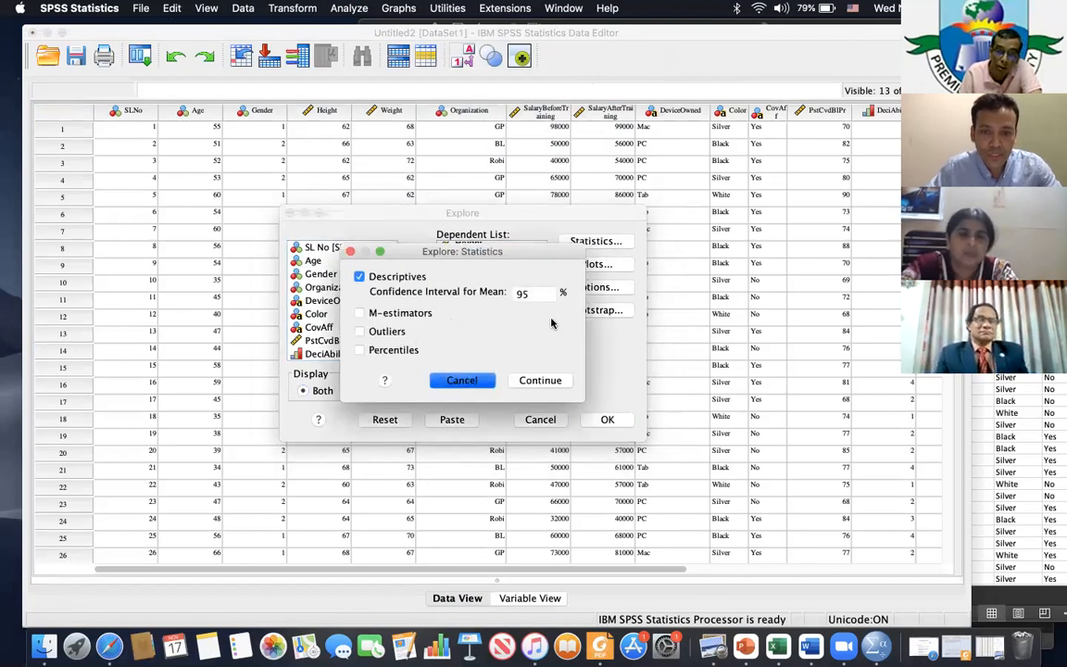
{"action": "left_click", "coordinate": [596, 265]}
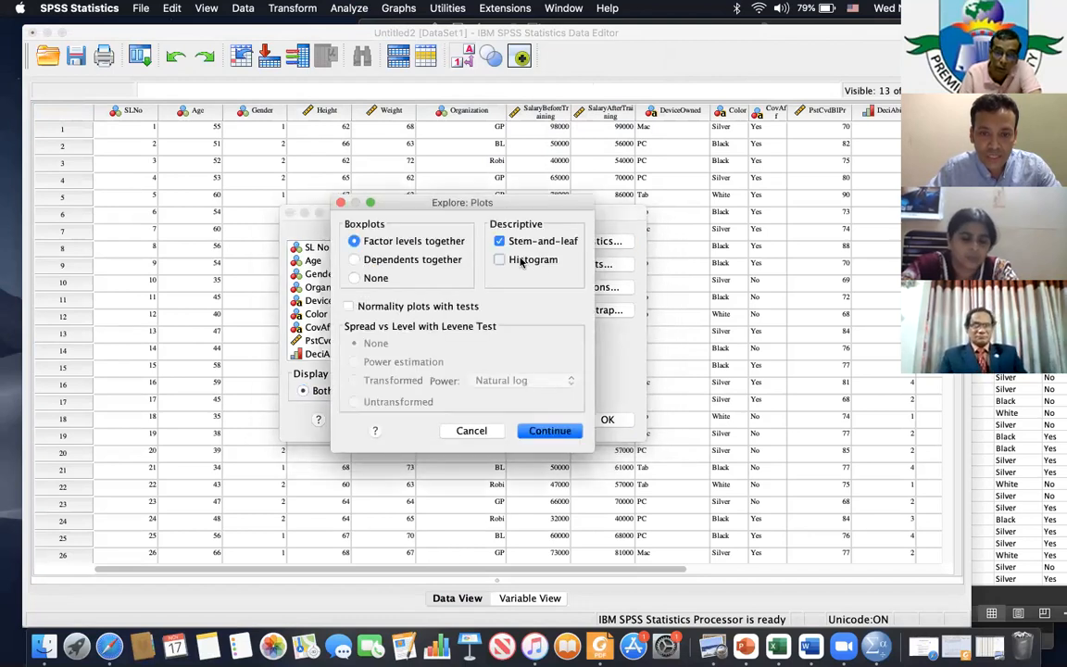
{"action": "left_click", "coordinate": [349, 307]}
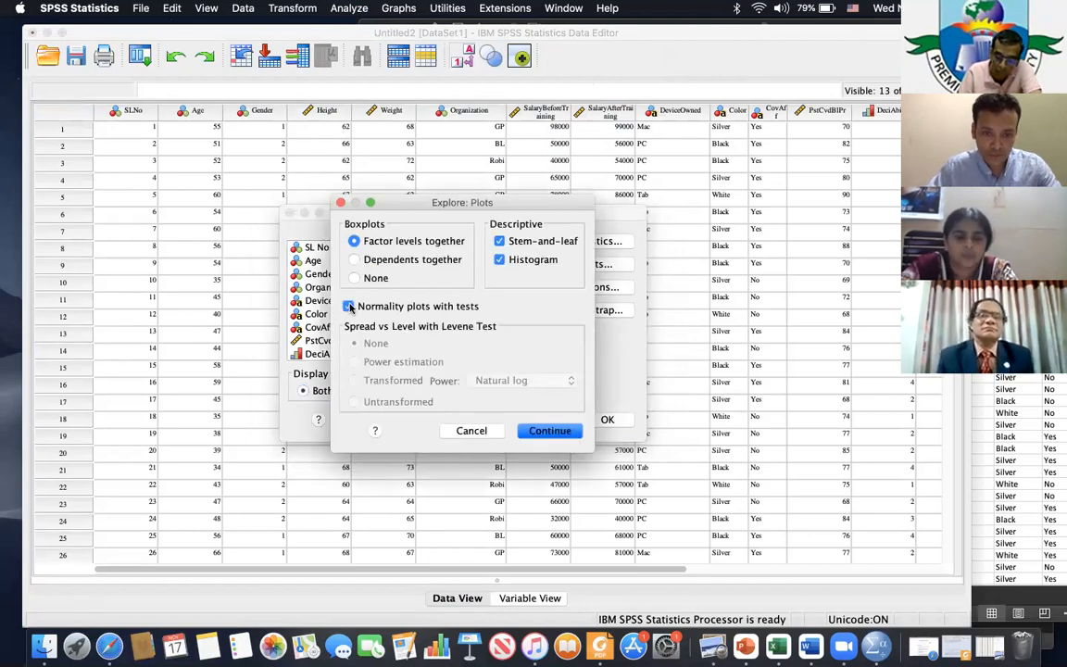
{"action": "left_click", "coordinate": [563, 432]}
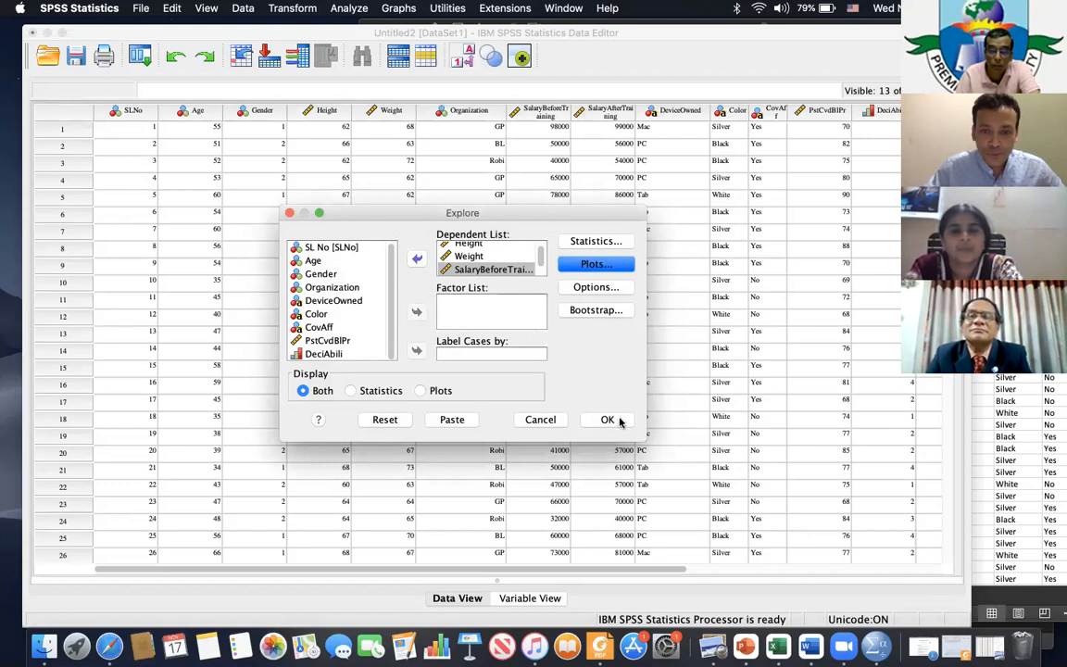
{"action": "left_click", "coordinate": [613, 420]}
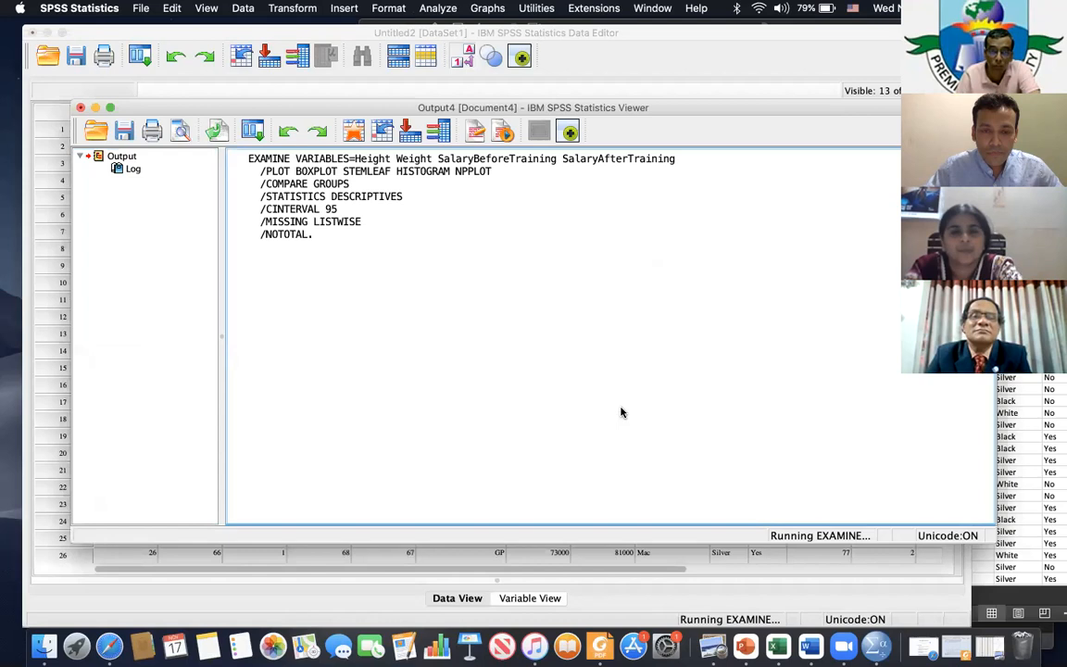
Examine the Descriptives table for all four variables, including skewness and kurtosis of SalaryBeforeTraining and SalaryAfterTraining with their standard errors
{"action": "left_click", "coordinate": [546, 366]}
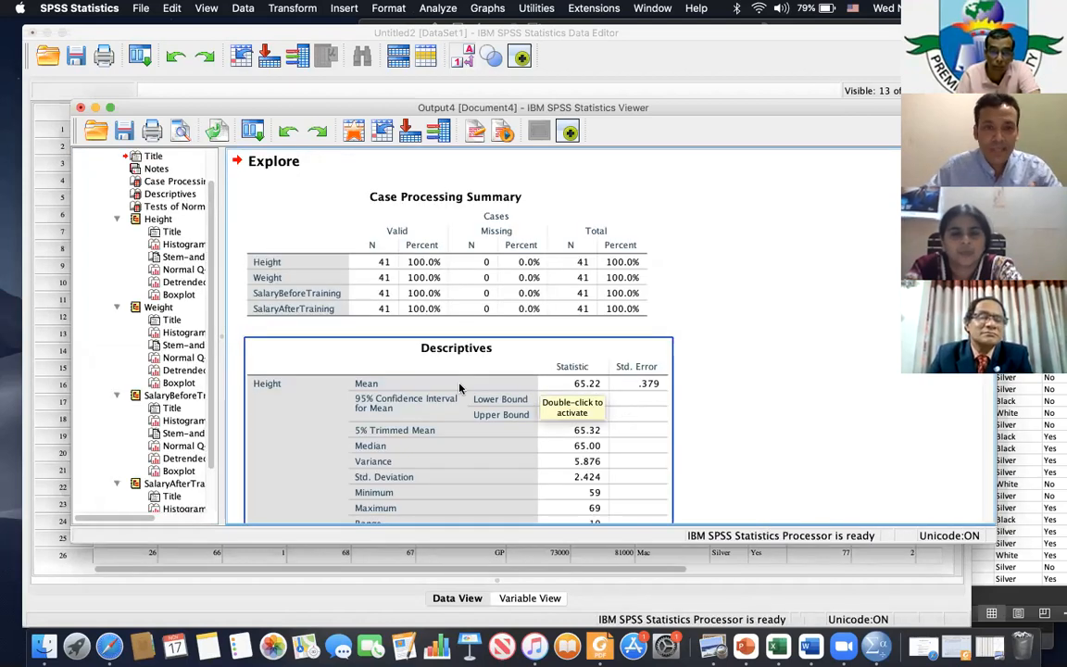
{"action": "scroll", "coordinate": [463, 334], "scroll_direction": "down", "scroll_amount": 6}
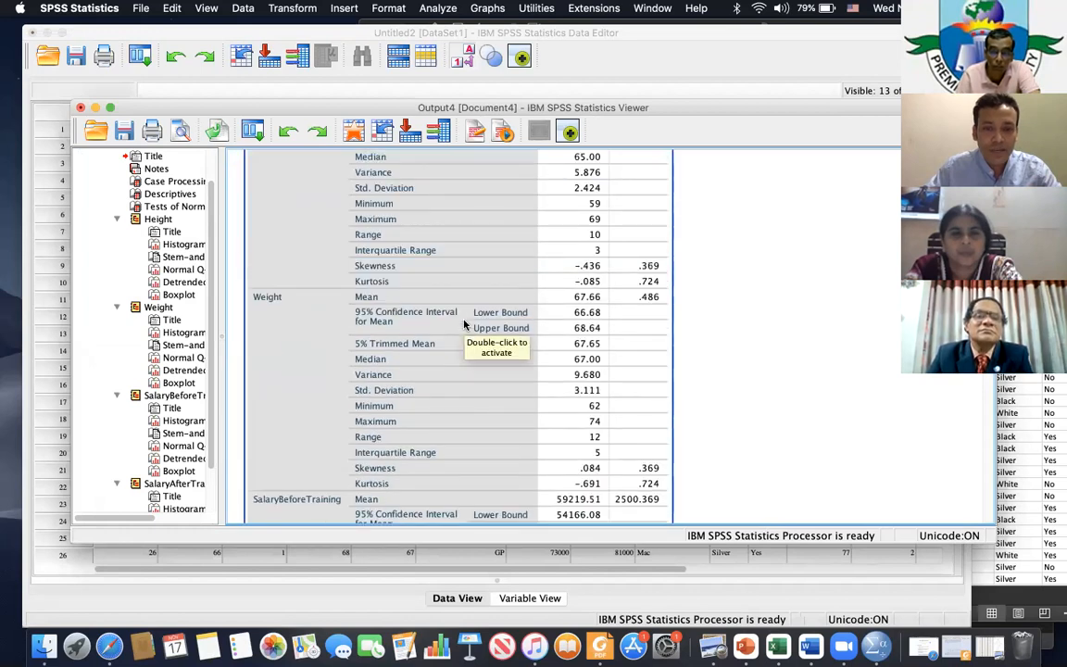
{"action": "scroll", "coordinate": [451, 360], "scroll_direction": "down", "scroll_amount": 2}
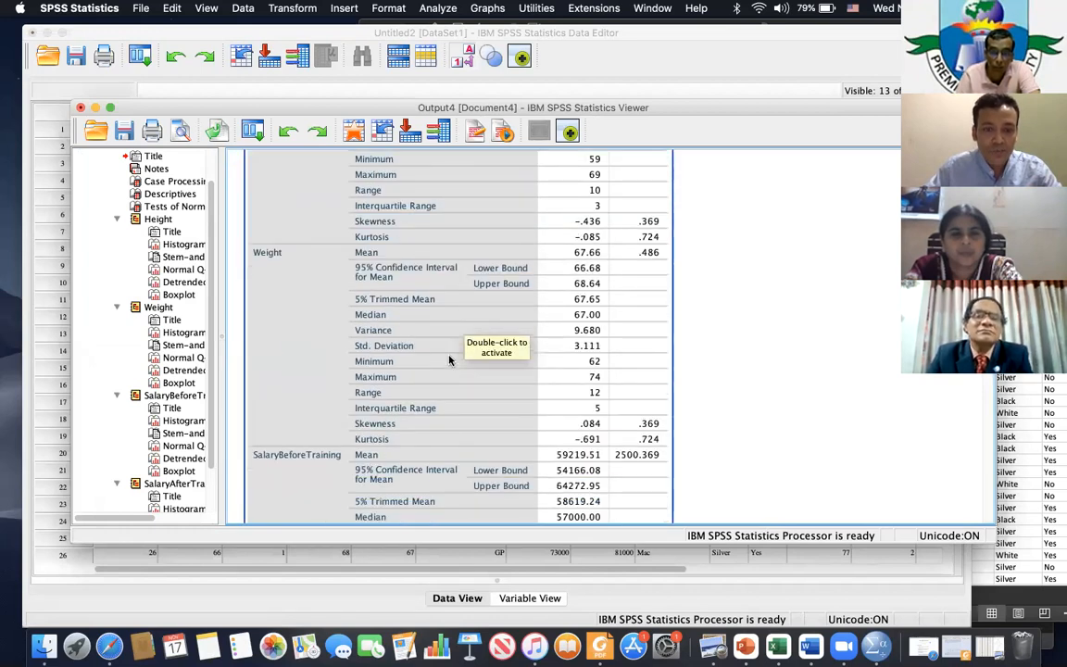
{"action": "scroll", "coordinate": [450, 361], "scroll_direction": "down", "scroll_amount": 4}
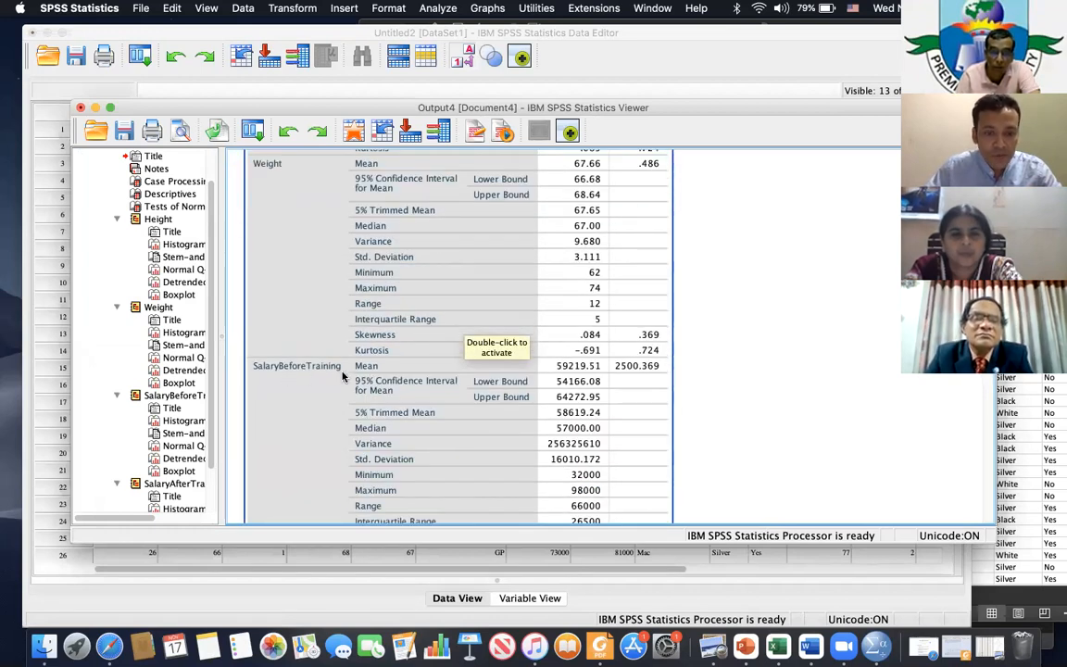
{"action": "scroll", "coordinate": [555, 371], "scroll_direction": "down", "scroll_amount": 7}
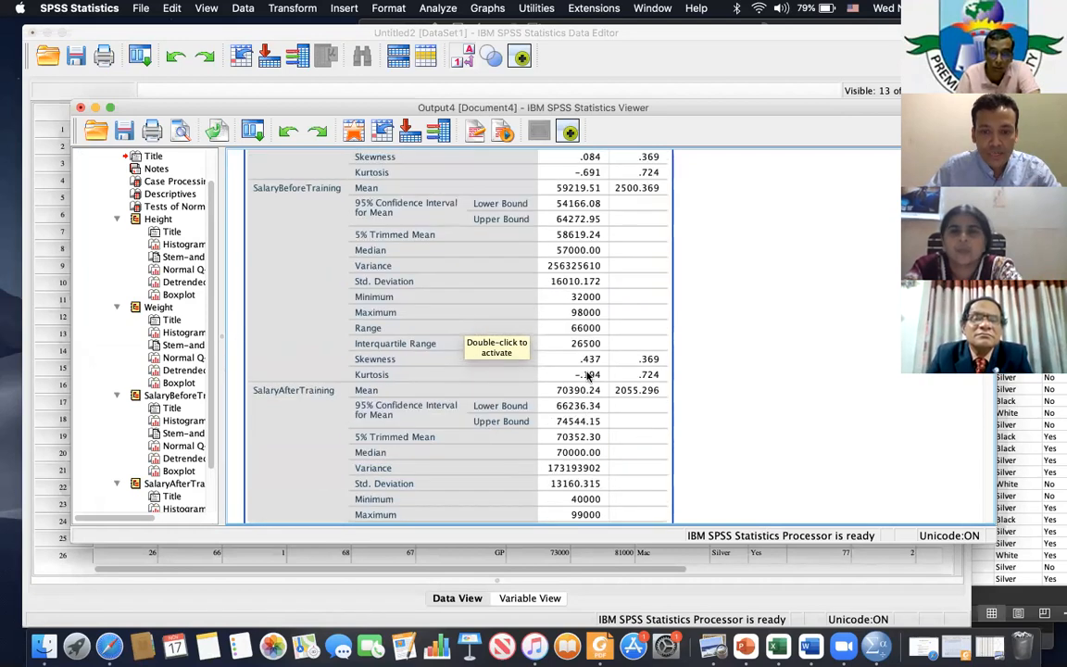
{"action": "scroll", "coordinate": [593, 500], "scroll_direction": "down", "scroll_amount": 5}
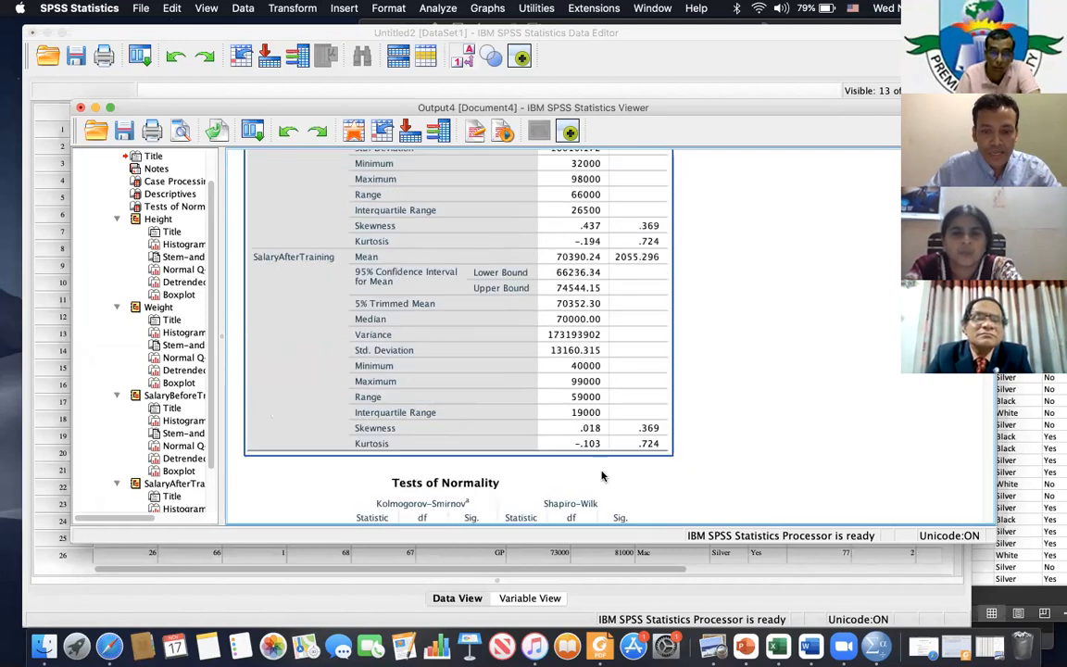
Examine the Tests of Normality significance values for all four variables and the histogram, stem-and-leaf plot and normal Q-Q plot of Height
{"action": "scroll", "coordinate": [603, 477], "scroll_direction": "down", "scroll_amount": 6}
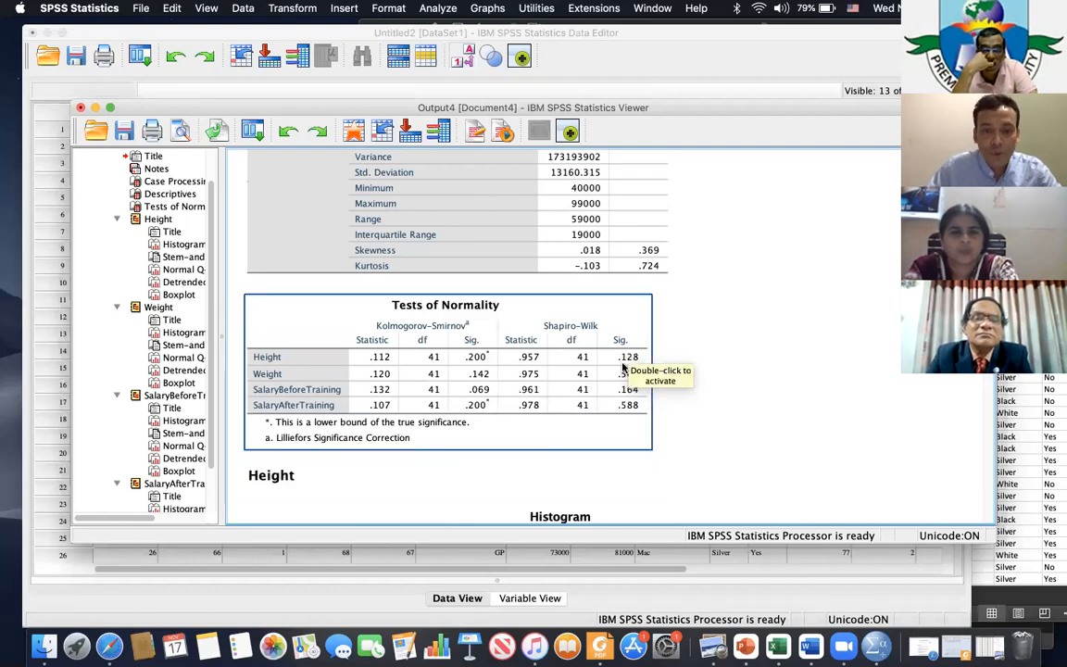
{"action": "scroll", "coordinate": [618, 380], "scroll_direction": "down", "scroll_amount": 1}
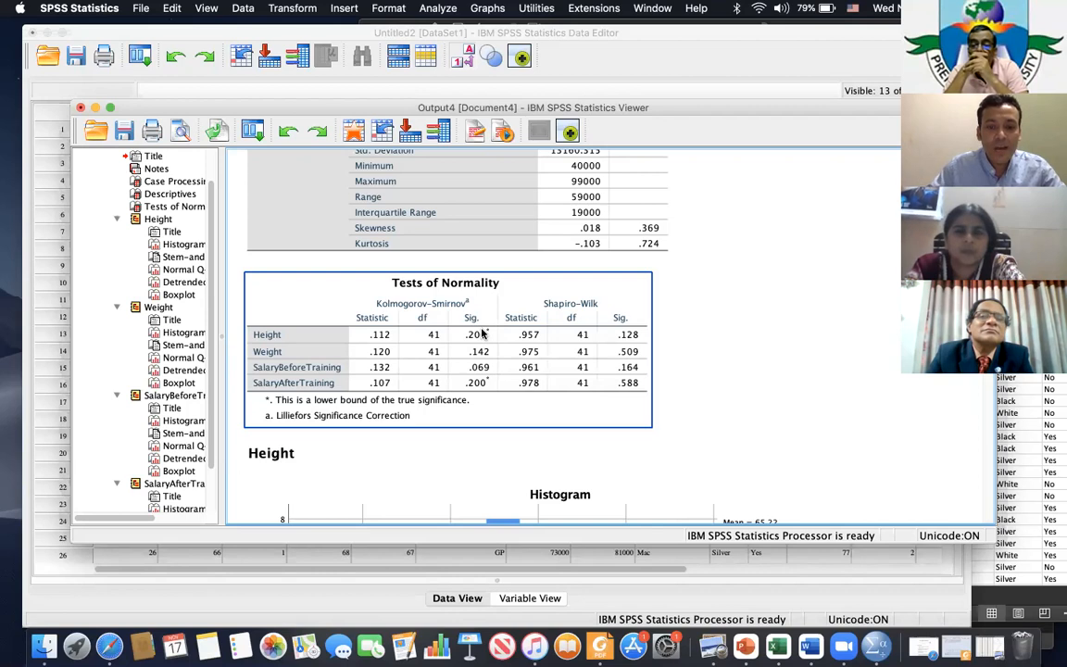
{"action": "scroll", "coordinate": [482, 333], "scroll_direction": "down", "scroll_amount": 10}
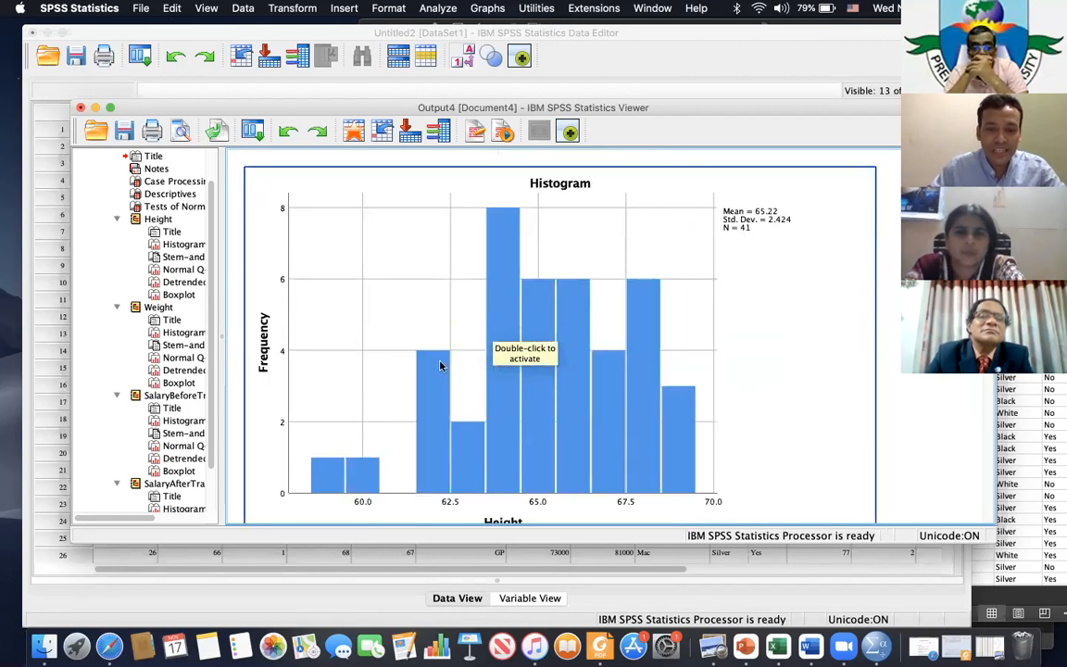
{"action": "scroll", "coordinate": [536, 362], "scroll_direction": "down", "scroll_amount": 10}
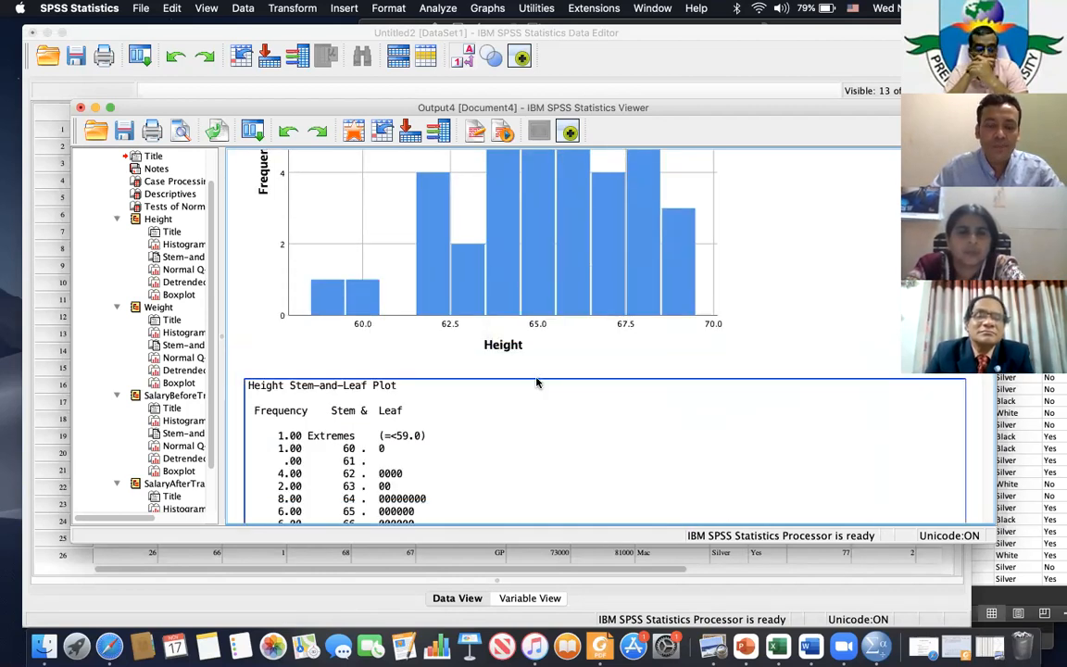
{"action": "scroll", "coordinate": [536, 382], "scroll_direction": "down", "scroll_amount": 2}
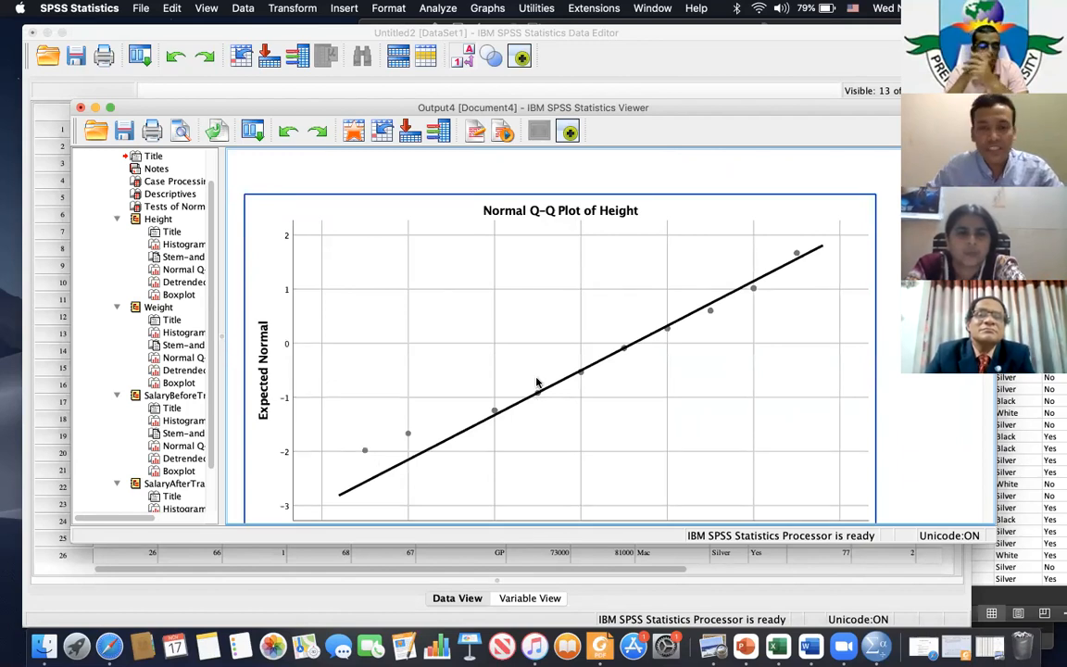
{"action": "scroll", "coordinate": [537, 382], "scroll_direction": "up", "scroll_amount": 20}
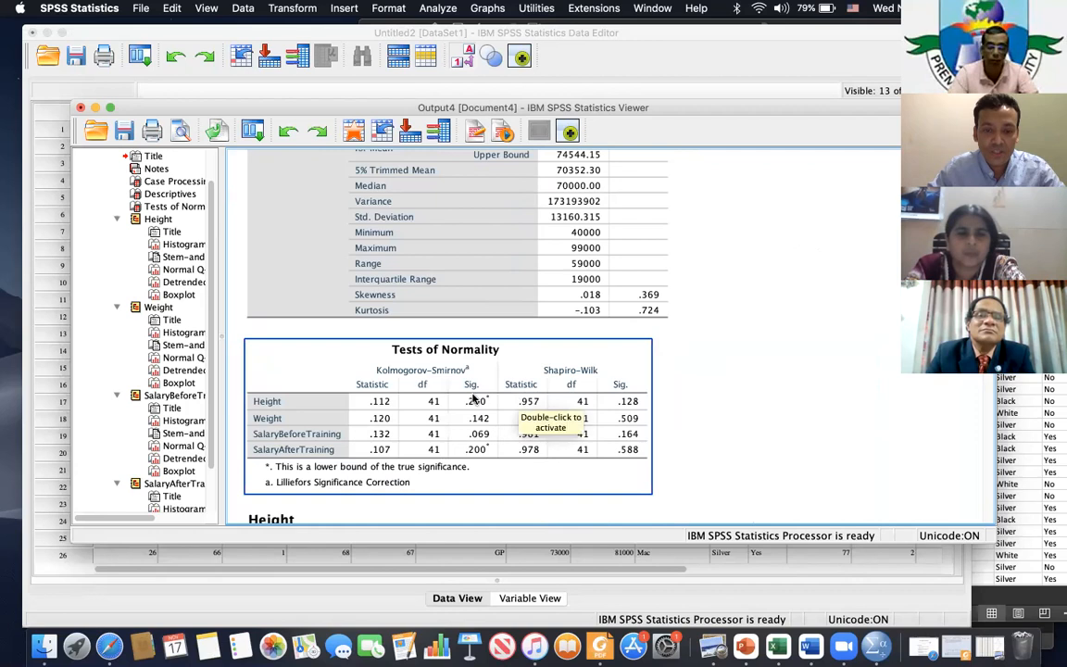
{"action": "scroll", "coordinate": [624, 402], "scroll_direction": "down", "scroll_amount": 2}
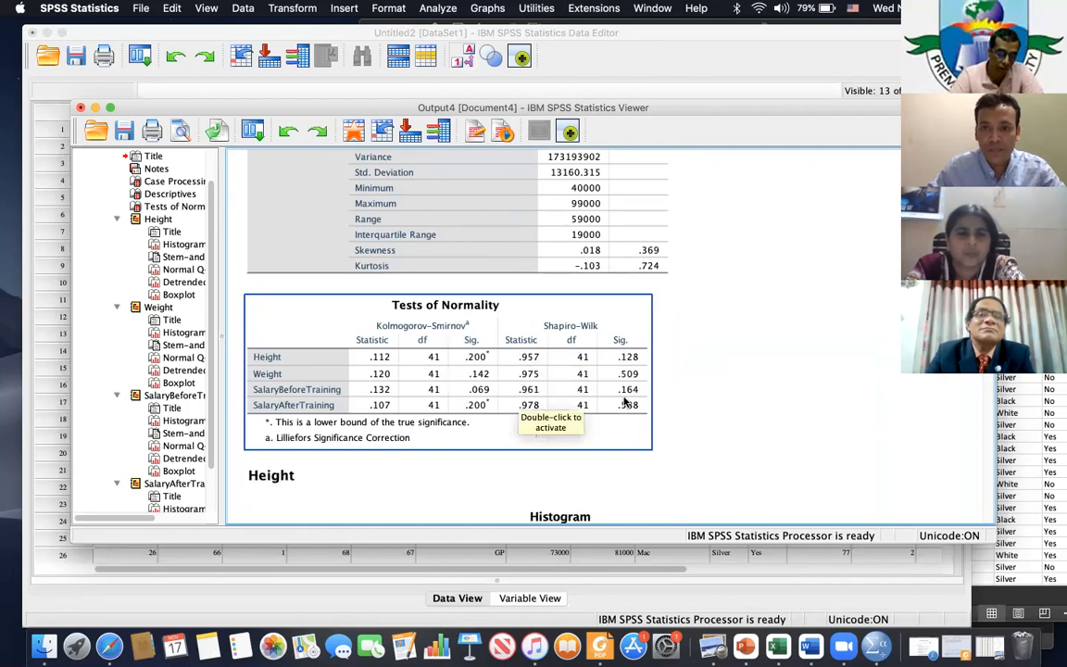
{"action": "scroll", "coordinate": [624, 402], "scroll_direction": "down", "scroll_amount": 5}
{"action": "scroll", "coordinate": [624, 402], "scroll_direction": "down", "scroll_amount": 3}
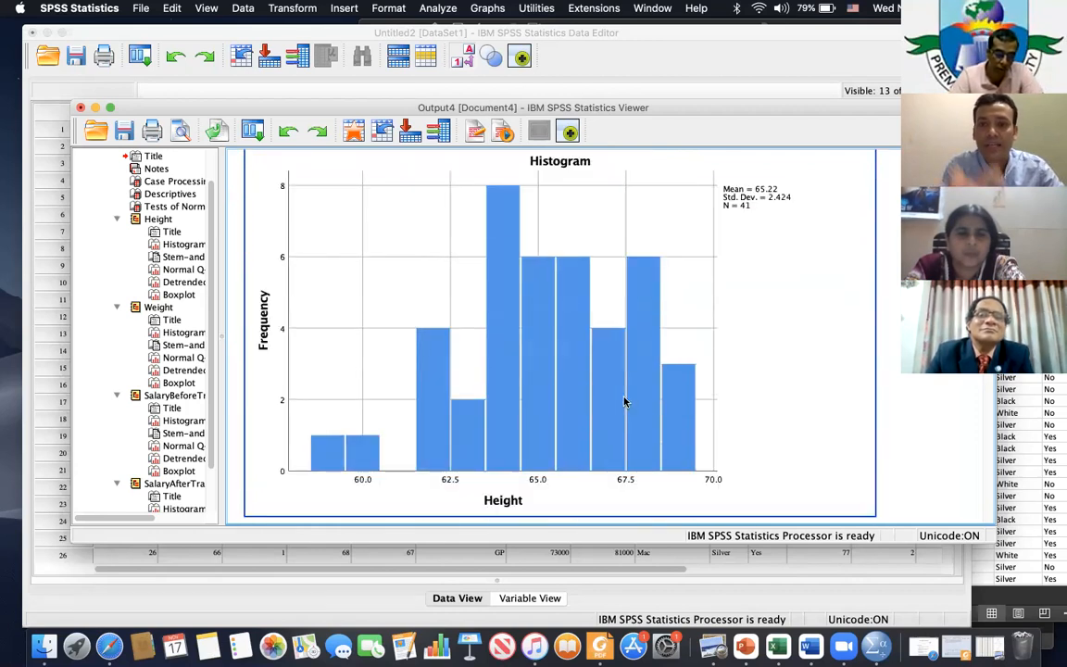
{"action": "scroll", "coordinate": [624, 402], "scroll_direction": "down", "scroll_amount": 1}
{"action": "scroll", "coordinate": [623, 402], "scroll_direction": "down", "scroll_amount": 20}
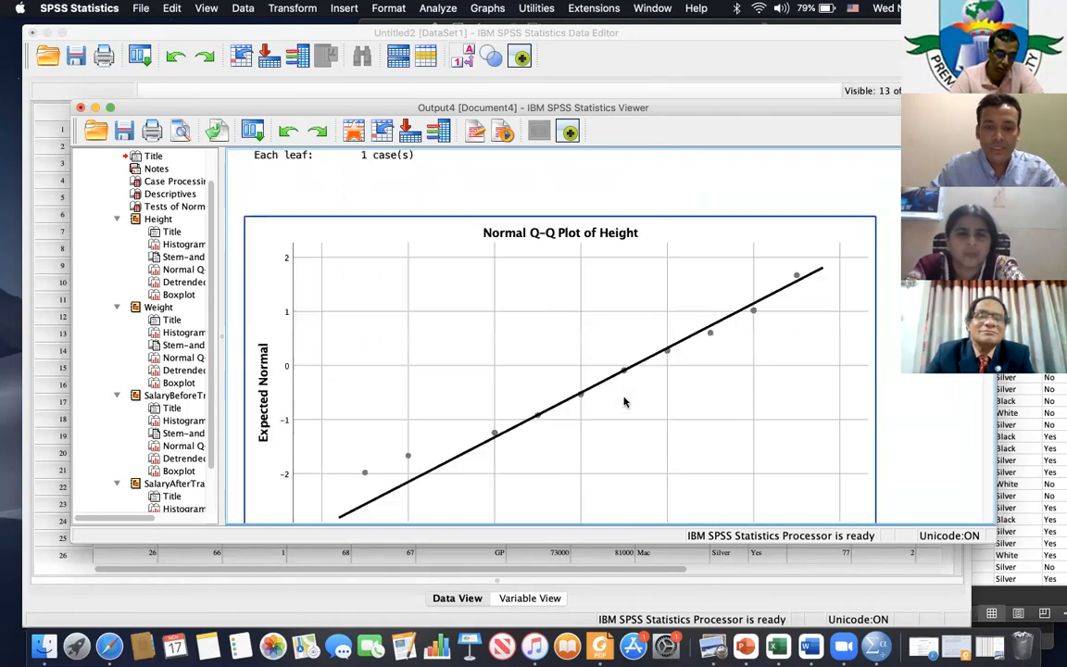
Examine the histogram and stem-and-leaf plot of Weight in the Explore output
{"action": "scroll", "coordinate": [624, 402], "scroll_direction": "up", "scroll_amount": 5}
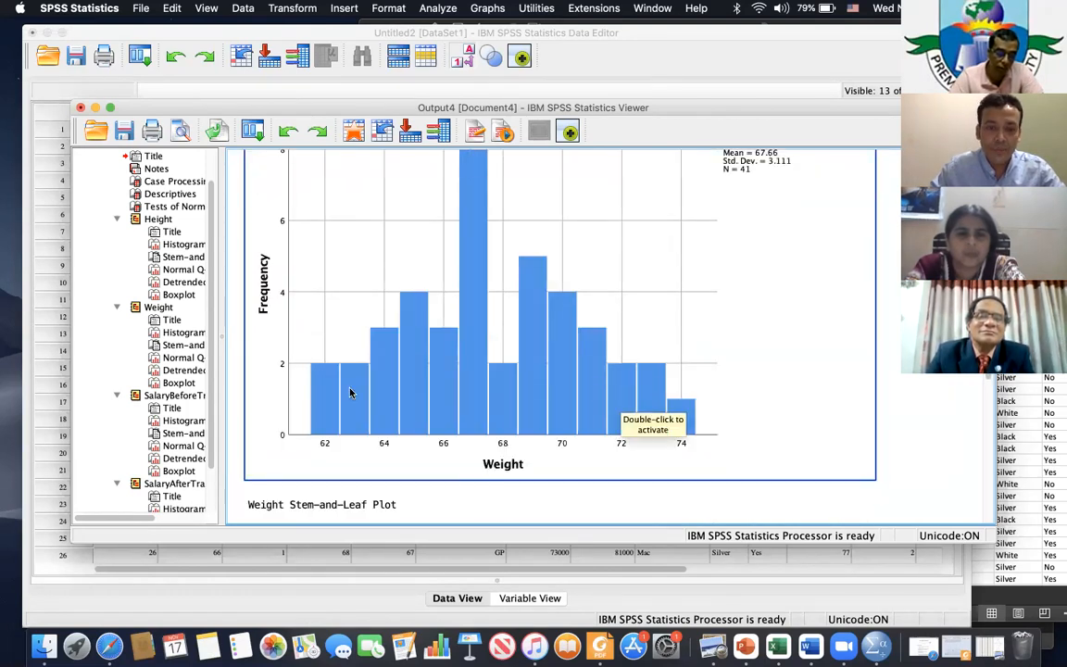
{"action": "scroll", "coordinate": [462, 475], "scroll_direction": "up", "scroll_amount": 1}
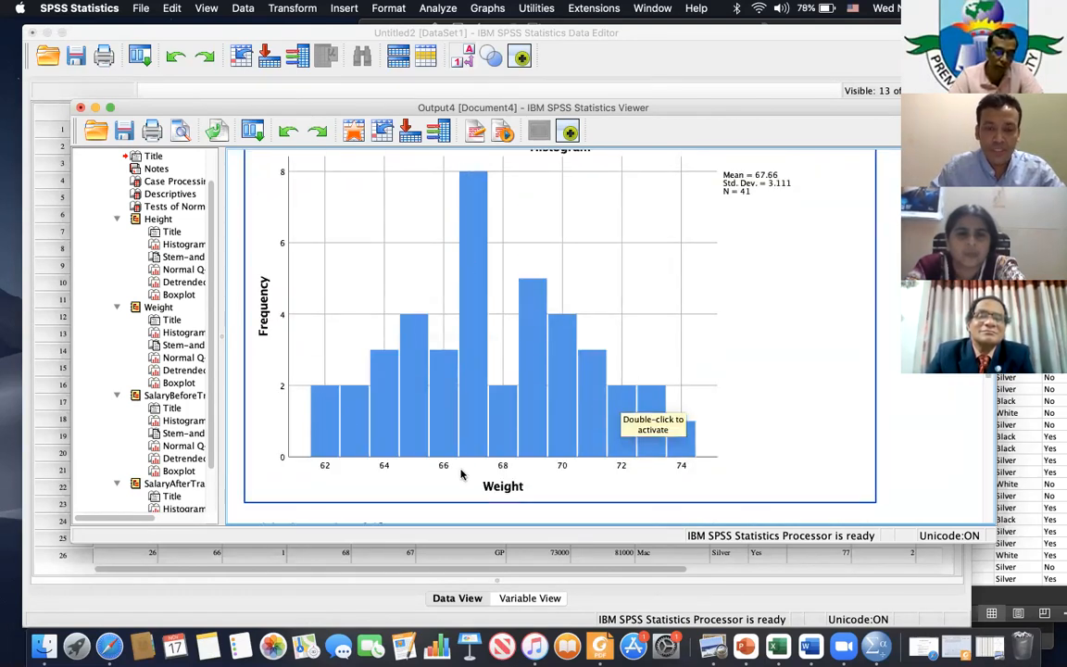
{"action": "scroll", "coordinate": [463, 474], "scroll_direction": "down", "scroll_amount": 20}
{"action": "scroll", "coordinate": [463, 474], "scroll_direction": "up", "scroll_amount": 15}
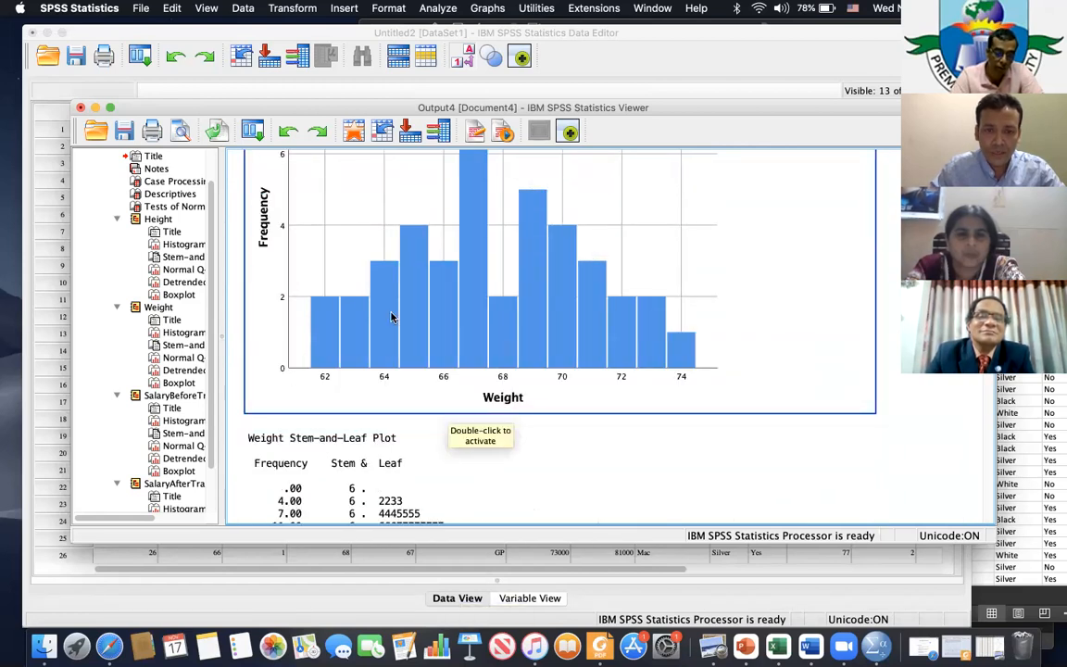
{"action": "scroll", "coordinate": [482, 282], "scroll_direction": "up", "scroll_amount": 2}
{"action": "scroll", "coordinate": [414, 252], "scroll_direction": "up", "scroll_amount": 1}
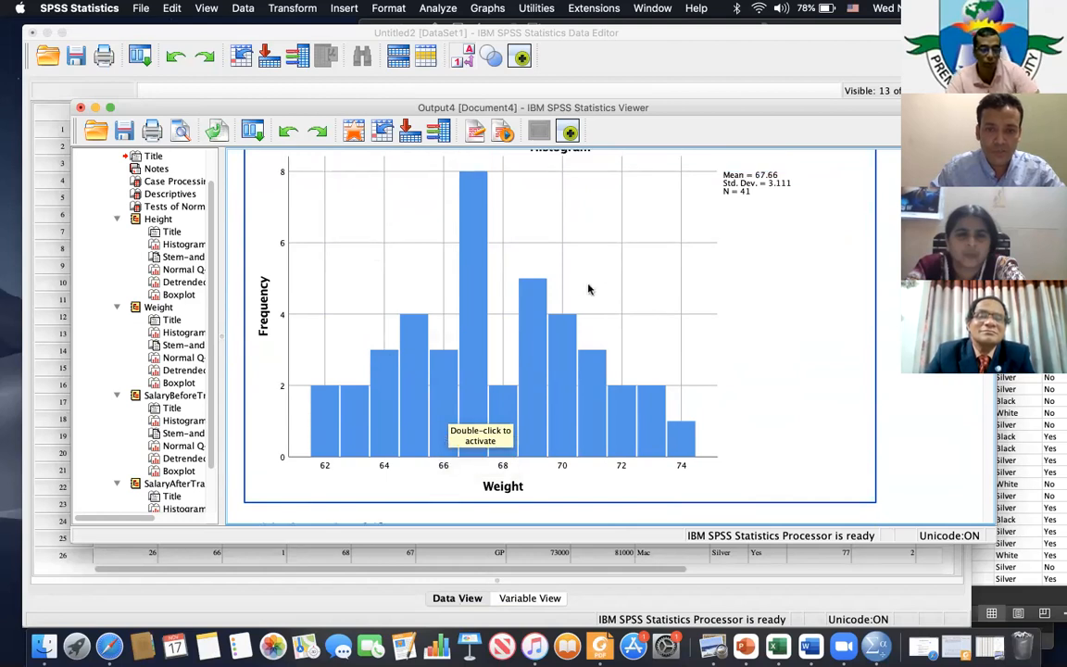
Close the Explore output window without saving its contents
{"action": "left_click", "coordinate": [82, 109]}
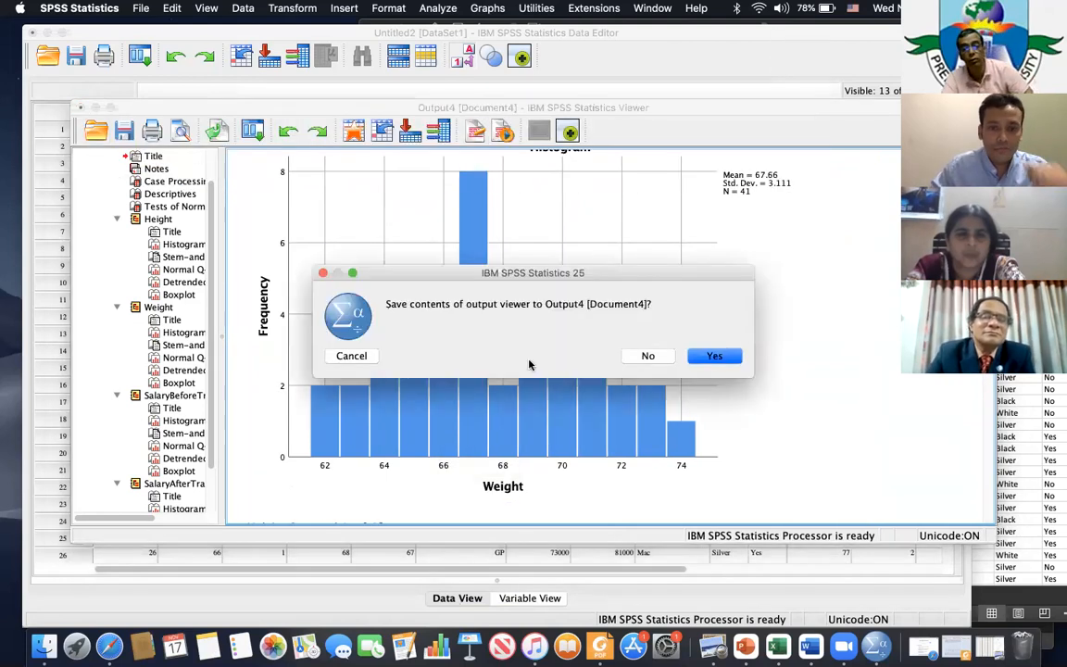
{"action": "left_click", "coordinate": [648, 358]}
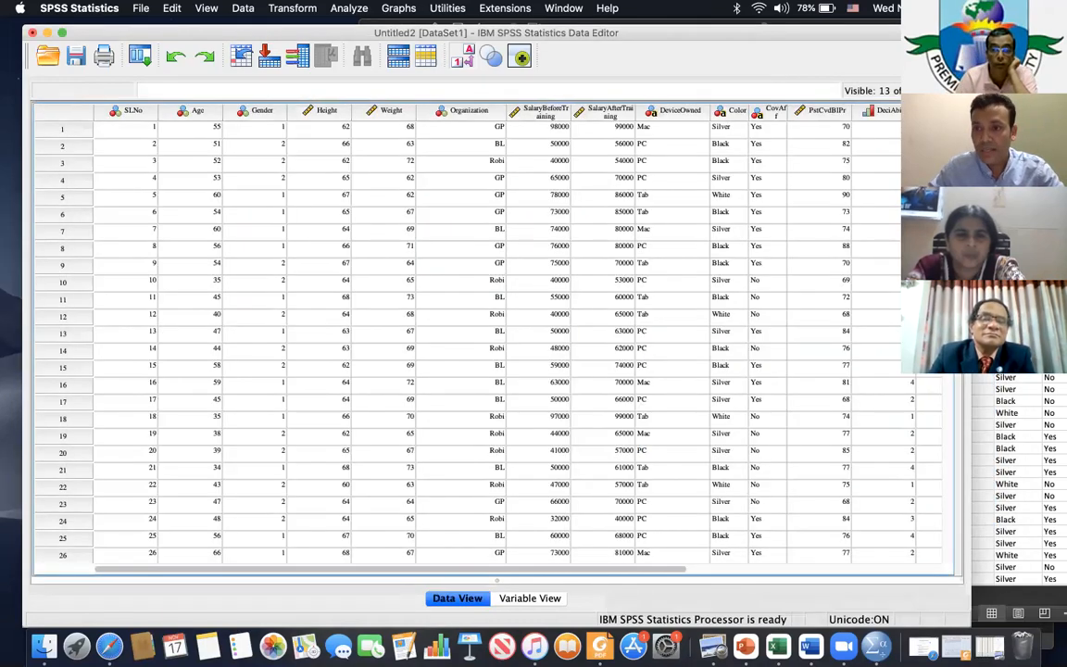
Minimize the Excel Data Set workbook and switch to the PowerPoint slide on the Kolmogorov-Smirnov and Shapiro-Wilk tests
{"action": "left_click", "coordinate": [373, 23]}
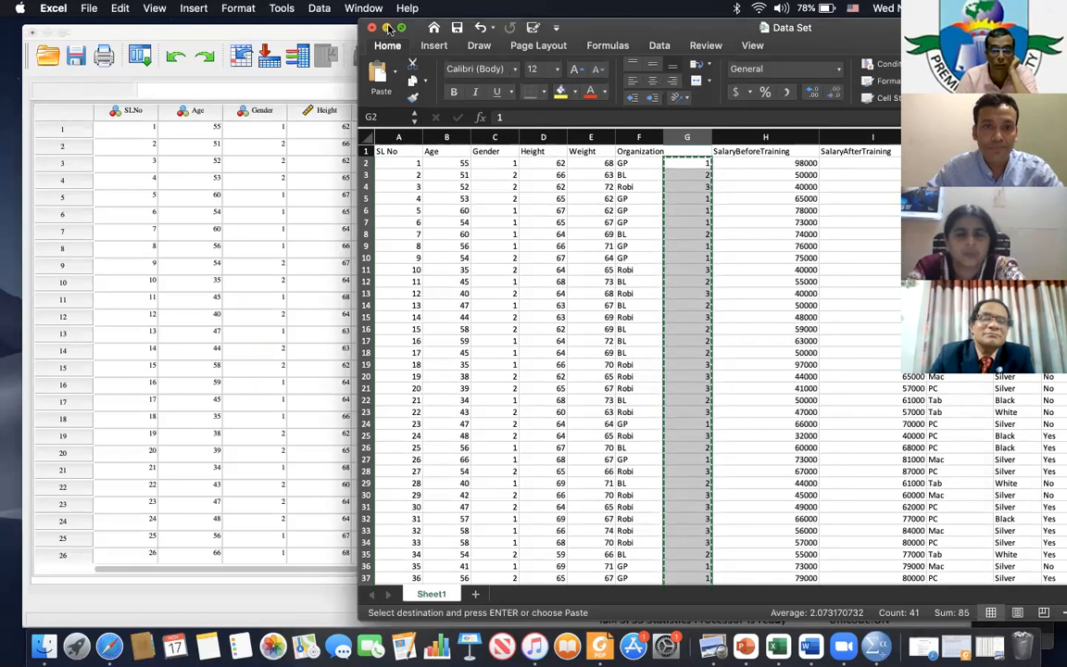
{"action": "left_click", "coordinate": [388, 27]}
{"action": "left_click", "coordinate": [1017, 361]}
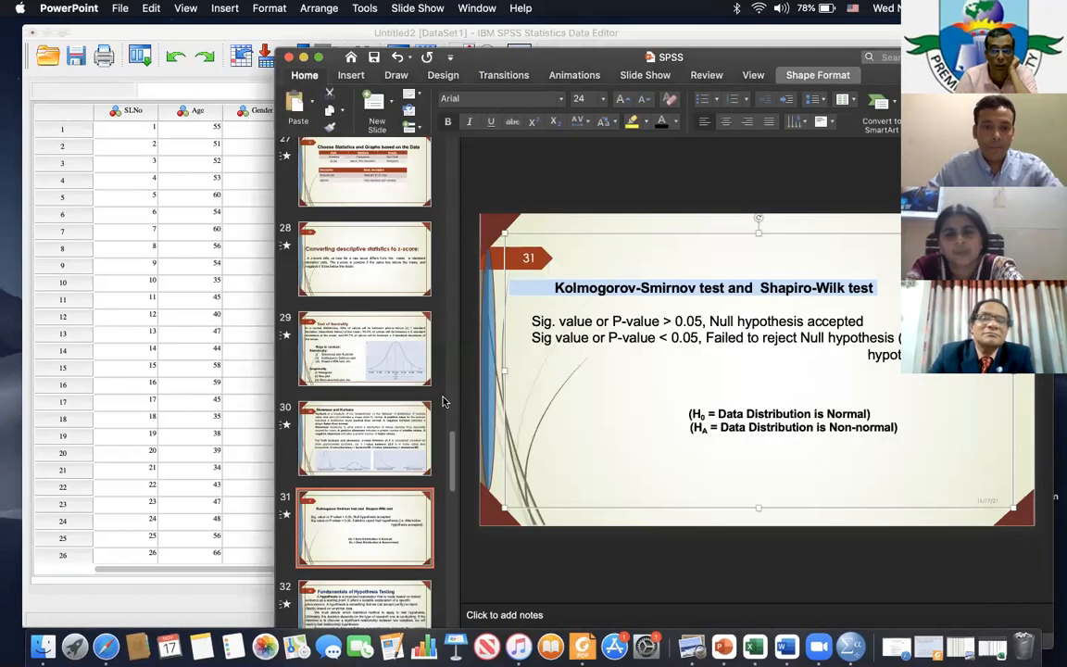
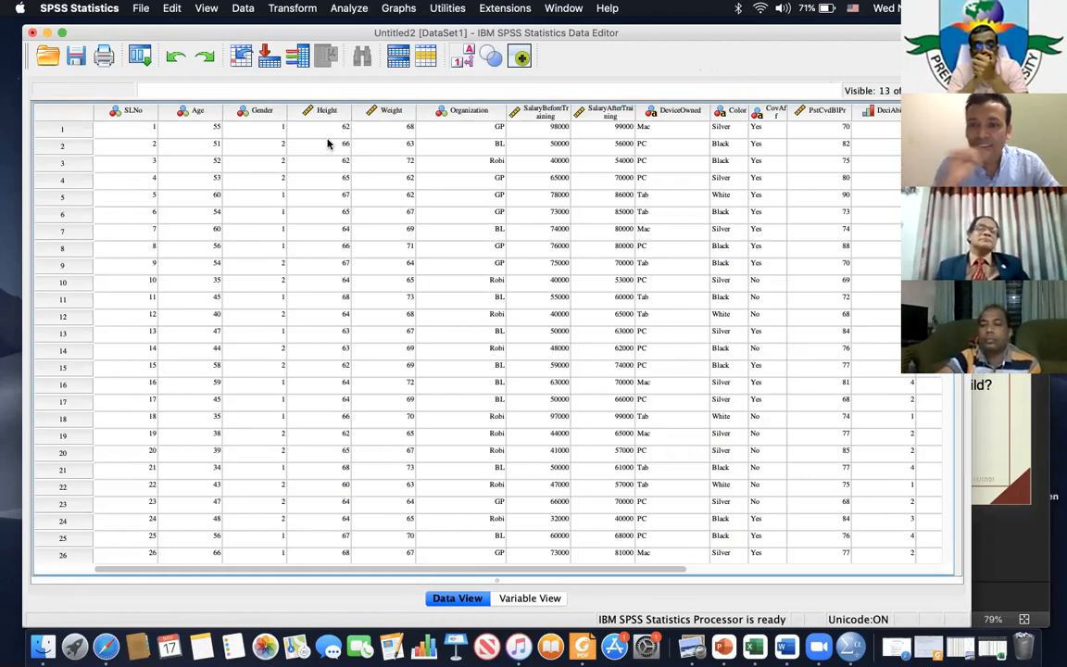
Start a One-Sample T Test analysis in SPSS and set Height as its test variable
{"action": "left_click", "coordinate": [350, 9]}
{"action": "mouse_move", "coordinate": [386, 88]}
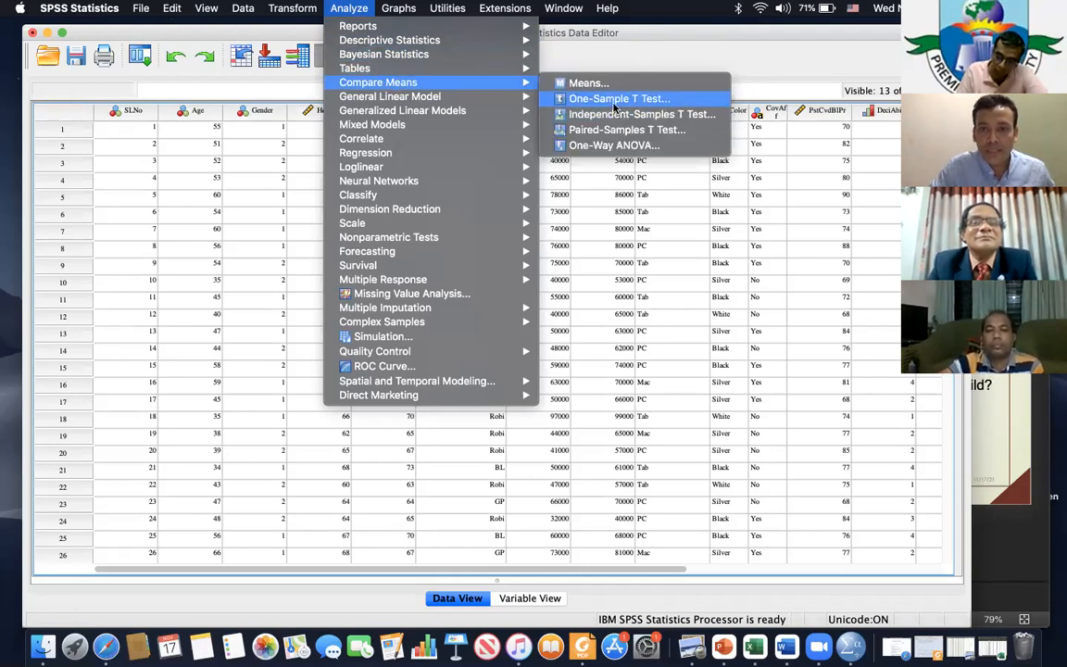
{"action": "left_click", "coordinate": [615, 99]}
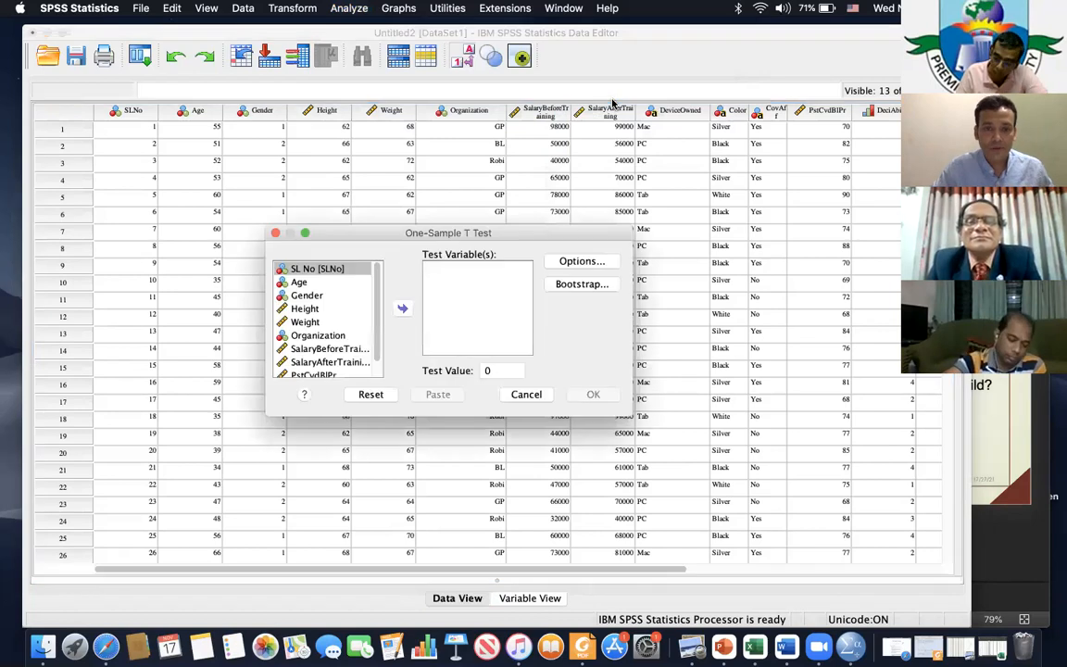
{"action": "left_click", "coordinate": [305, 309]}
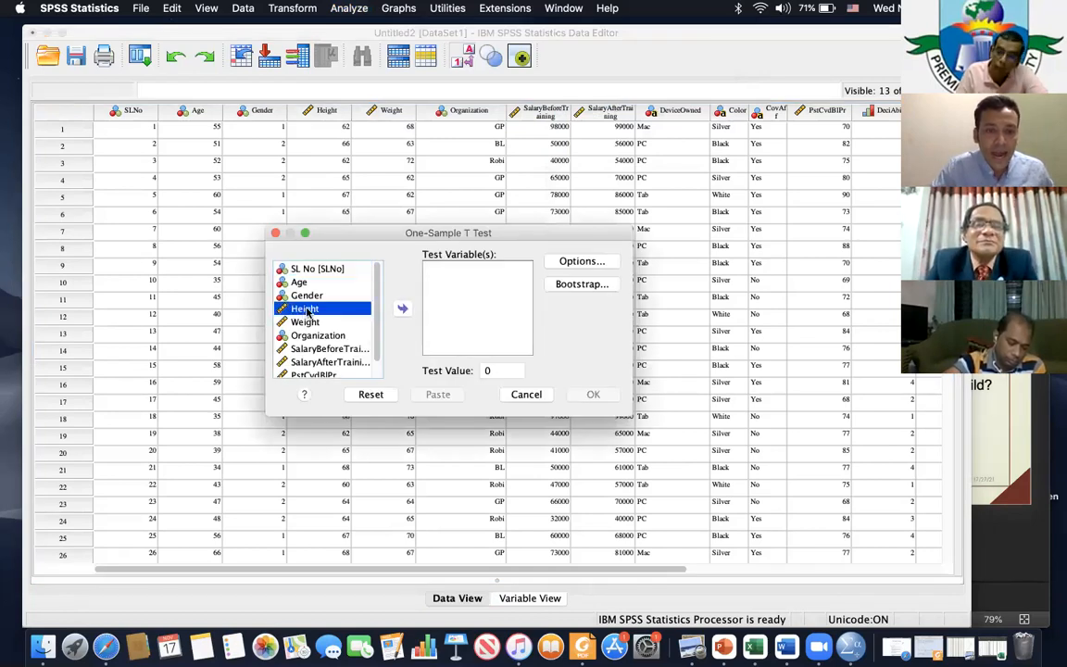
{"action": "left_click", "coordinate": [401, 310]}
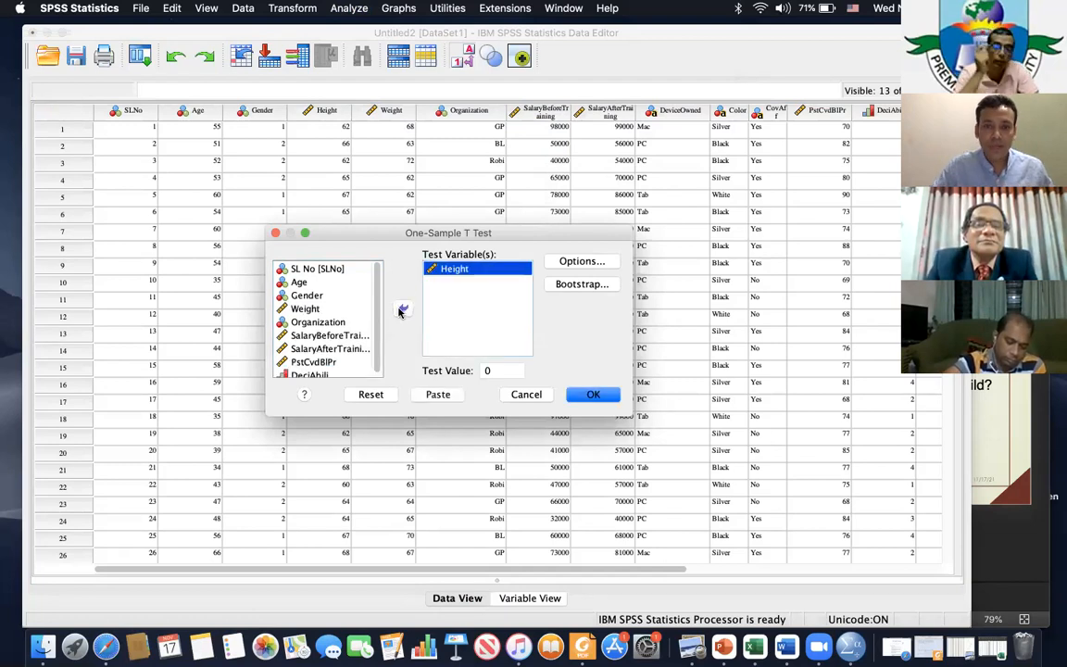
Keep the 95% confidence interval, set the test value to 63 and run the one-sample t test on Height
{"action": "left_click", "coordinate": [581, 262]}
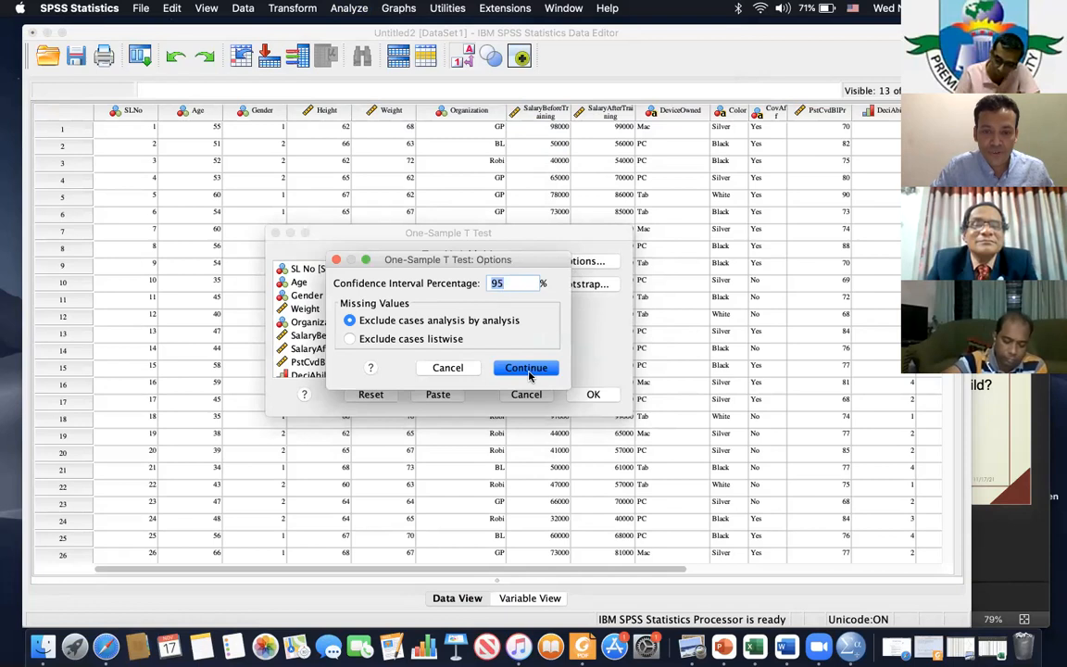
{"action": "left_click", "coordinate": [527, 368]}
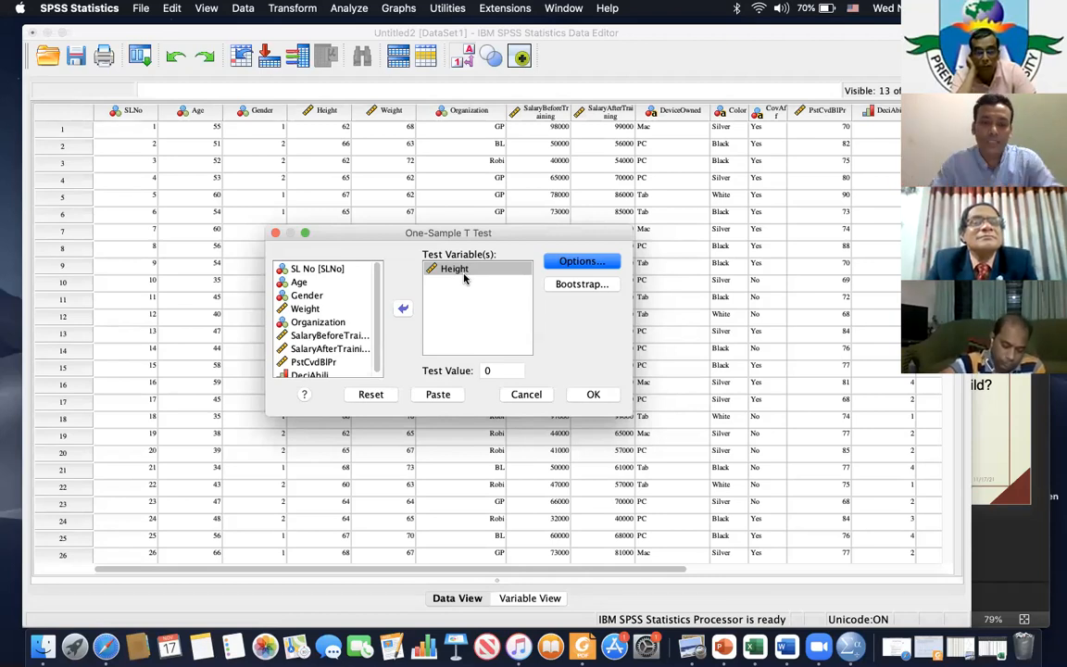
{"action": "left_click", "coordinate": [493, 371]}
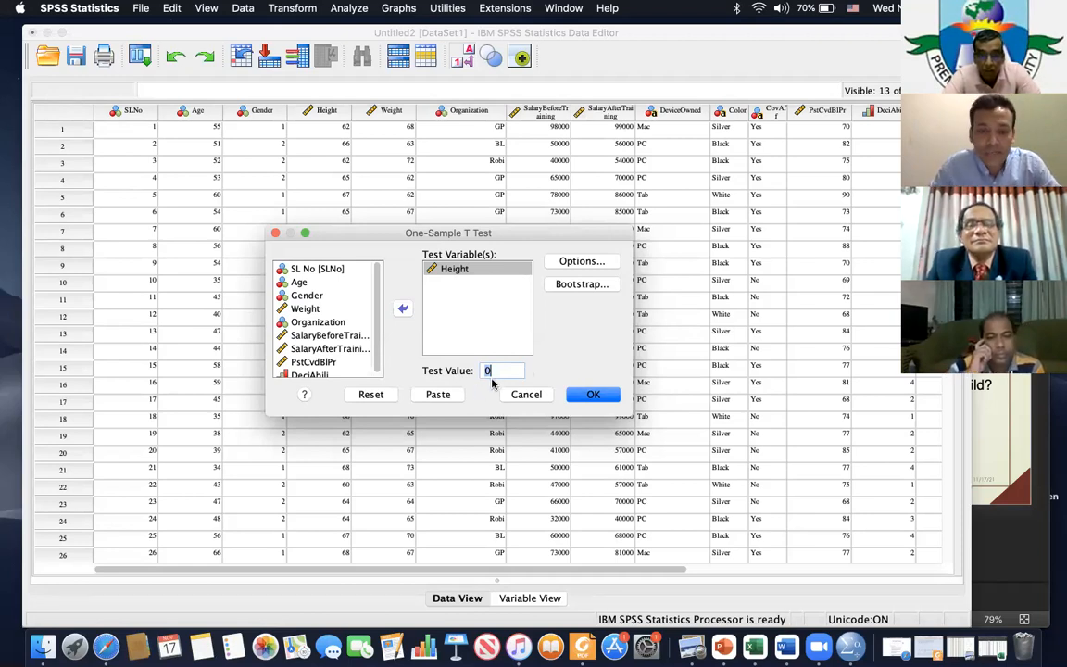
{"action": "left_click", "coordinate": [478, 276]}
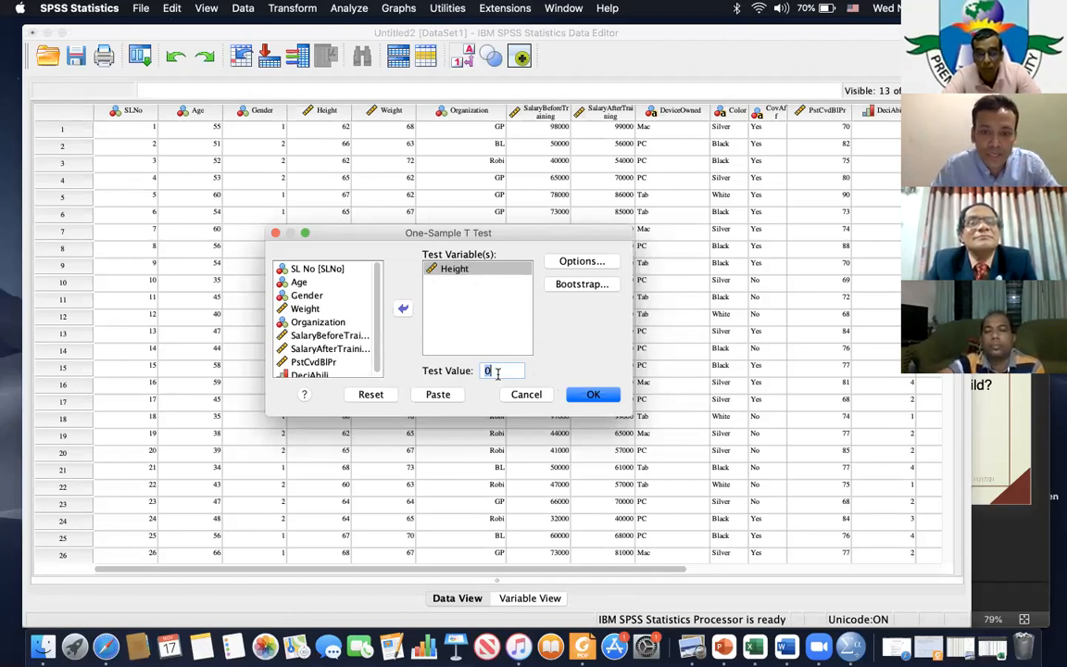
{"action": "type", "text": "63"}
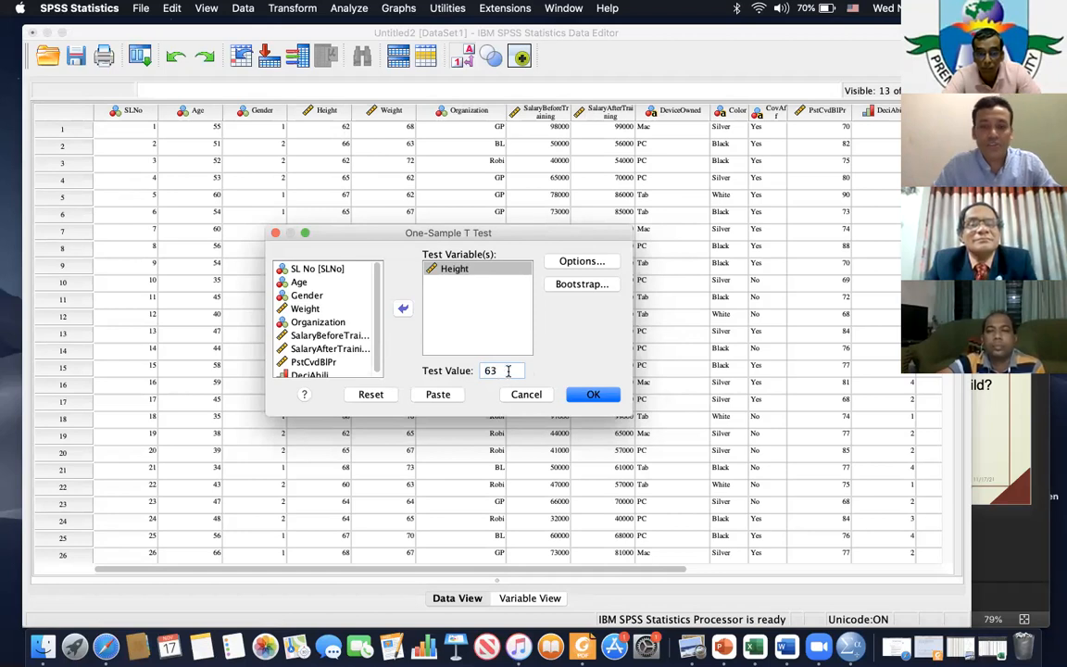
{"action": "left_click", "coordinate": [593, 395]}
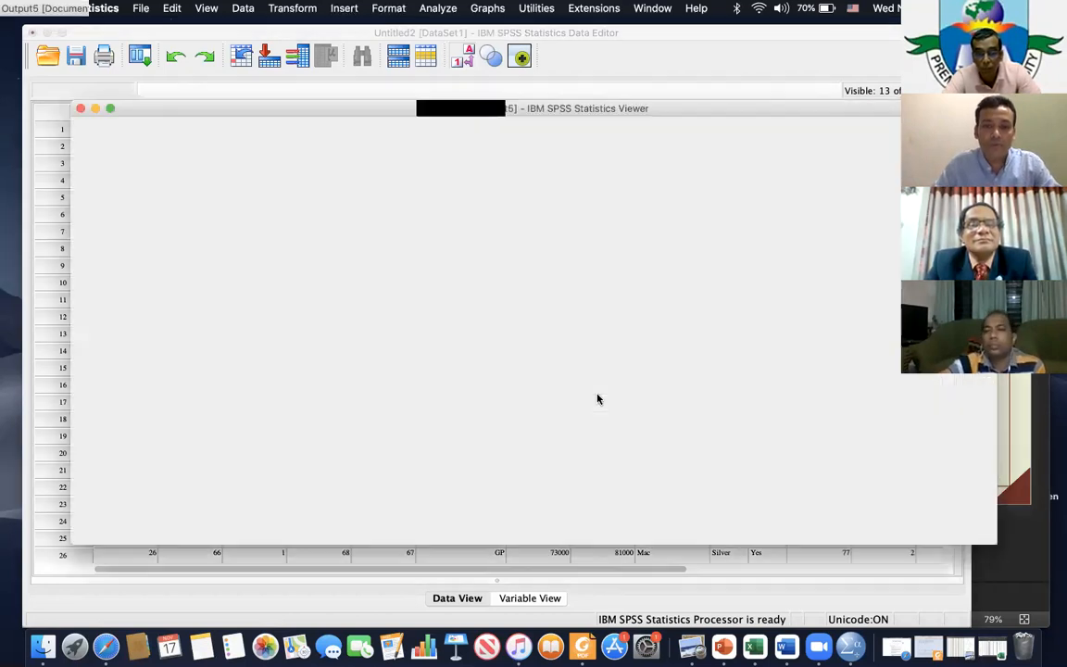
Examine the One-Sample Statistics and One-Sample Test tables for Height, including significance, mean difference and confidence interval
{"action": "left_click", "coordinate": [459, 366]}
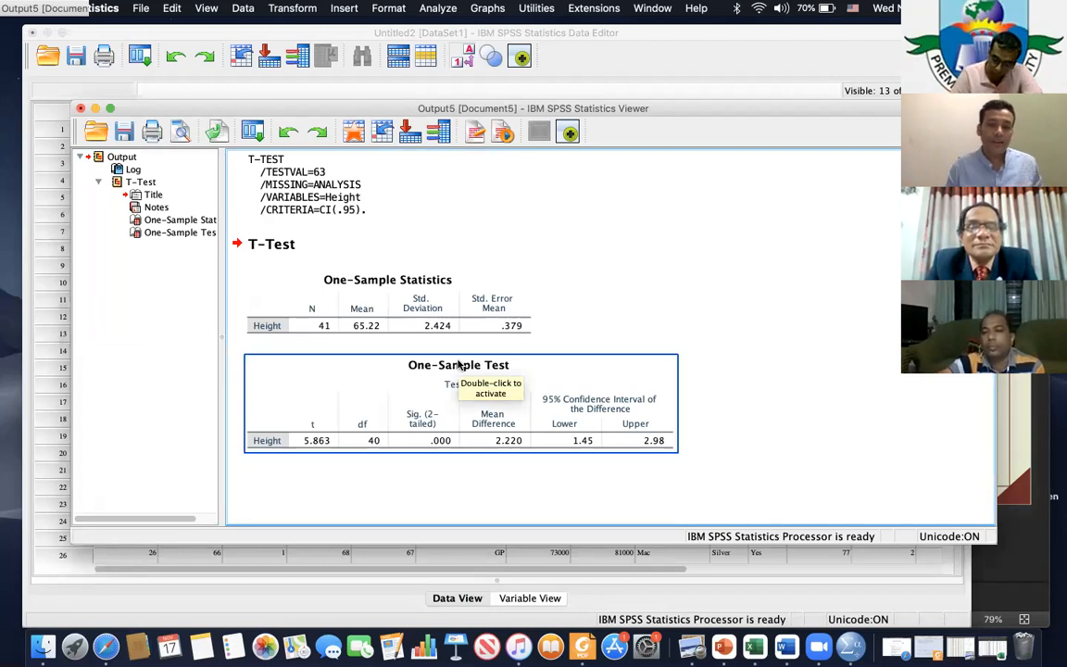
{"action": "left_click", "coordinate": [419, 325]}
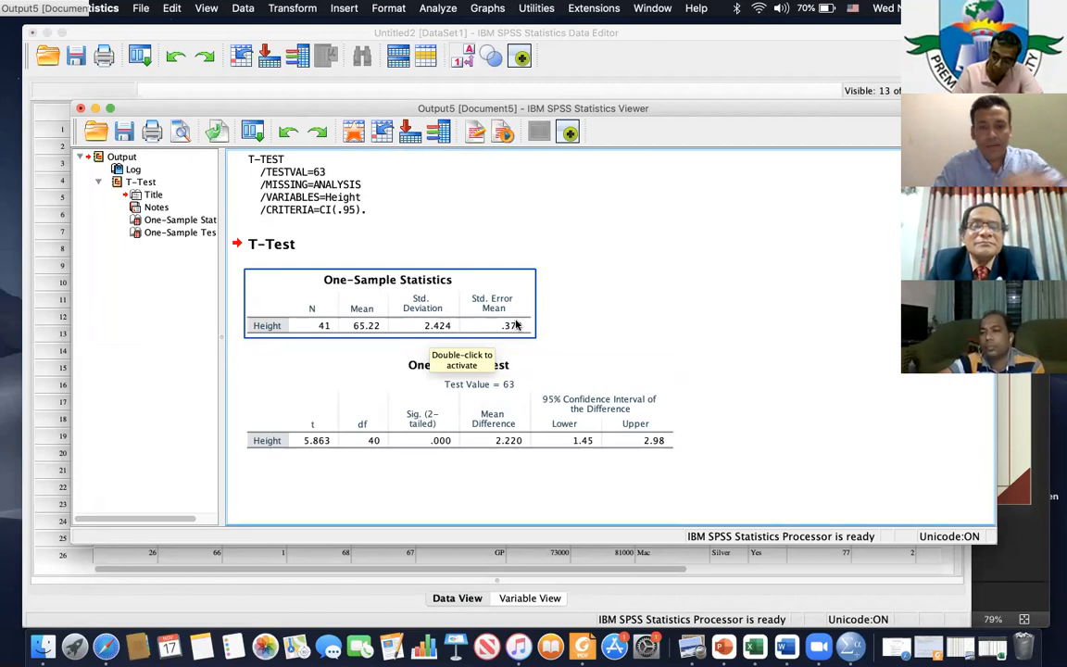
{"action": "left_click", "coordinate": [473, 394]}
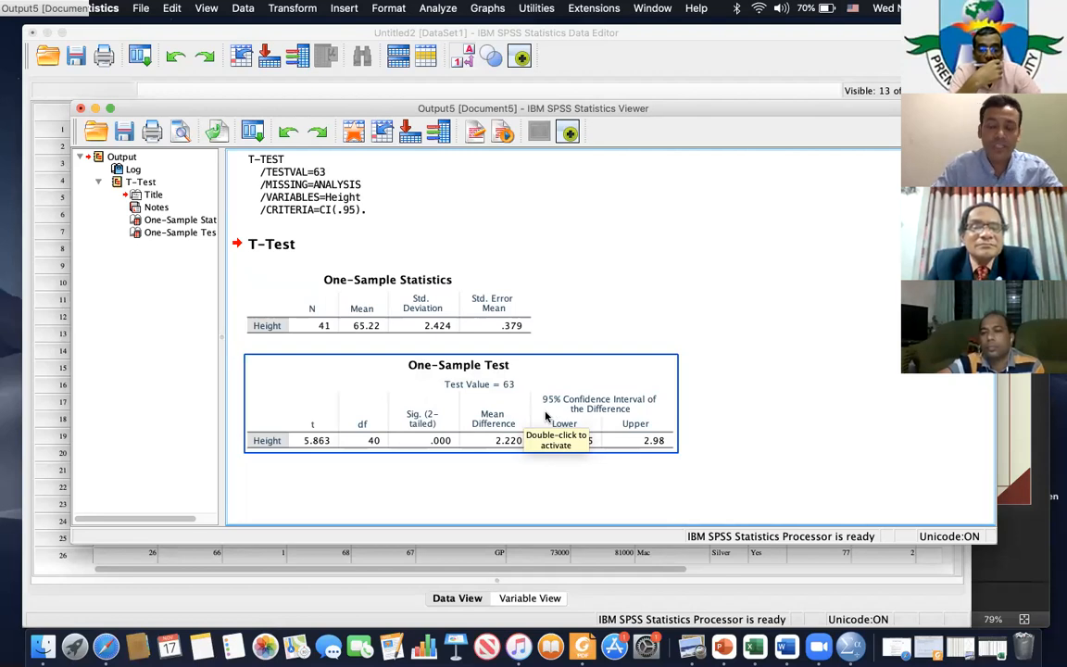
{"action": "left_click", "coordinate": [796, 370]}
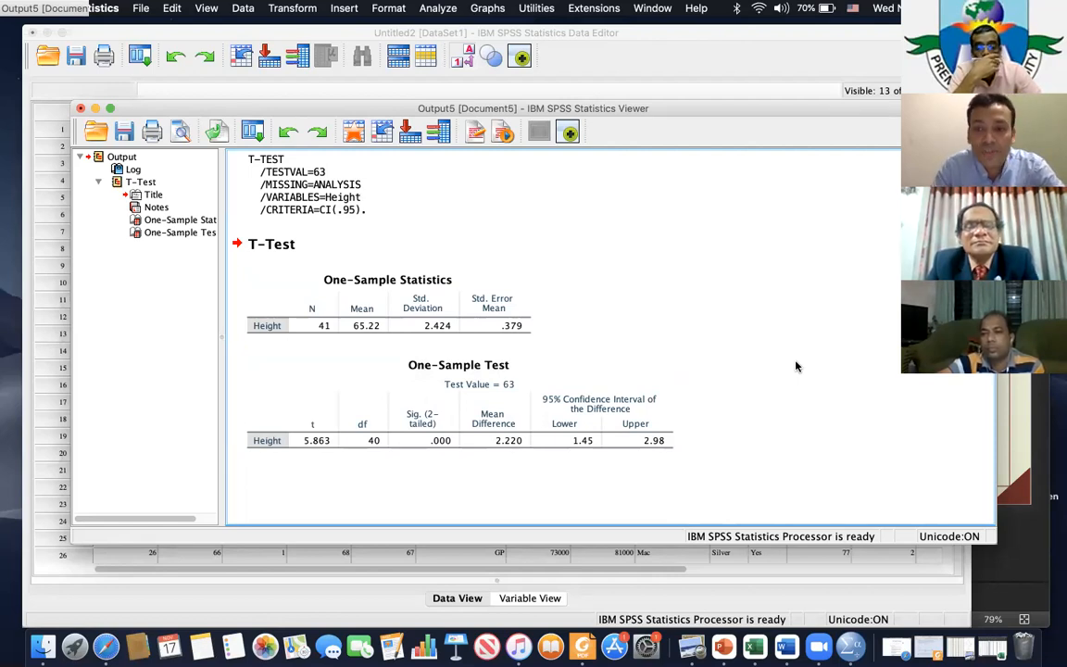
{"action": "left_click", "coordinate": [426, 356]}
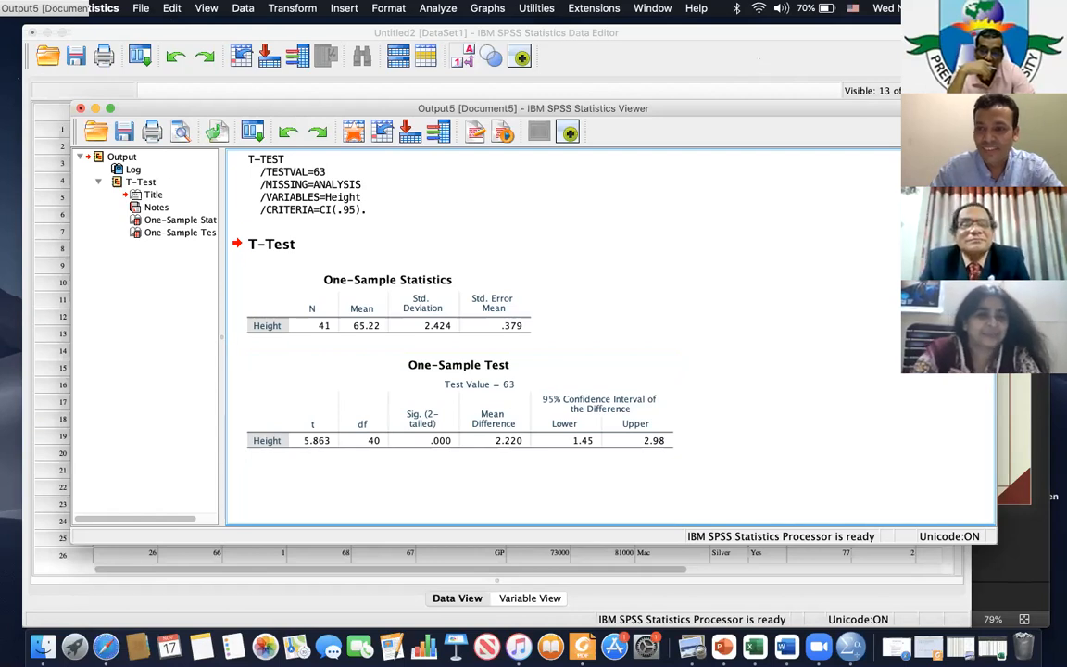
Switch to the PowerPoint presentation at its One sample t-Test slide and minimize its window
{"action": "left_click", "coordinate": [1017, 324]}
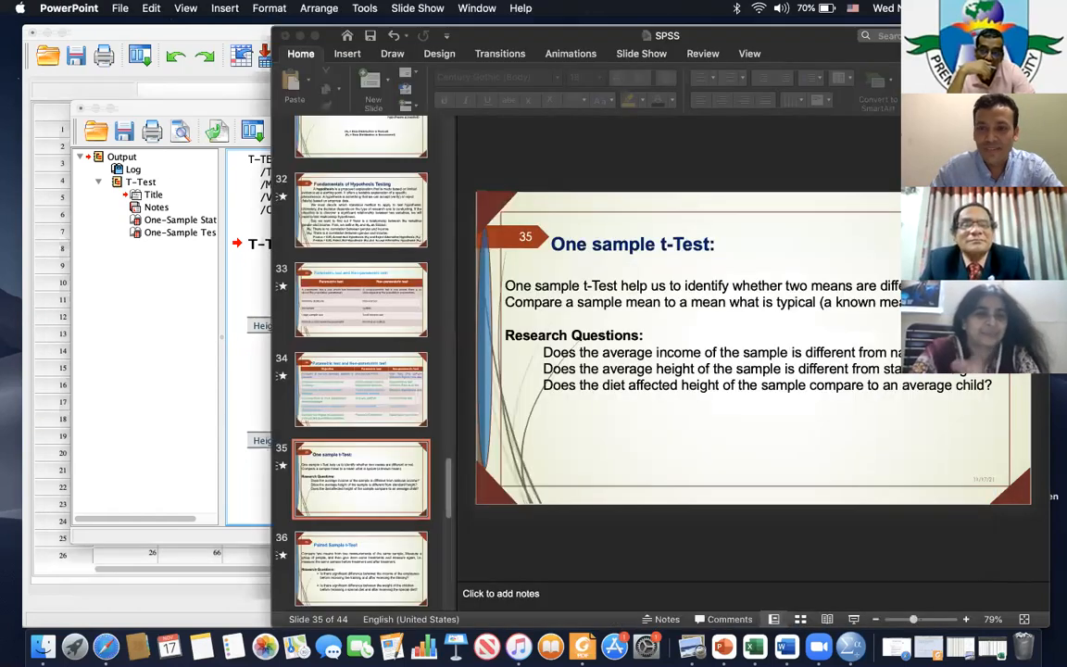
{"action": "left_click", "coordinate": [300, 36]}
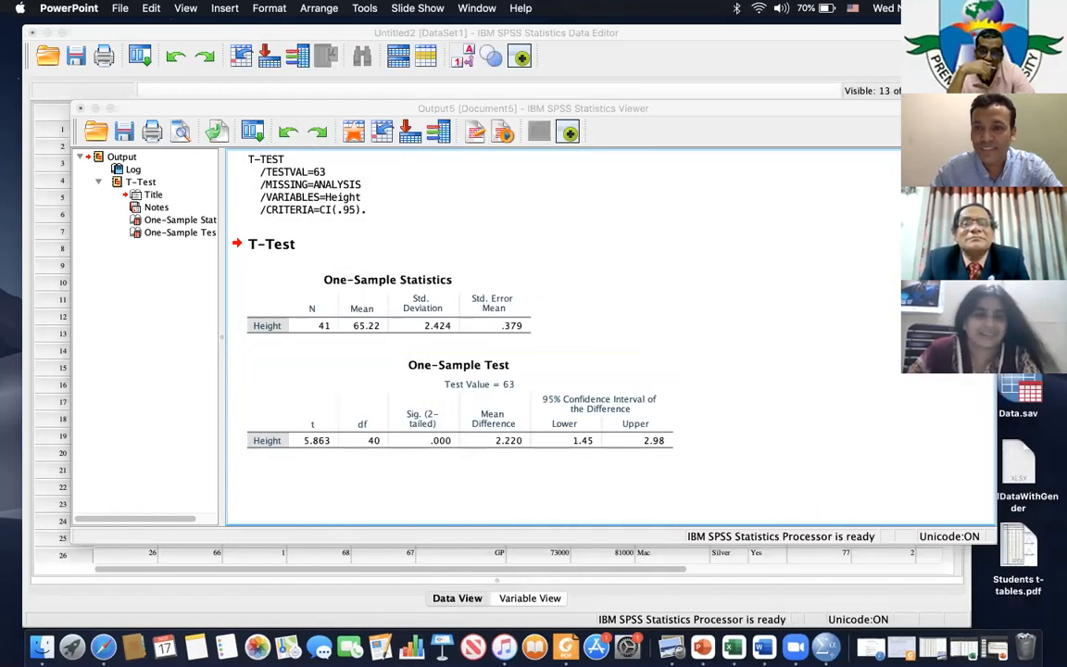
Switch back to the SPSS output of the Height t test and minimize the Untitled2 Data Editor window
{"action": "left_click", "coordinate": [519, 240]}
{"action": "left_click_drag", "start_coordinate": [519, 108], "coordinate": [469, 114]}
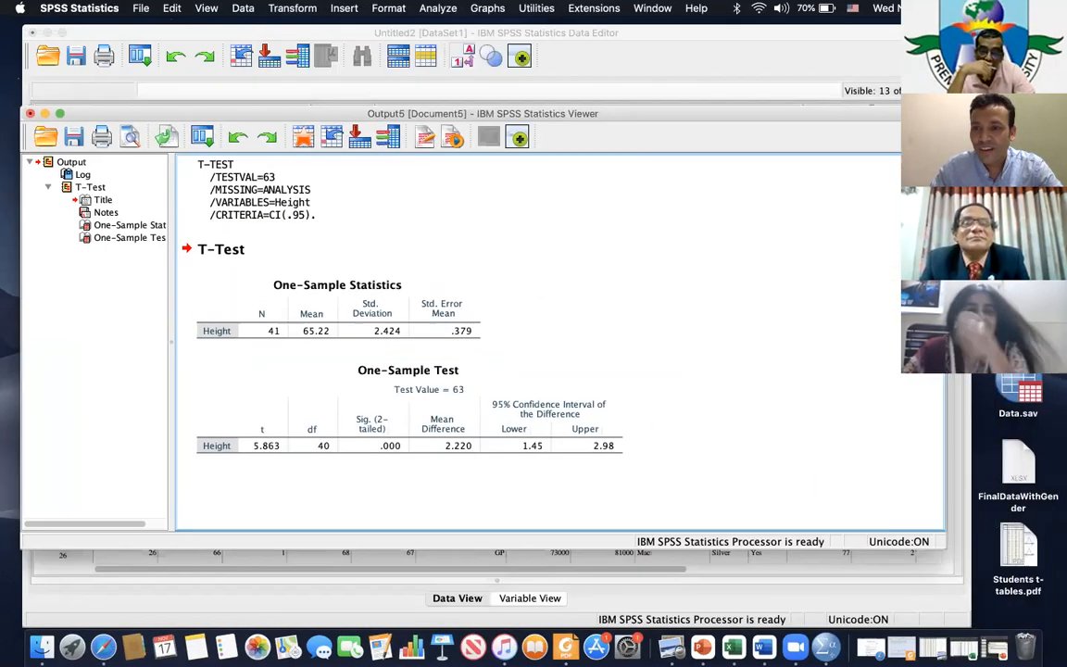
{"action": "left_click", "coordinate": [419, 368]}
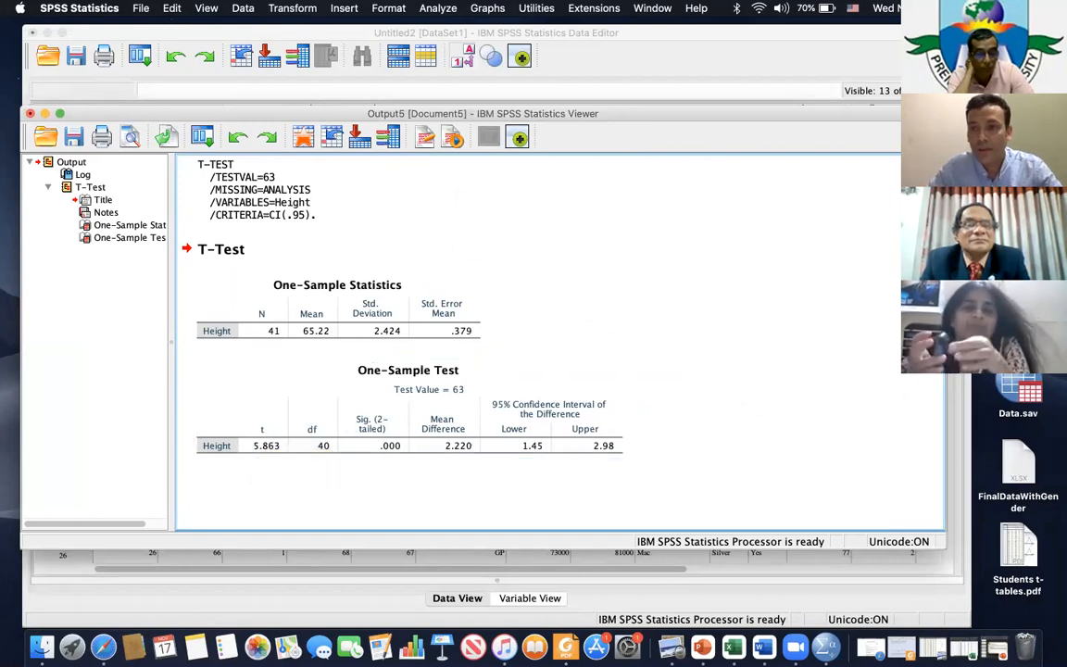
{"action": "mouse_move", "coordinate": [249, 28]}
{"action": "left_mouse_down"}
{"action": "mouse_move", "coordinate": [168, 20]}
{"action": "mouse_move", "coordinate": [267, 29]}
{"action": "left_mouse_up"}
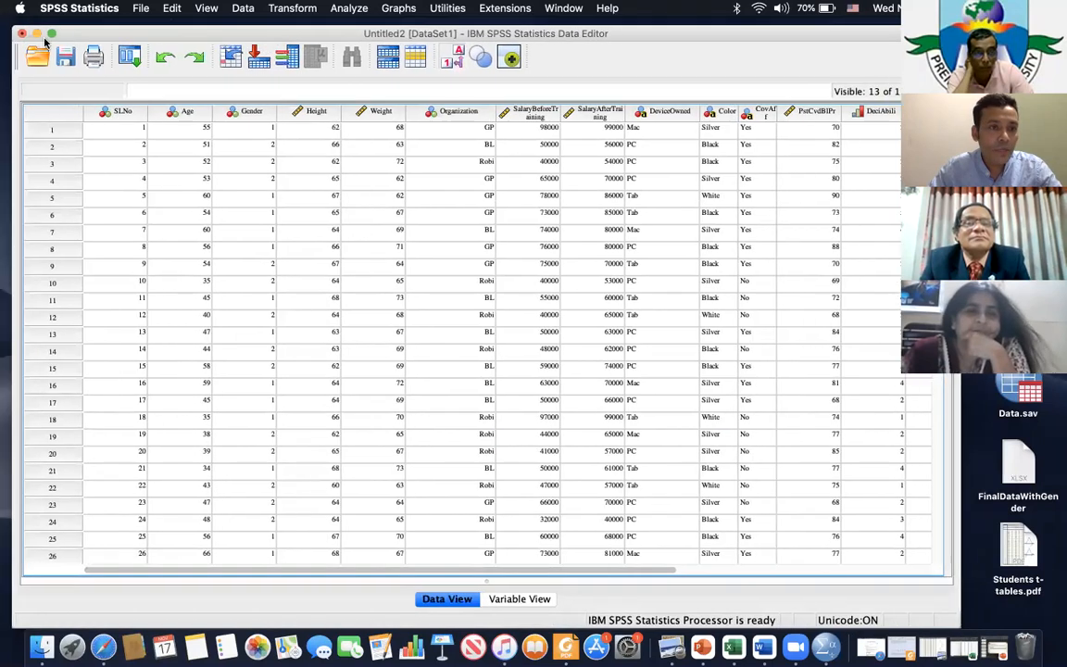
{"action": "left_click", "coordinate": [36, 33]}
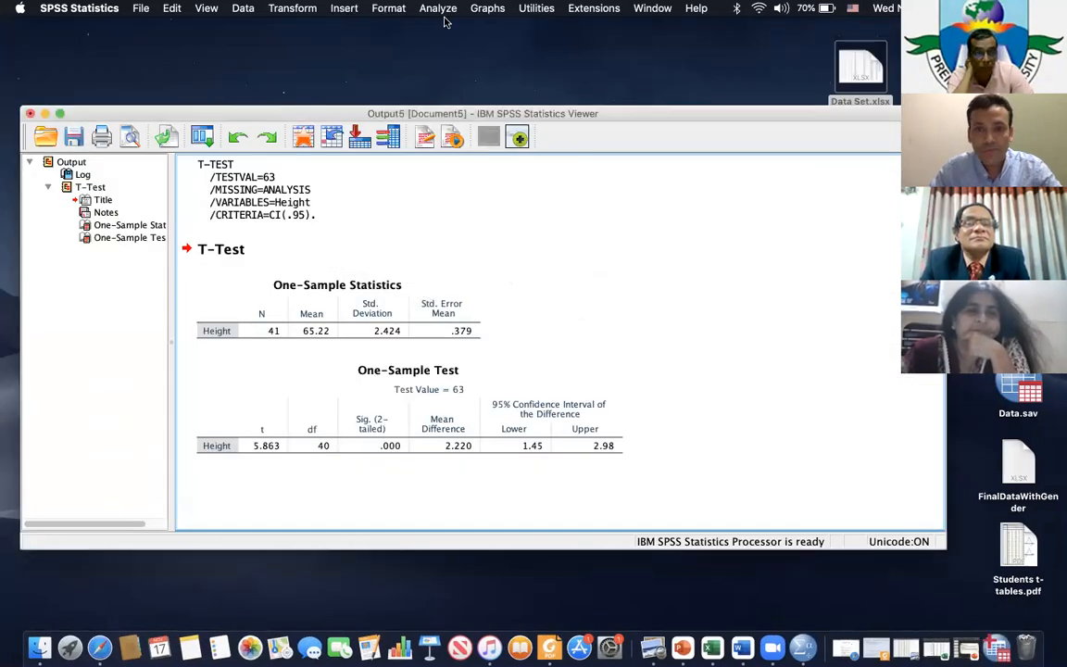
Open Students t-tables.pdf from the desktop and place its window beside the SPSS output
{"action": "mouse_move", "coordinate": [890, 121]}
{"action": "left_mouse_down"}
{"action": "mouse_move", "coordinate": [679, 176]}
{"action": "mouse_move", "coordinate": [870, 138]}
{"action": "mouse_move", "coordinate": [883, 122]}
{"action": "left_mouse_up"}
{"action": "left_click", "coordinate": [958, 176]}
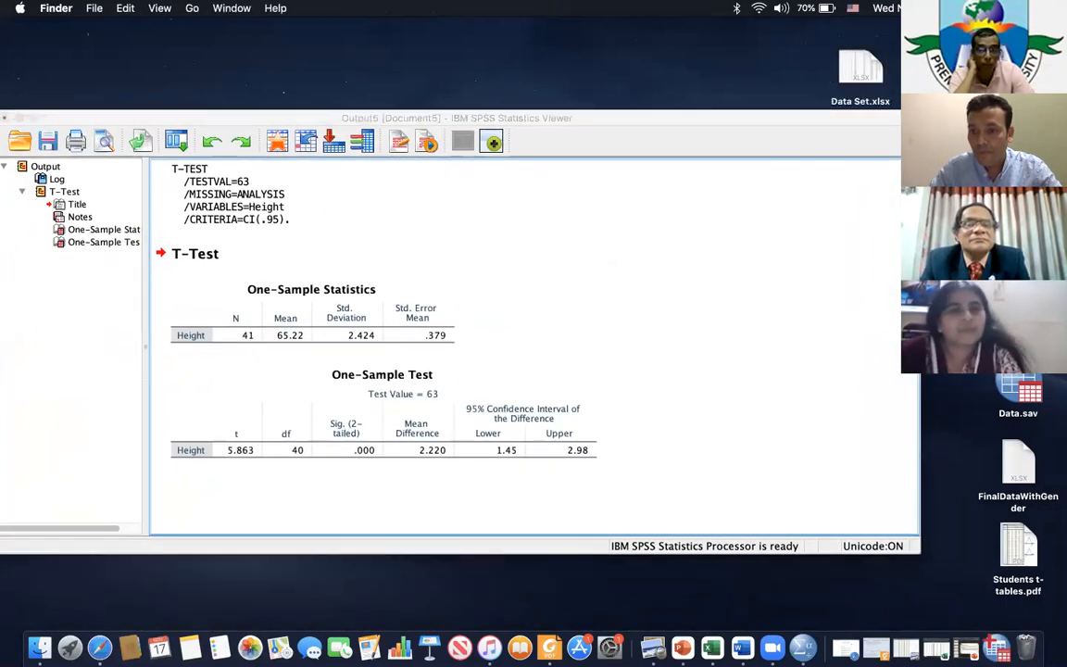
{"action": "double_click", "coordinate": [1010, 141]}
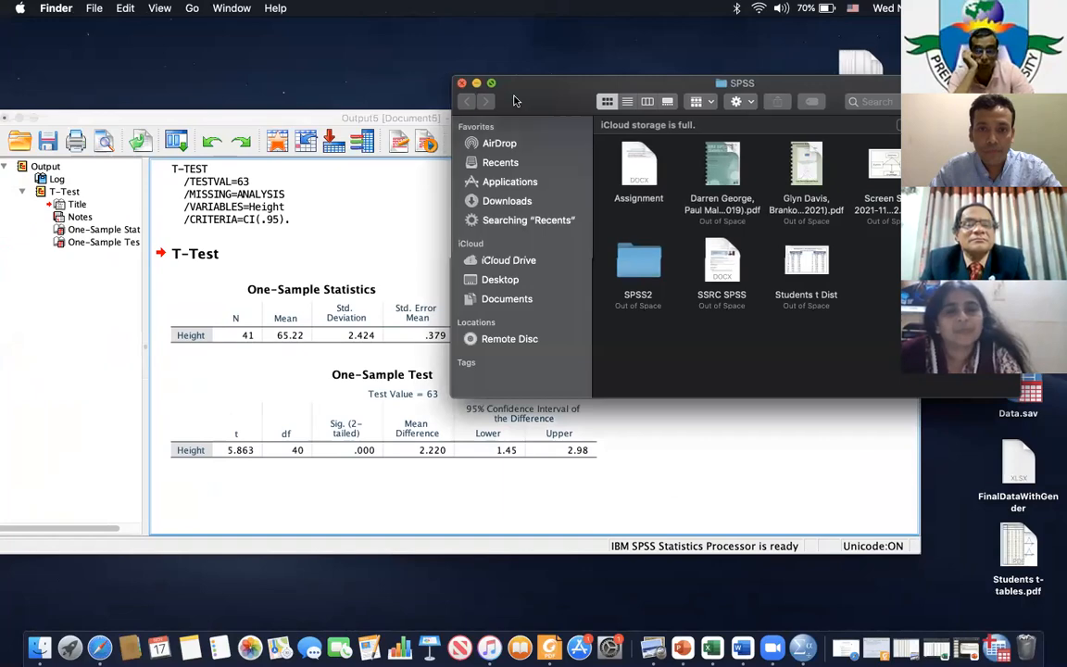
{"action": "left_click", "coordinate": [460, 82]}
{"action": "double_click", "coordinate": [1002, 538]}
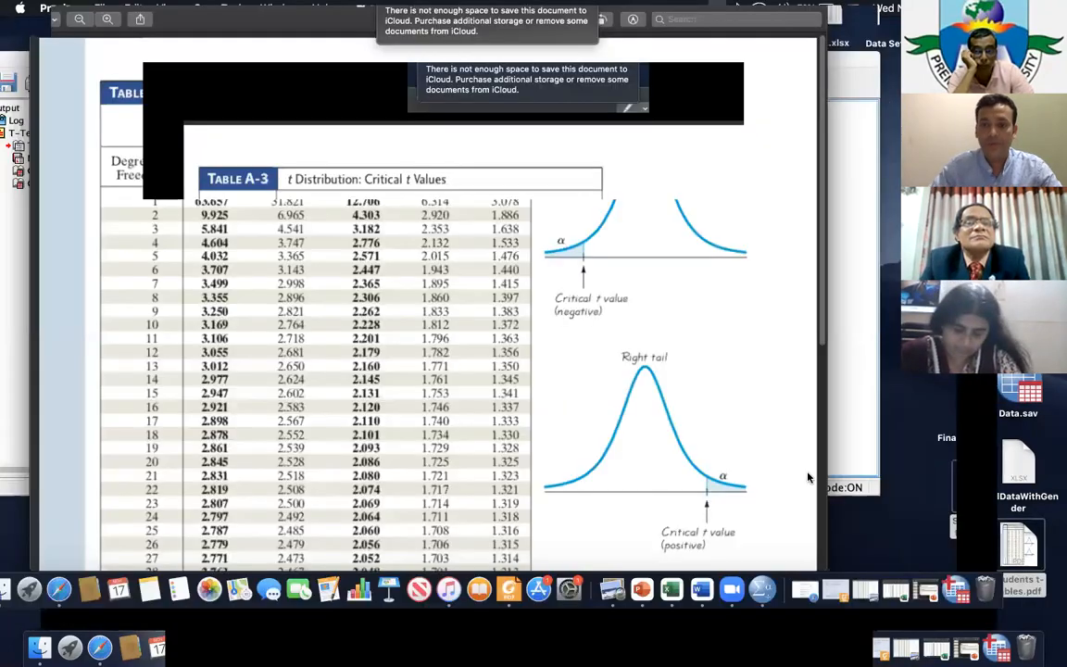
{"action": "left_click_drag", "start_coordinate": [295, 53], "coordinate": [665, 91]}
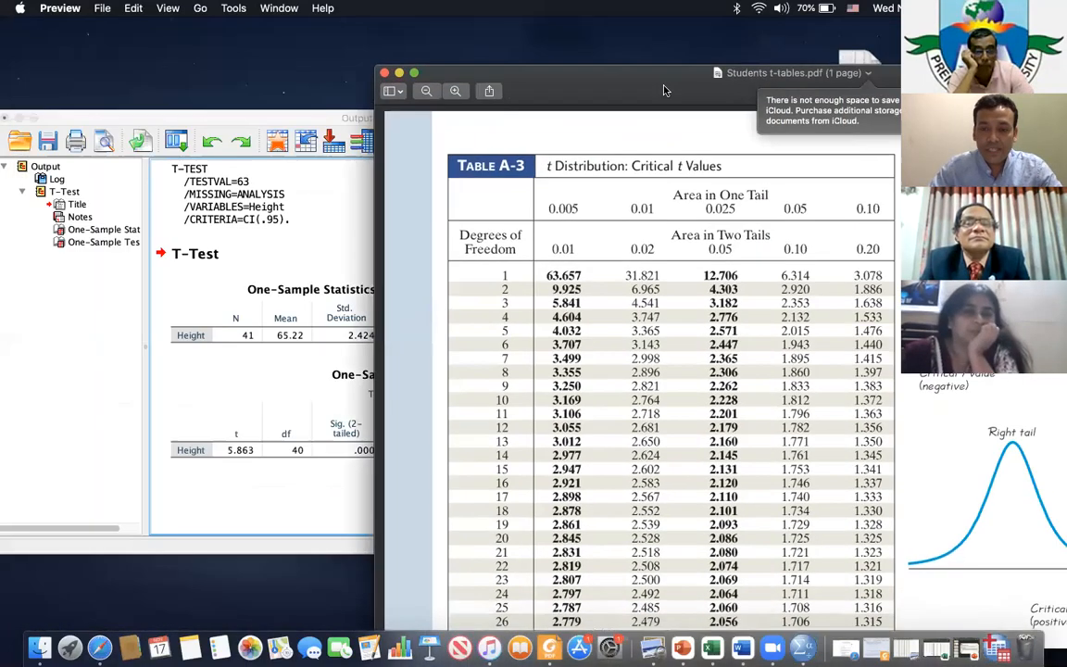
Examine the t value and degrees of freedom in the One-Sample Test table against N in the One-Sample Statistics table
{"action": "left_click", "coordinate": [186, 198]}
{"action": "left_click", "coordinate": [255, 452]}
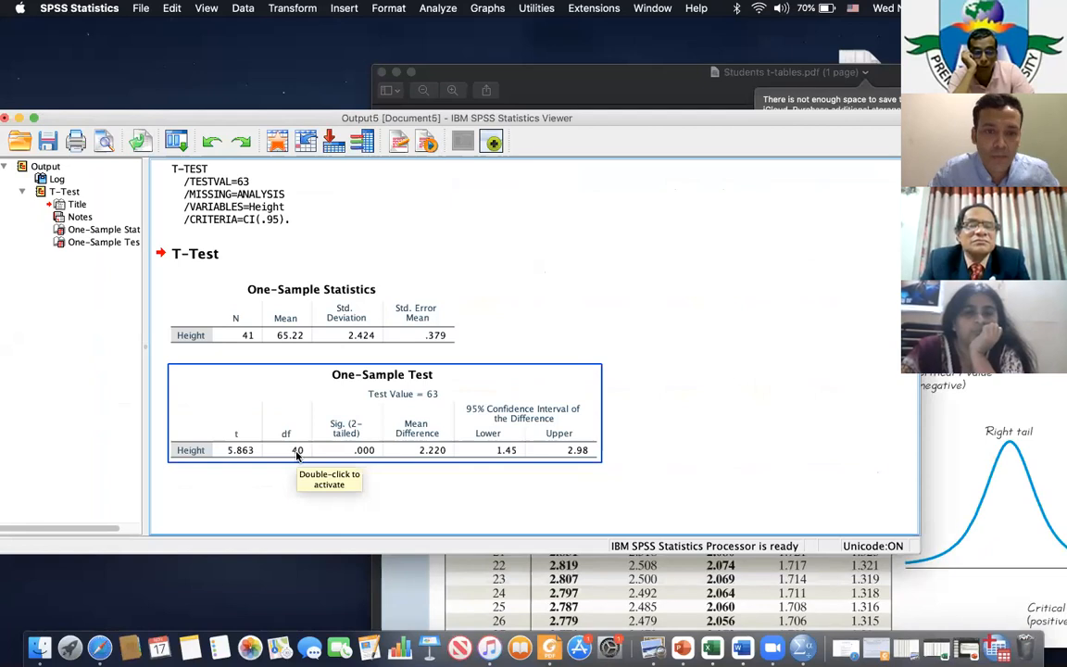
{"action": "left_click", "coordinate": [245, 334]}
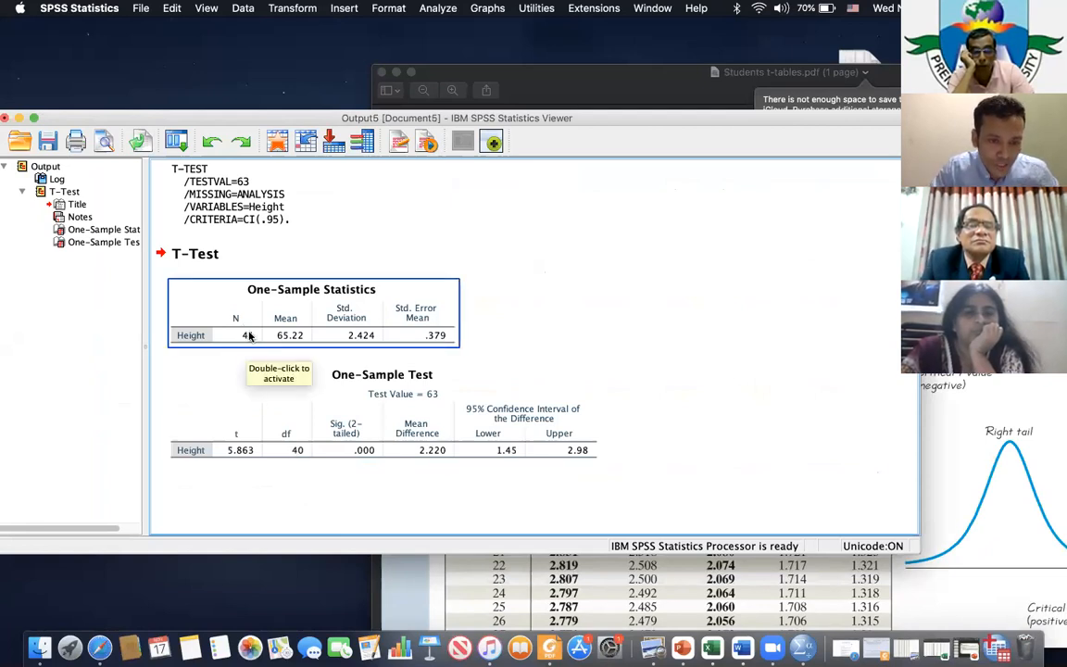
{"action": "left_click", "coordinate": [236, 385]}
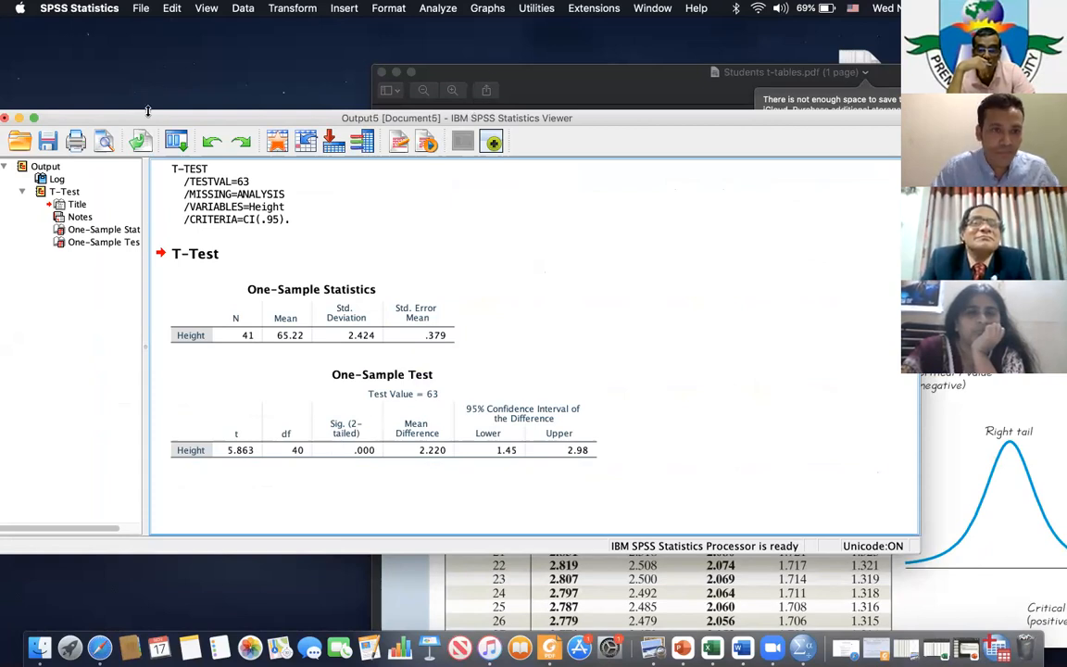
{"action": "left_click_drag", "start_coordinate": [136, 119], "coordinate": [139, 83]}
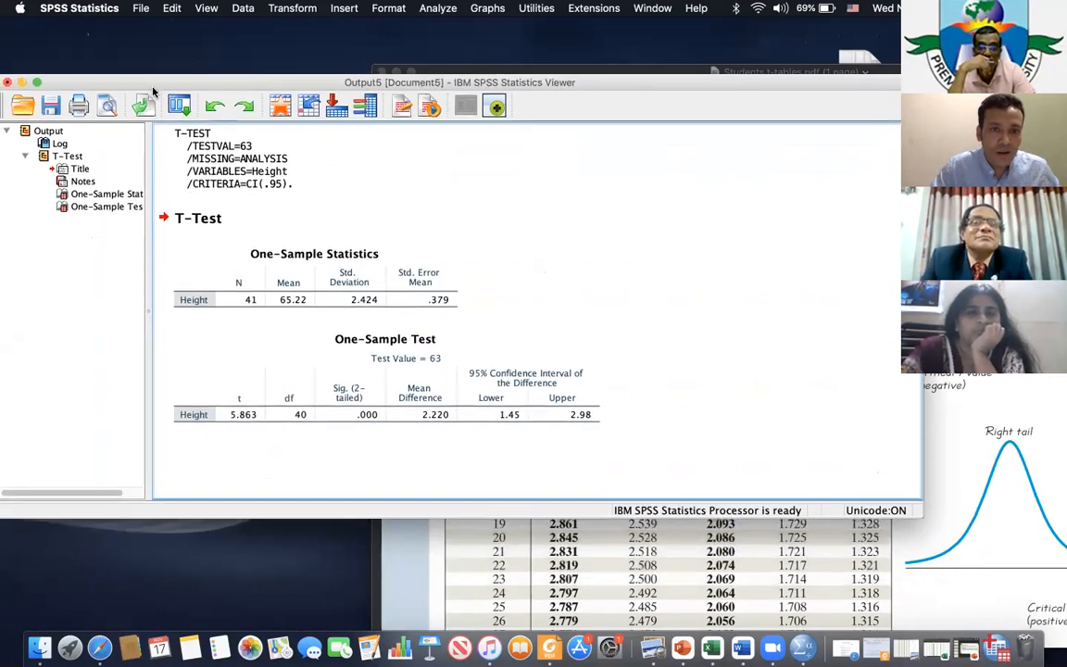
{"action": "left_click", "coordinate": [987, 394]}
{"action": "left_click", "coordinate": [454, 410]}
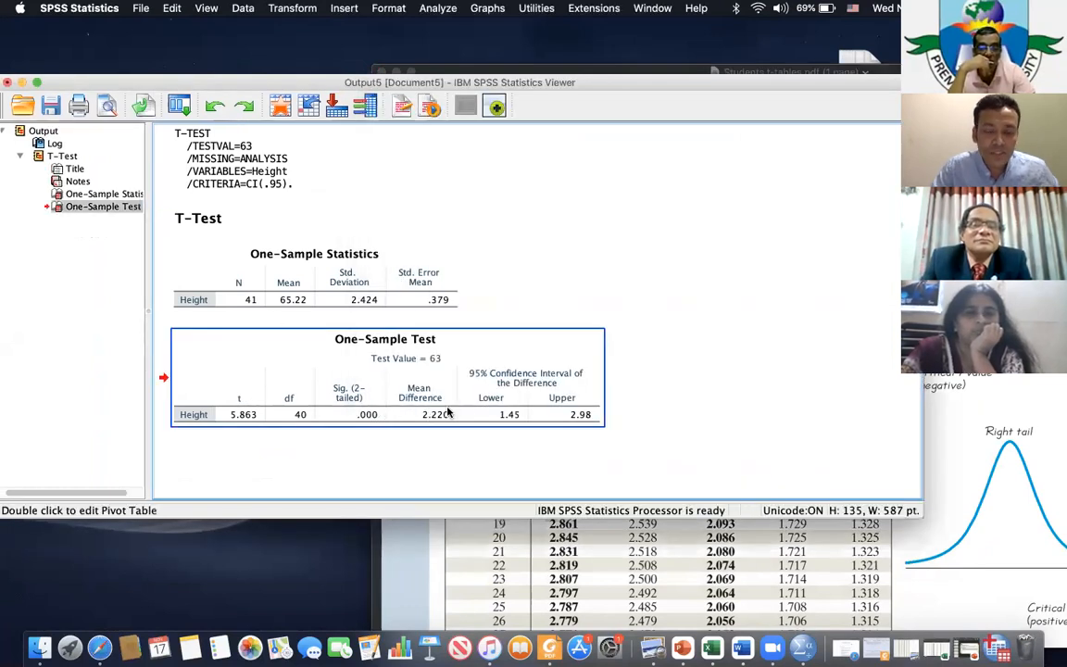
Look up the two-tailed 0.05 critical t value for 40 degrees of freedom in the PDF and compare it with the Height test
{"action": "left_click", "coordinate": [1034, 413]}
{"action": "scroll", "coordinate": [601, 486], "scroll_direction": "down", "scroll_amount": 10}
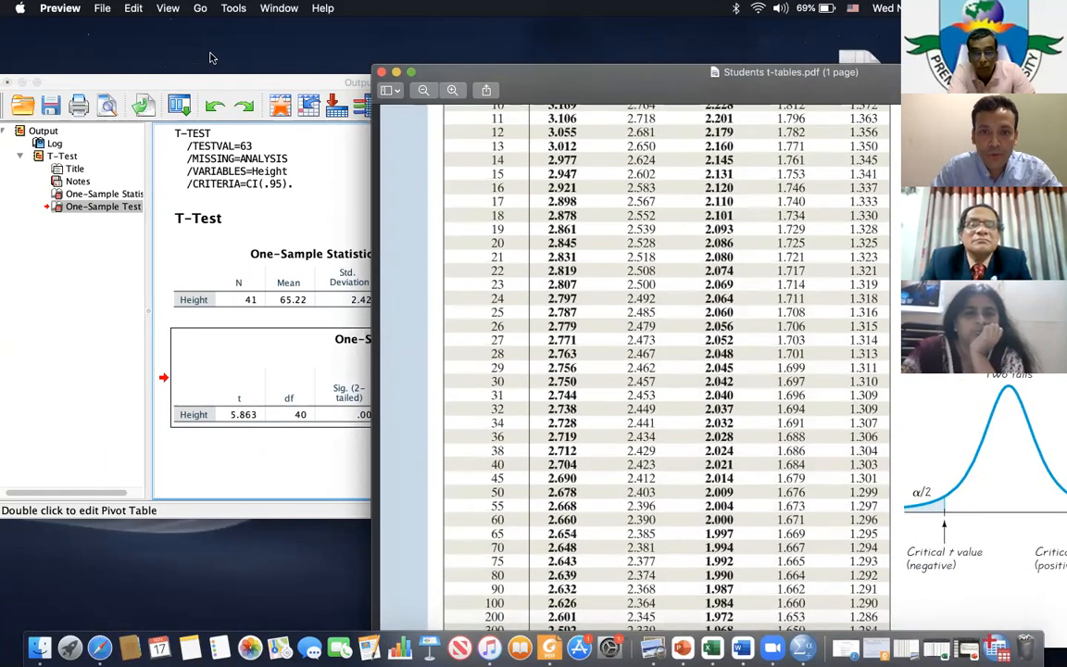
{"action": "scroll", "coordinate": [583, 184], "scroll_direction": "up", "scroll_amount": 10}
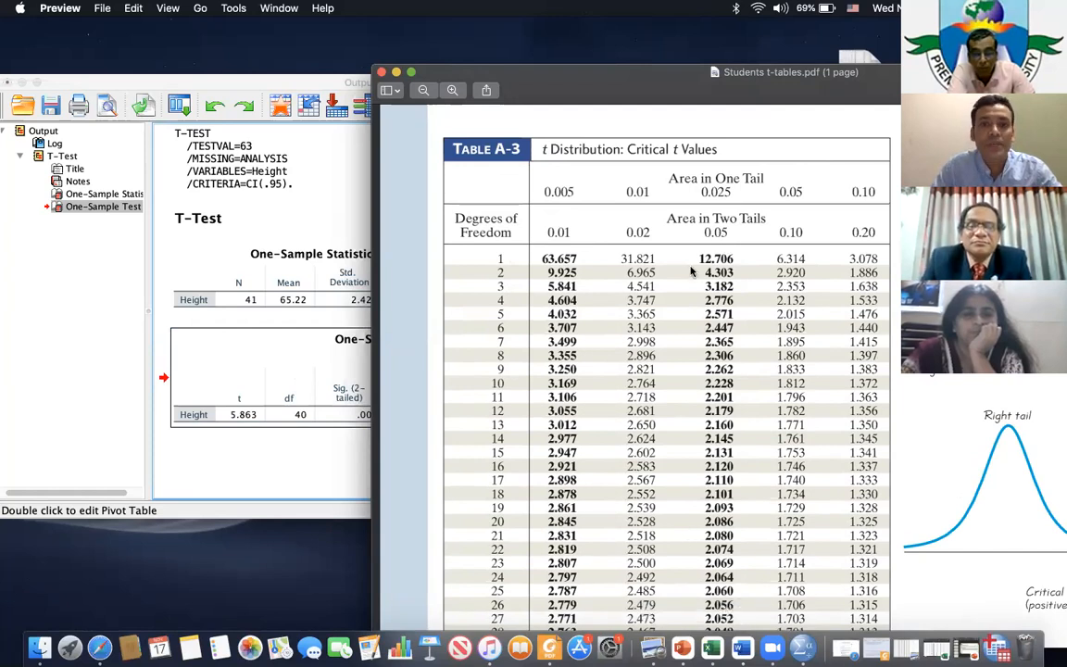
{"action": "scroll", "coordinate": [620, 299], "scroll_direction": "down", "scroll_amount": 5}
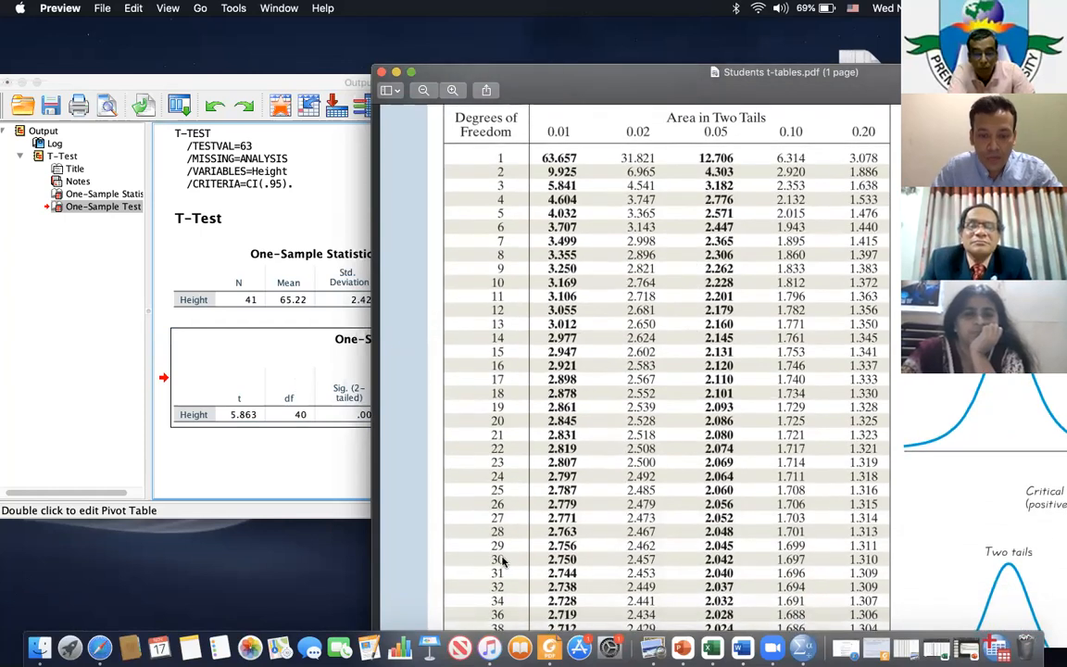
{"action": "scroll", "coordinate": [502, 561], "scroll_direction": "down", "scroll_amount": 3}
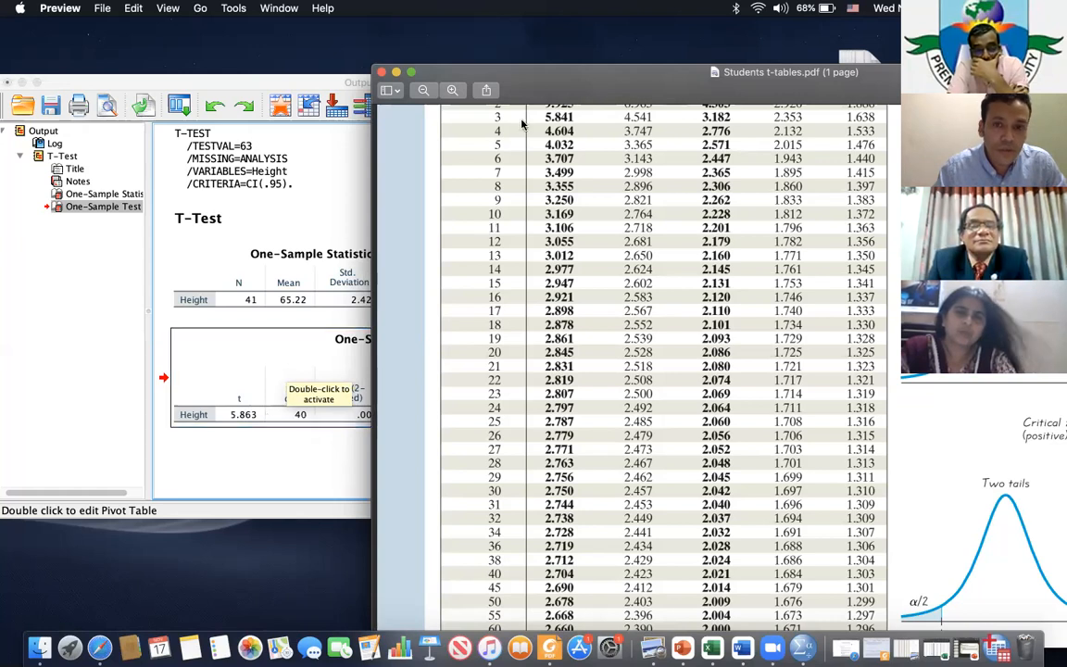
{"action": "left_click_drag", "start_coordinate": [507, 71], "coordinate": [733, 62]}
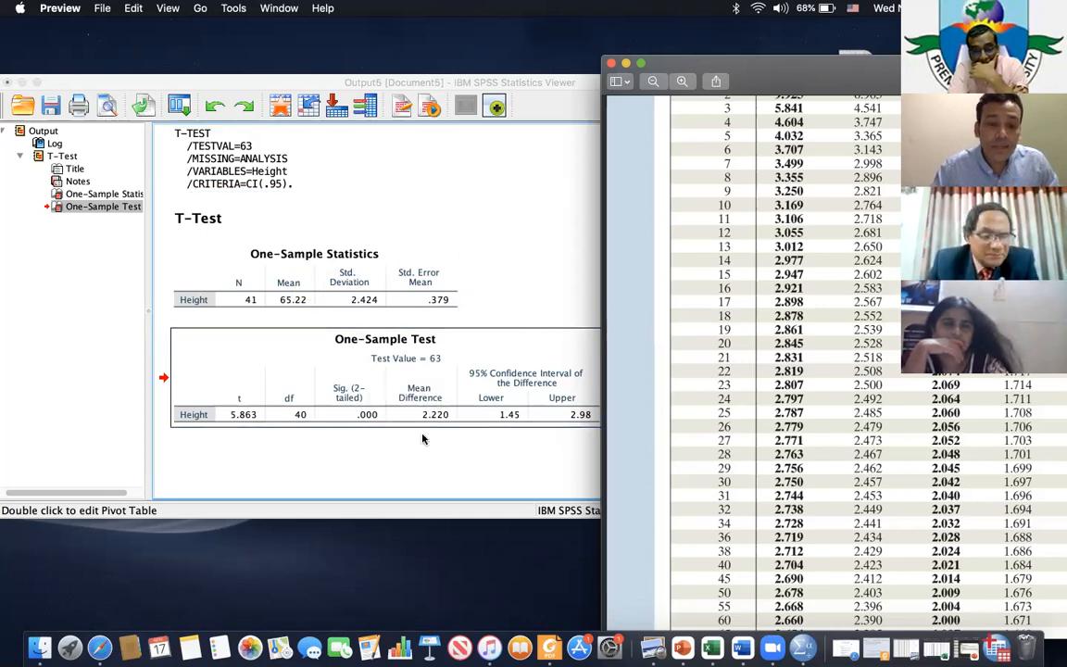
Minimize the t-table PDF and close the Height t-test output without saving it
{"action": "left_click", "coordinate": [627, 64]}
{"action": "left_click_drag", "start_coordinate": [640, 85], "coordinate": [721, 104]}
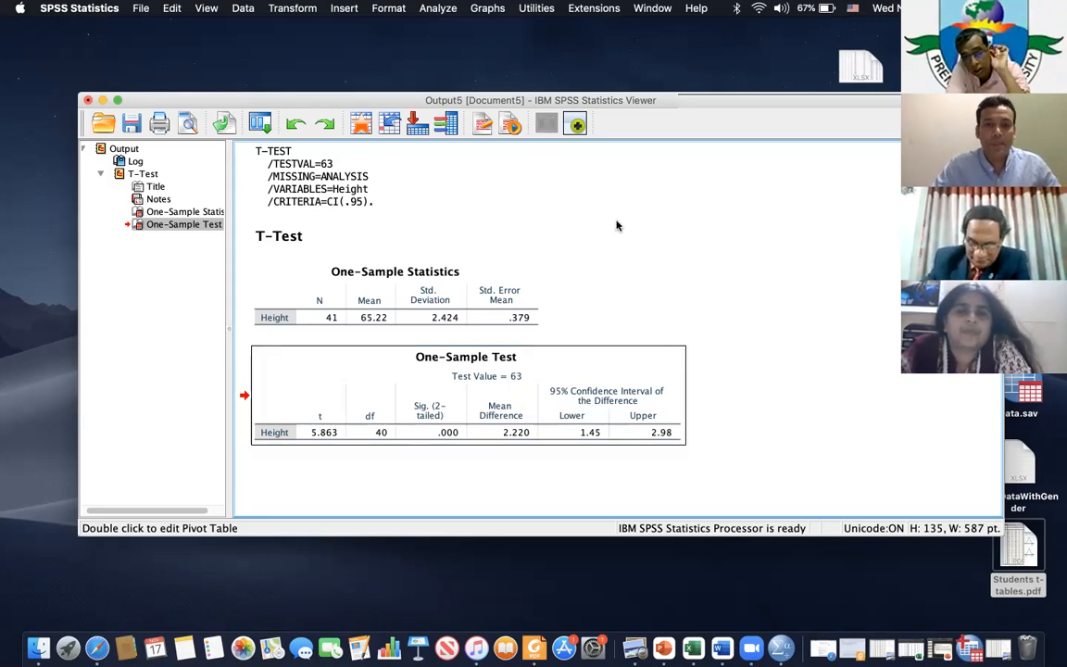
{"action": "left_click_drag", "start_coordinate": [759, 100], "coordinate": [649, 218]}
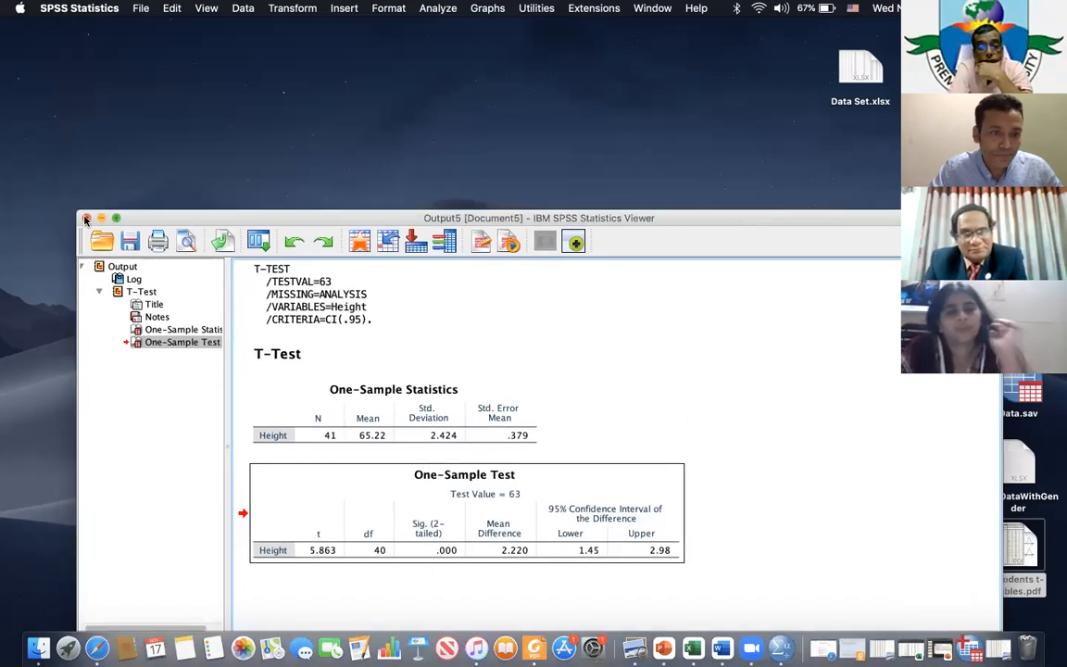
{"action": "key", "text": "super+w"}
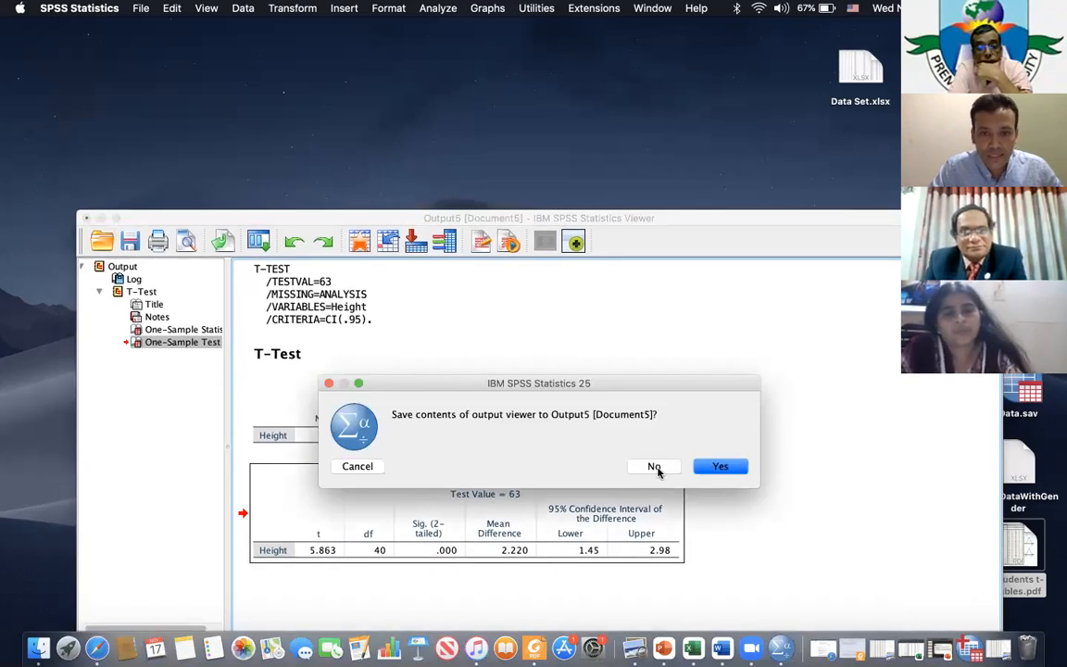
{"action": "left_click", "coordinate": [654, 467]}
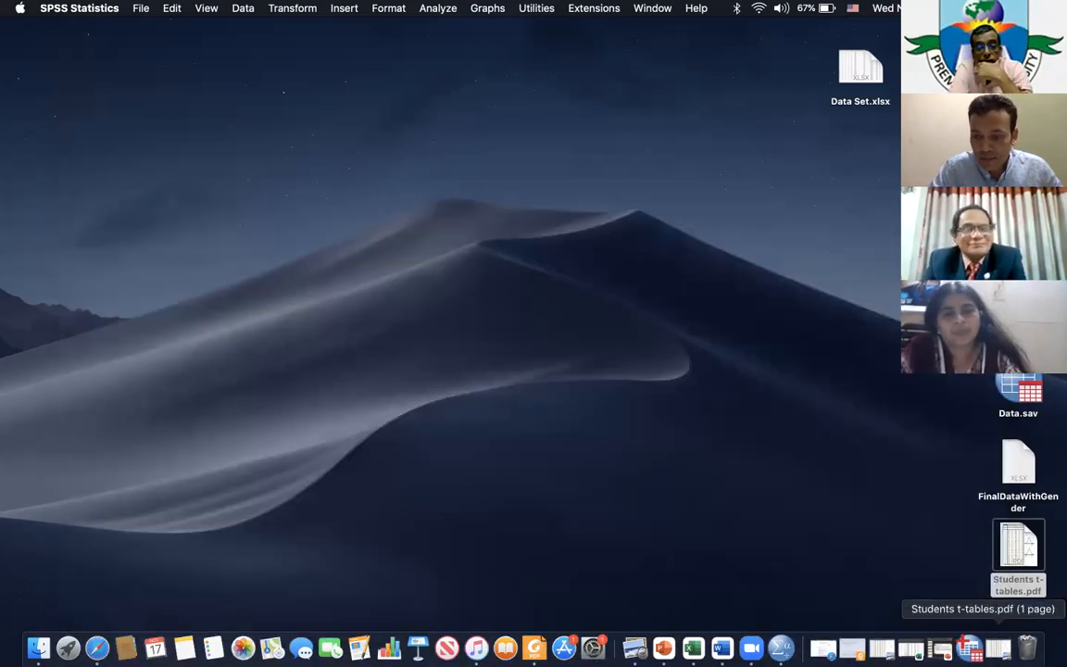
Restore the minimized Untitled2 Data Editor window and reposition it to show the data rows
{"action": "left_click", "coordinate": [969, 649]}
{"action": "left_click_drag", "start_coordinate": [278, 33], "coordinate": [293, 164]}
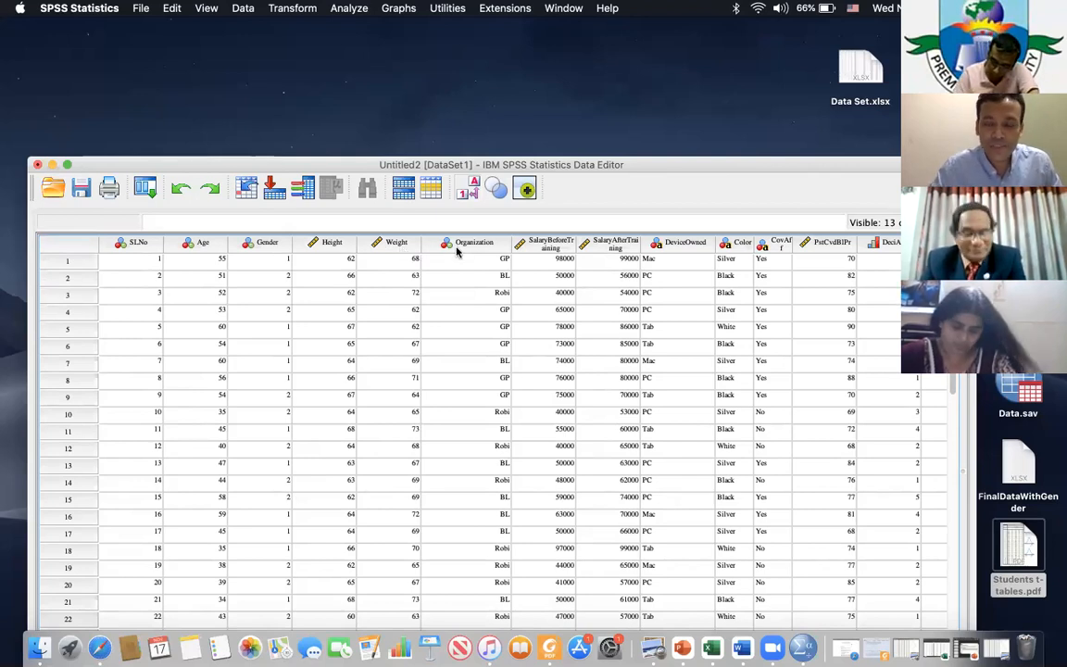
{"action": "left_click_drag", "start_coordinate": [779, 167], "coordinate": [768, 79]}
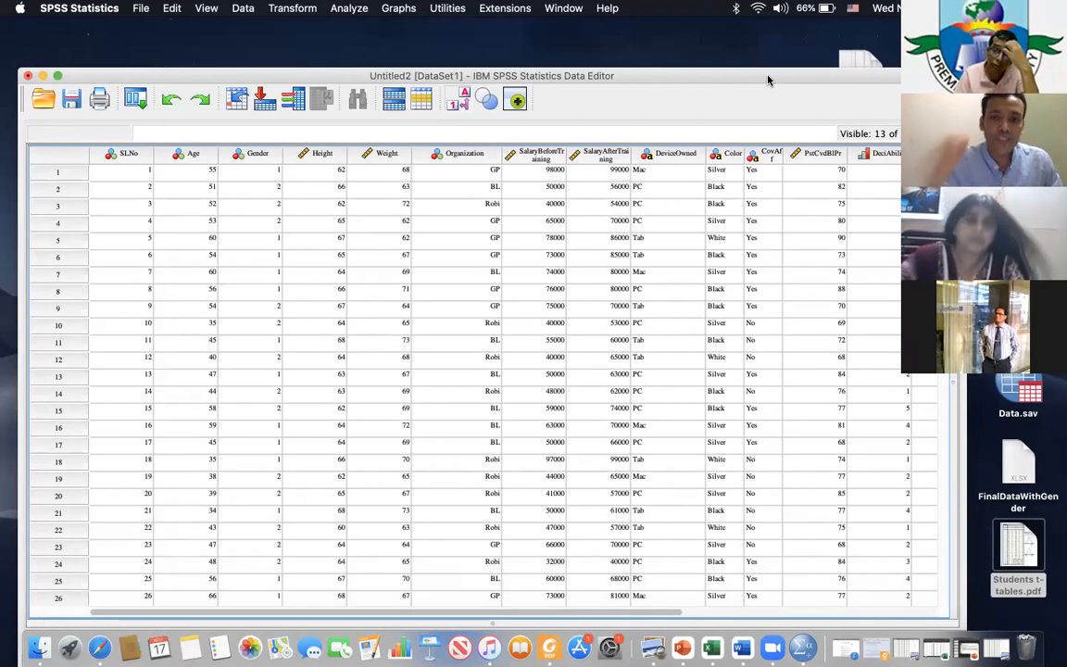
{"action": "left_click_drag", "start_coordinate": [747, 82], "coordinate": [751, 52]}
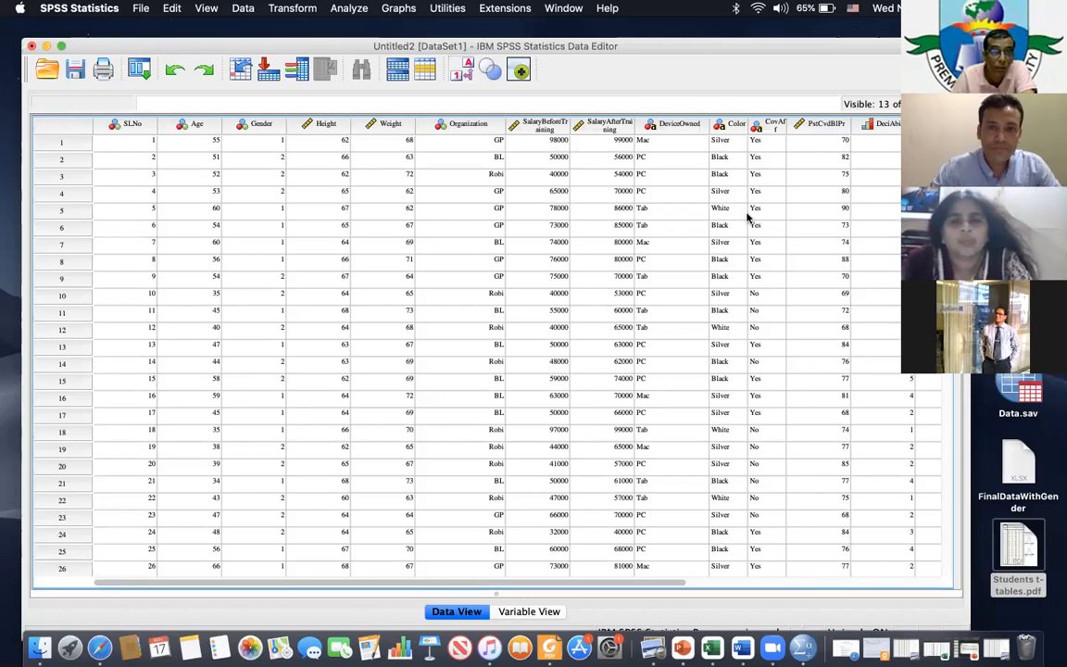
Replace Height with Weight as the One-Sample T Test variable, keep the test value 63 and run the test
{"action": "left_click", "coordinate": [332, 10]}
{"action": "mouse_move", "coordinate": [379, 44]}
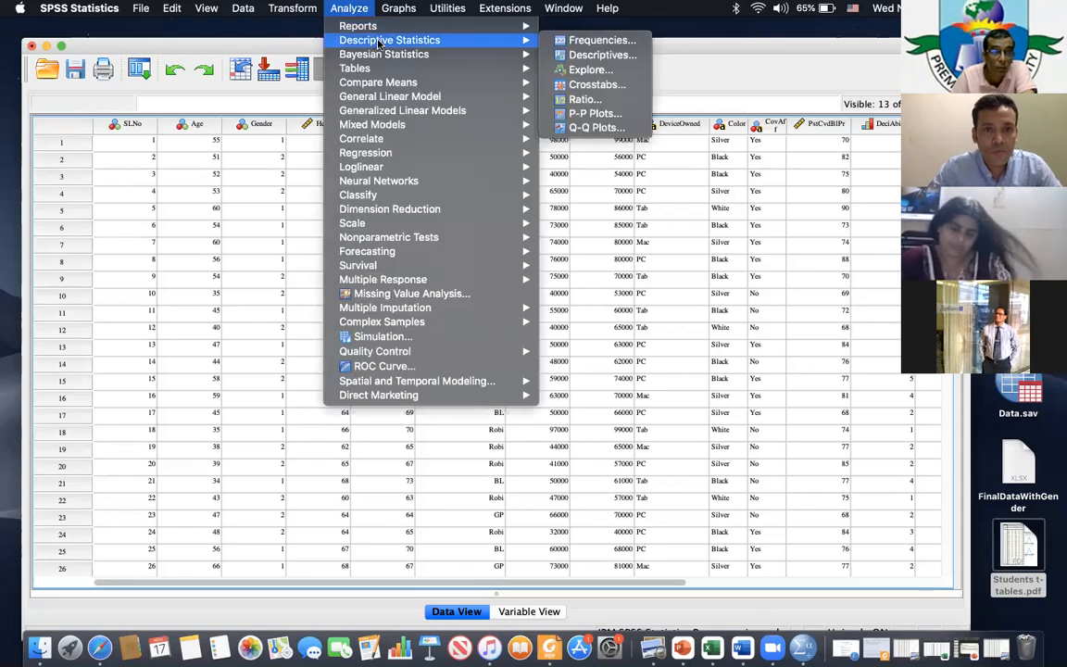
{"action": "mouse_move", "coordinate": [464, 83]}
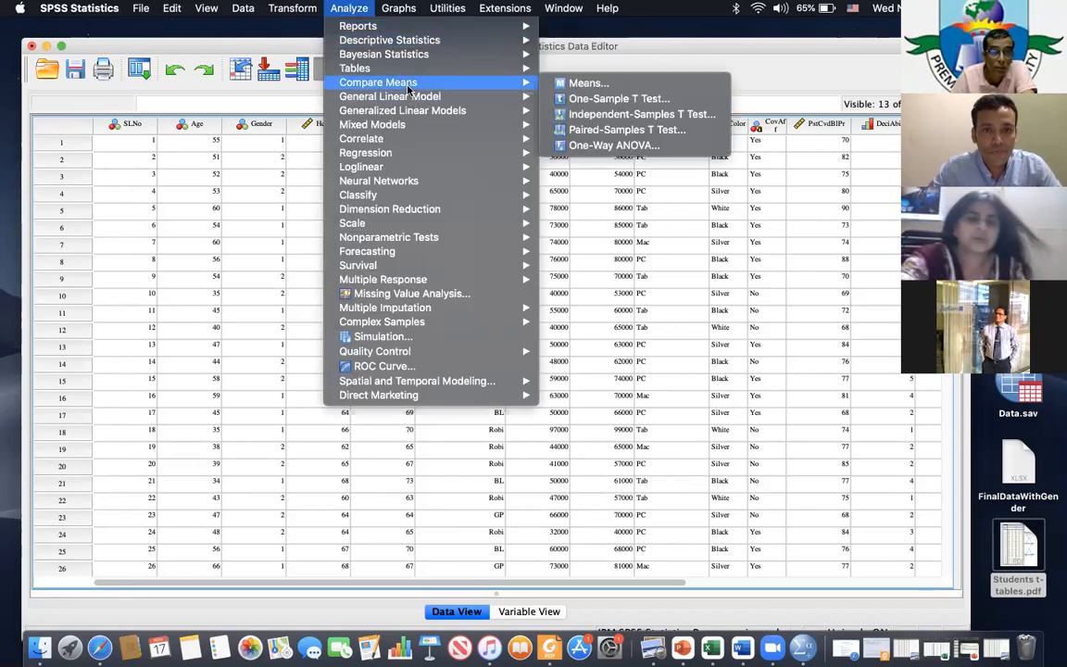
{"action": "left_click", "coordinate": [580, 98]}
{"action": "left_click", "coordinate": [442, 274]}
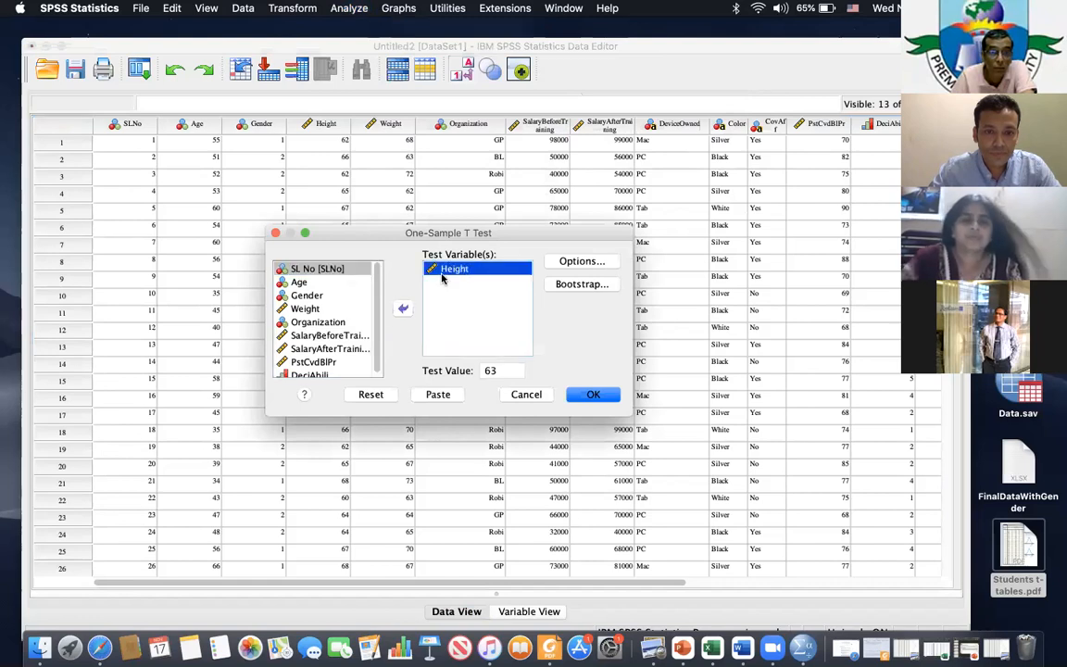
{"action": "left_click", "coordinate": [403, 310]}
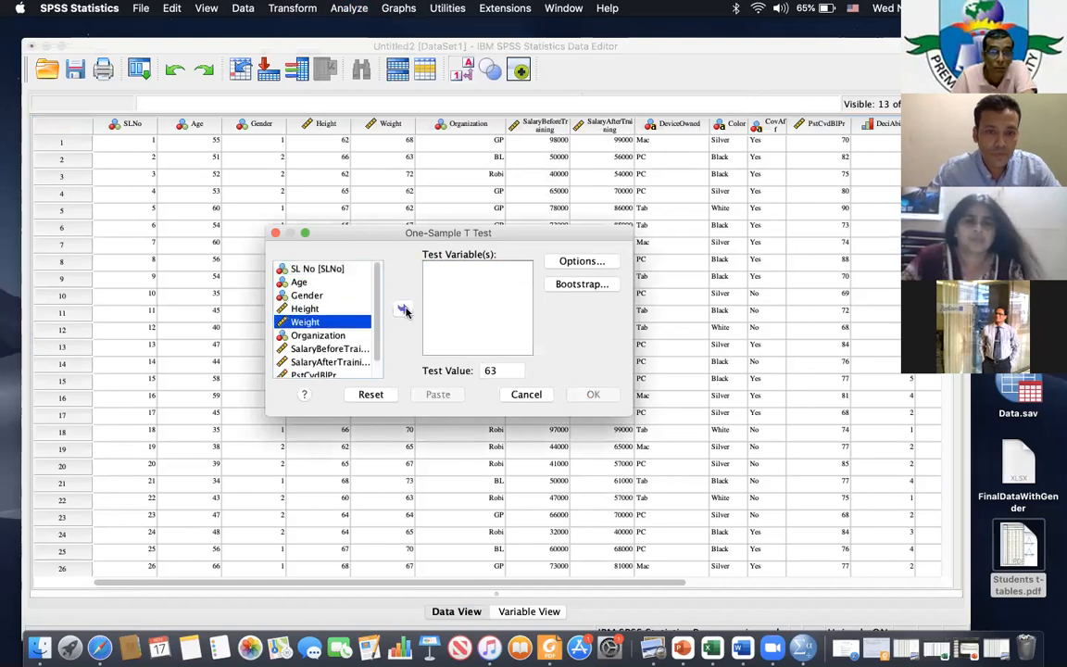
{"action": "left_click", "coordinate": [403, 310]}
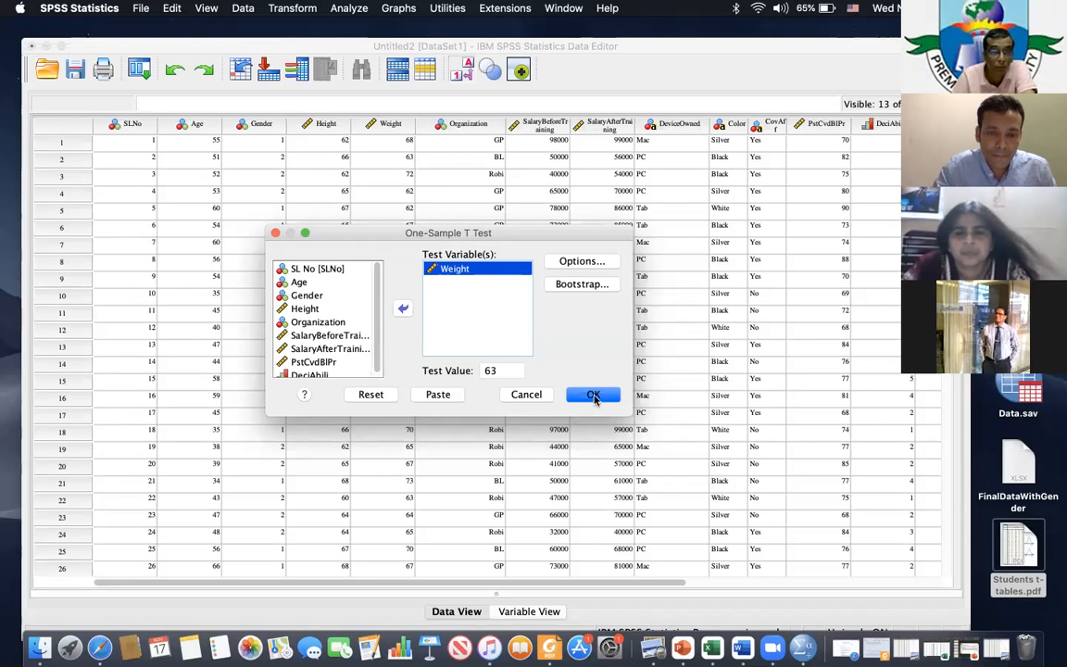
{"action": "left_click", "coordinate": [594, 396]}
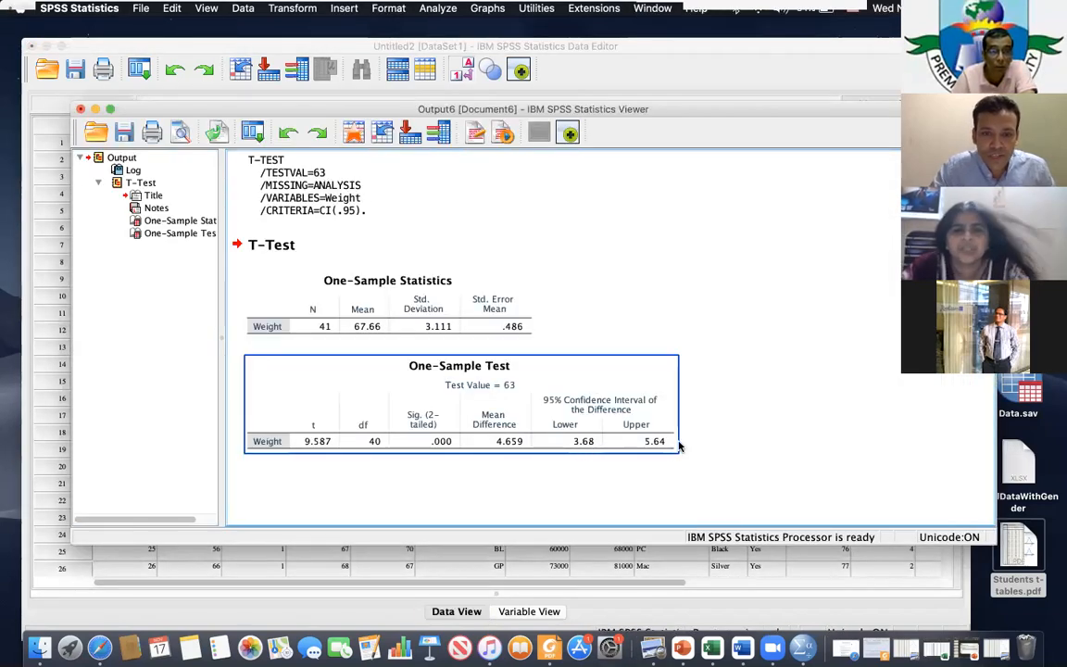
Examine the One-Sample Statistics and One-Sample Test tables for Weight
{"action": "left_click", "coordinate": [655, 282]}
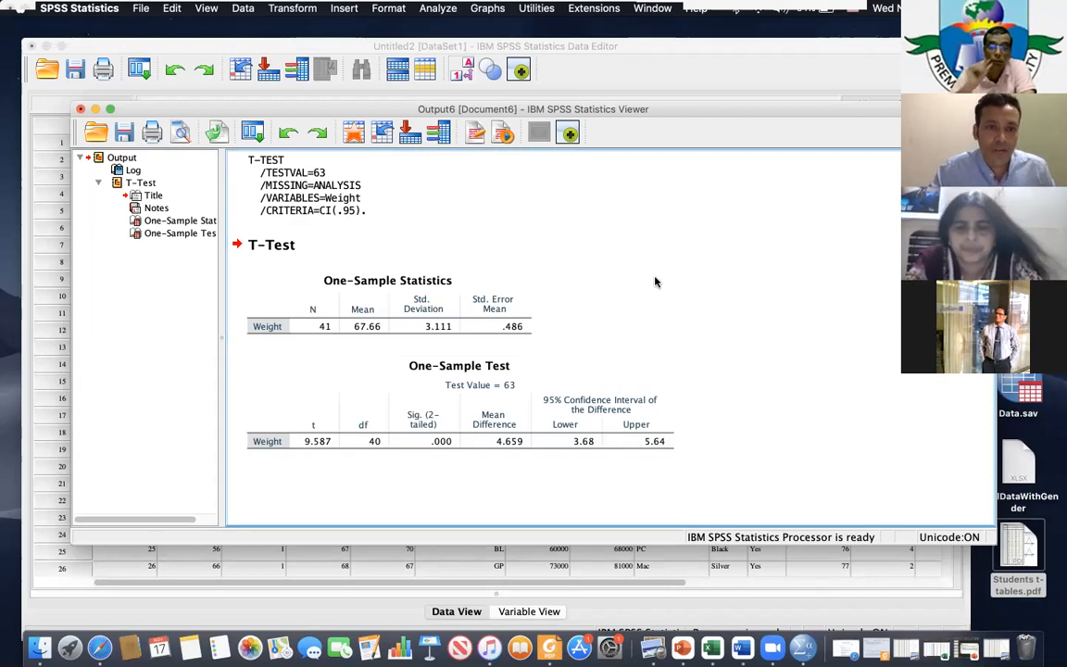
{"action": "left_click", "coordinate": [565, 389]}
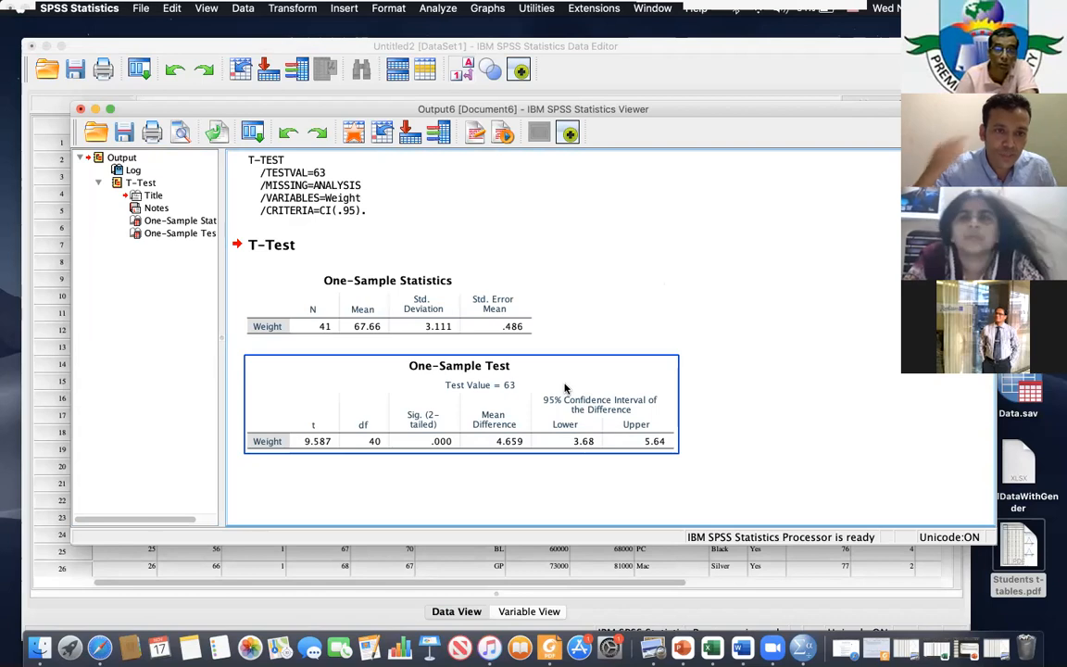
{"action": "left_click", "coordinate": [482, 324]}
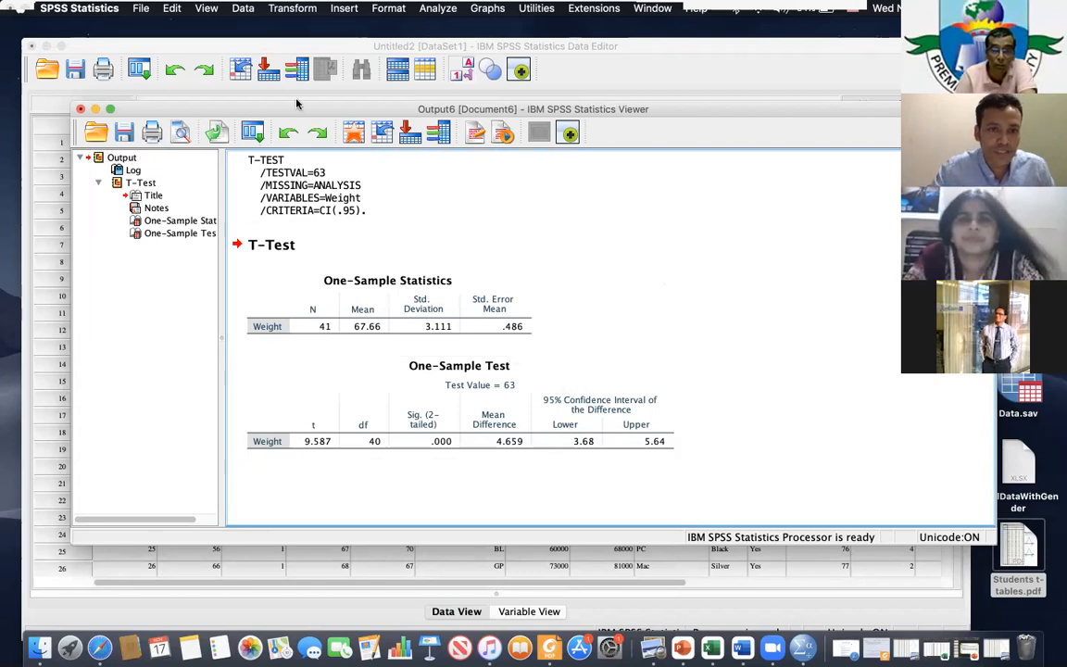
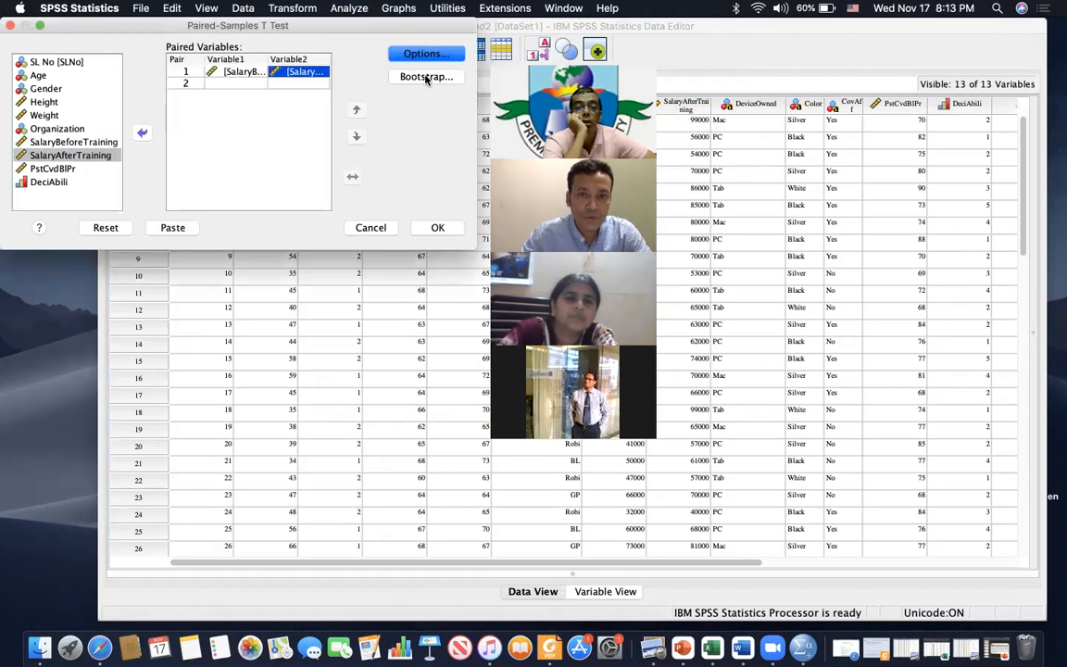
Run the paired-samples t test of SalaryBeforeTraining against SalaryAfterTraining and reposition the output window so its tables are readable
{"action": "left_click", "coordinate": [438, 229]}
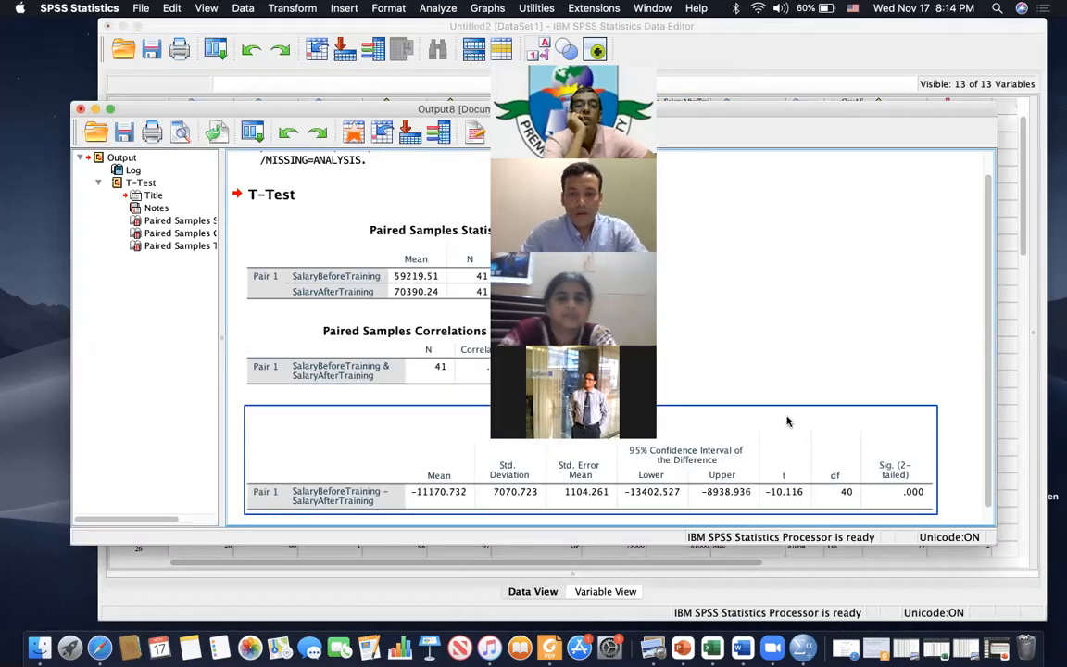
{"action": "scroll", "coordinate": [789, 422], "scroll_direction": "down", "scroll_amount": 1}
{"action": "left_click", "coordinate": [483, 357]}
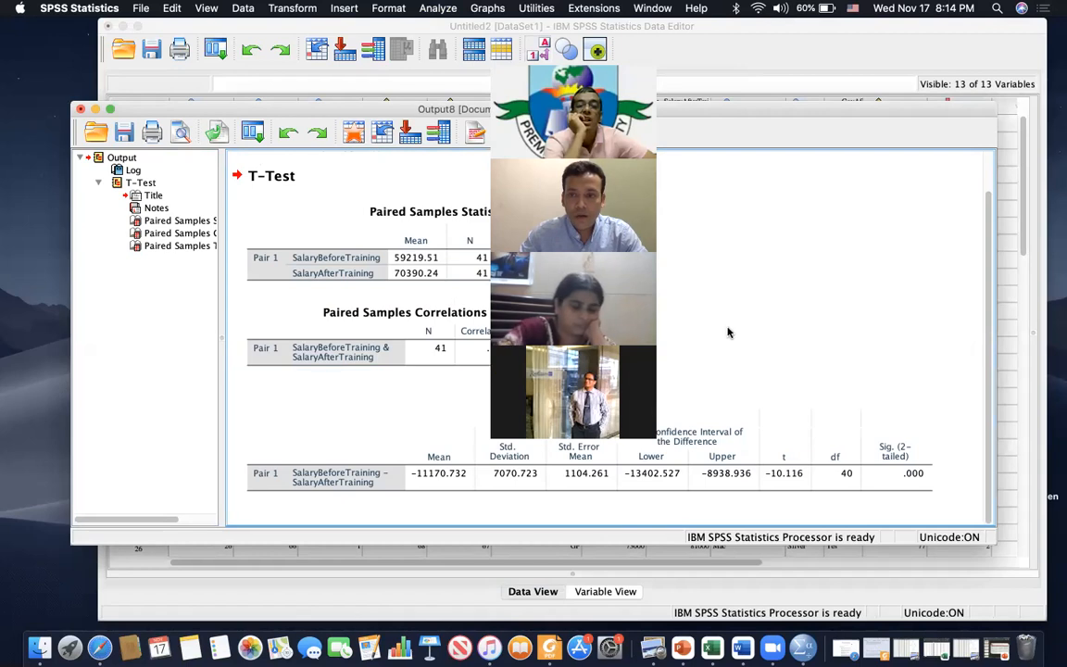
{"action": "left_click_drag", "start_coordinate": [325, 113], "coordinate": [266, 101]}
Examine the Paired Samples Statistics and Paired Samples Test tables for salary before and after training
{"action": "left_click", "coordinate": [435, 388]}
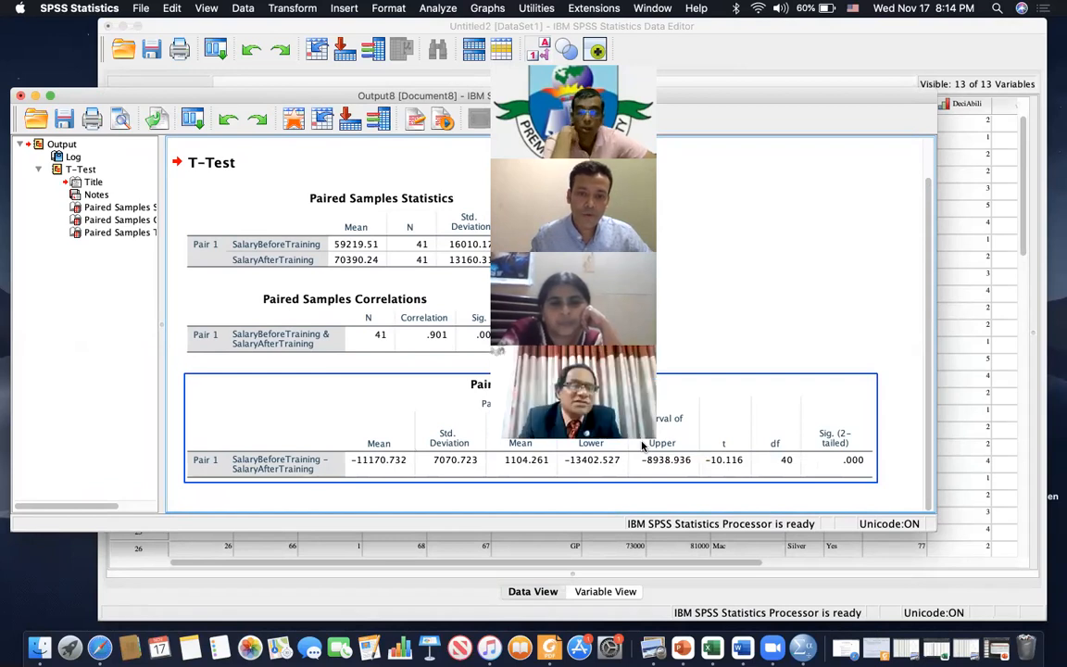
{"action": "left_click", "coordinate": [791, 323]}
{"action": "left_click", "coordinate": [735, 416]}
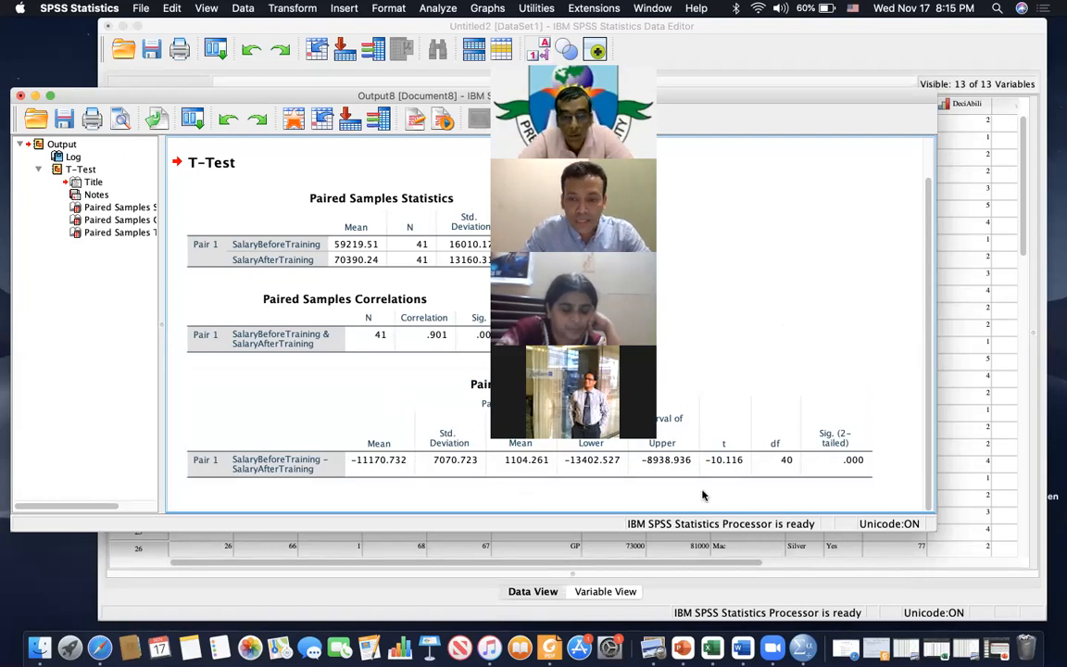
{"action": "left_click", "coordinate": [283, 259]}
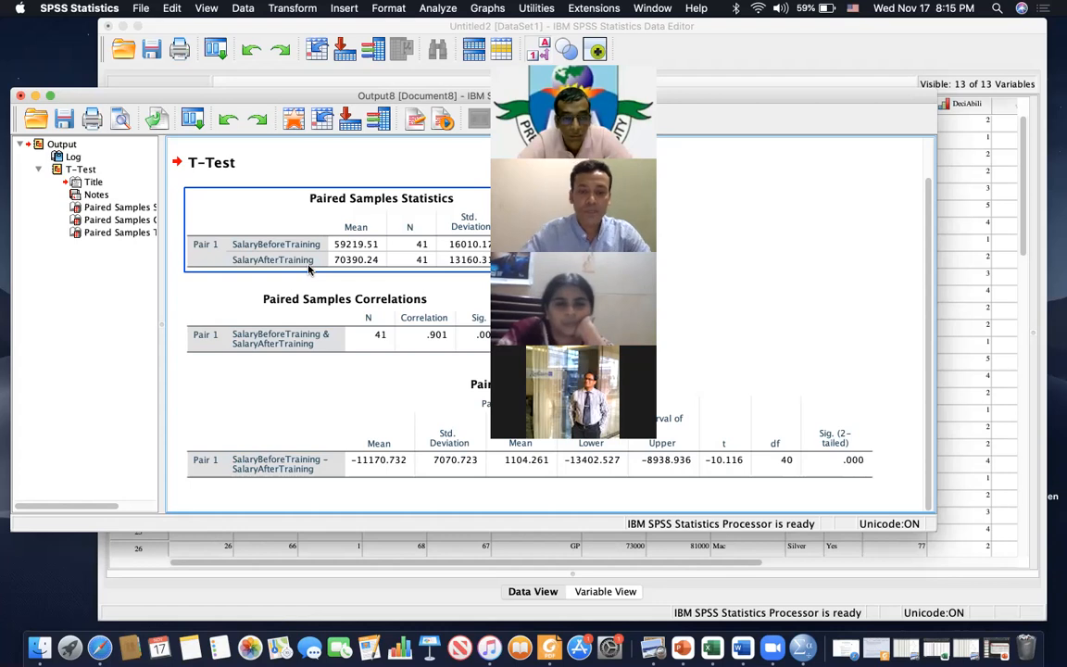
{"action": "left_click", "coordinate": [723, 419]}
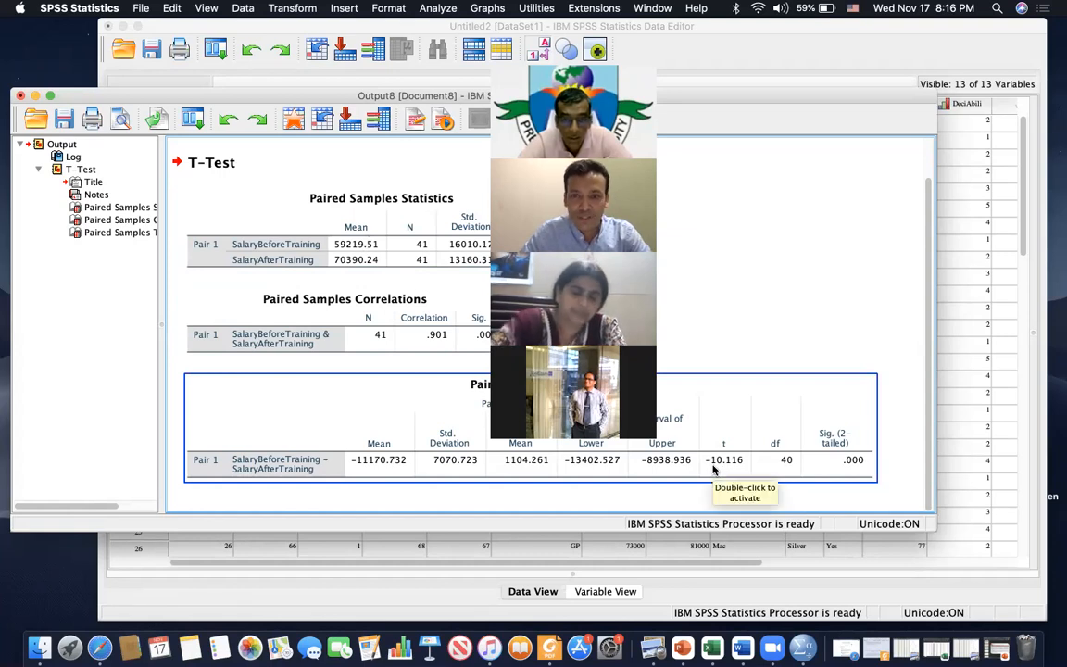
Close the paired t-test output without saving it and reset the Paired-Samples T Test setup to clear the previous pair
{"action": "left_click", "coordinate": [20, 96]}
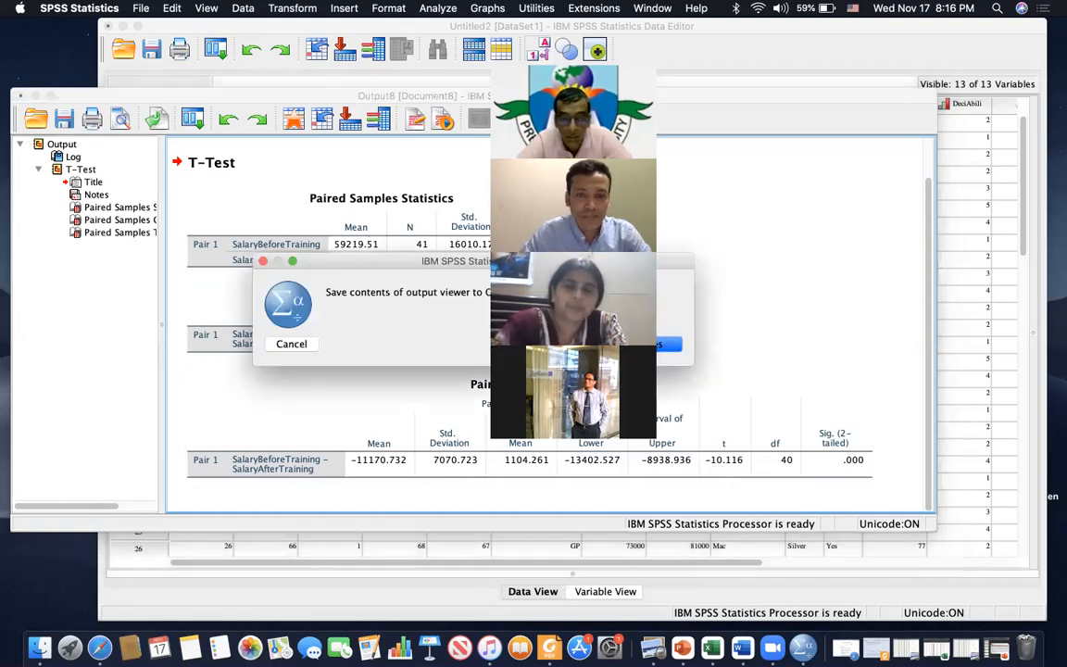
{"action": "left_click", "coordinate": [595, 344]}
{"action": "left_click", "coordinate": [348, 8]}
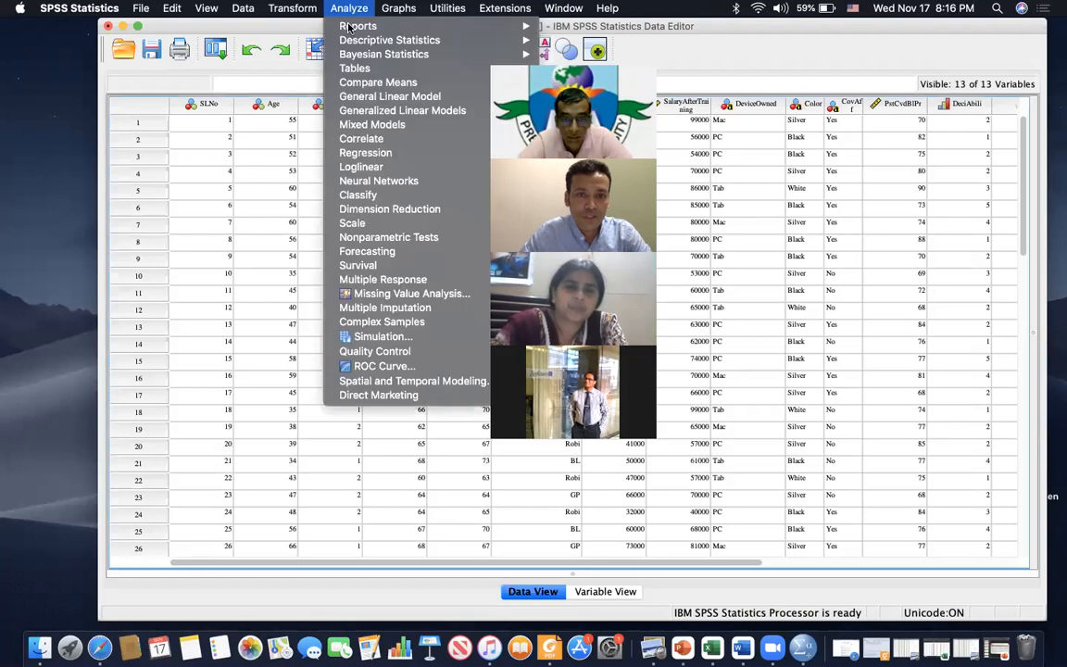
{"action": "mouse_move", "coordinate": [408, 82]}
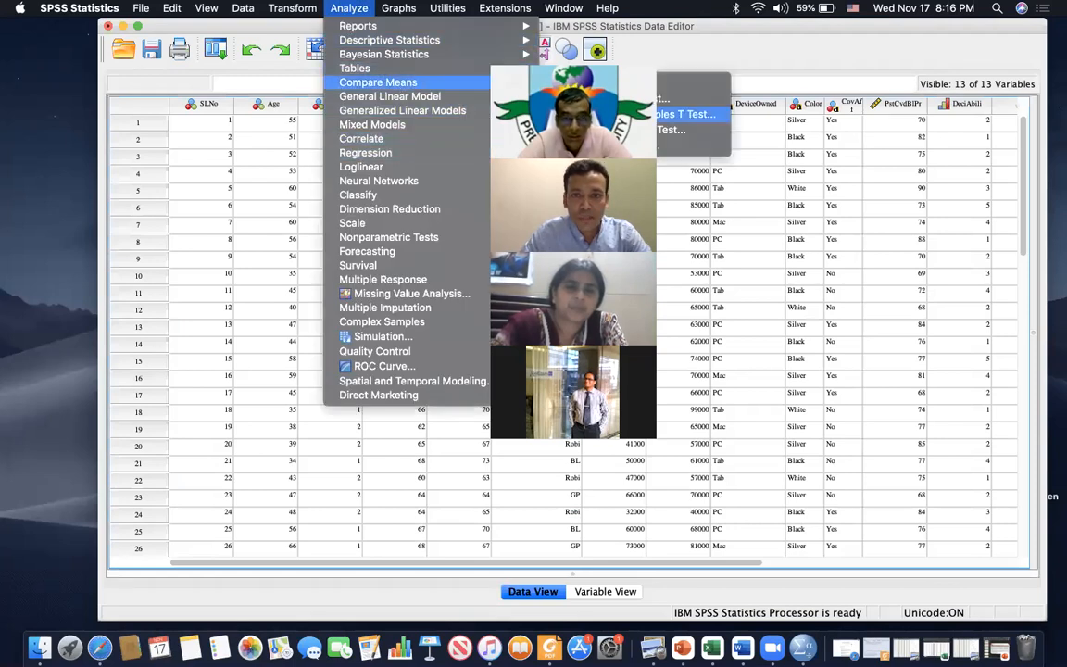
{"action": "left_click", "coordinate": [681, 130]}
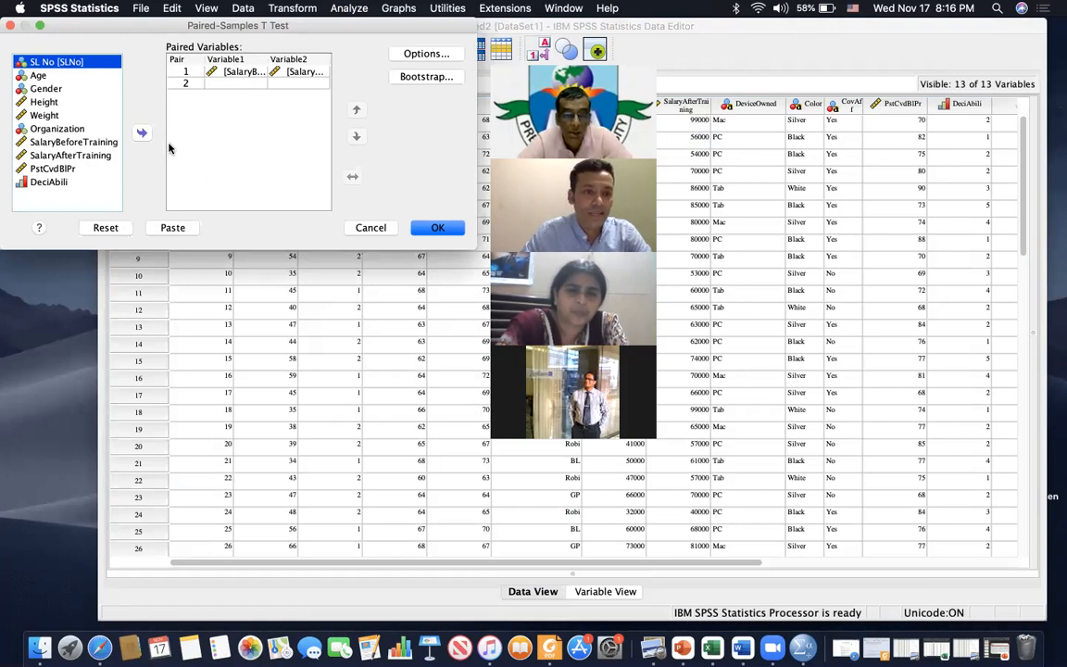
{"action": "left_click", "coordinate": [106, 226]}
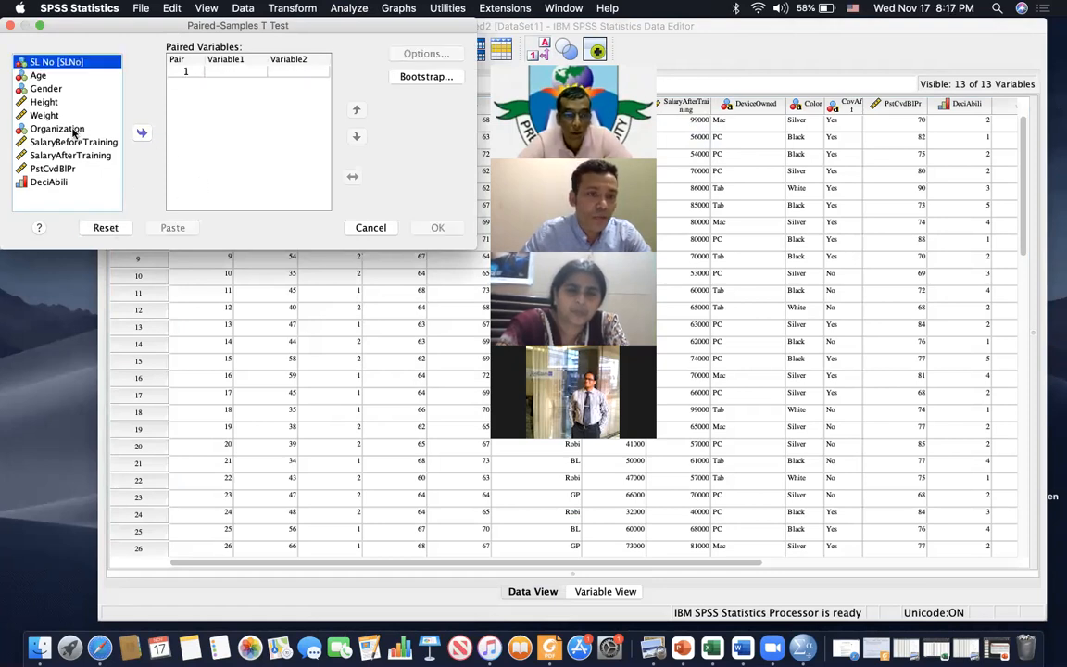
Pair SalaryAfterTraining as Variable1 with SalaryBeforeTraining as Variable2 and run the paired-samples t test
{"action": "left_click", "coordinate": [84, 157]}
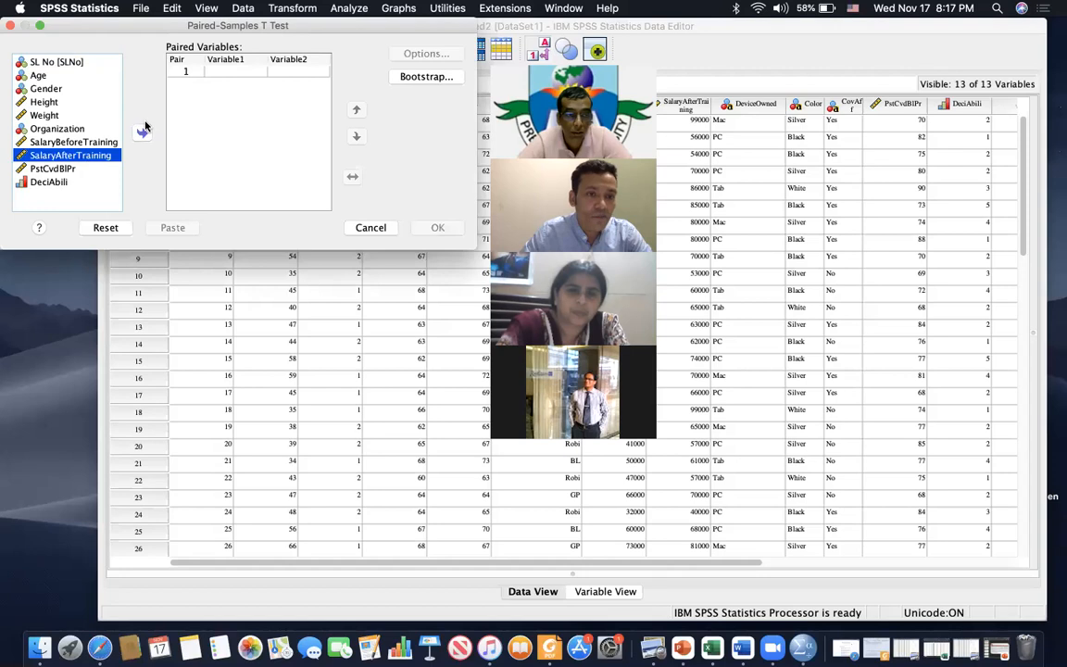
{"action": "left_click", "coordinate": [142, 133]}
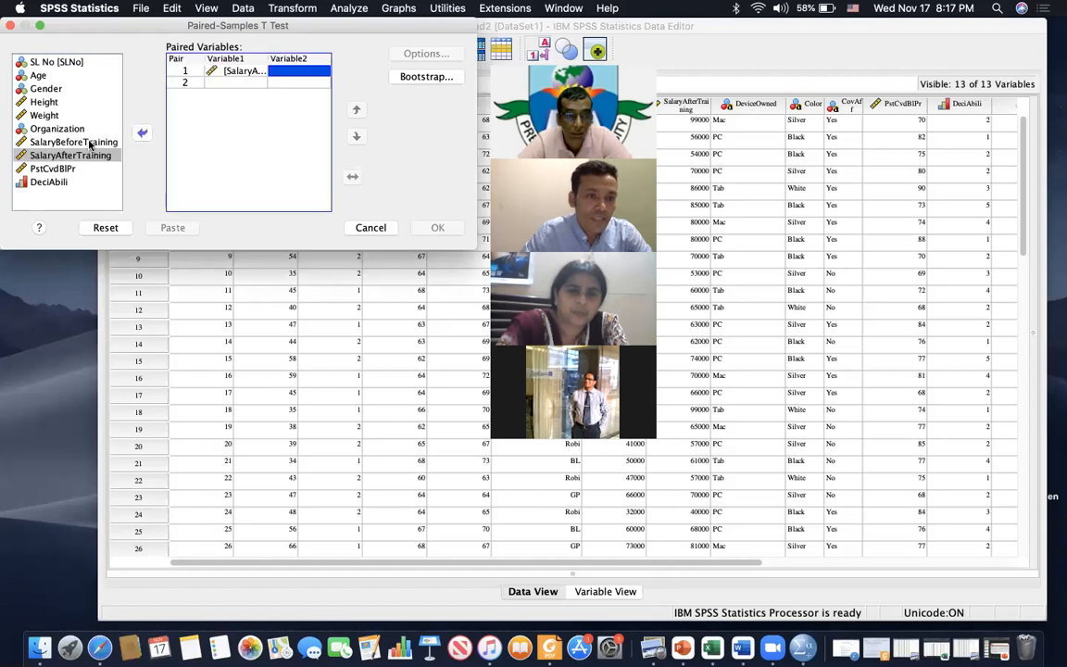
{"action": "left_click", "coordinate": [90, 143]}
{"action": "left_click", "coordinate": [142, 132]}
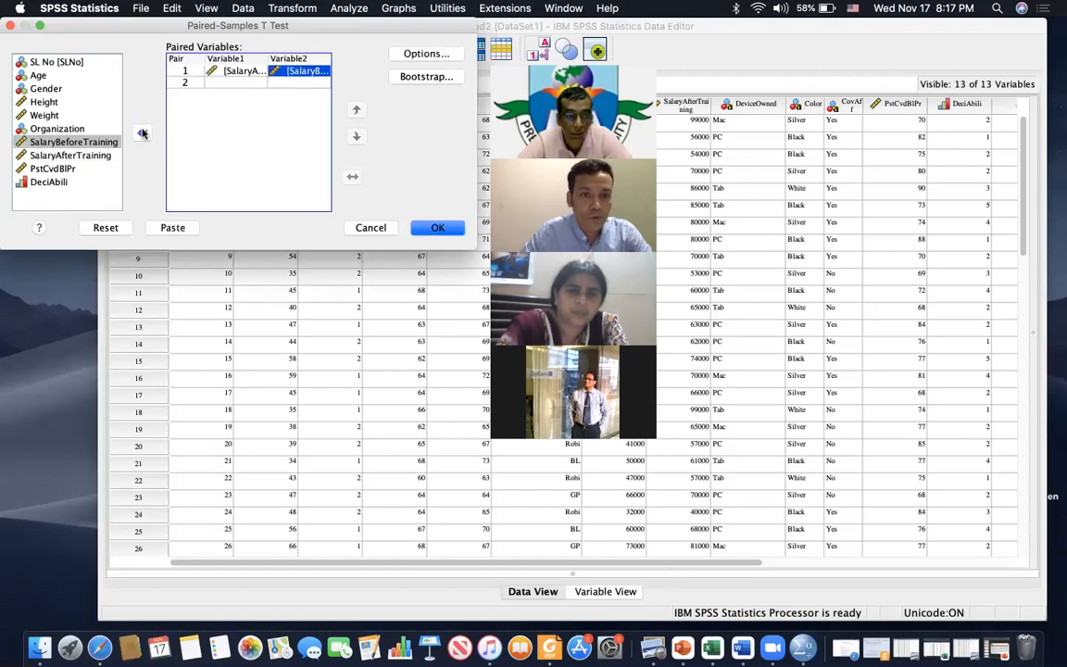
{"action": "left_click", "coordinate": [438, 228]}
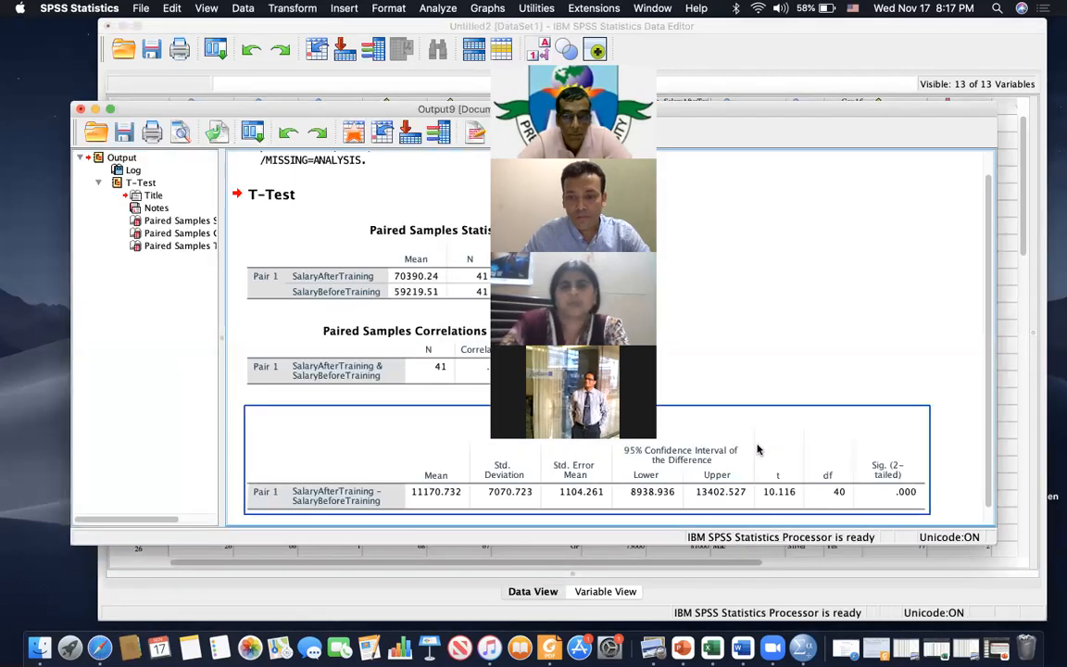
Examine the paired-samples tables for the SalaryAfterTraining and SalaryBeforeTraining pair, including the correlation and t value
{"action": "scroll", "coordinate": [785, 503], "scroll_direction": "down", "scroll_amount": 1}
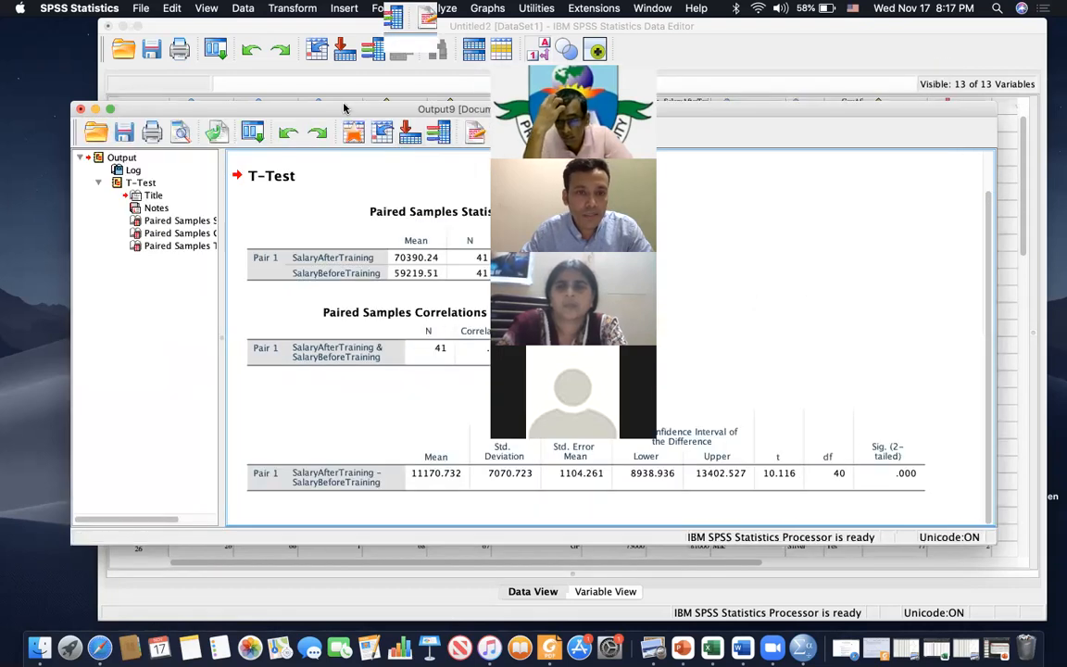
{"action": "left_click_drag", "start_coordinate": [344, 110], "coordinate": [306, 108]}
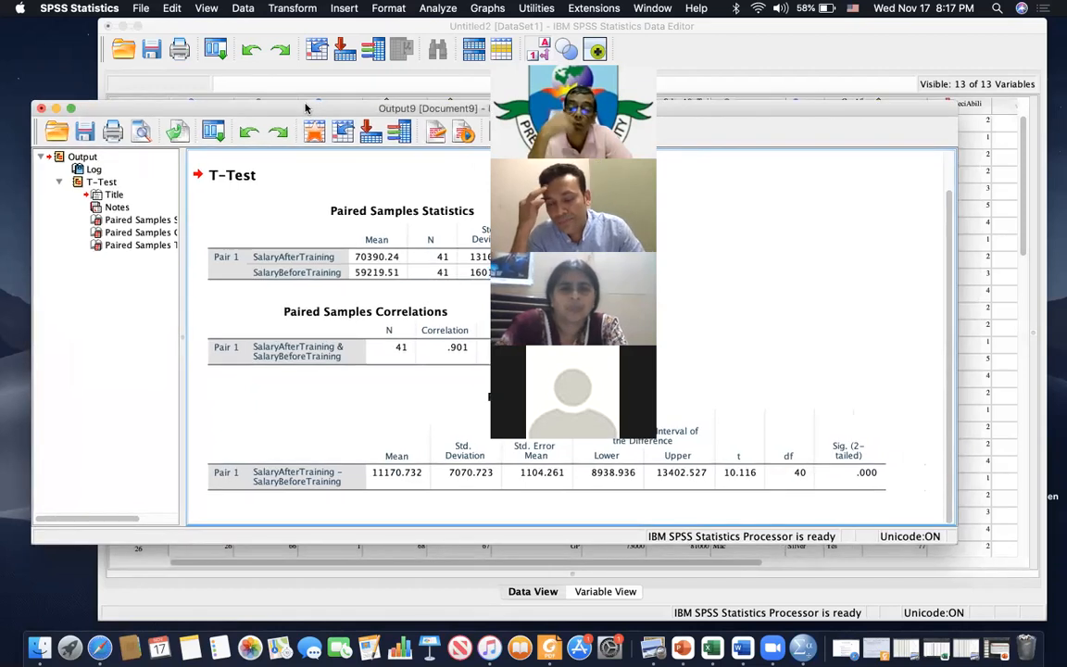
{"action": "left_click", "coordinate": [744, 473]}
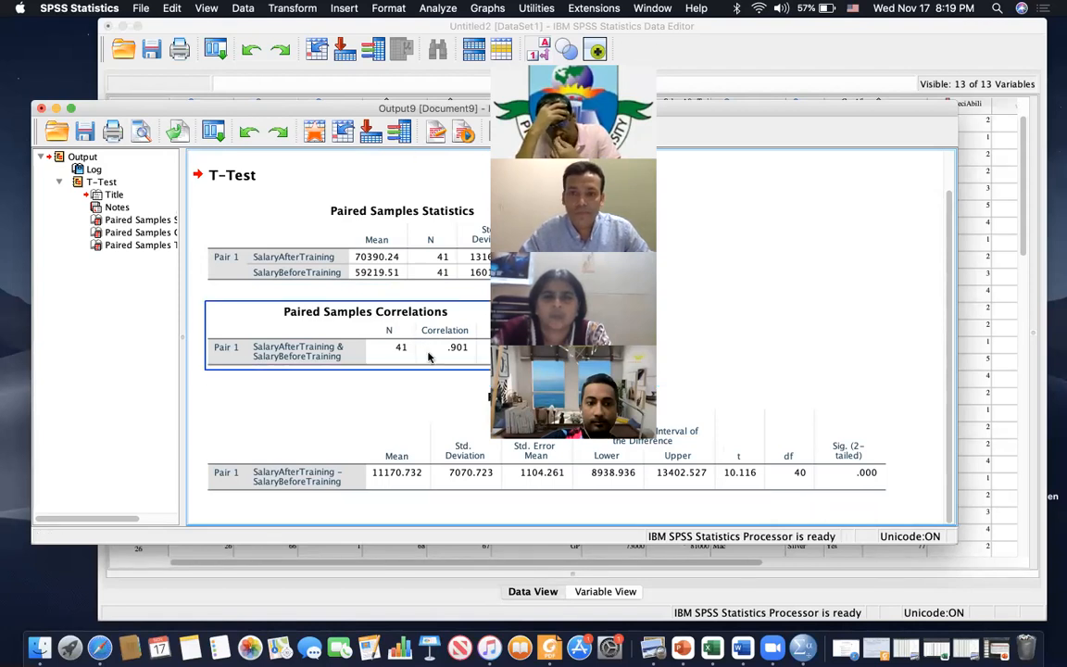
Close the reversed-pair t-test output without saving it and reposition the Data Editor window
{"action": "left_click", "coordinate": [41, 108]}
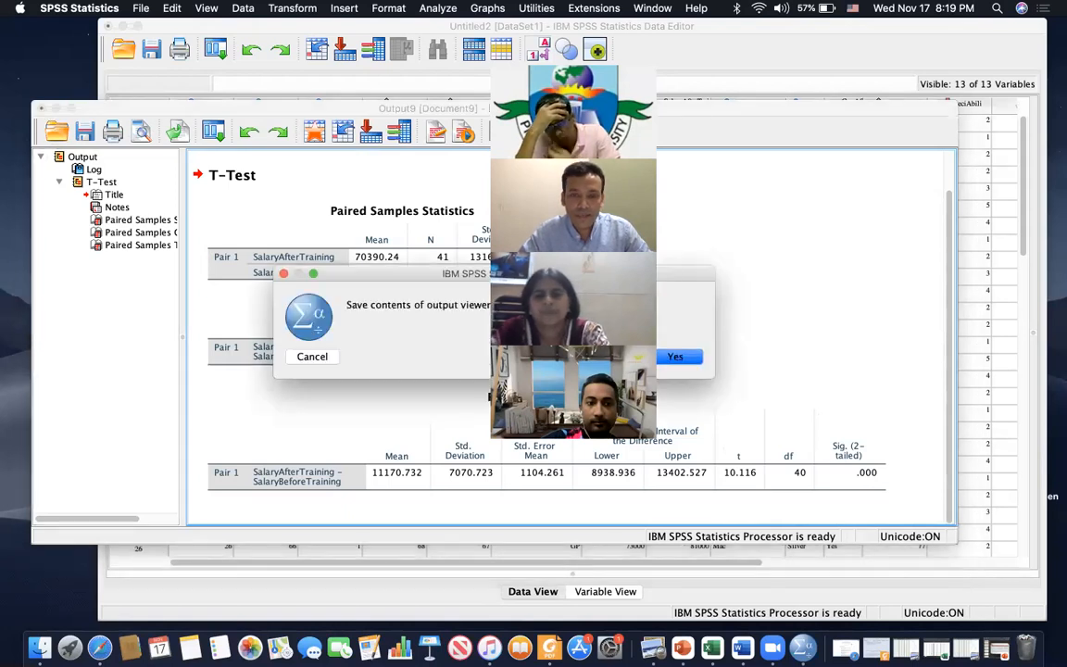
{"action": "left_click", "coordinate": [616, 357]}
{"action": "left_click_drag", "start_coordinate": [295, 27], "coordinate": [203, 26]}
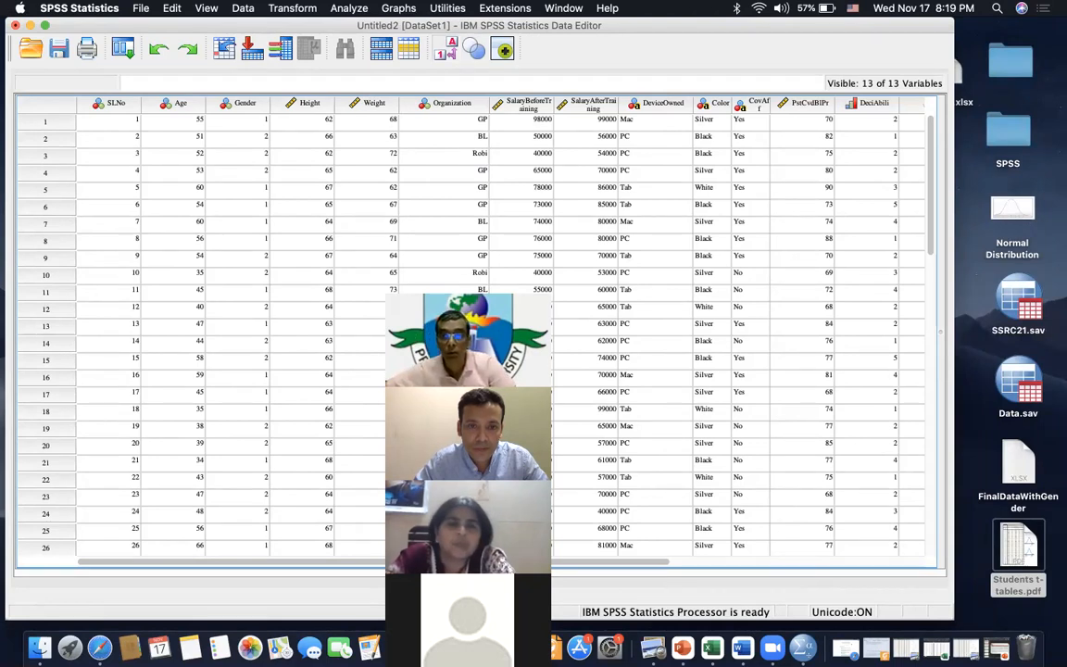
Rename the Weight variable as WeightBeforeDiet in the variable definitions
{"action": "left_click", "coordinate": [510, 584]}
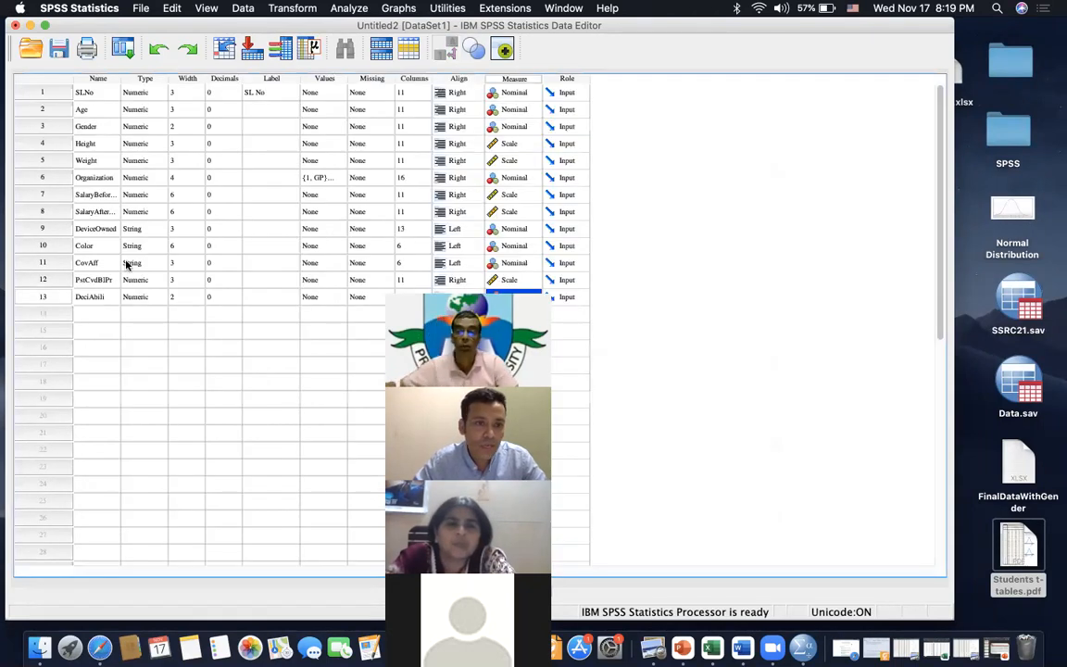
{"action": "left_click", "coordinate": [104, 161]}
{"action": "left_click", "coordinate": [104, 161]}
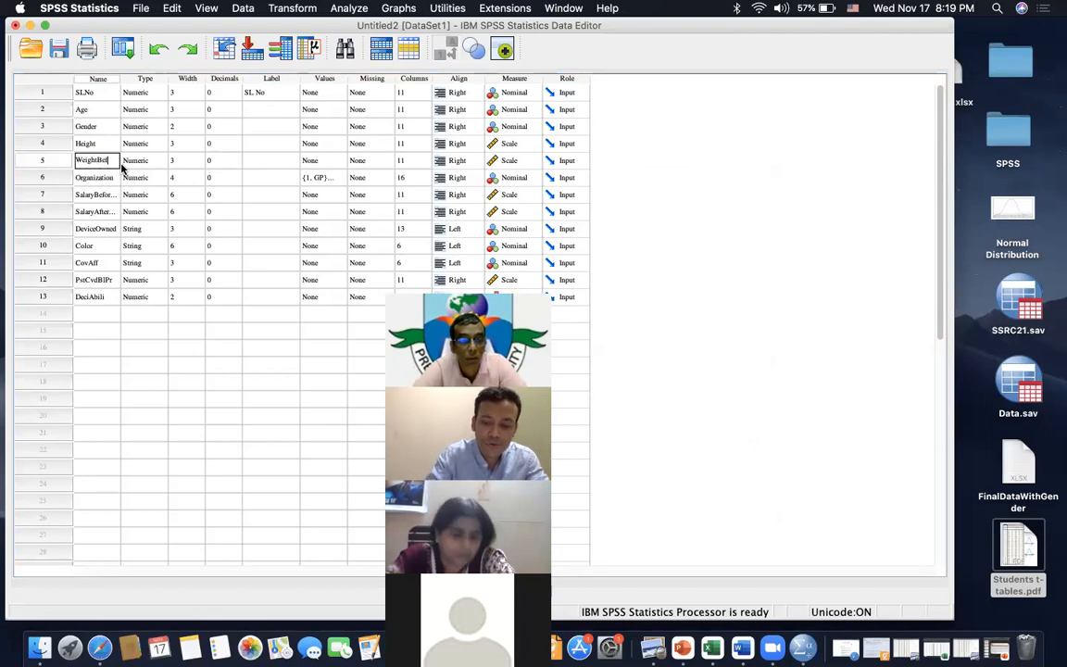
{"action": "type", "text": "Before"}
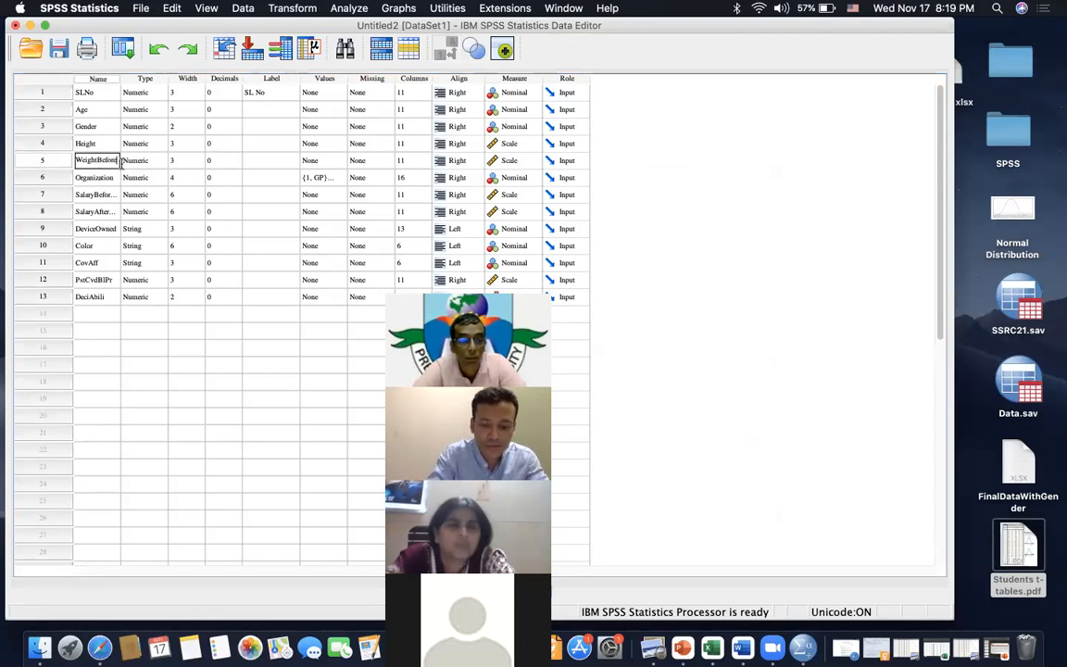
{"action": "type", "text": "Diet"}
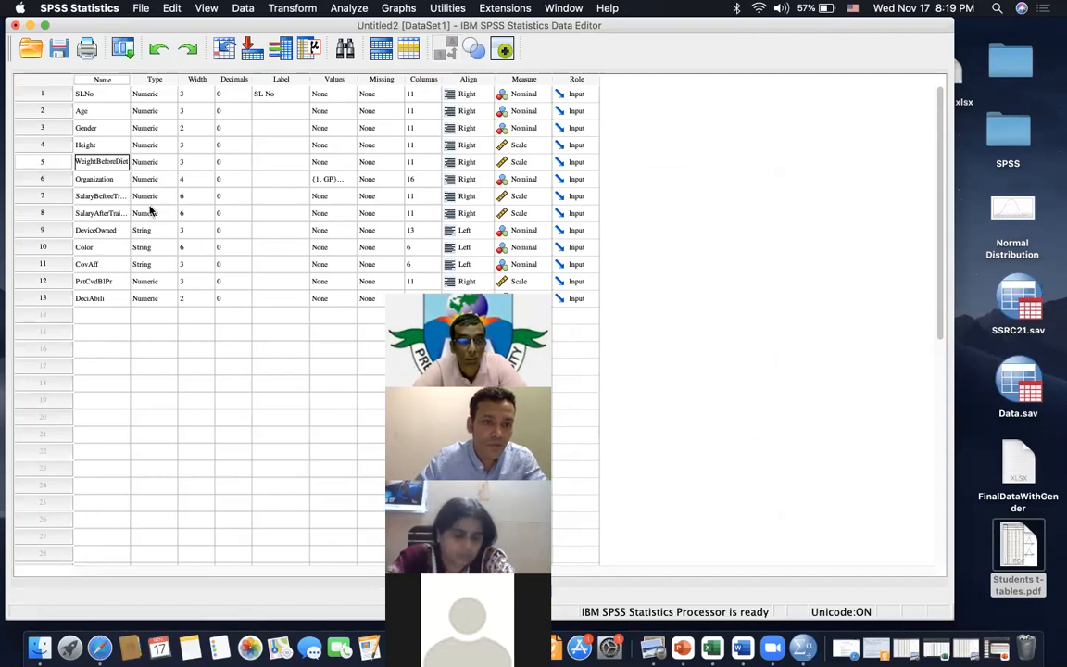
Rename the PstCvdBlPr variable as WeightAfterDiet and return to the data rows
{"action": "double_click", "coordinate": [103, 284]}
{"action": "left_click_drag", "start_coordinate": [116, 281], "coordinate": [78, 283]}
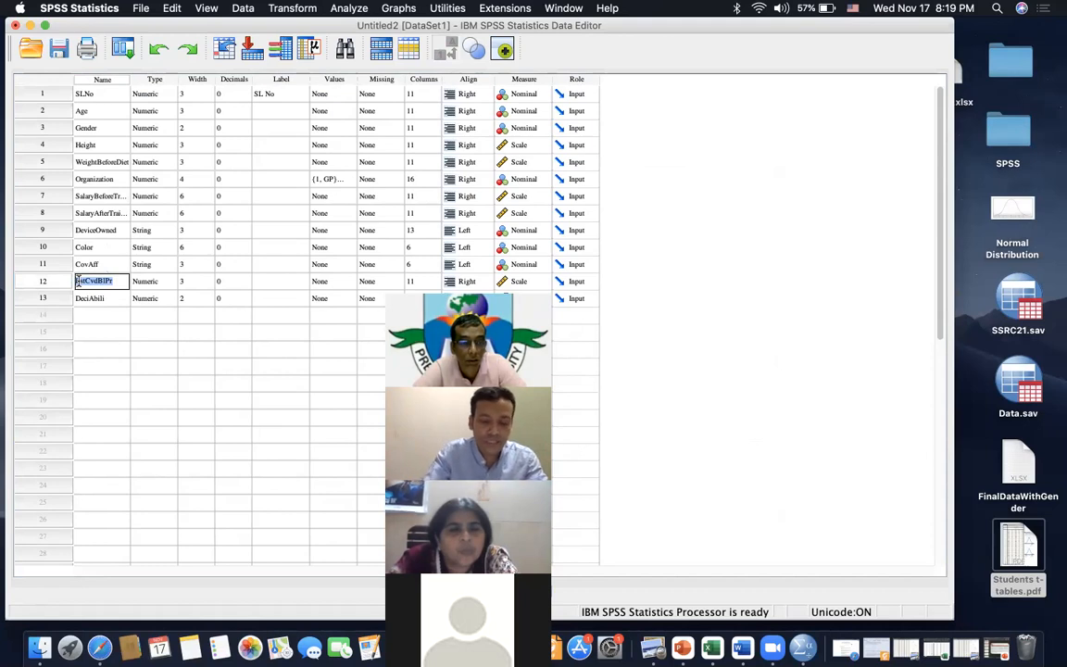
{"action": "type", "text": "We"}
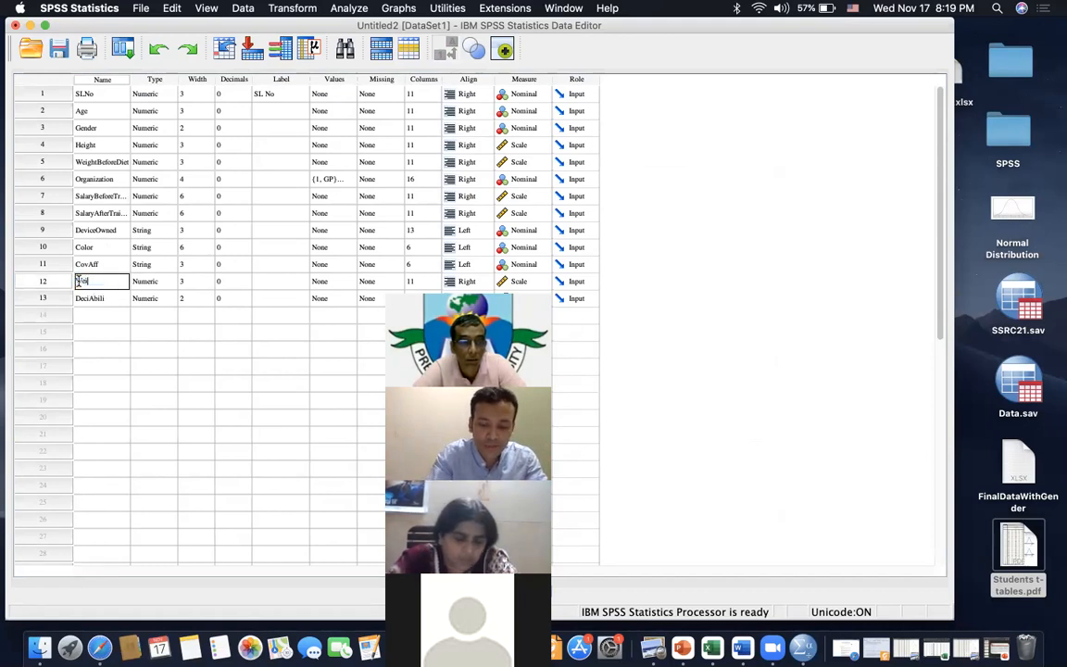
{"action": "type", "text": "ightAfter"}
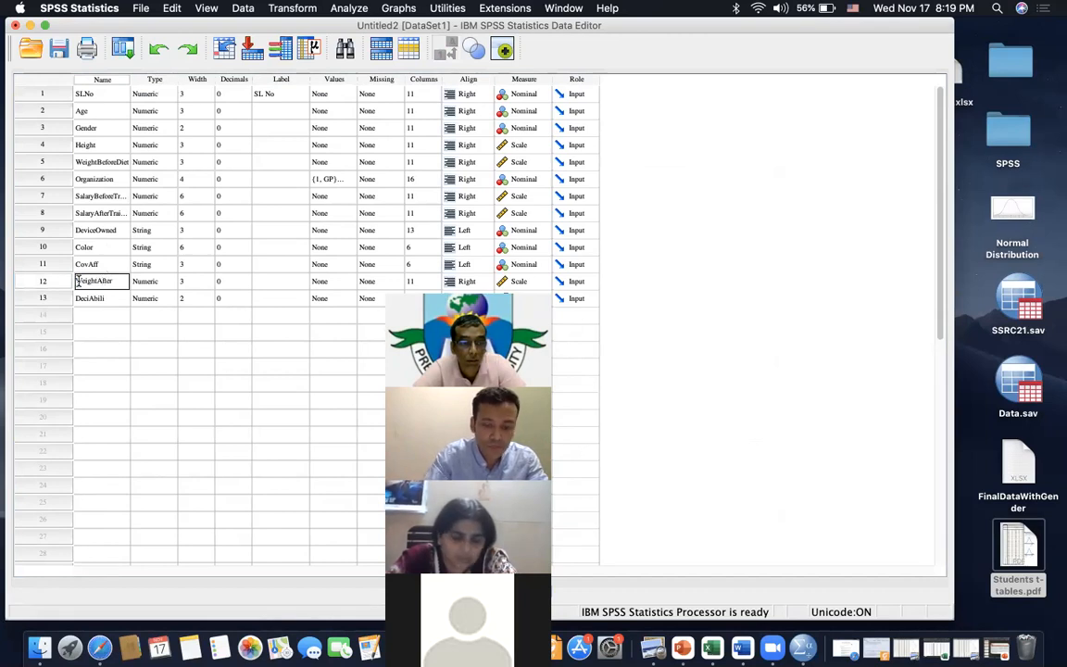
{"action": "type", "text": "Diet"}
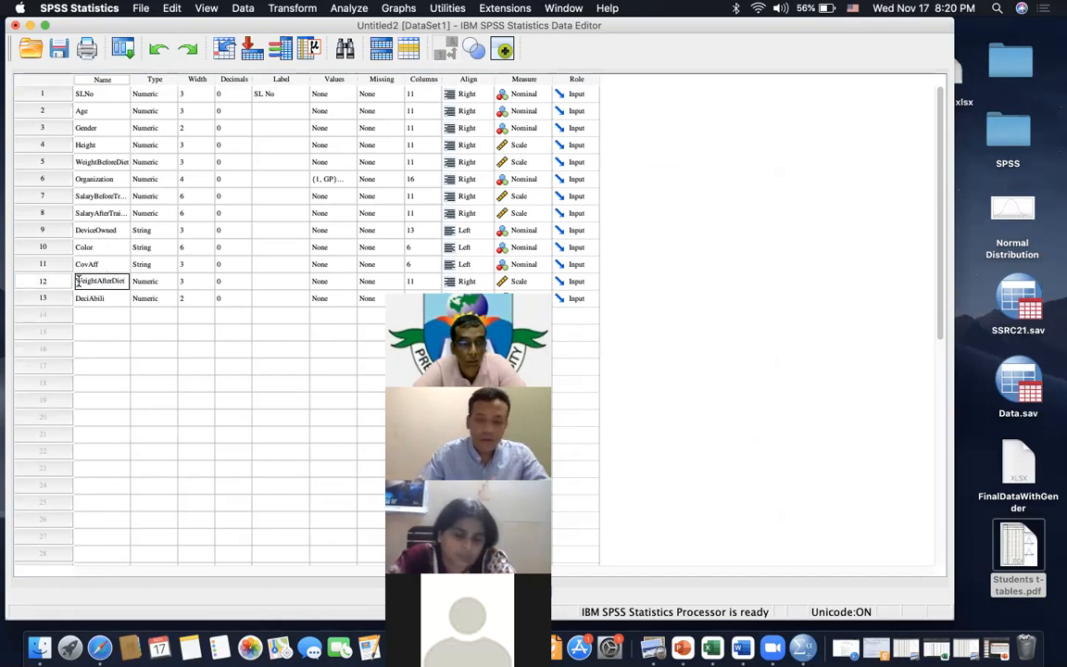
{"action": "key", "text": "Return"}
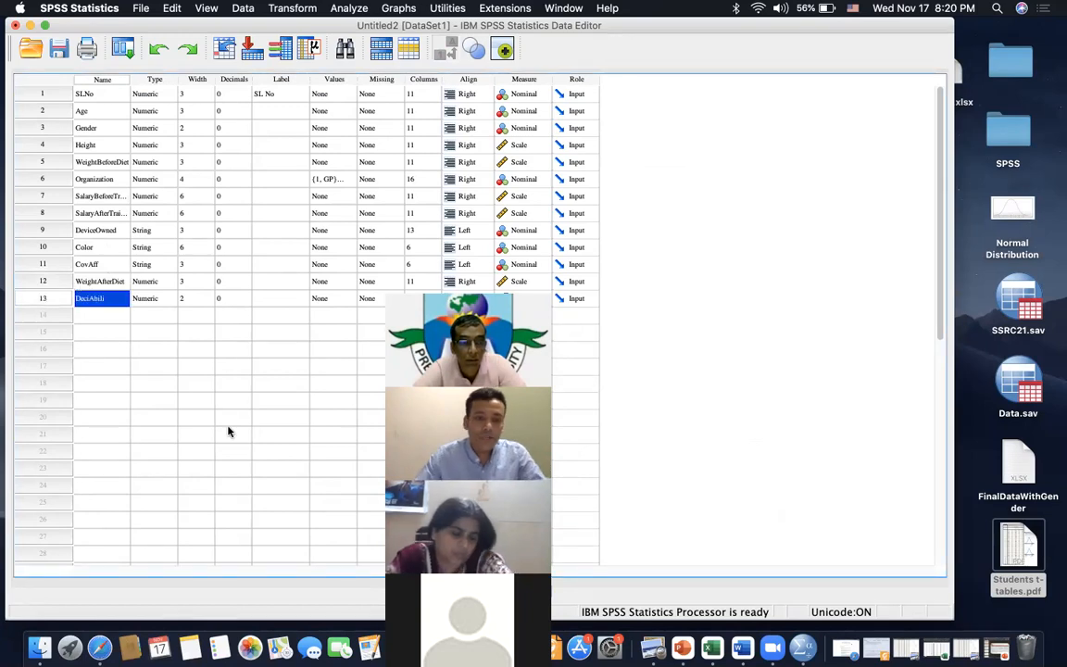
{"action": "left_click", "coordinate": [447, 584]}
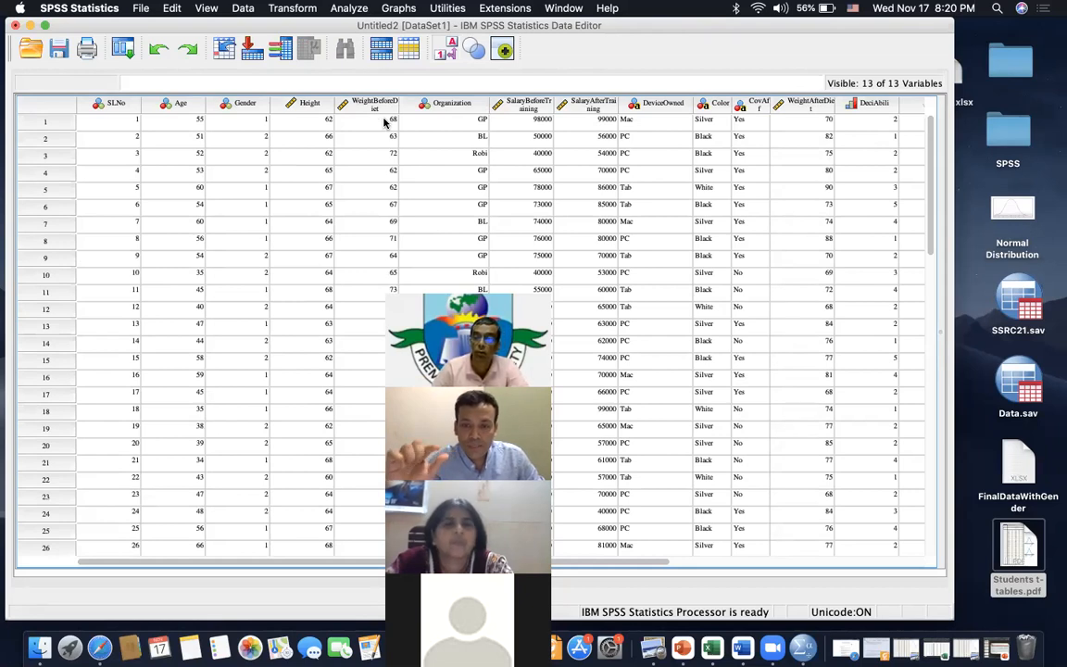
{"action": "left_click", "coordinate": [350, 9]}
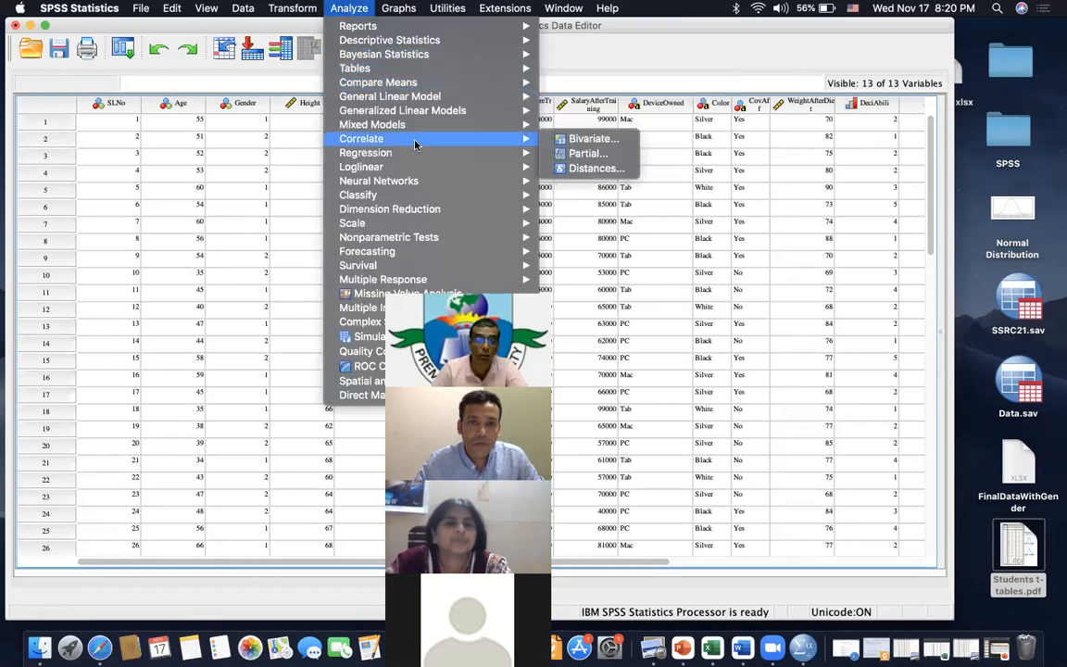
{"action": "mouse_move", "coordinate": [500, 83]}
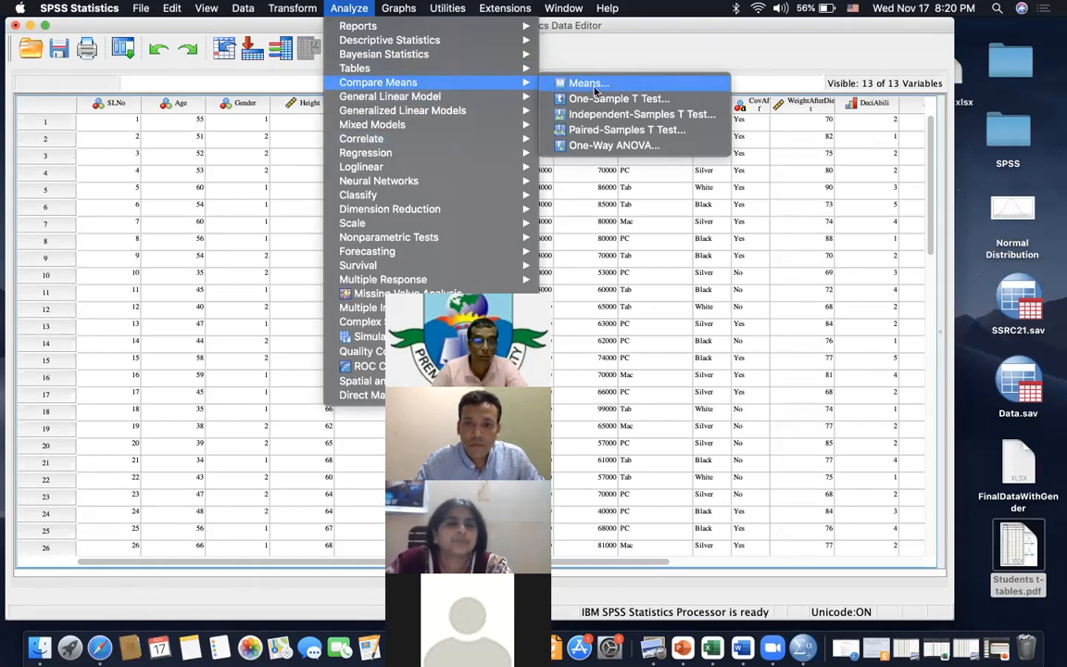
{"action": "left_click", "coordinate": [764, 59]}
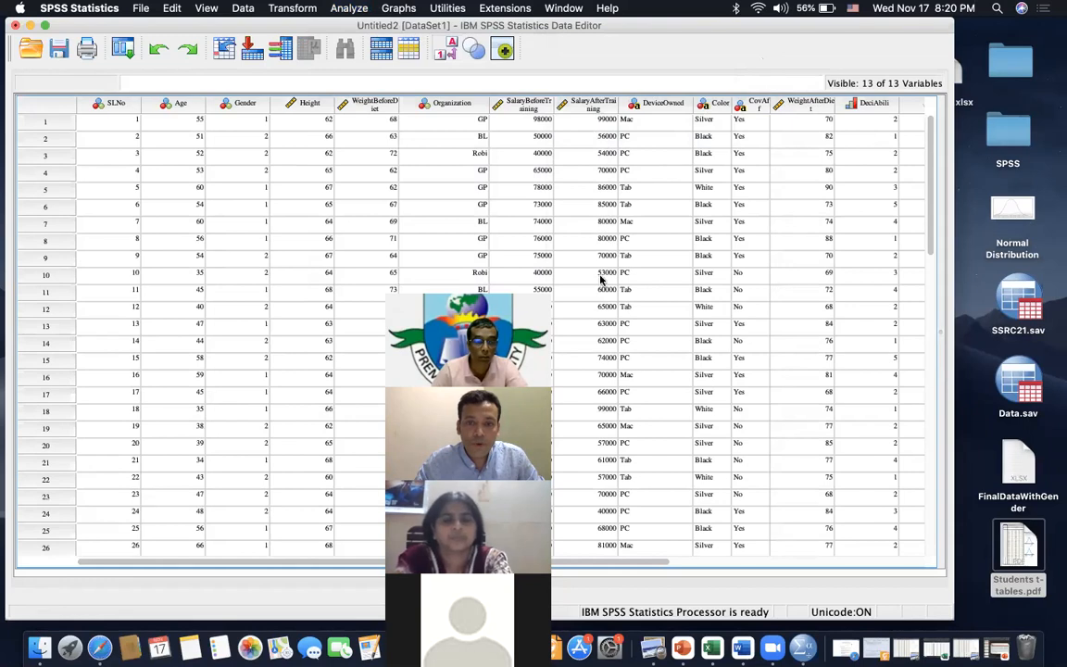
Open the Paired-Samples T Test setup and reset it to clear the salary pair
{"action": "left_click", "coordinate": [353, 11]}
{"action": "mouse_move", "coordinate": [435, 82]}
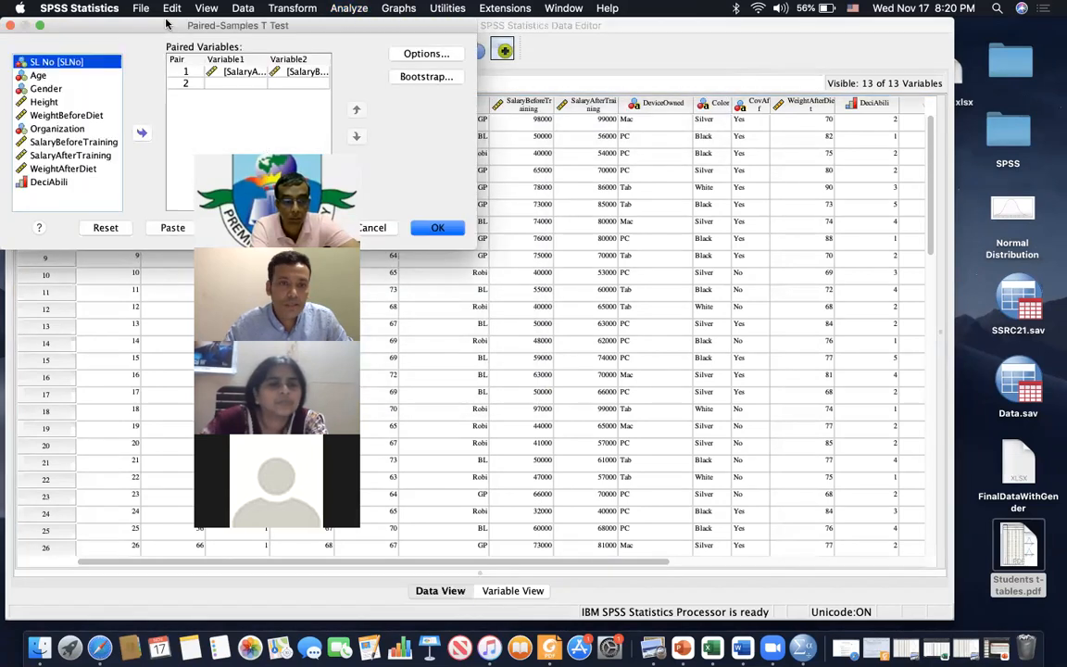
{"action": "left_click", "coordinate": [102, 227]}
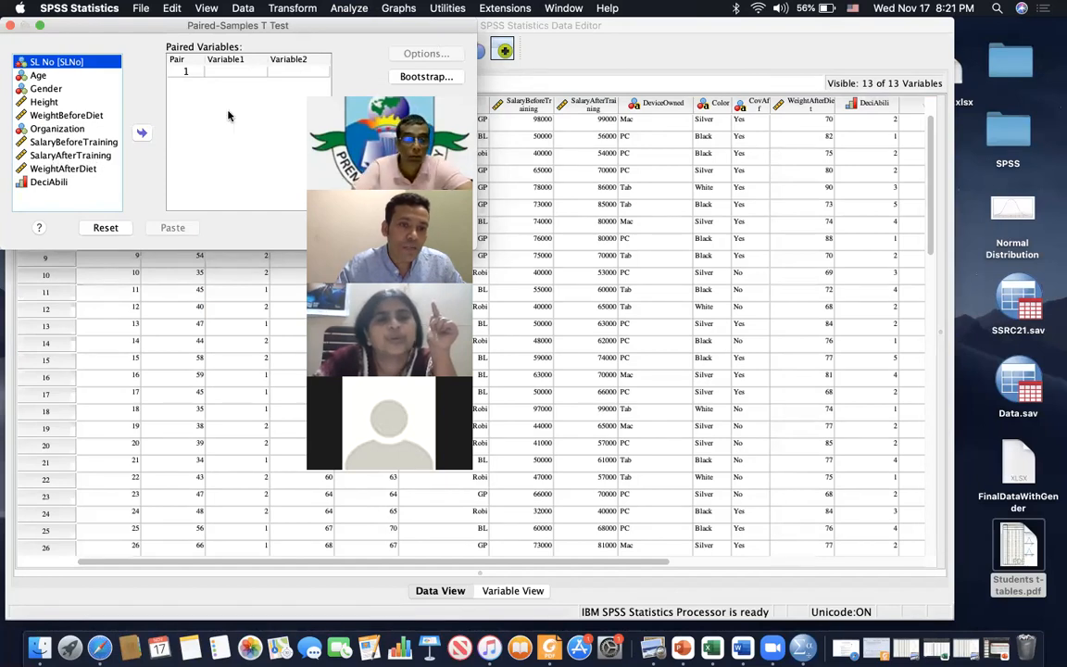
Pair SalaryAfterTraining as the first variable with SalaryBeforeTraining as the second variable of Pair 1
{"action": "left_click", "coordinate": [74, 154]}
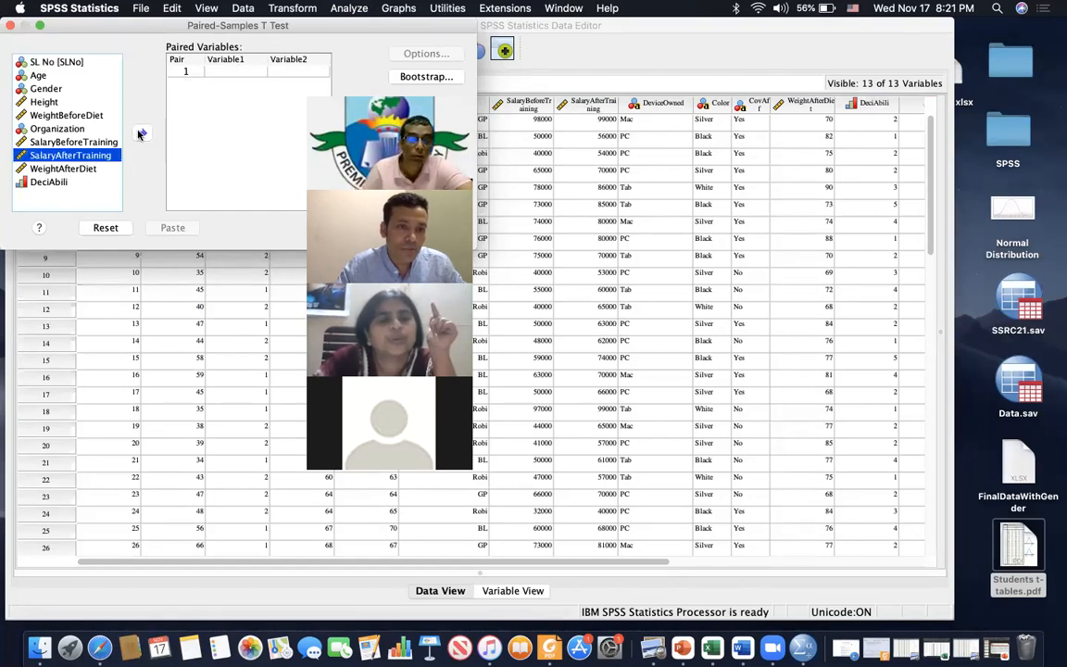
{"action": "left_click", "coordinate": [143, 132]}
{"action": "left_click", "coordinate": [91, 142]}
{"action": "left_click", "coordinate": [143, 132]}
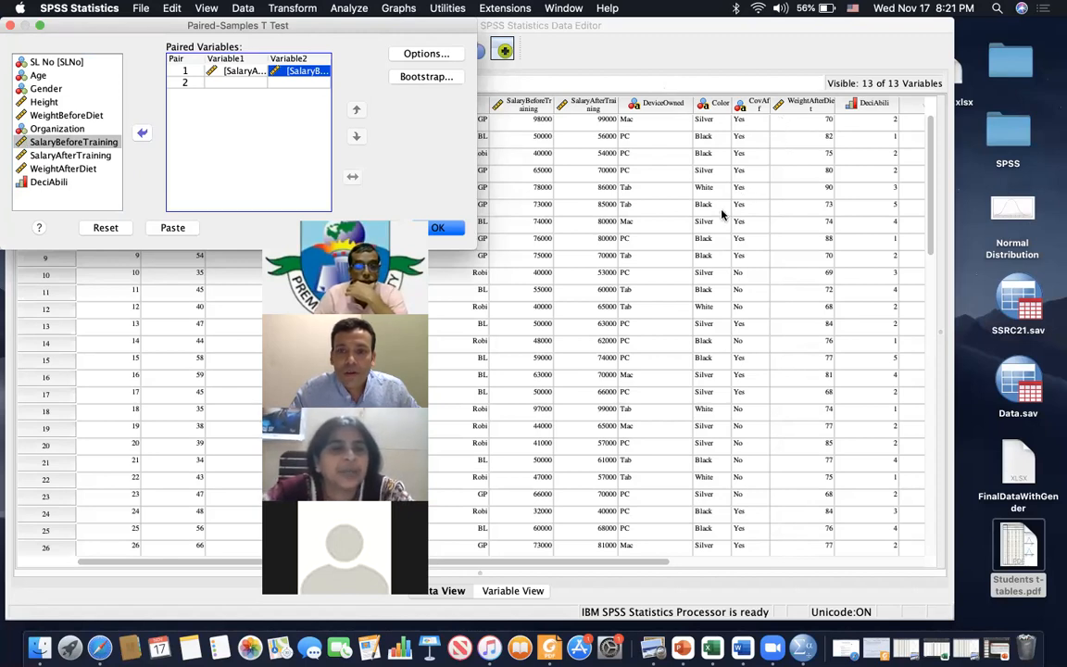
Move the Paired-Samples T Test dialog clear of the salary data columns and run the test
{"action": "left_click", "coordinate": [515, 110]}
{"action": "left_click_drag", "start_coordinate": [298, 26], "coordinate": [227, 171]}
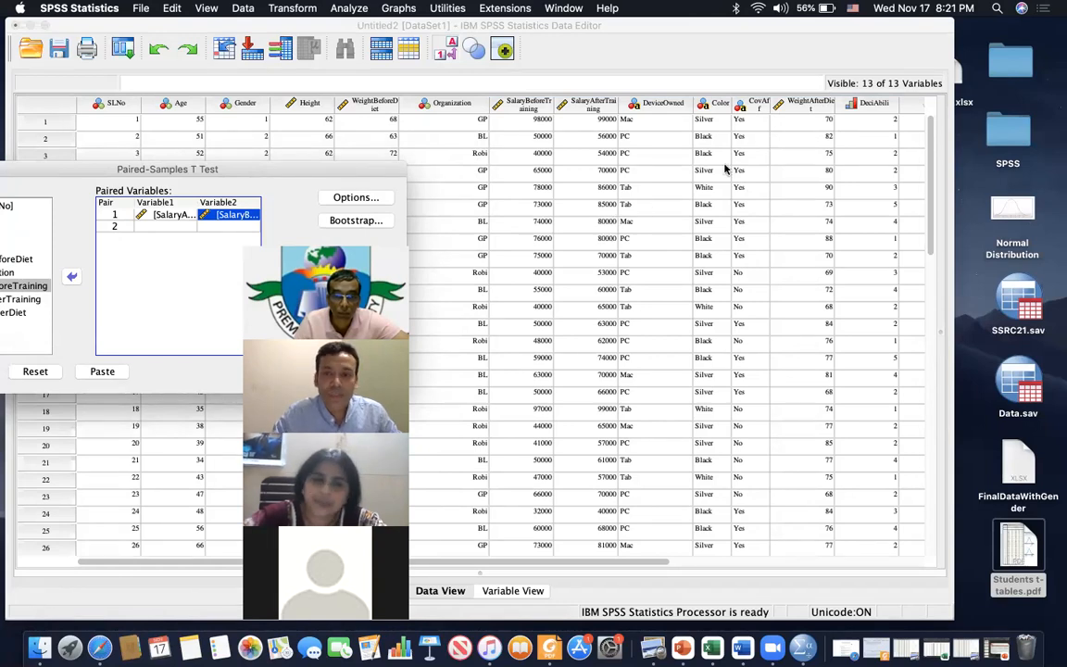
{"action": "left_click_drag", "start_coordinate": [241, 169], "coordinate": [329, 12]}
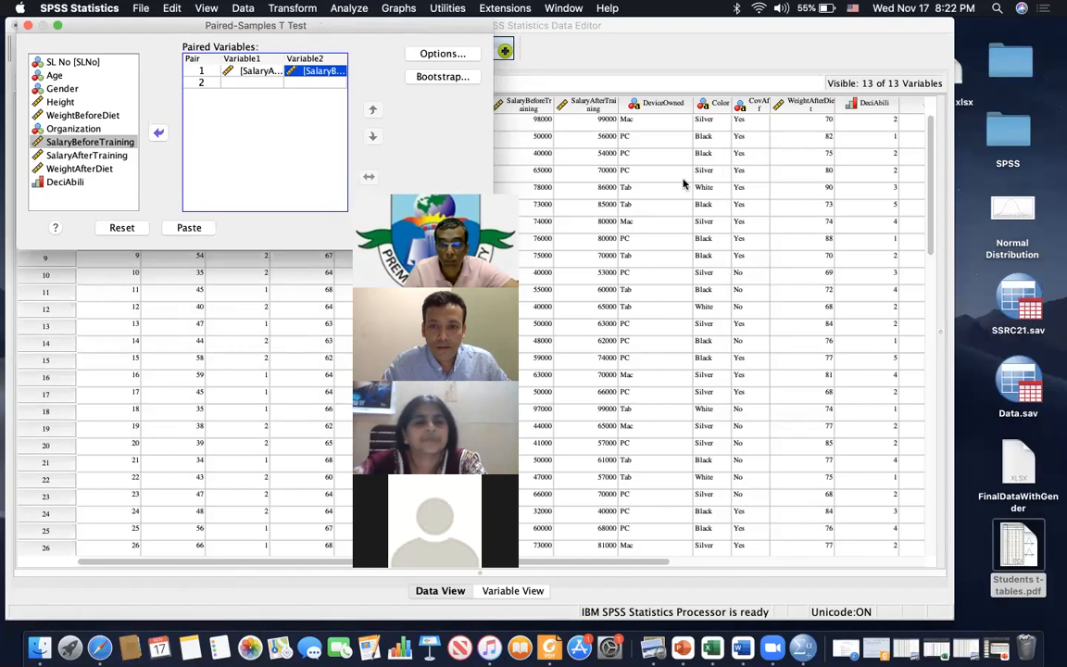
{"action": "left_click_drag", "start_coordinate": [318, 26], "coordinate": [387, 290]}
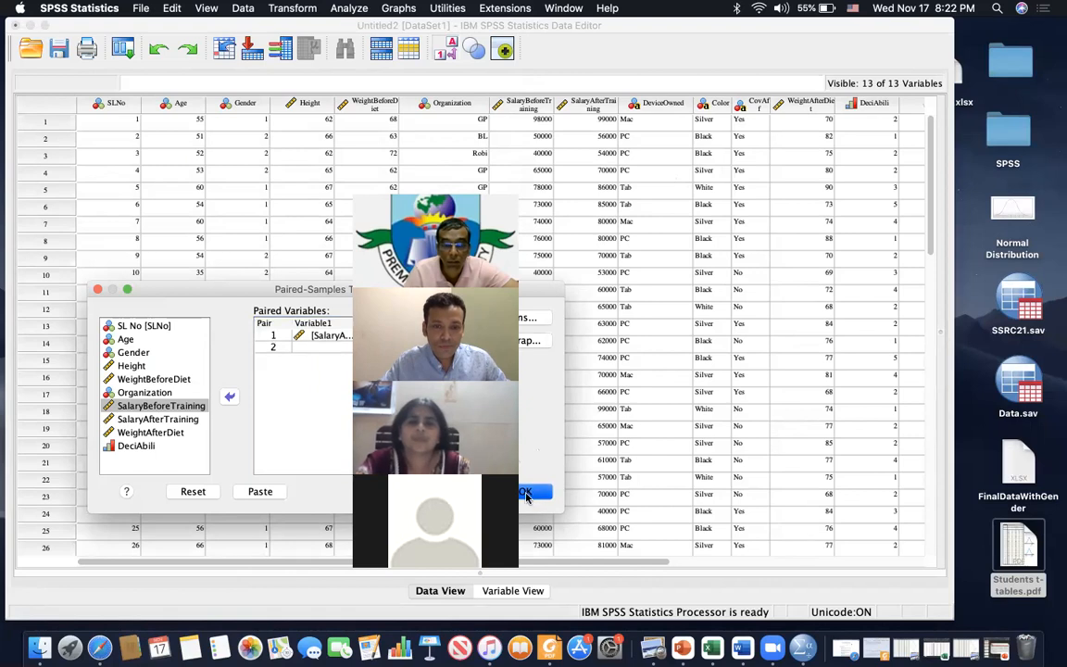
{"action": "left_click", "coordinate": [524, 491]}
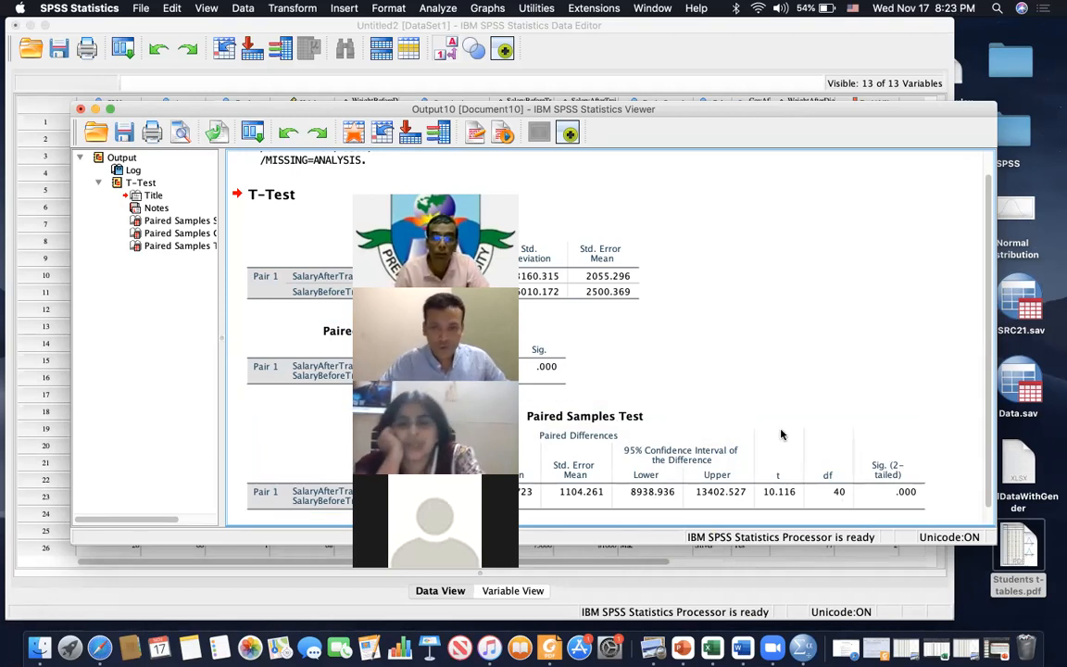
Close the paired salary t-test output without saving it
{"action": "left_click", "coordinate": [536, 173]}
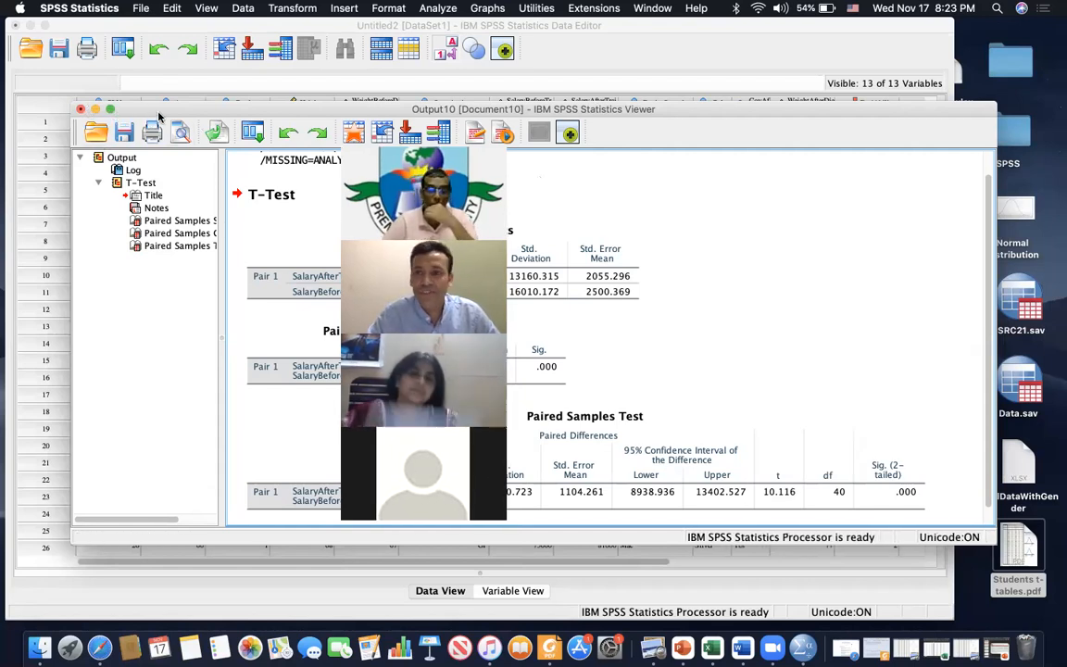
{"action": "left_click_drag", "start_coordinate": [144, 108], "coordinate": [130, 112]}
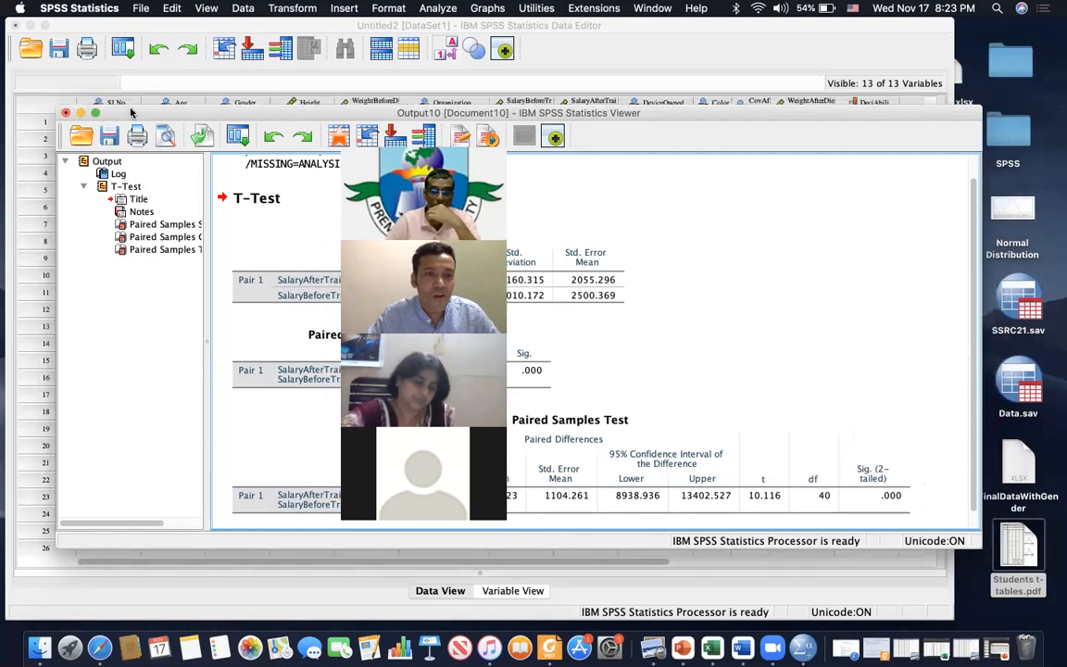
{"action": "left_click", "coordinate": [67, 116]}
{"action": "left_click", "coordinate": [643, 360]}
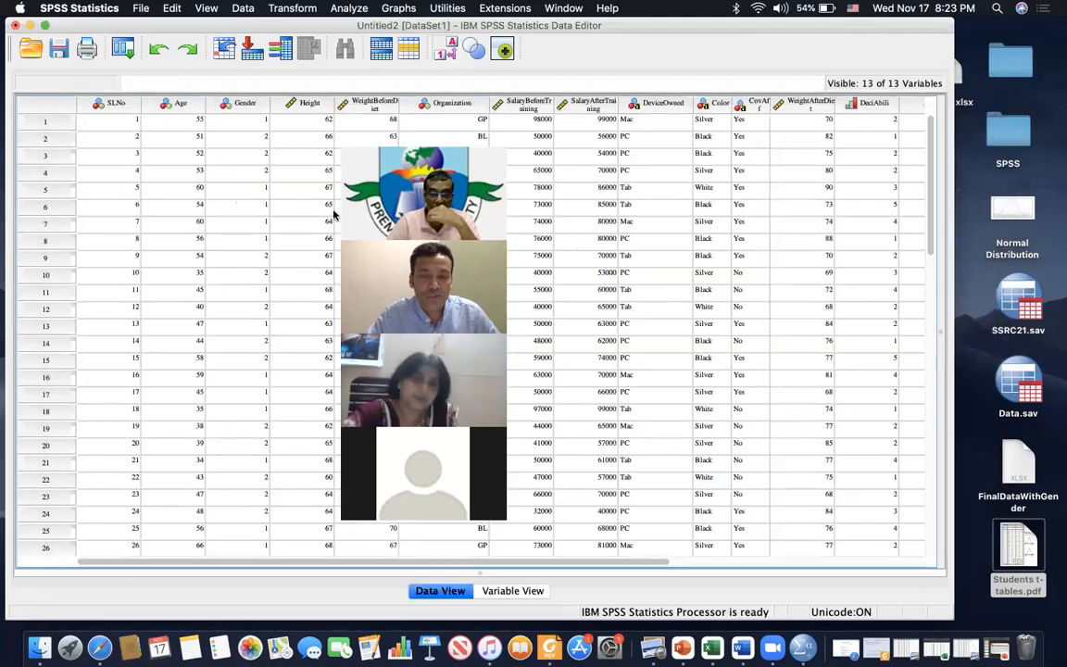
Reposition the Data Editor window and switch to the SPSS presentation in PowerPoint, showing slide 37 on the independent sample t-Test
{"action": "left_click_drag", "start_coordinate": [646, 24], "coordinate": [641, 84]}
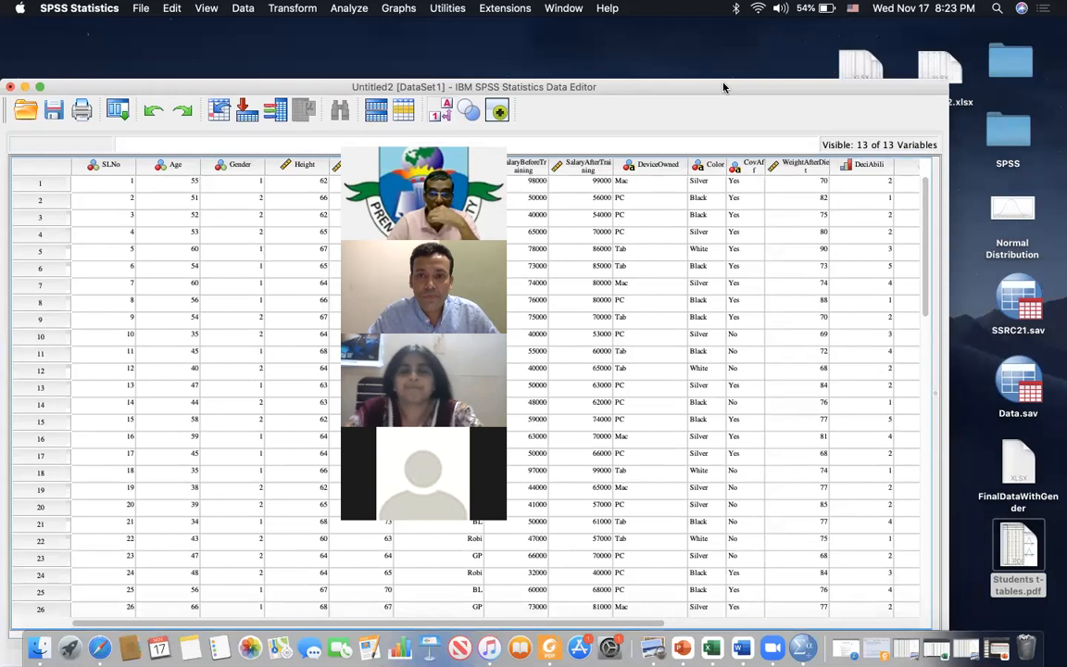
{"action": "left_click_drag", "start_coordinate": [723, 87], "coordinate": [737, 79]}
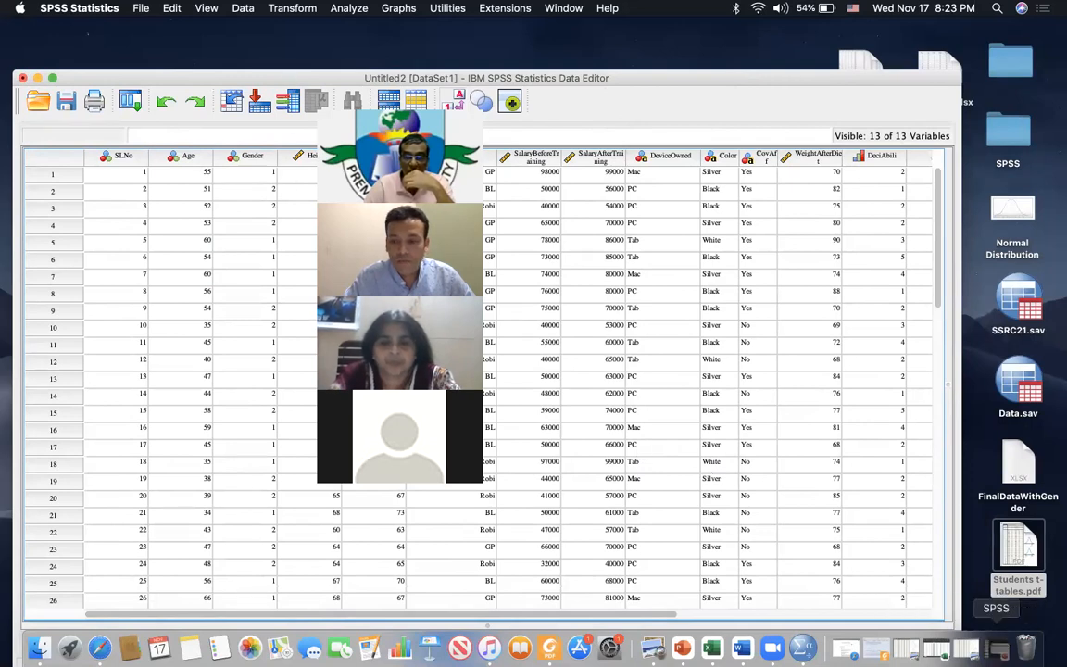
{"action": "left_click", "coordinate": [997, 648]}
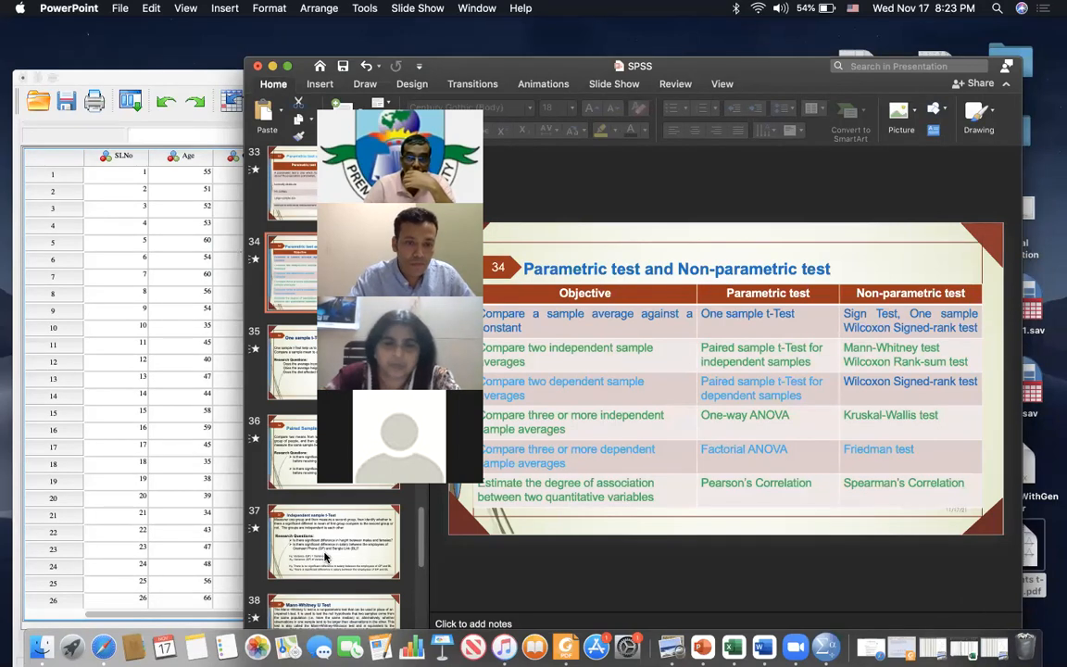
{"action": "left_click", "coordinate": [328, 550]}
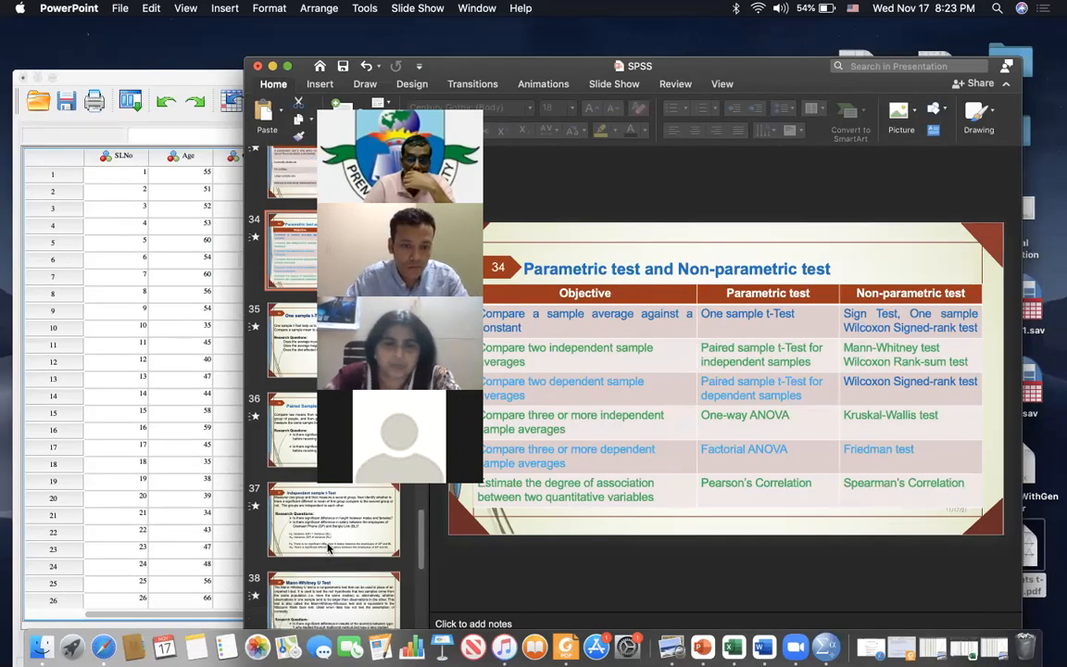
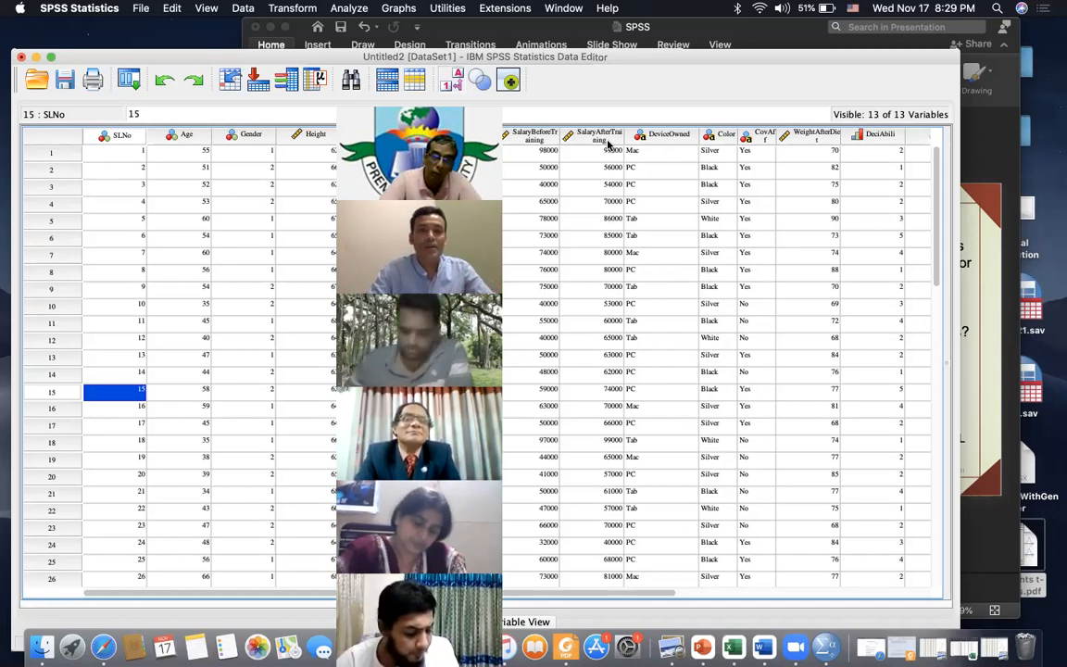
Set up an Independent-Samples T Test in SPSS with Height as the test variable
{"action": "left_click", "coordinate": [349, 8]}
{"action": "mouse_move", "coordinate": [399, 96]}
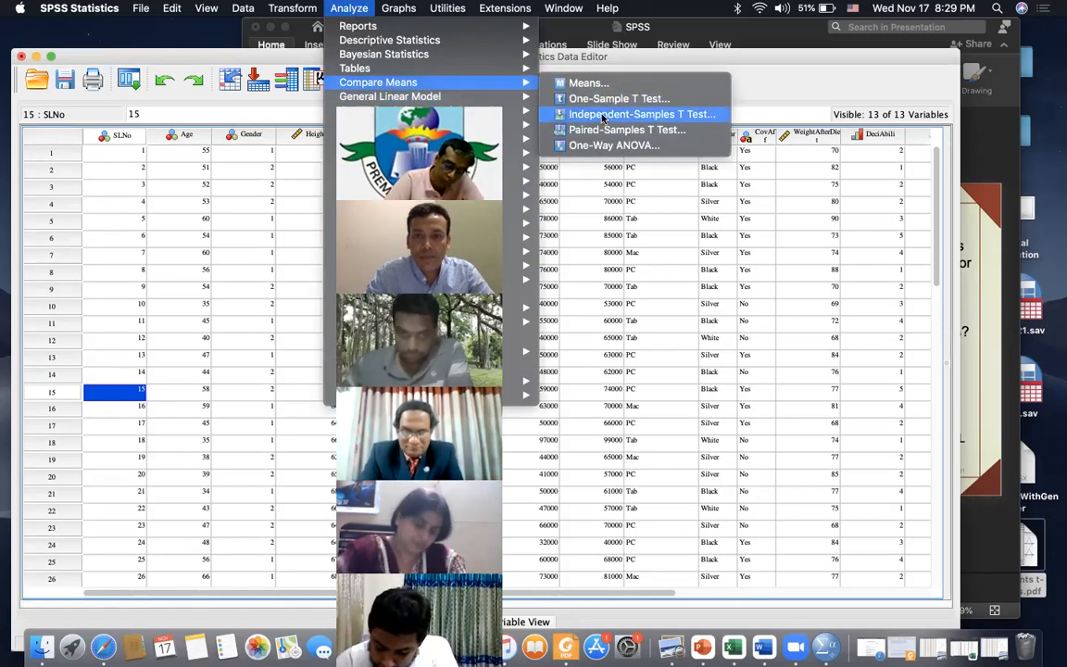
{"action": "left_click", "coordinate": [602, 114]}
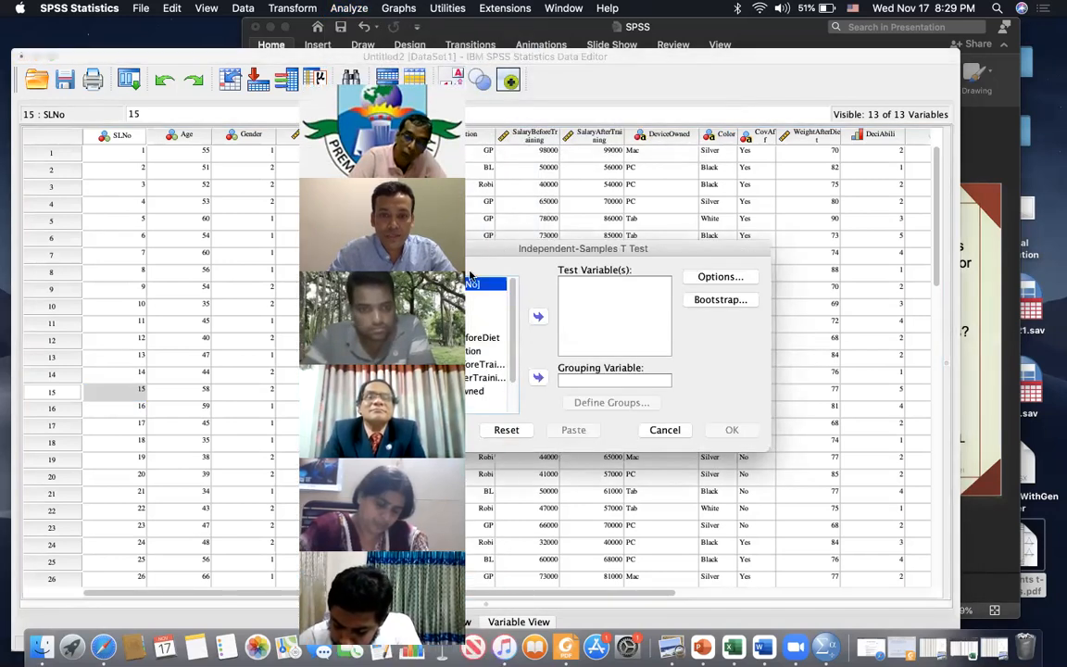
{"action": "left_click_drag", "start_coordinate": [503, 248], "coordinate": [384, 313]}
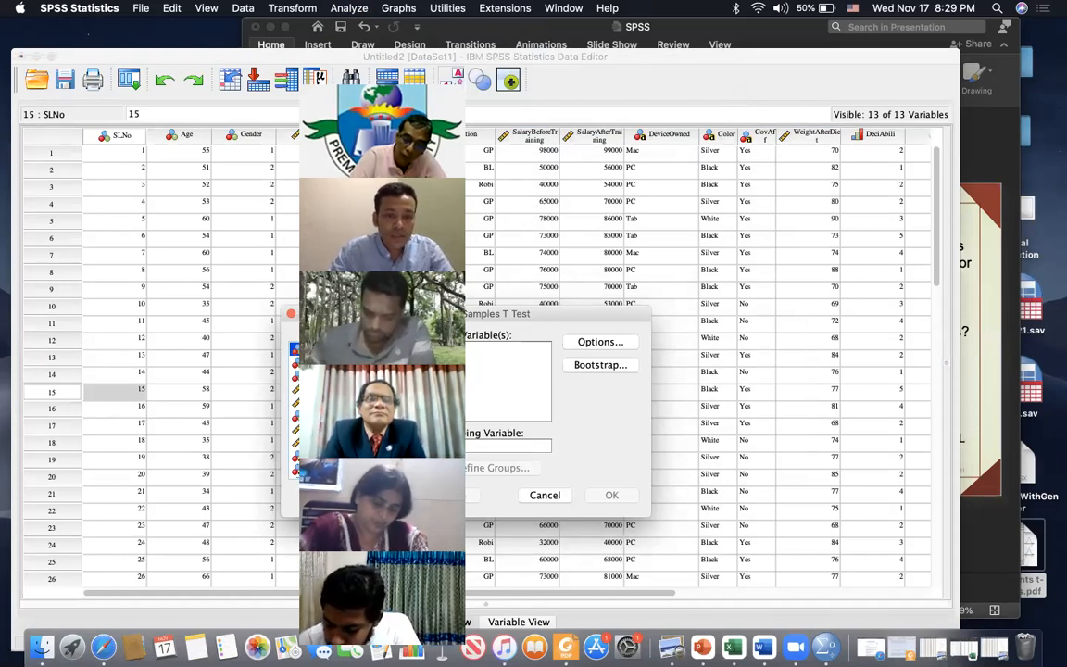
{"action": "left_click", "coordinate": [347, 389]}
{"action": "left_click", "coordinate": [423, 381]}
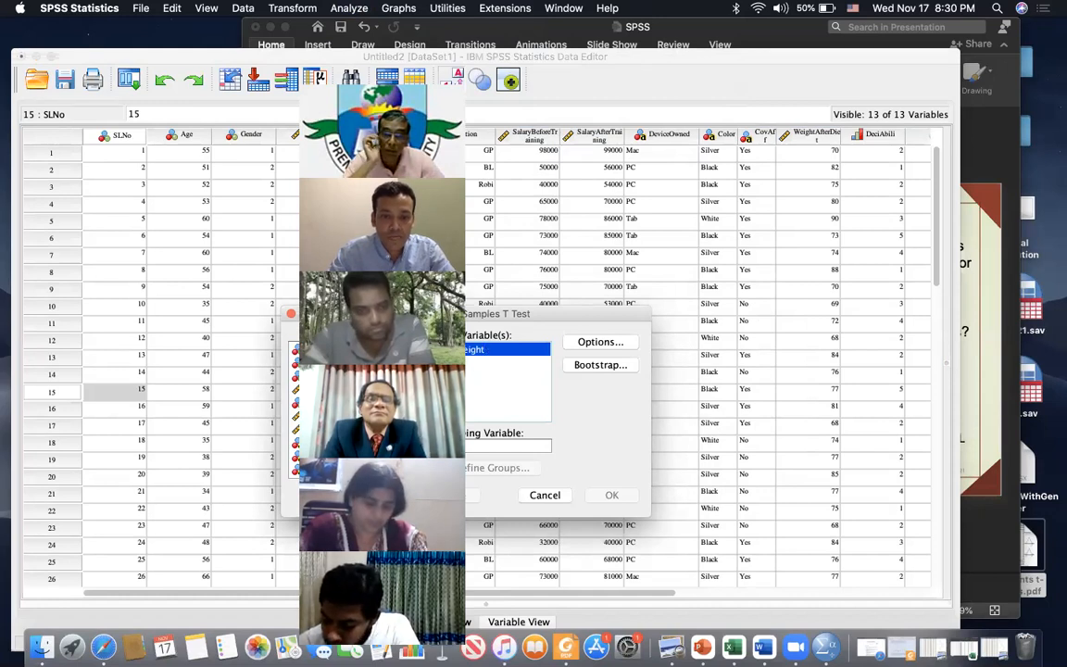
Use Gender as the grouping variable and define Group 1 as 1 and Group 2 as 2
{"action": "left_click", "coordinate": [333, 376]}
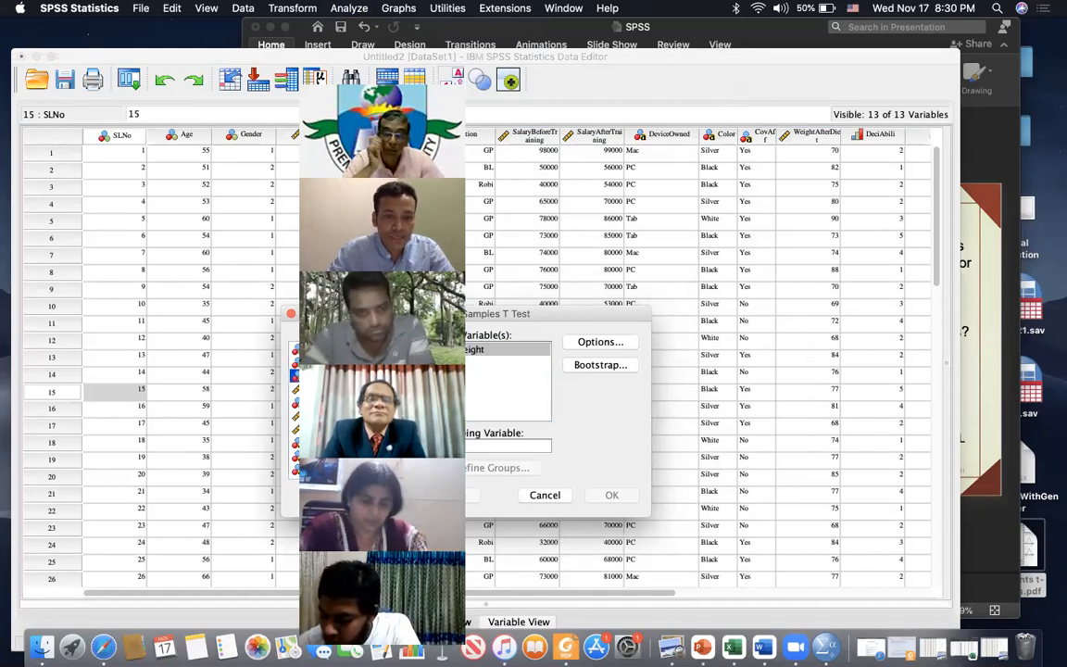
{"action": "left_click", "coordinate": [423, 446]}
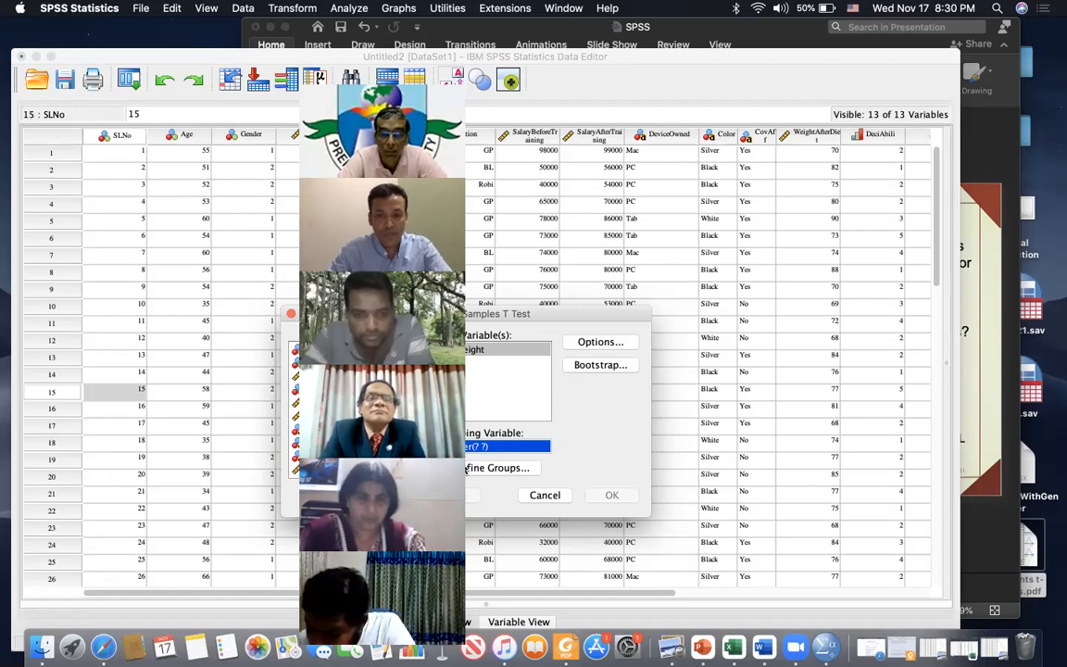
{"action": "left_click", "coordinate": [466, 470]}
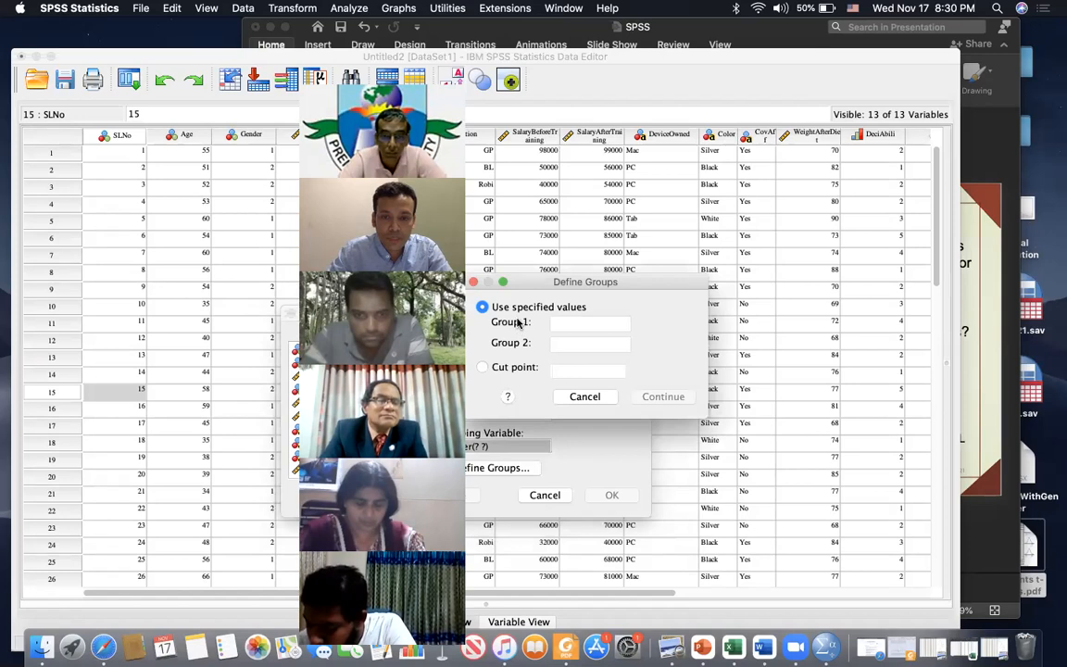
{"action": "left_click", "coordinate": [558, 324]}
{"action": "type", "text": "1"}
{"action": "left_click", "coordinate": [566, 345]}
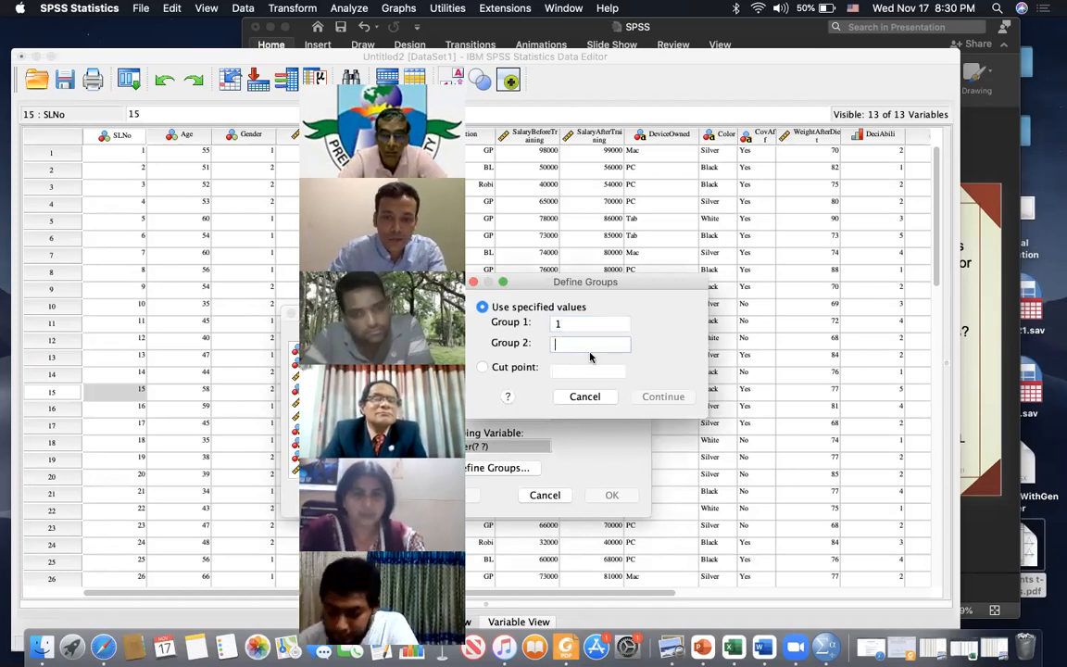
{"action": "type", "text": "2"}
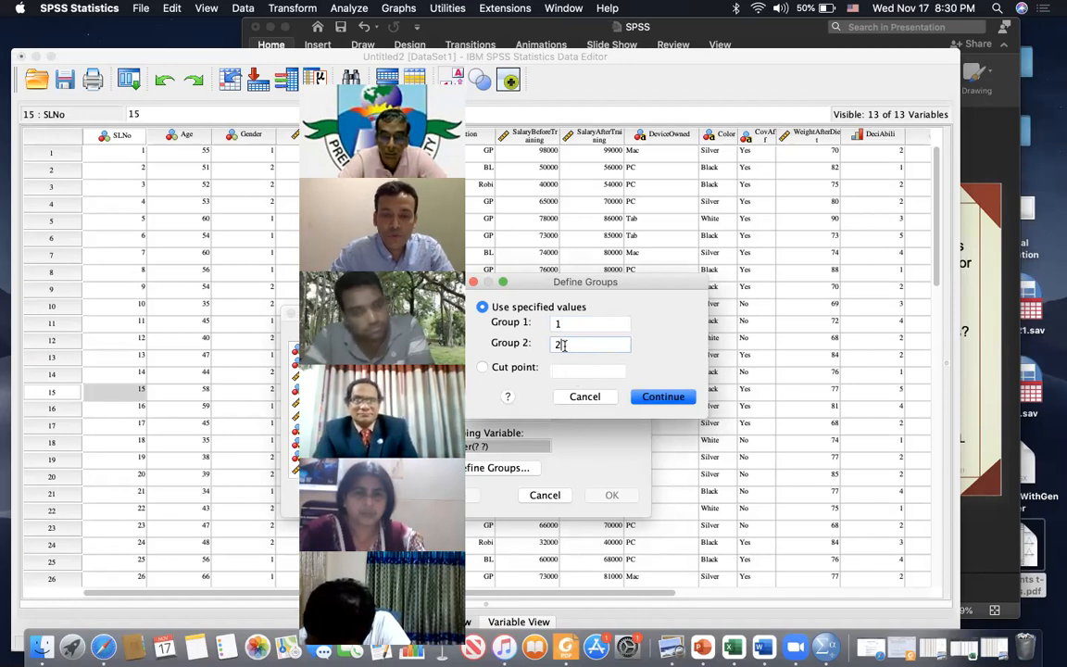
{"action": "left_click", "coordinate": [666, 398]}
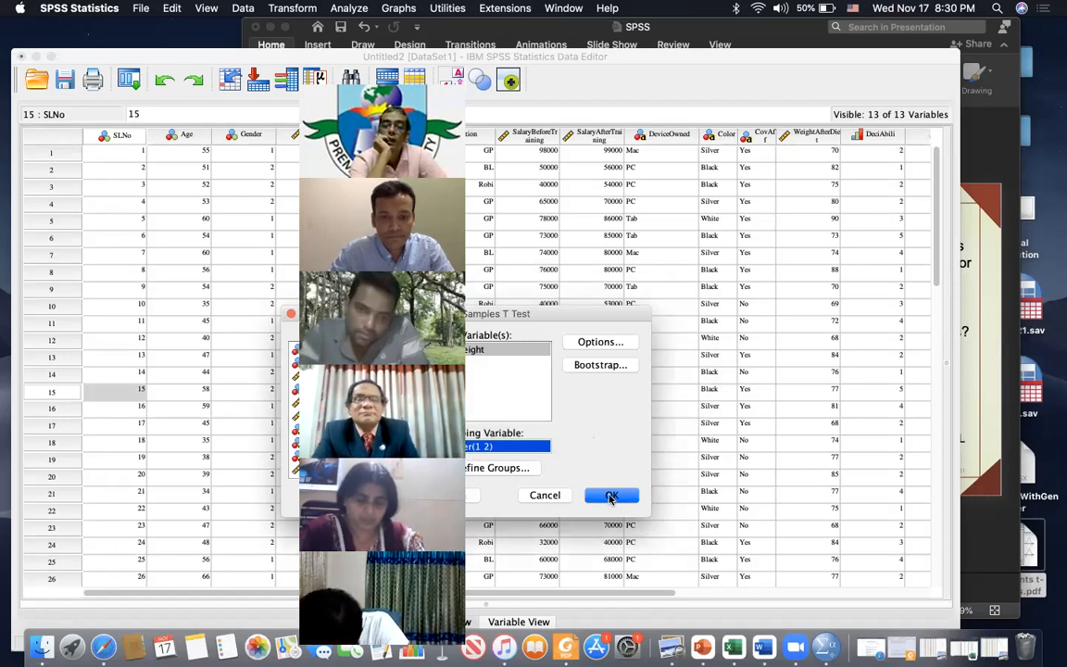
Accept the 95% confidence interval option and the bootstrap settings, and run the independent-samples t test
{"action": "left_click", "coordinate": [597, 342]}
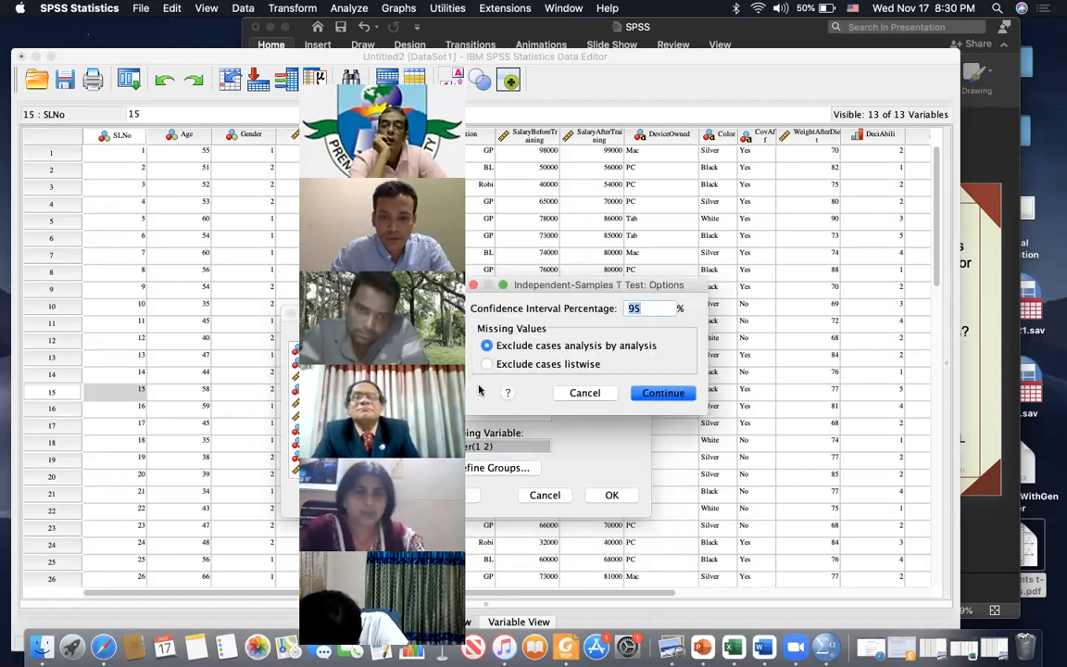
{"action": "left_click", "coordinate": [663, 392]}
{"action": "left_click", "coordinate": [591, 366]}
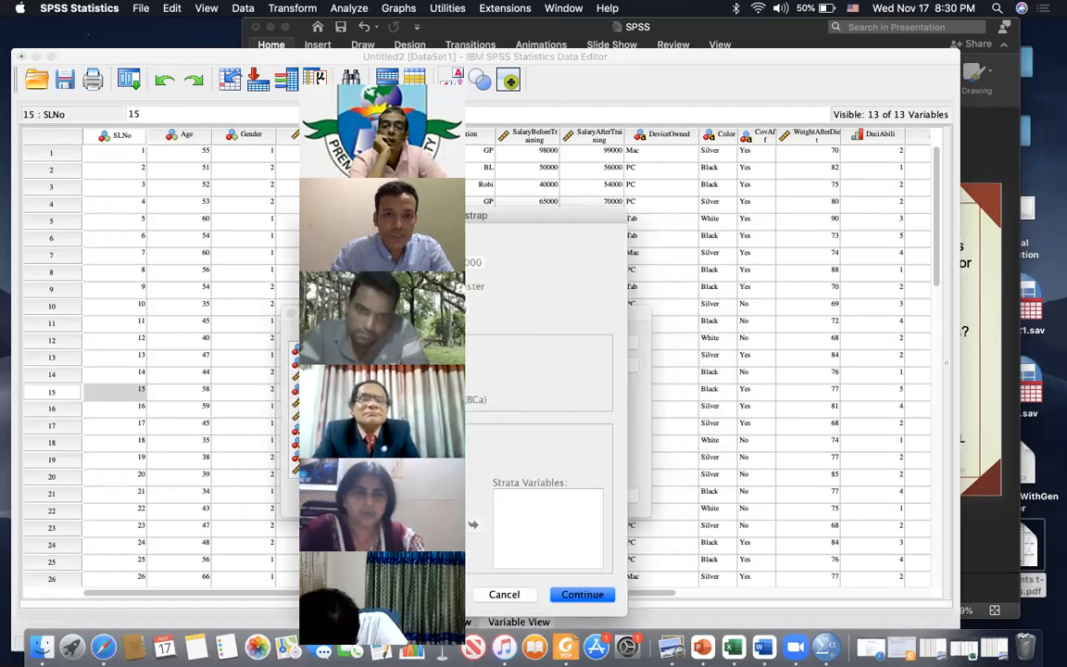
{"action": "key", "text": "Return"}
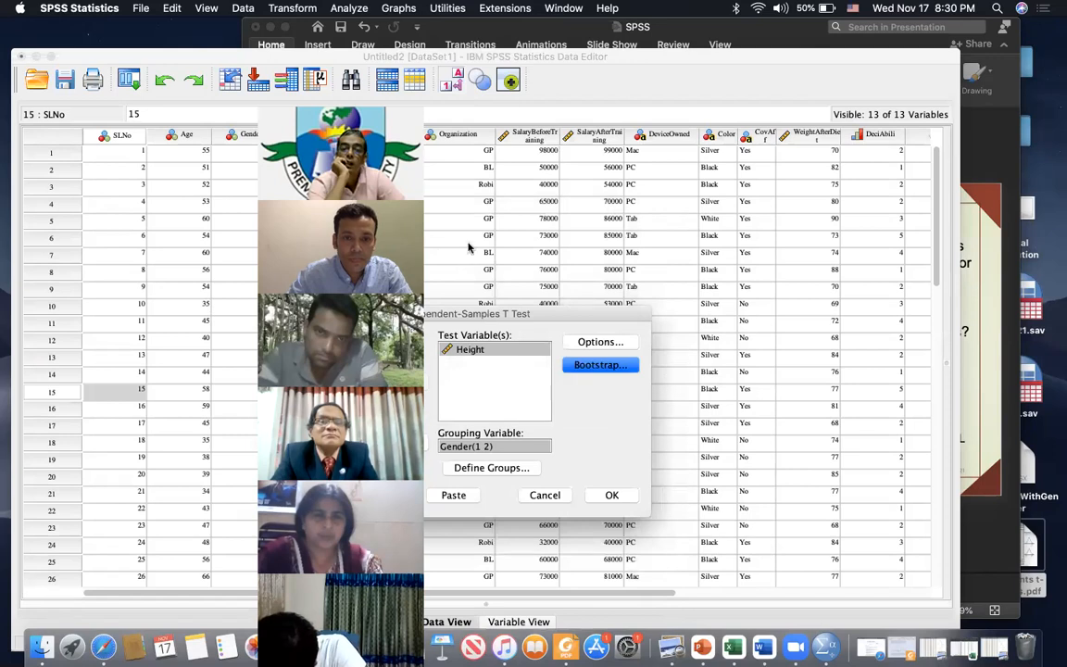
{"action": "left_click", "coordinate": [613, 496]}
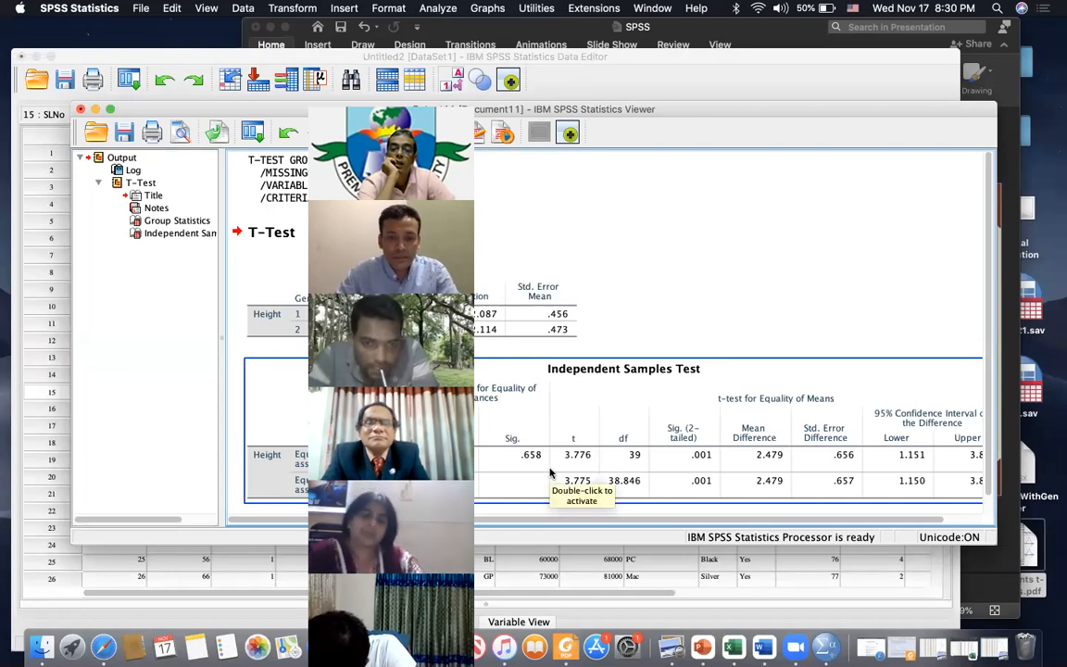
Examine the Group Statistics and Independent Samples Test tables for Height, and return to PowerPoint's independent sample t-Test slide
{"action": "left_click", "coordinate": [296, 320]}
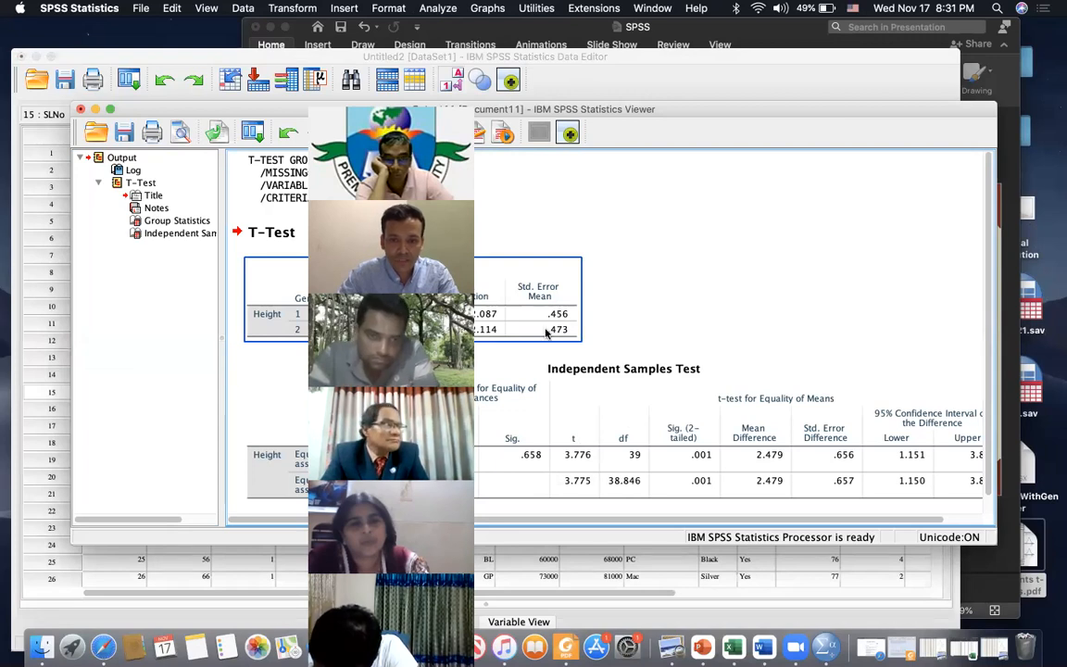
{"action": "left_click", "coordinate": [484, 365]}
{"action": "scroll", "coordinate": [738, 456], "scroll_direction": "right", "scroll_amount": 2}
{"action": "scroll", "coordinate": [739, 455], "scroll_direction": "down", "scroll_amount": 1}
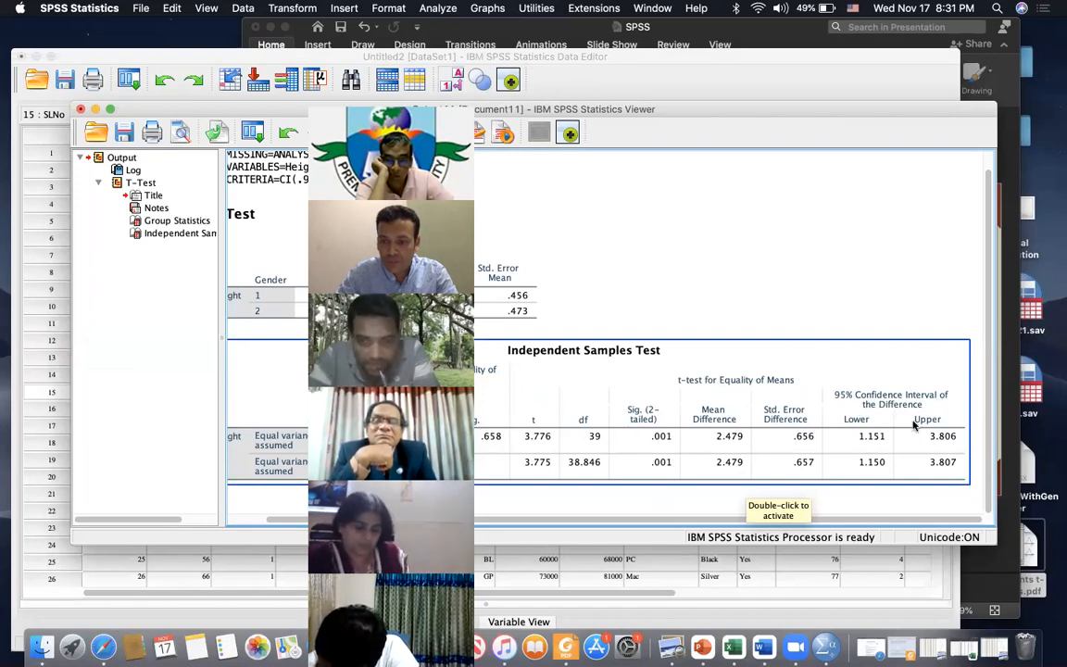
{"action": "scroll", "coordinate": [885, 461], "scroll_direction": "left", "scroll_amount": 2}
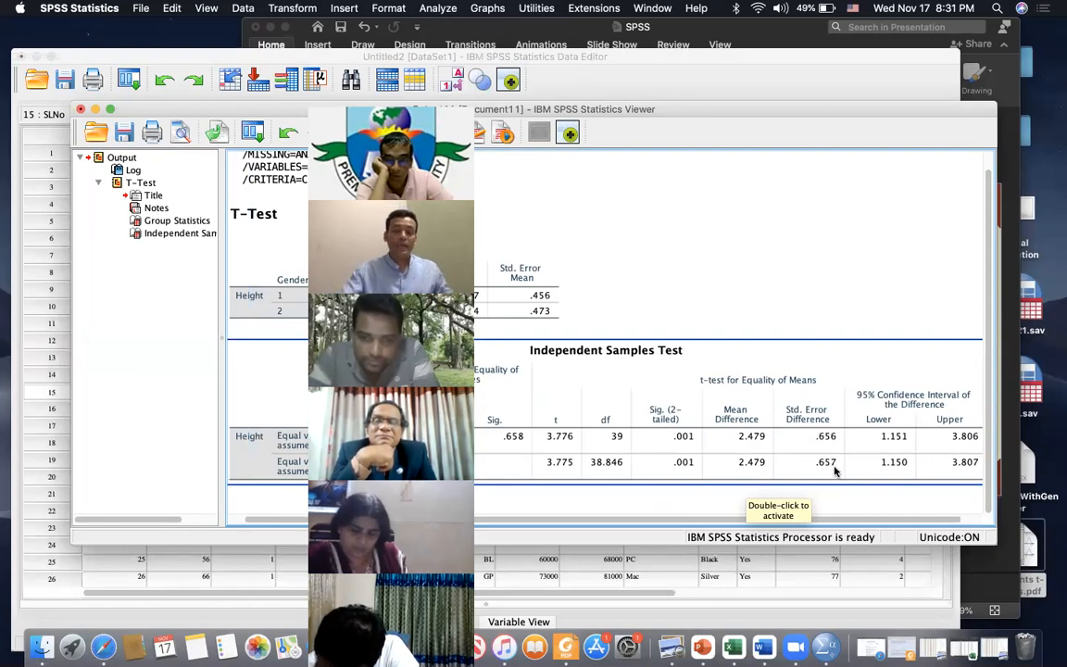
{"action": "left_click", "coordinate": [290, 445]}
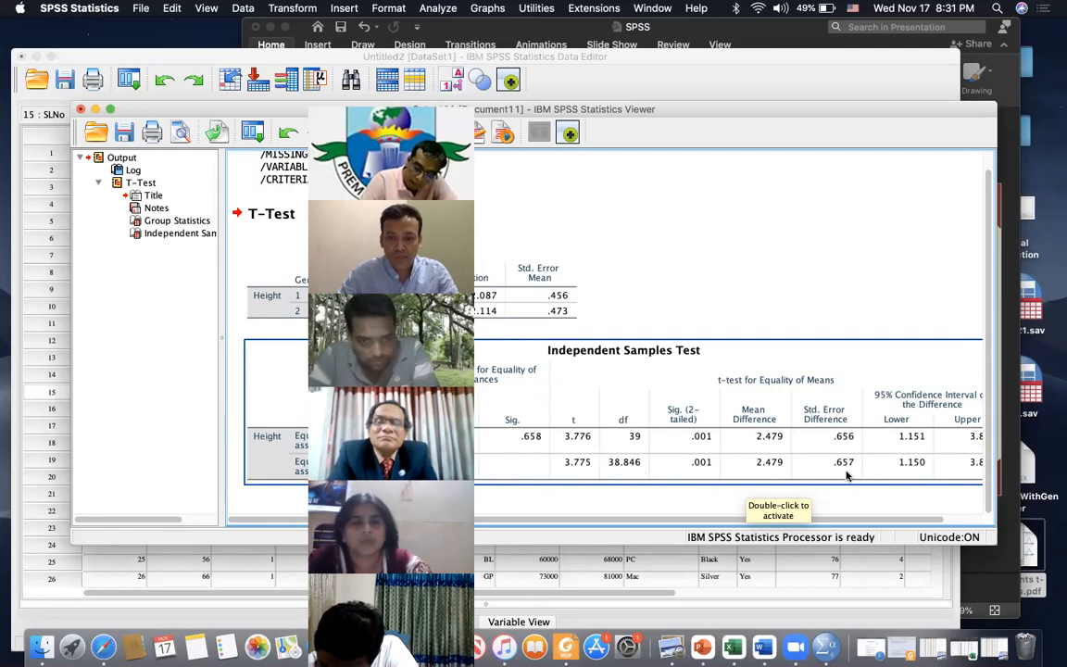
{"action": "scroll", "coordinate": [646, 476], "scroll_direction": "up", "scroll_amount": 1}
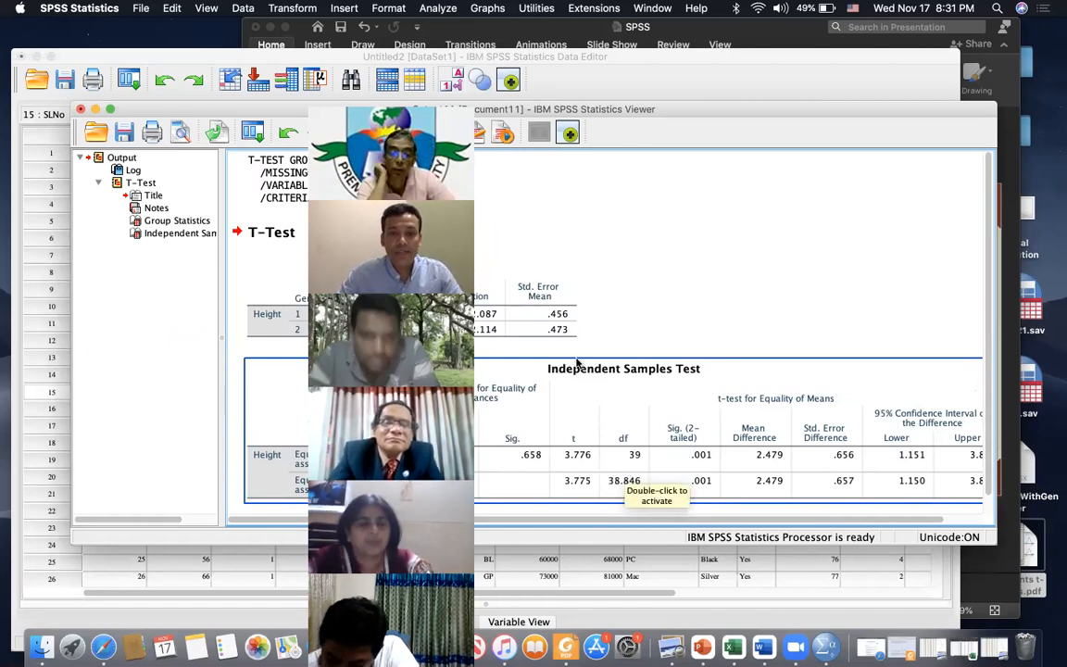
{"action": "left_click", "coordinate": [606, 262]}
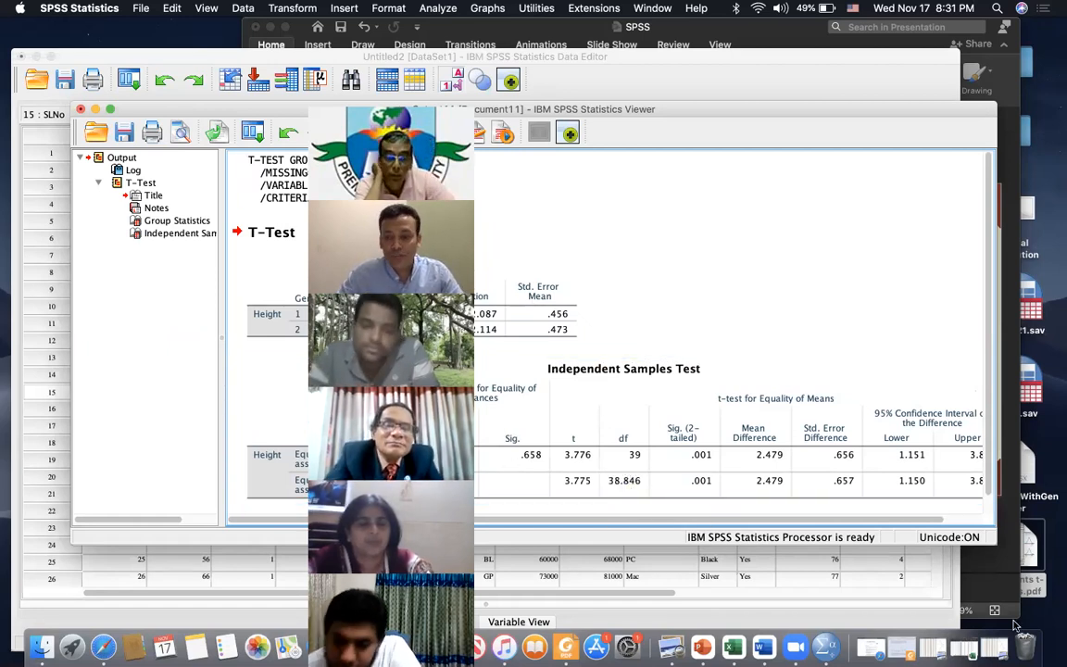
{"action": "left_click", "coordinate": [761, 37]}
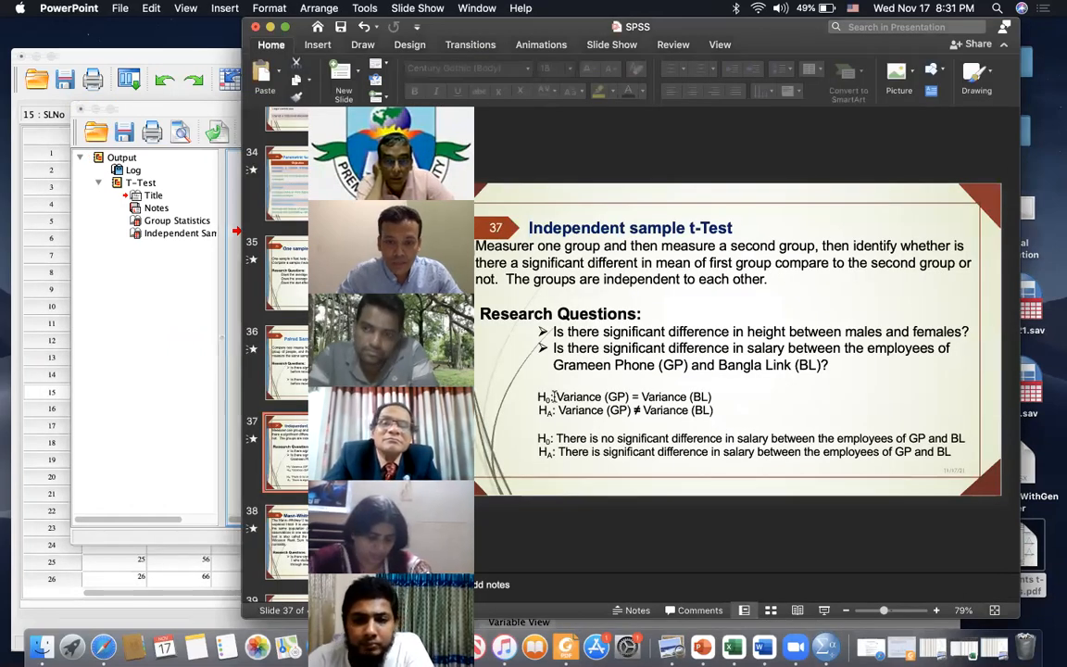
Compare the variance hypotheses on PowerPoint's independent sample t-Test slide with the Independent Samples Test table for Height in SPSS
{"action": "left_click", "coordinate": [198, 502]}
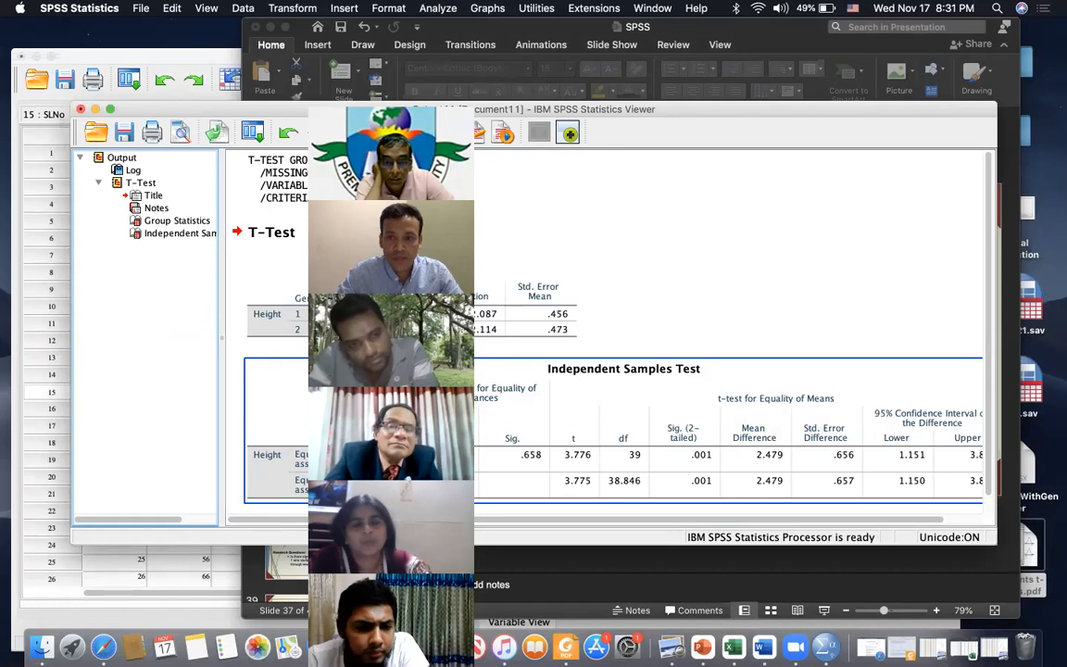
{"action": "left_click", "coordinate": [787, 32]}
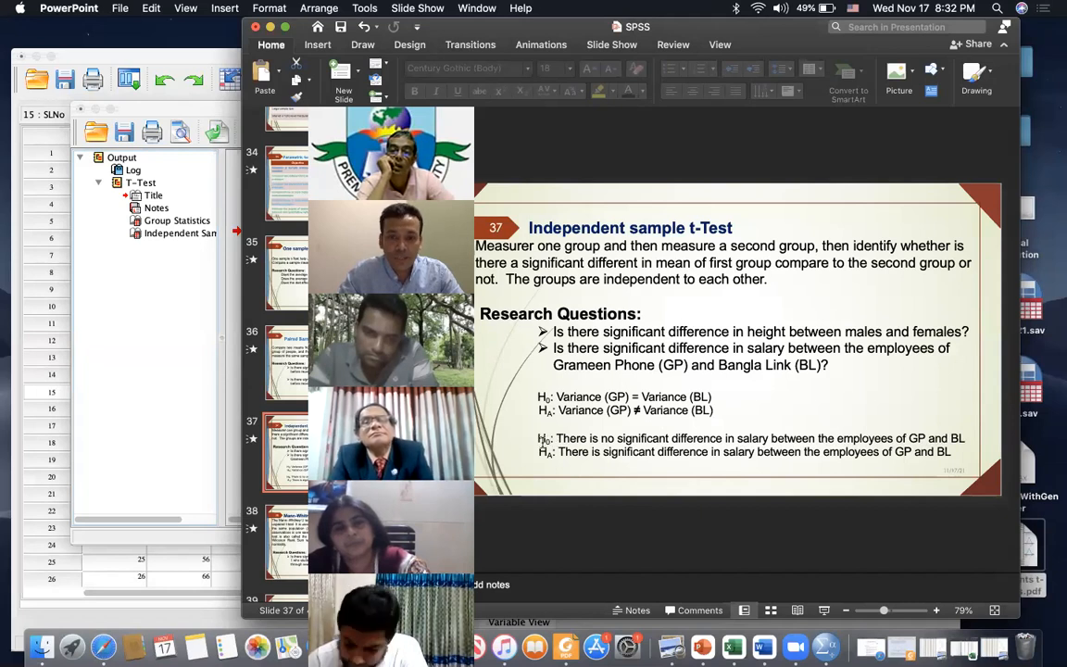
{"action": "left_click_drag", "start_coordinate": [538, 397], "coordinate": [714, 396]}
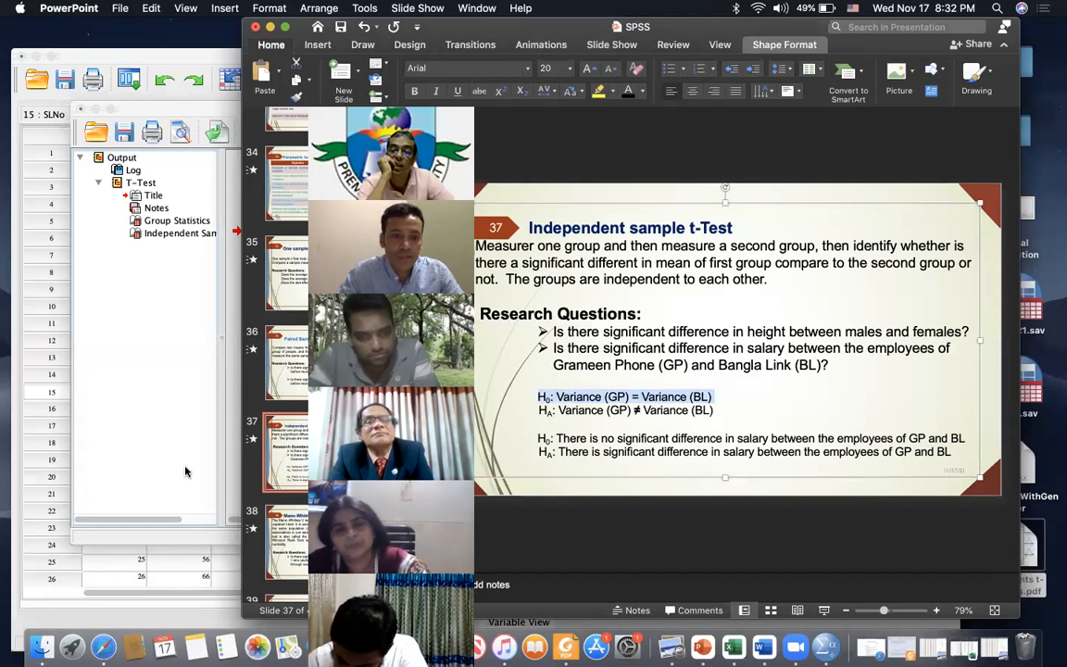
{"action": "left_click", "coordinate": [168, 423]}
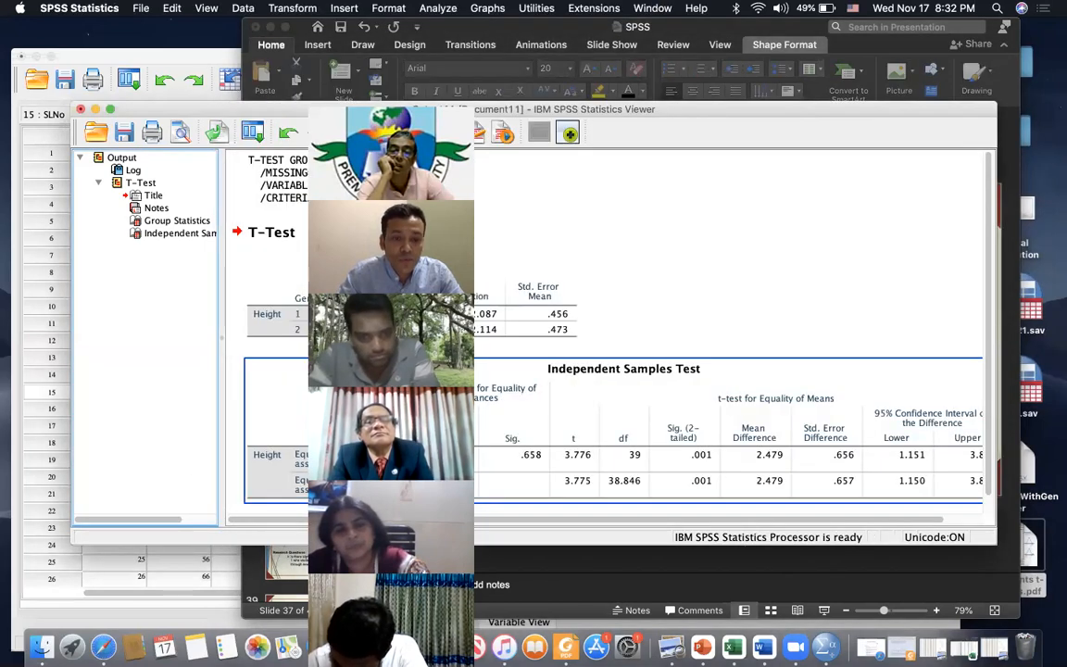
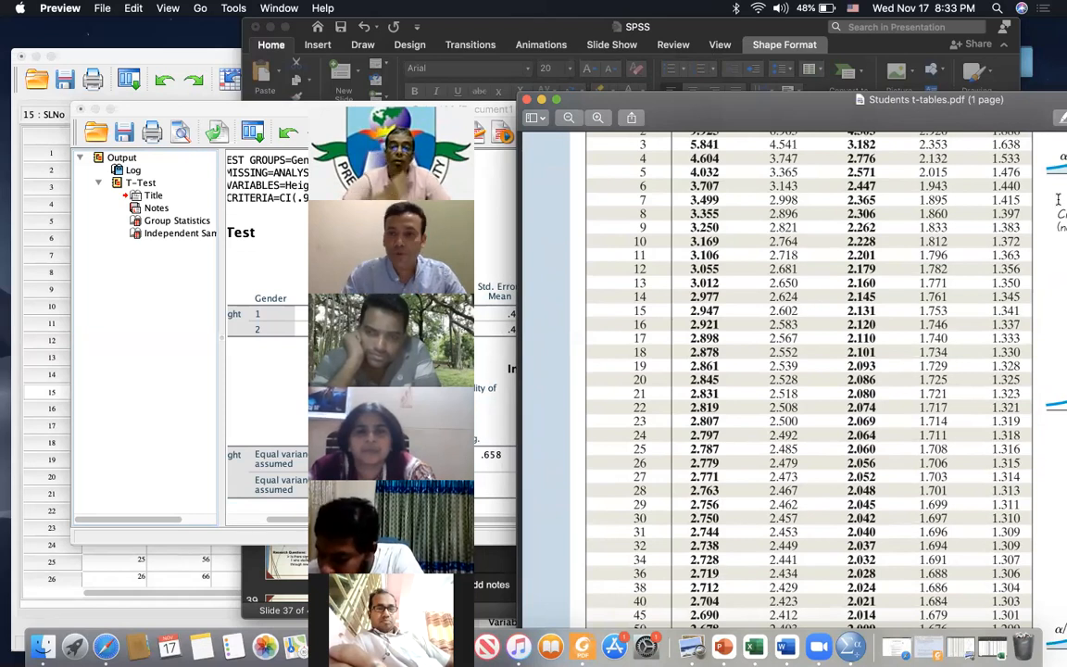
Compare the Height t-test output with the critical values in Students t-tables.pdf, repositioning the PDF as needed
{"action": "left_click_drag", "start_coordinate": [928, 95], "coordinate": [1013, 319]}
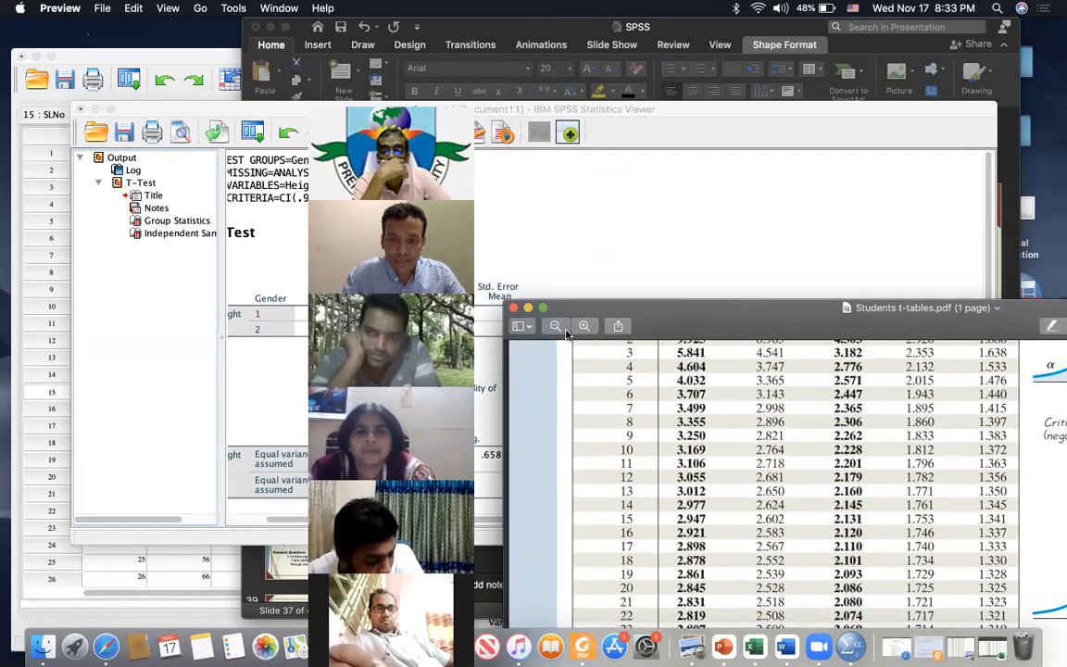
{"action": "left_click_drag", "start_coordinate": [742, 315], "coordinate": [700, 106]}
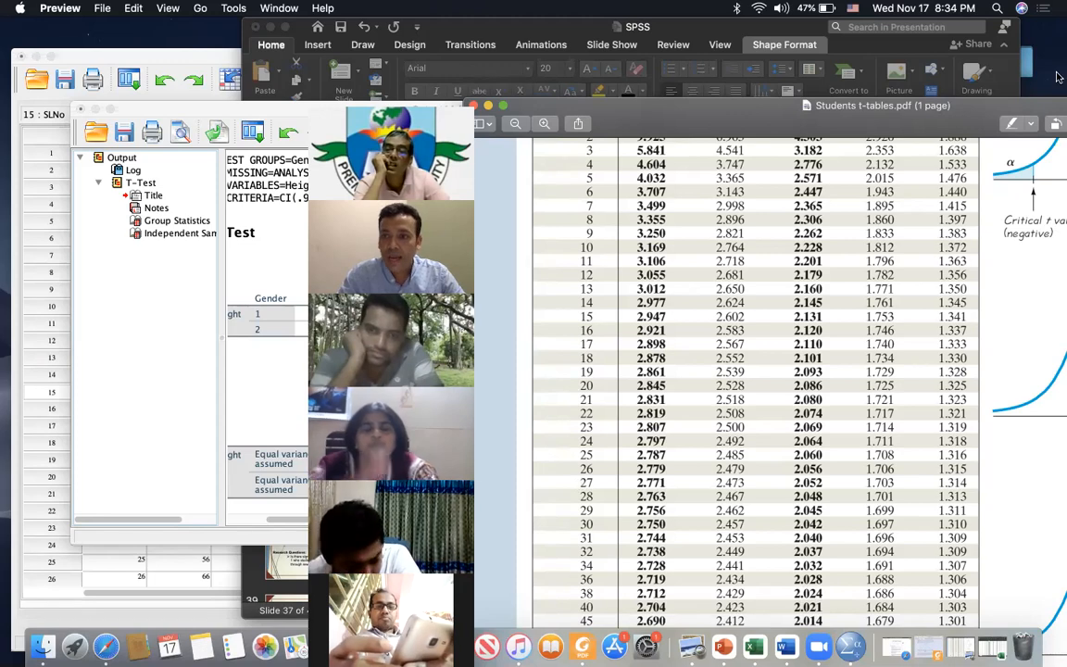
{"action": "left_click_drag", "start_coordinate": [1059, 97], "coordinate": [1059, 361]}
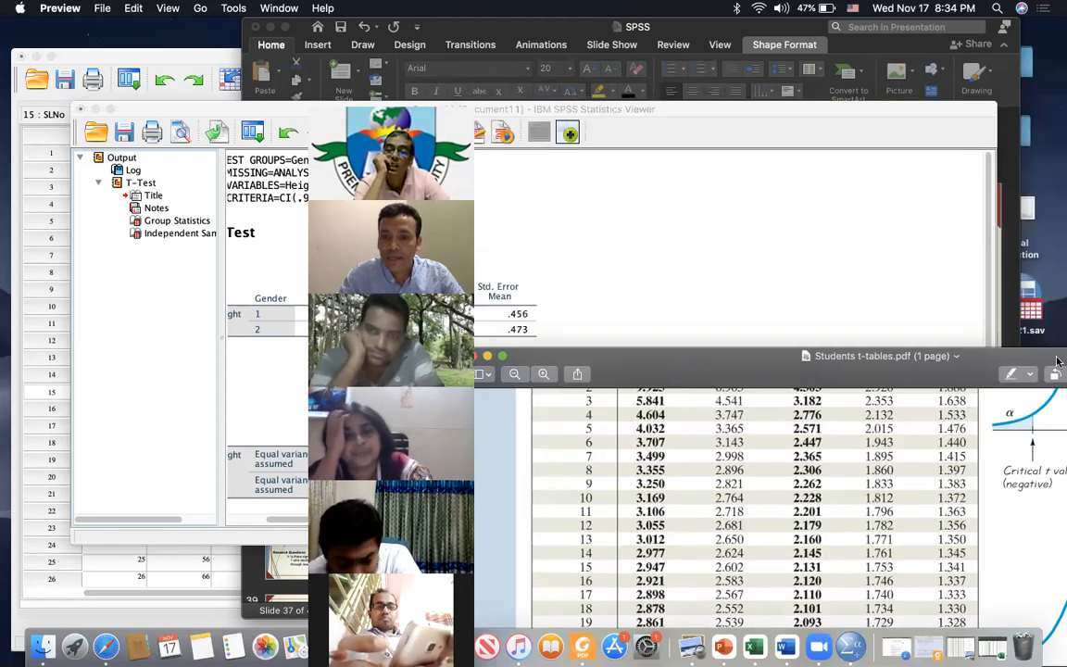
Minimize the t-tables PDF and close the SPSS output viewer without saving its contents
{"action": "left_click", "coordinate": [488, 357]}
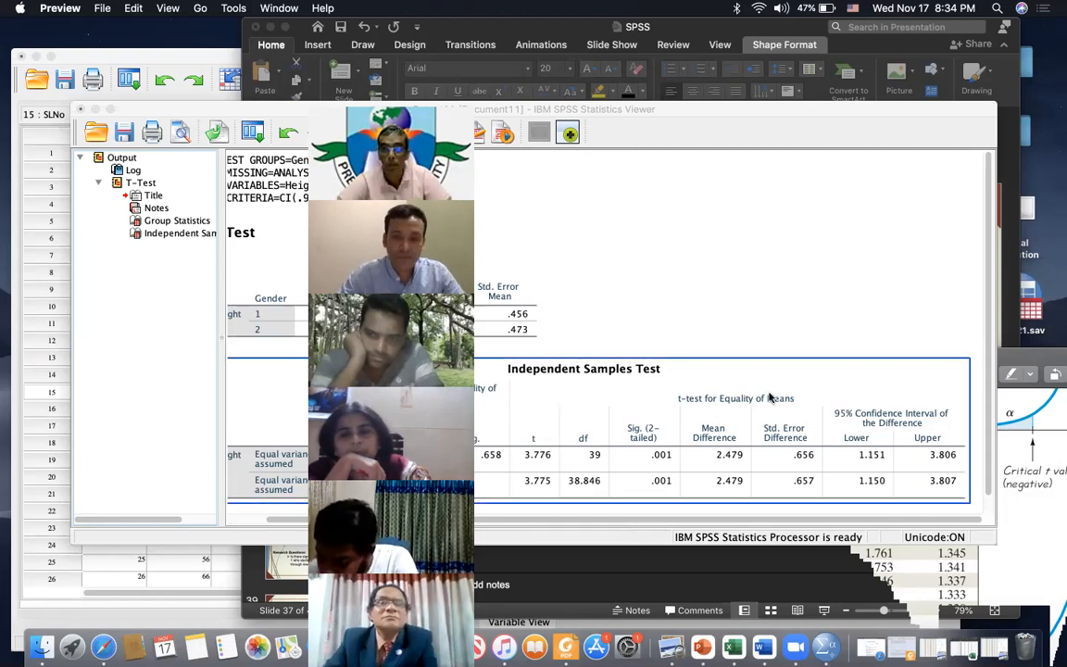
{"action": "left_click", "coordinate": [80, 108]}
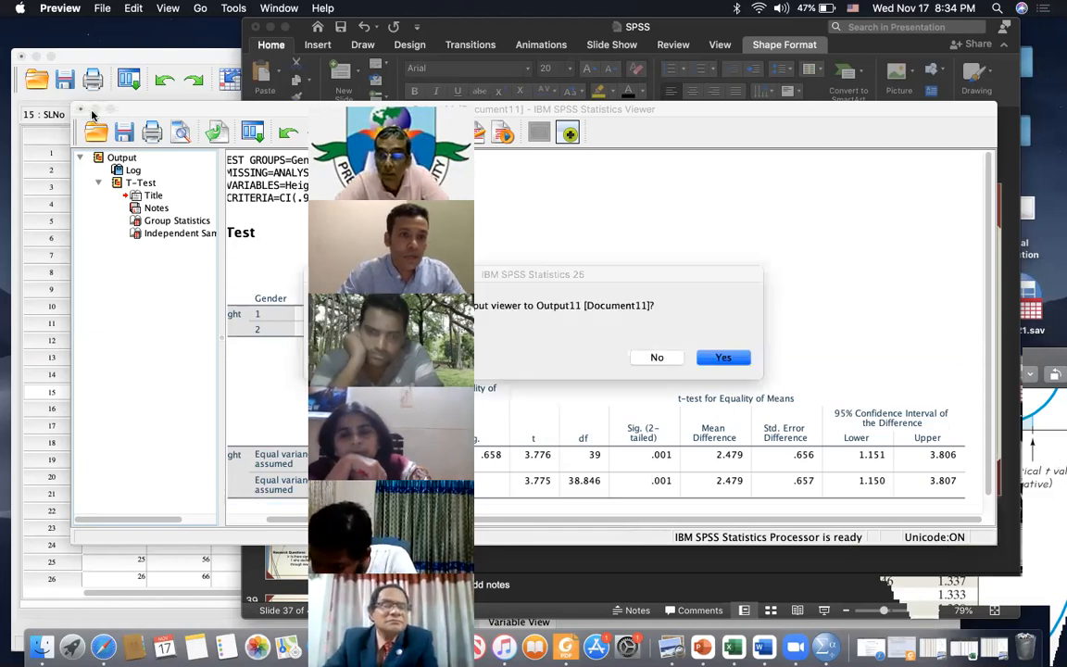
{"action": "left_click", "coordinate": [659, 360]}
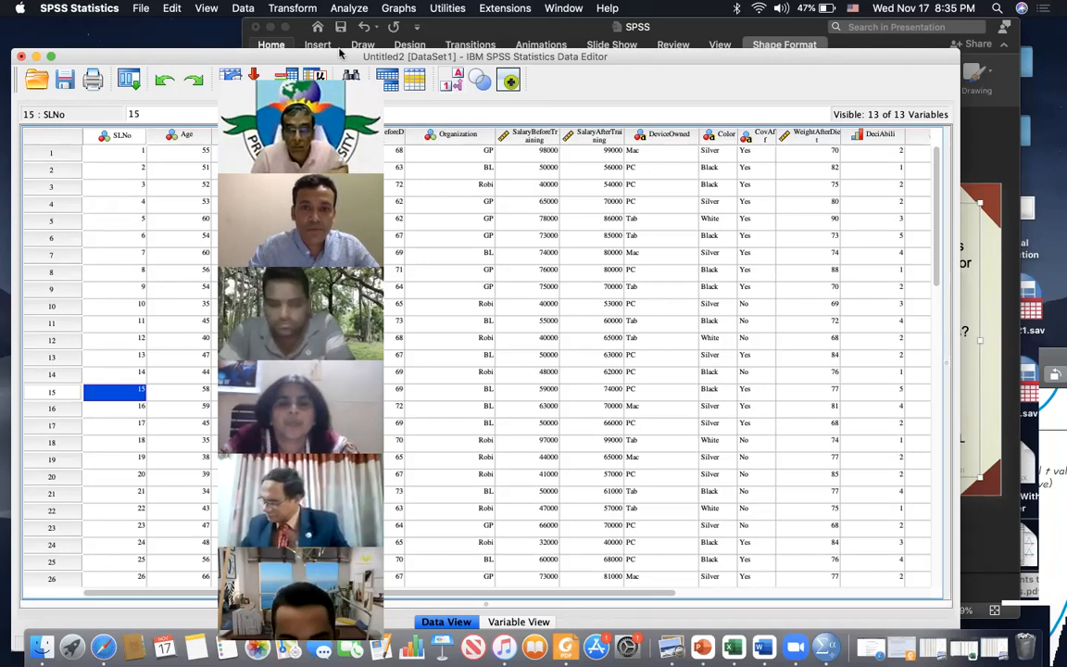
Reopen the Independent-Samples T Test, reset its settings and add Height as the test variable
{"action": "left_click", "coordinate": [344, 10]}
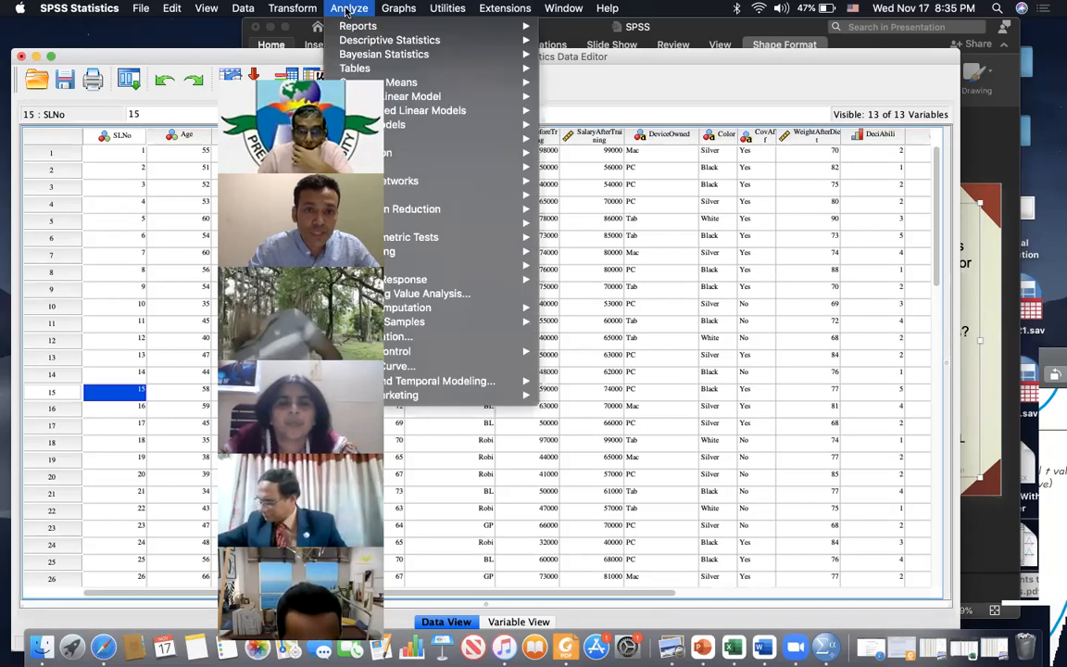
{"action": "mouse_move", "coordinate": [361, 82]}
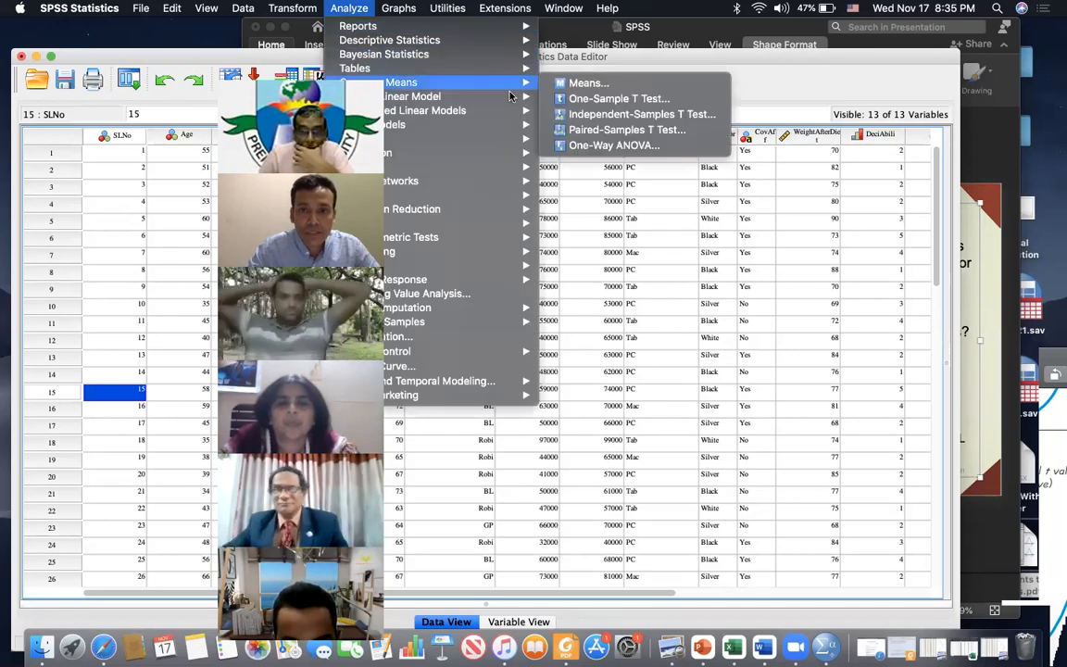
{"action": "left_click", "coordinate": [629, 121]}
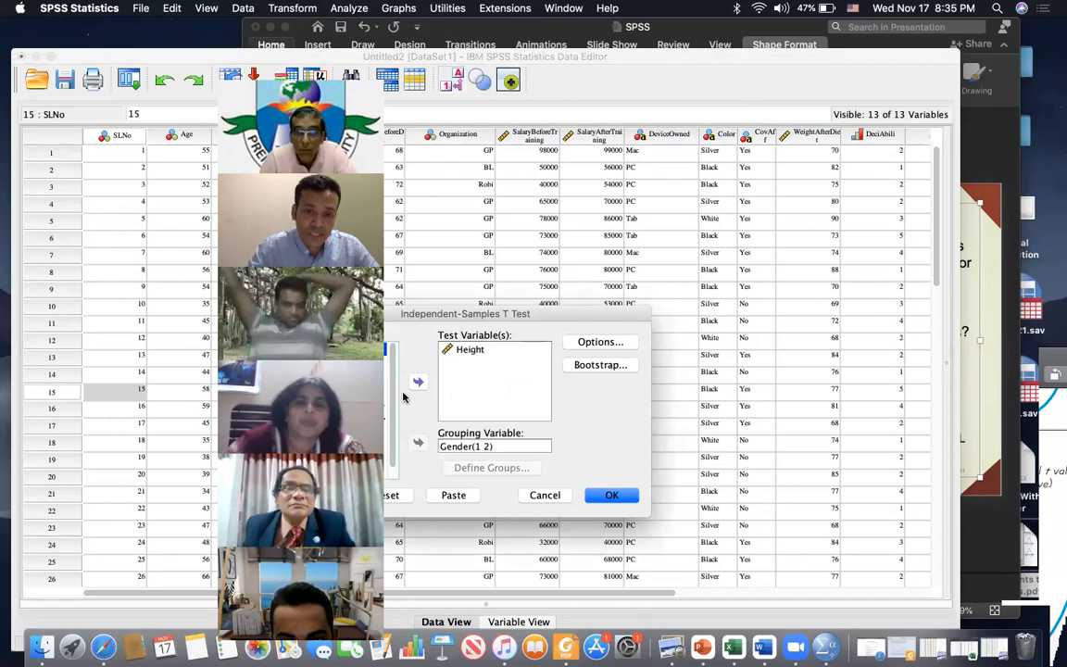
{"action": "left_click", "coordinate": [459, 350]}
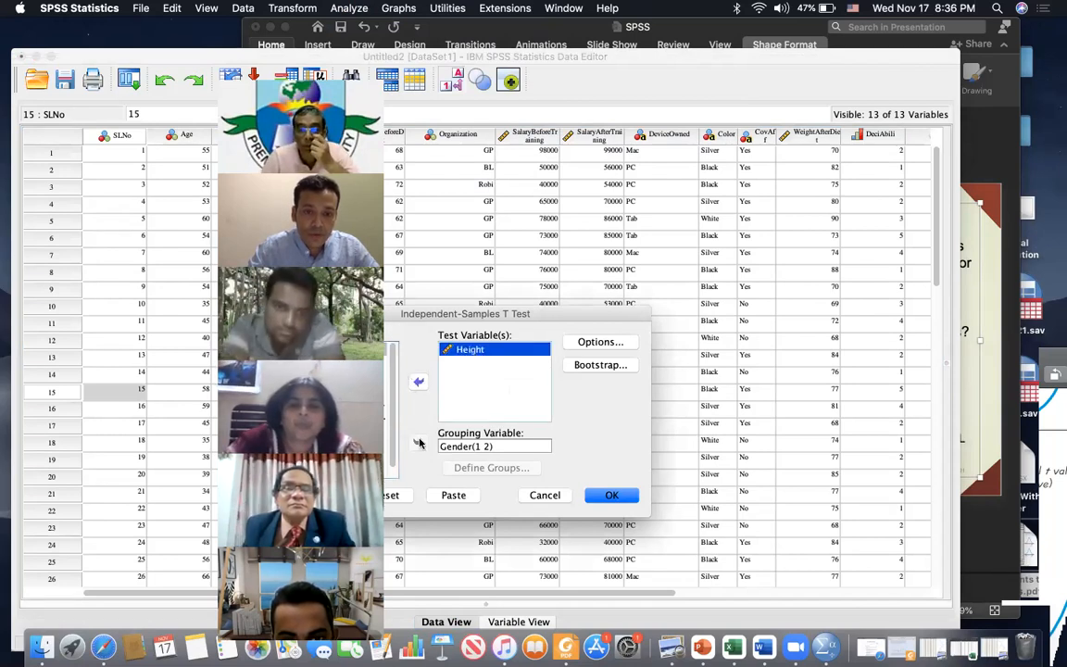
{"action": "left_click", "coordinate": [387, 498]}
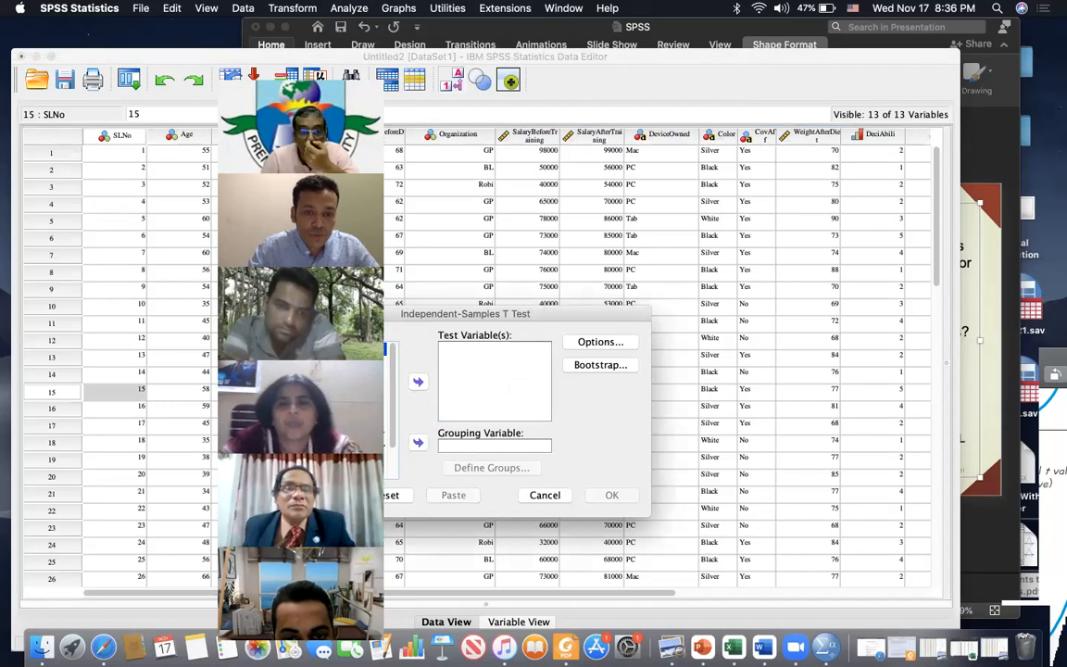
{"action": "left_click", "coordinate": [418, 380]}
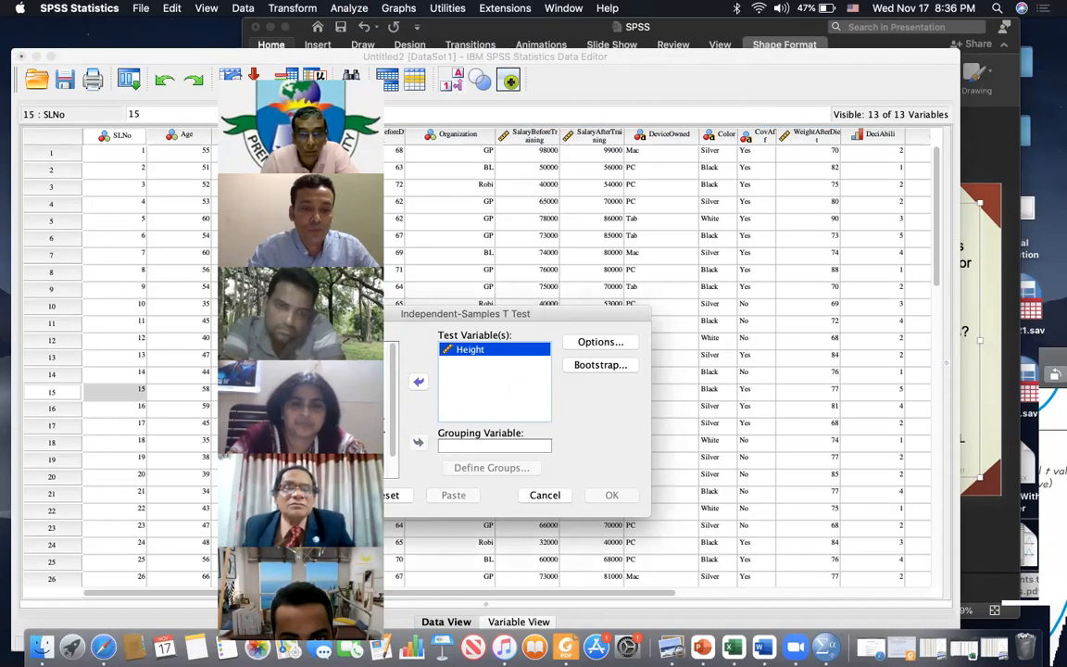
Set Gender as the grouping variable with Group 1 as 1 and Group 2 as 2, and run the test
{"action": "left_click", "coordinate": [344, 376]}
{"action": "left_click", "coordinate": [418, 443]}
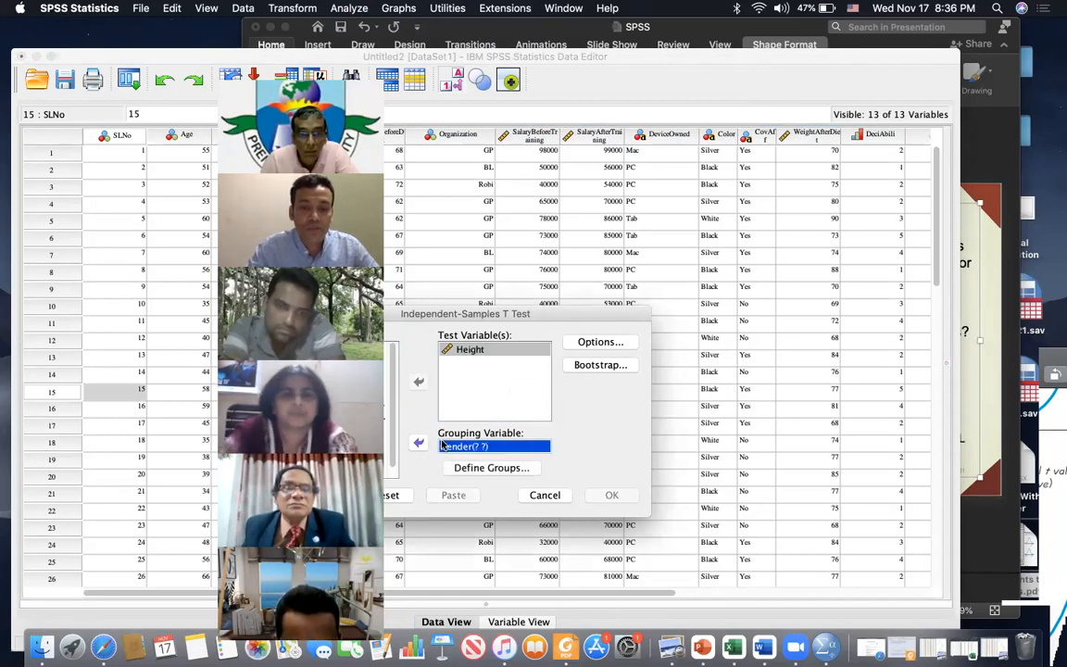
{"action": "left_click", "coordinate": [482, 470]}
{"action": "left_click", "coordinate": [564, 325]}
{"action": "type", "text": "1"}
{"action": "left_click", "coordinate": [564, 345]}
{"action": "type", "text": "2"}
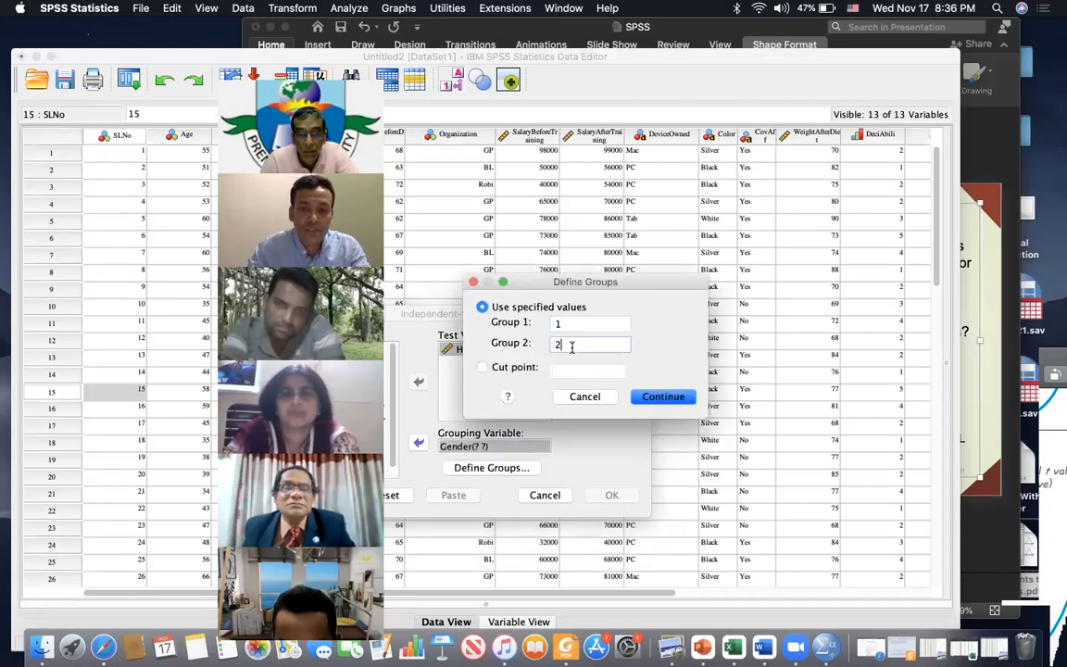
{"action": "left_click", "coordinate": [663, 397]}
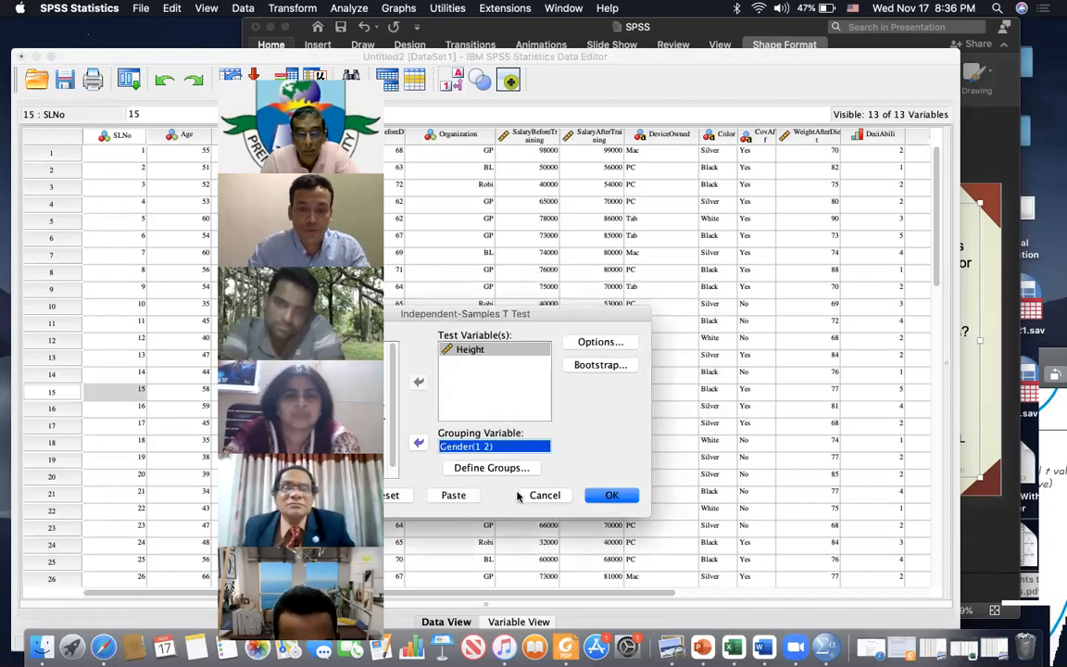
{"action": "left_click", "coordinate": [611, 495]}
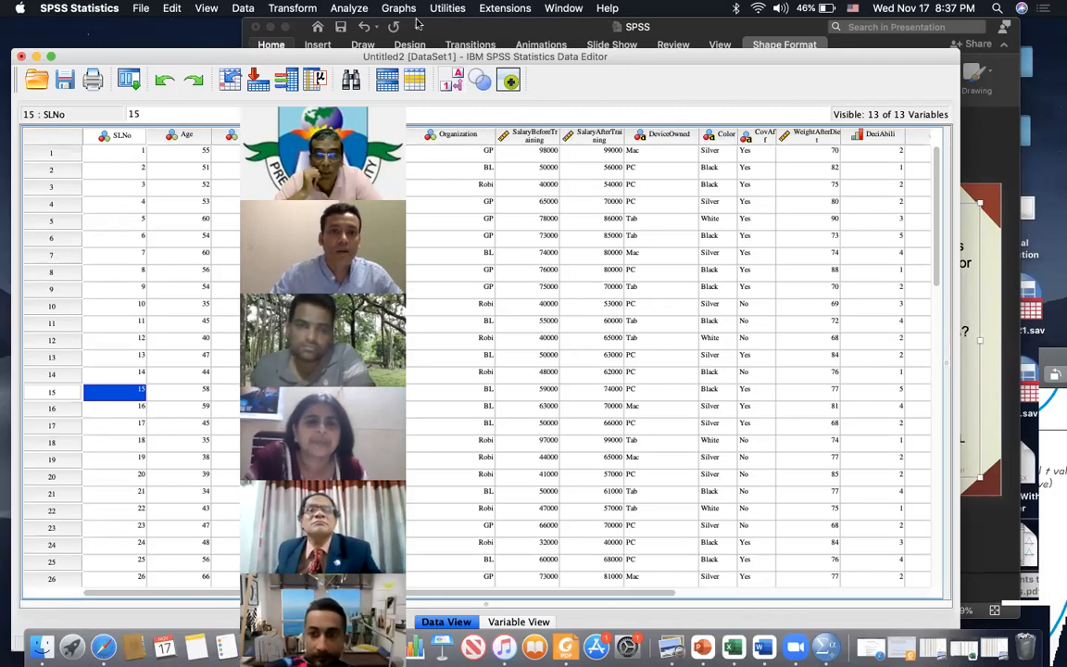
Open the Independent-Samples T Test setup again from the data editor
{"action": "left_click", "coordinate": [350, 9]}
{"action": "mouse_move", "coordinate": [379, 41]}
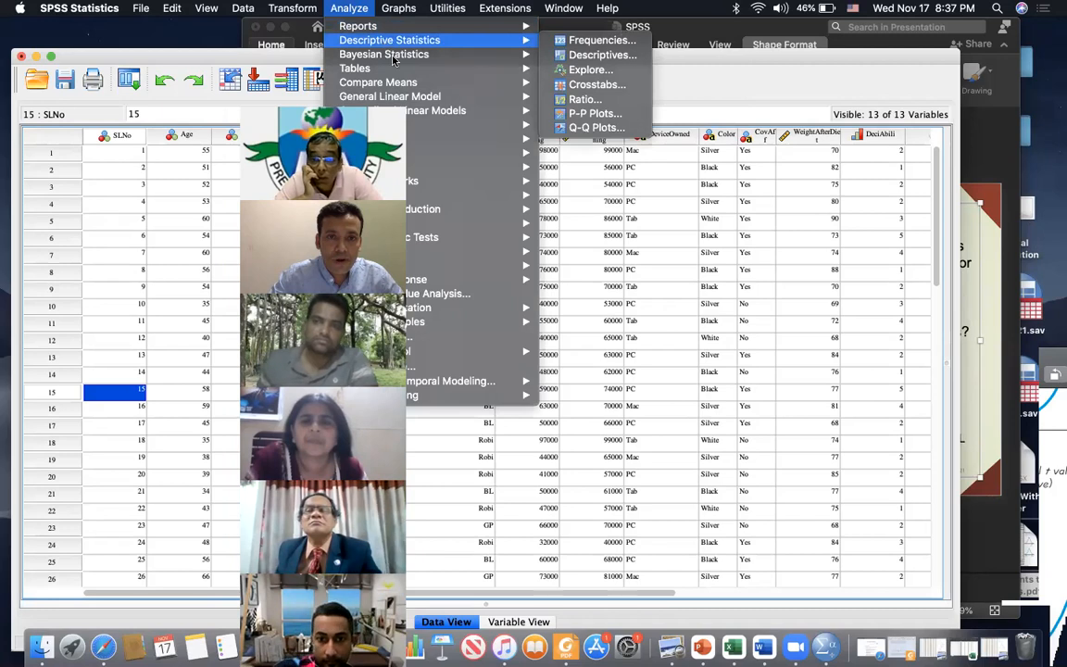
{"action": "mouse_move", "coordinate": [389, 82]}
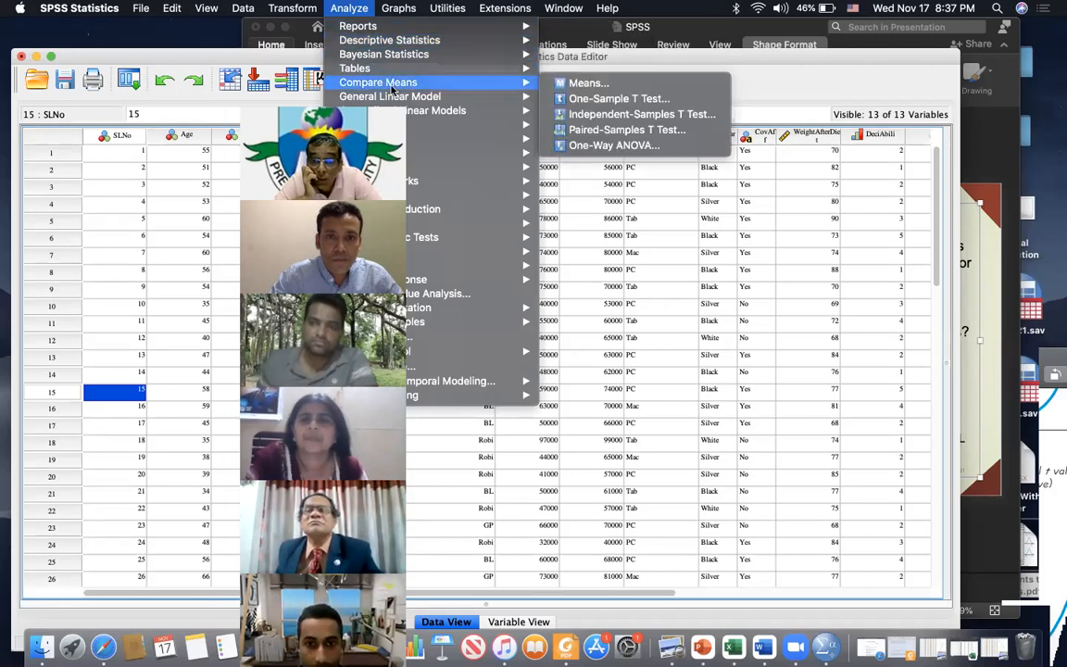
{"action": "left_click", "coordinate": [607, 115]}
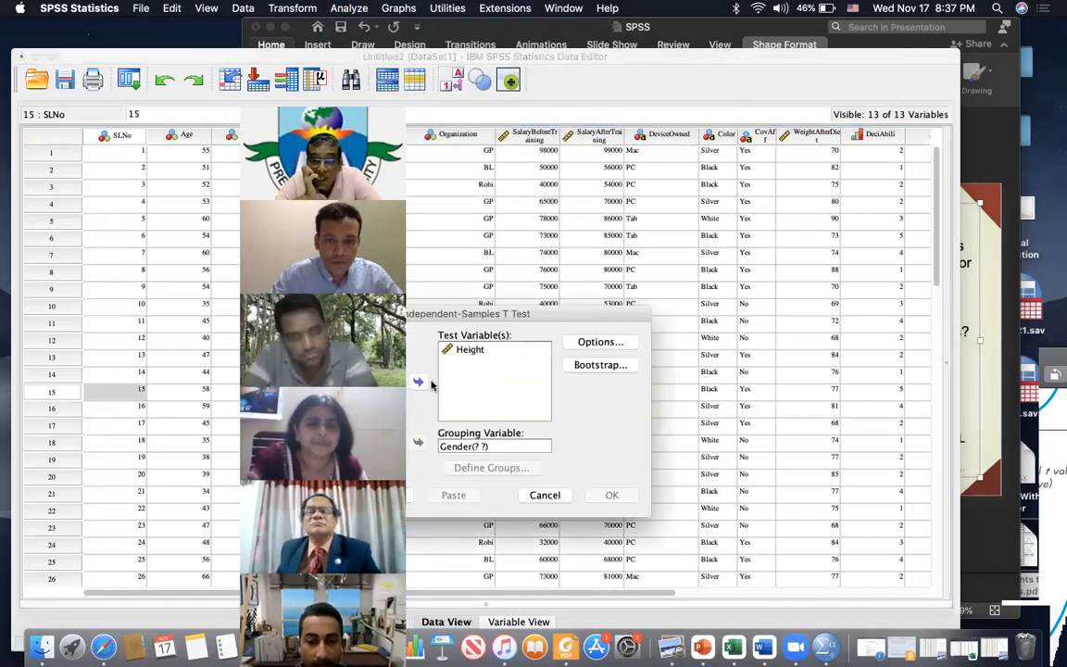